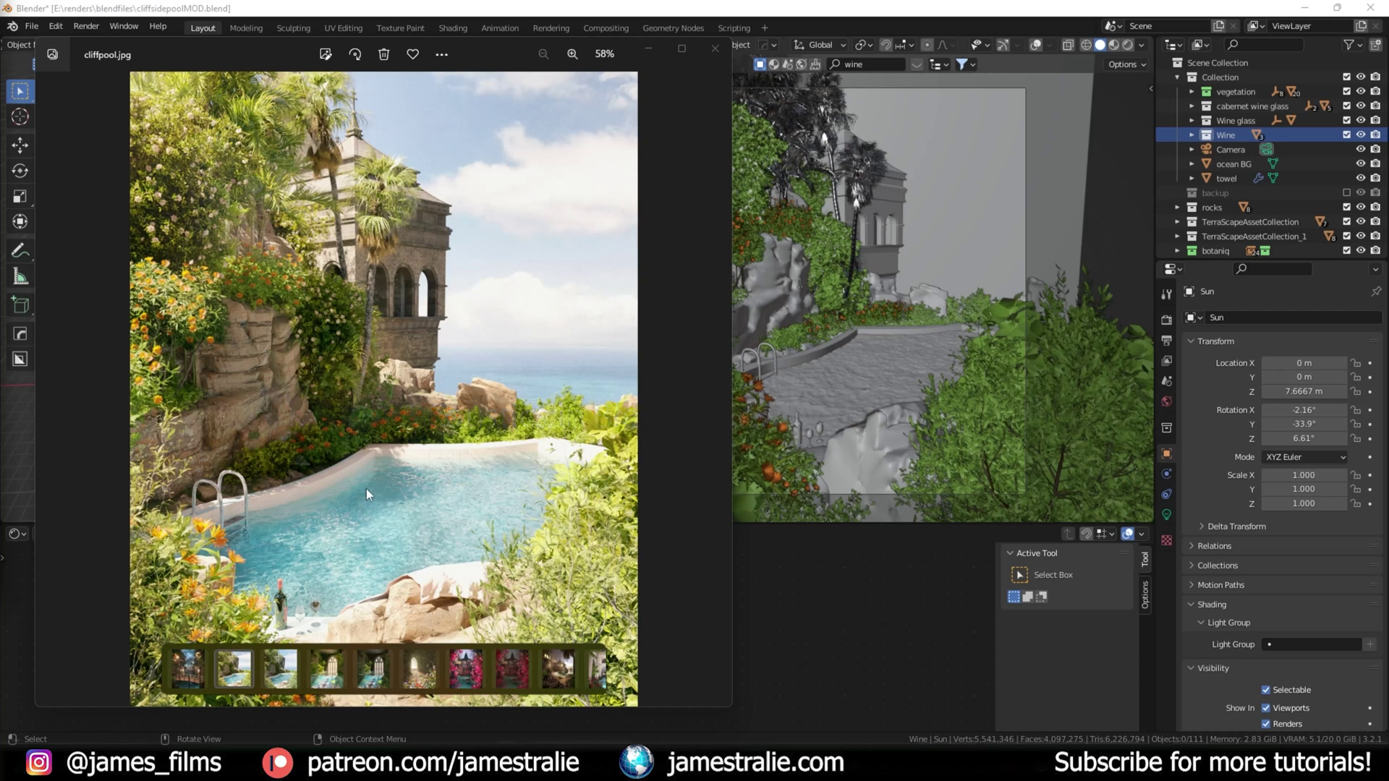
Step: Compare the cliffpool.jpg and cliffpool.png renders and inspect the pool, foreground rocks and flowers up close
scroll(282, 695, "down", 3)
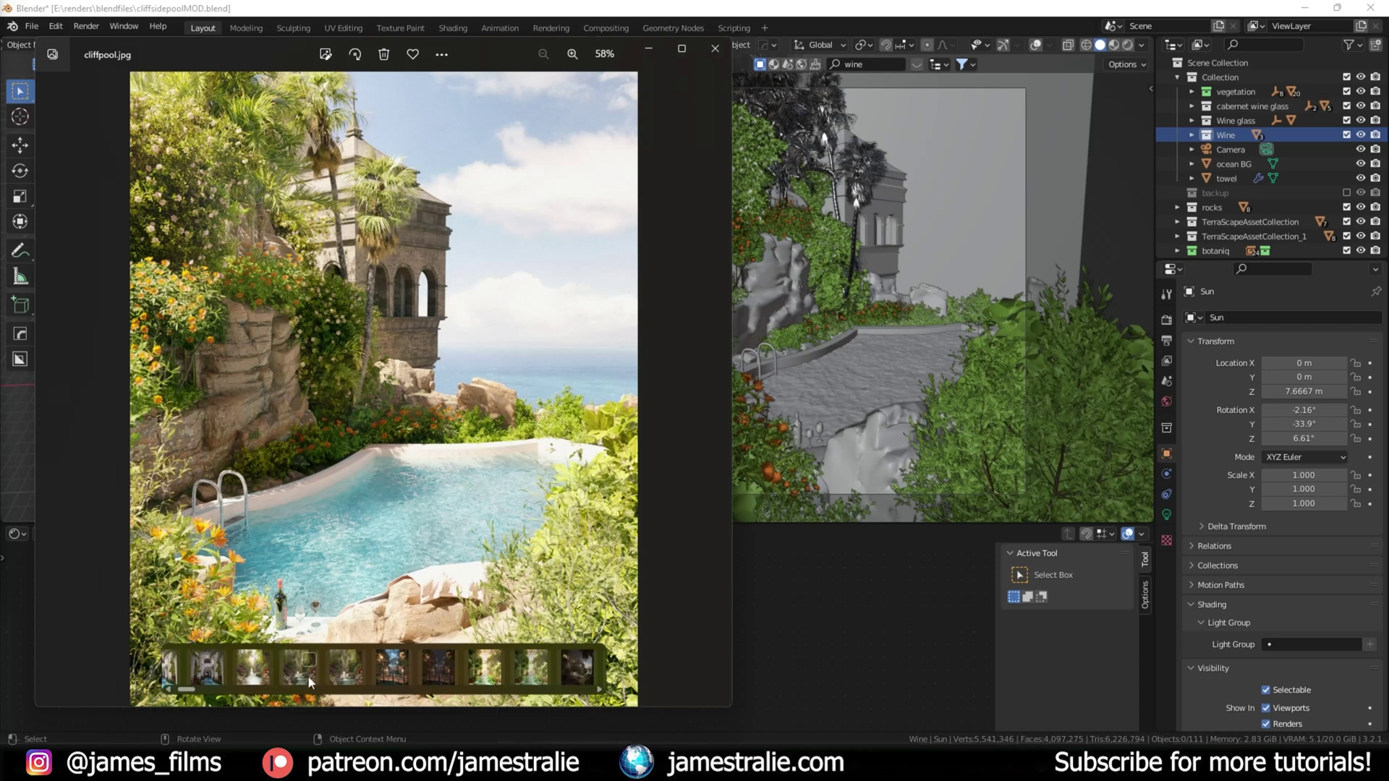
scroll(306, 675, "down", 3)
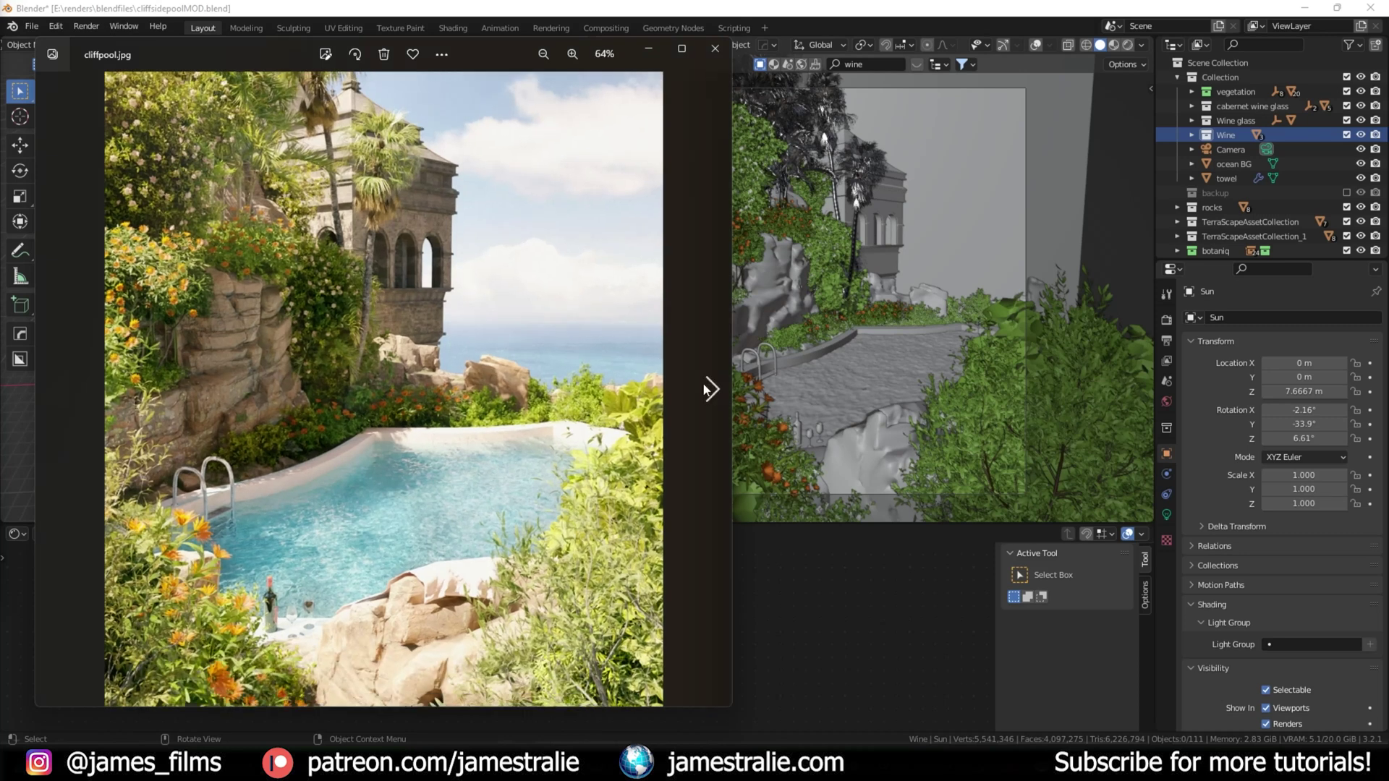
left_click(705, 388)
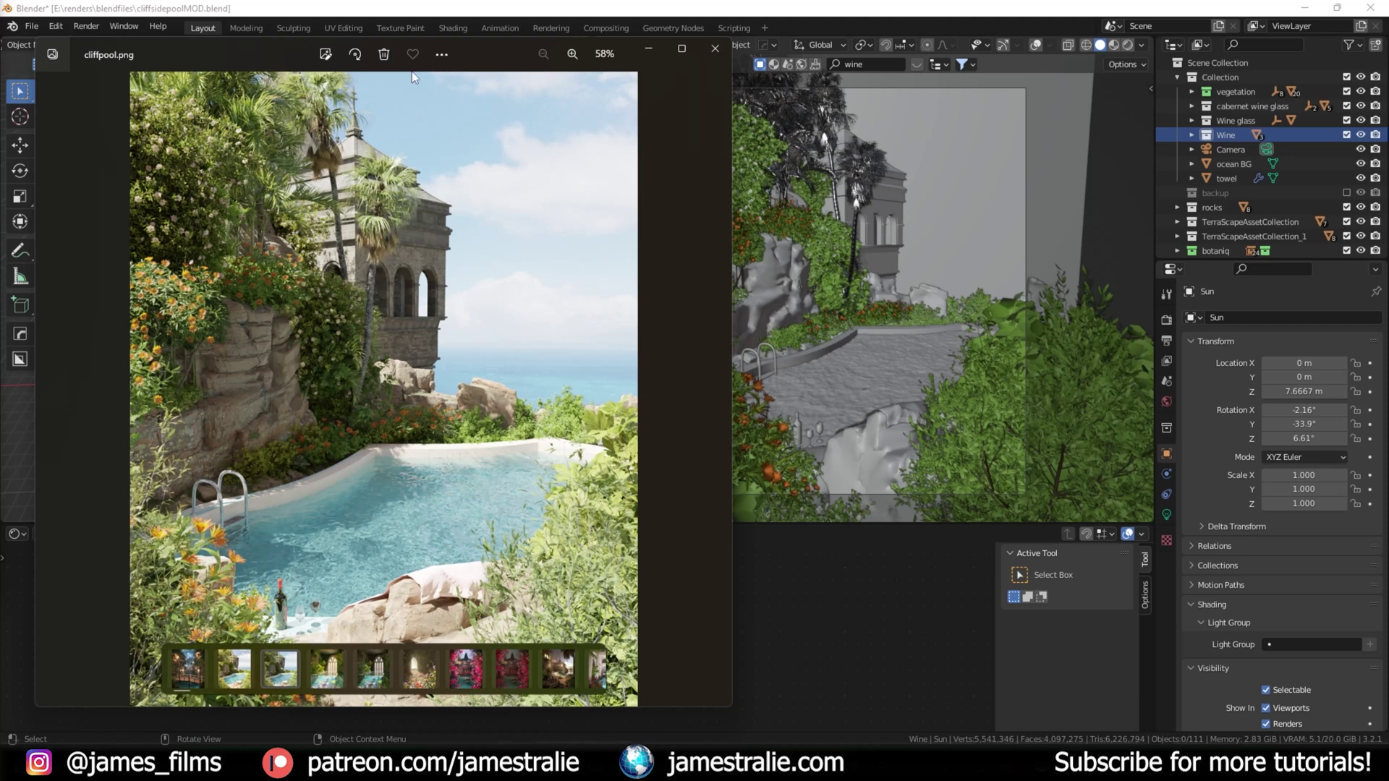
left_click(577, 55)
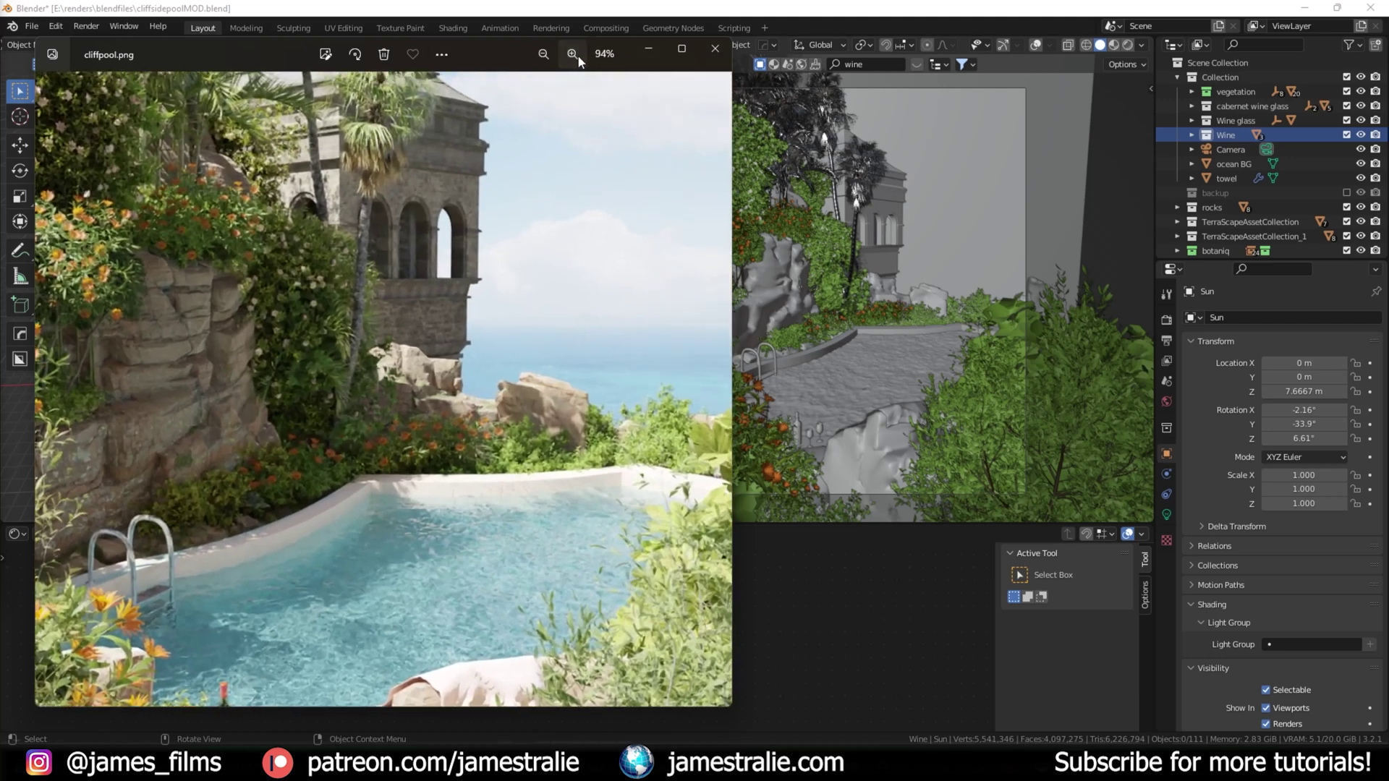
left_click_drag(338, 478, 410, 287)
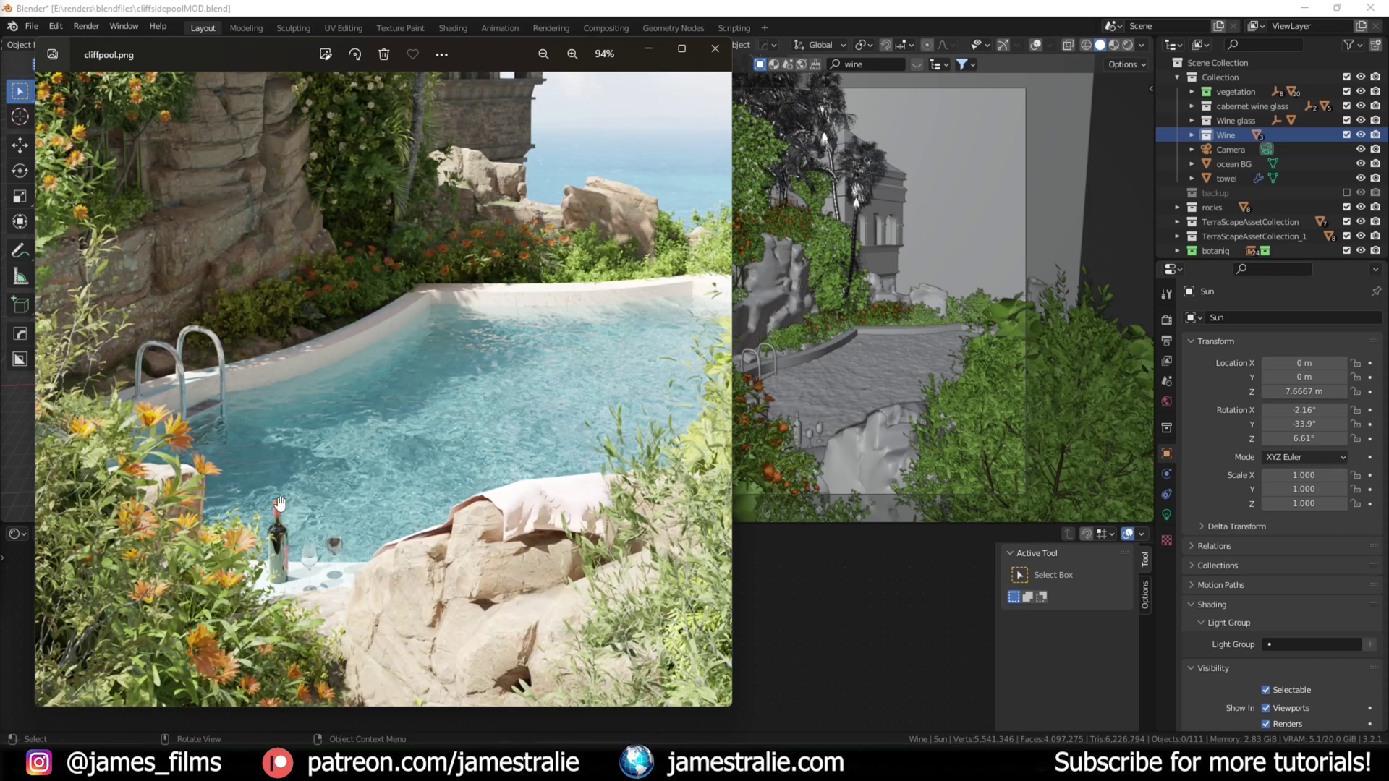
scroll(354, 427, "down", 1)
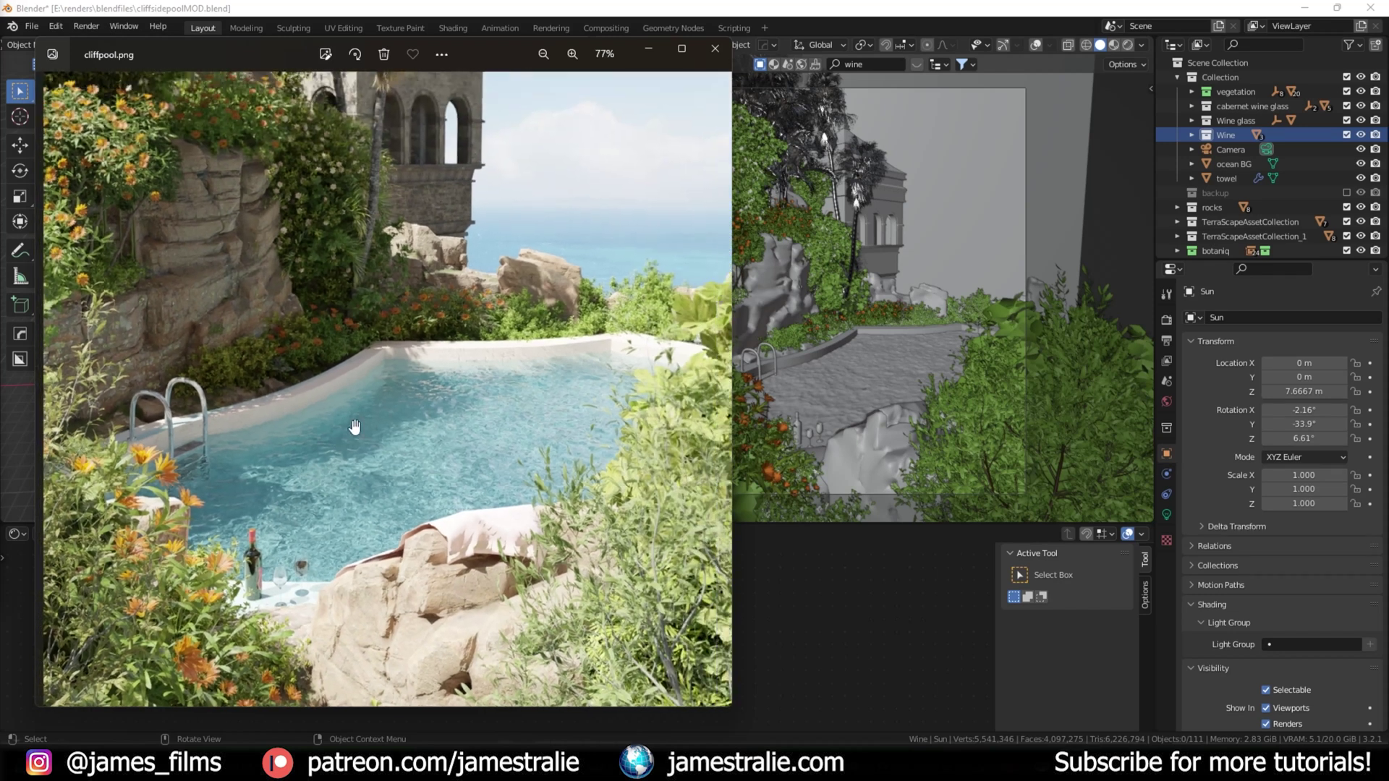
scroll(355, 427, "down", 1)
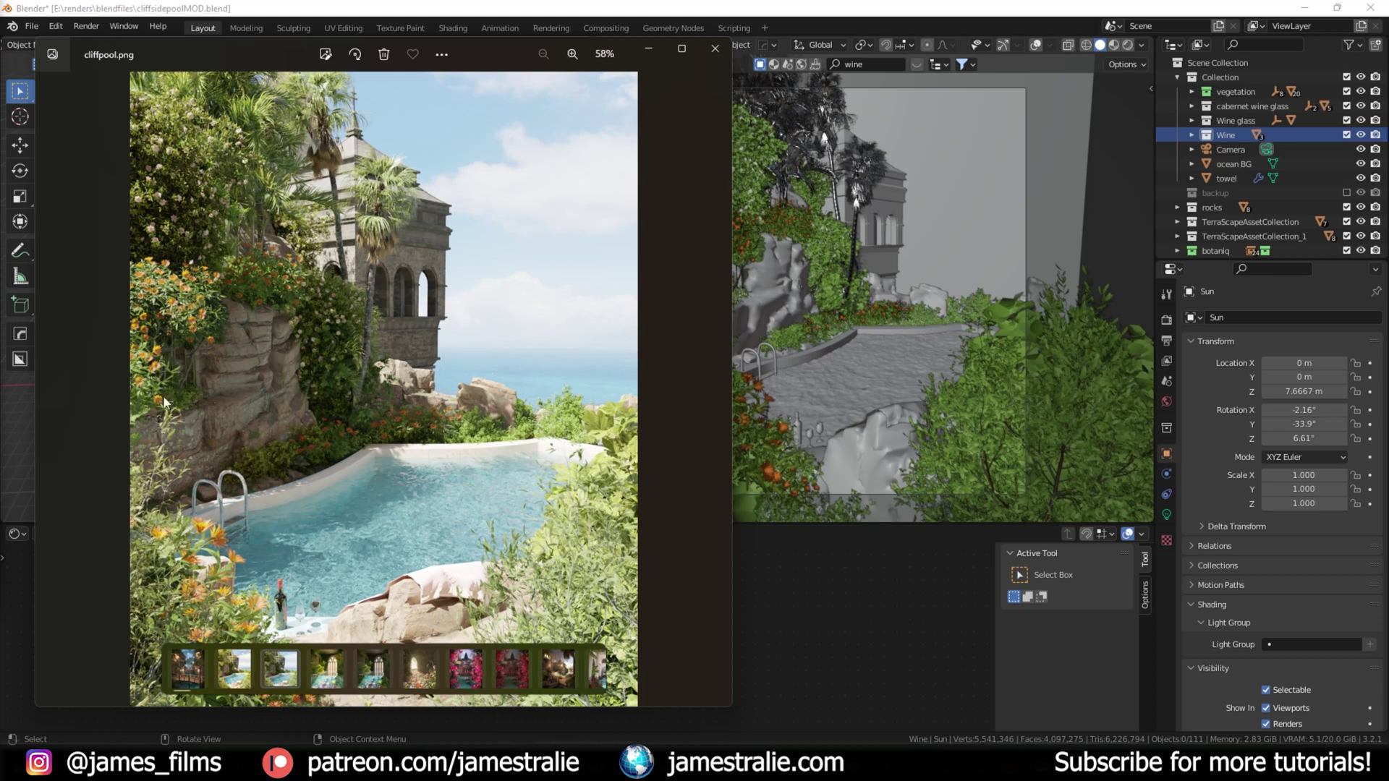
Step: View the reference photo of the cliffside pool on Instagram in the browser and put the window away
mouse_move(102, 257)
left_click_drag(0, 38, 539, 38)
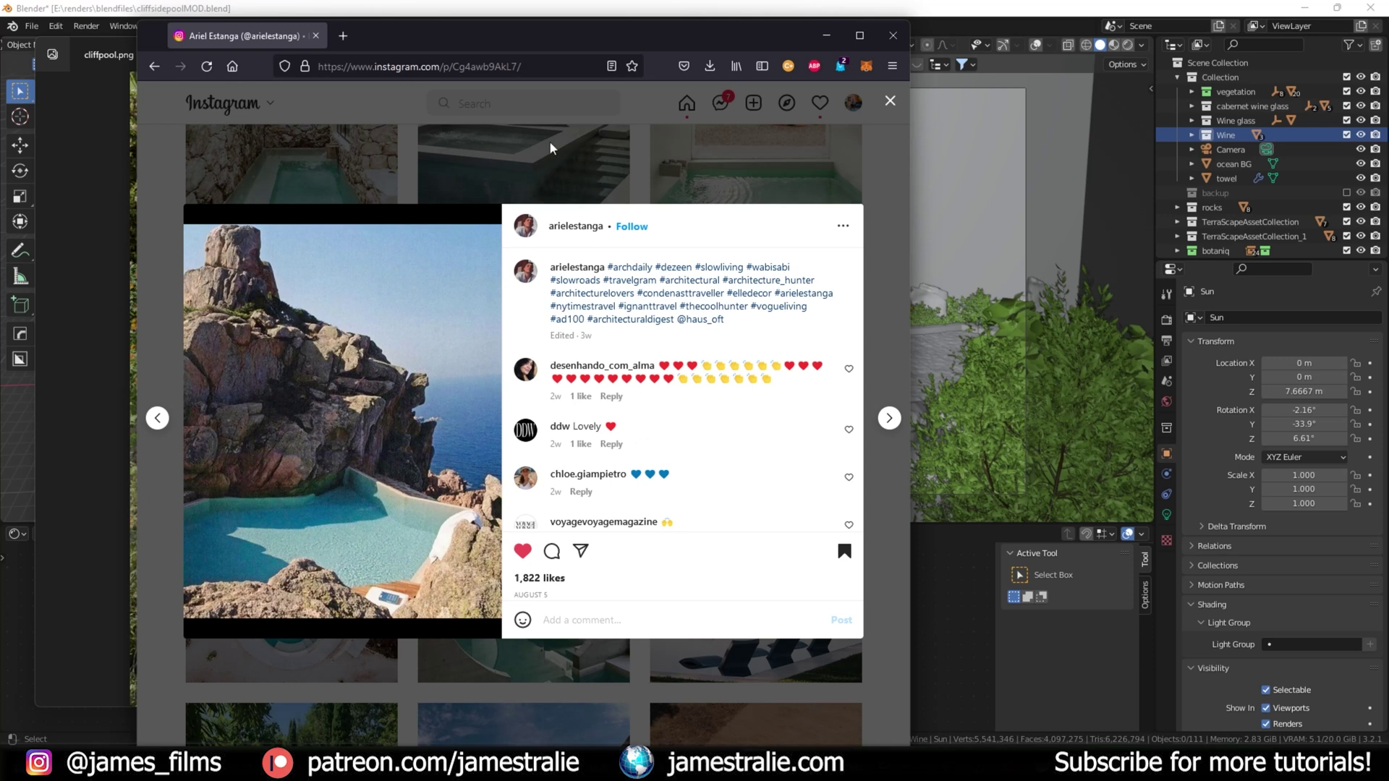
left_click(826, 36)
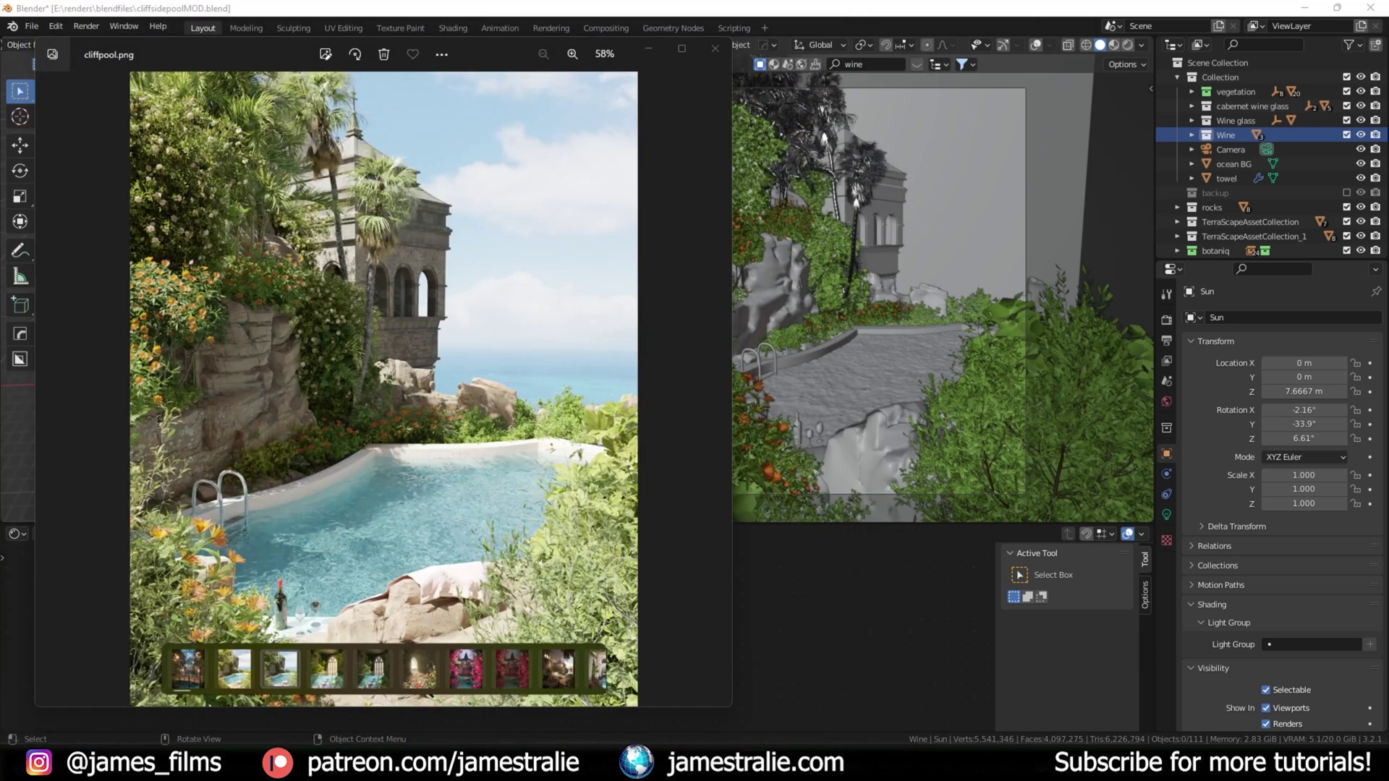
Step: Switch back to Blender and include the backup collection in the view layer
left_click(780, 660)
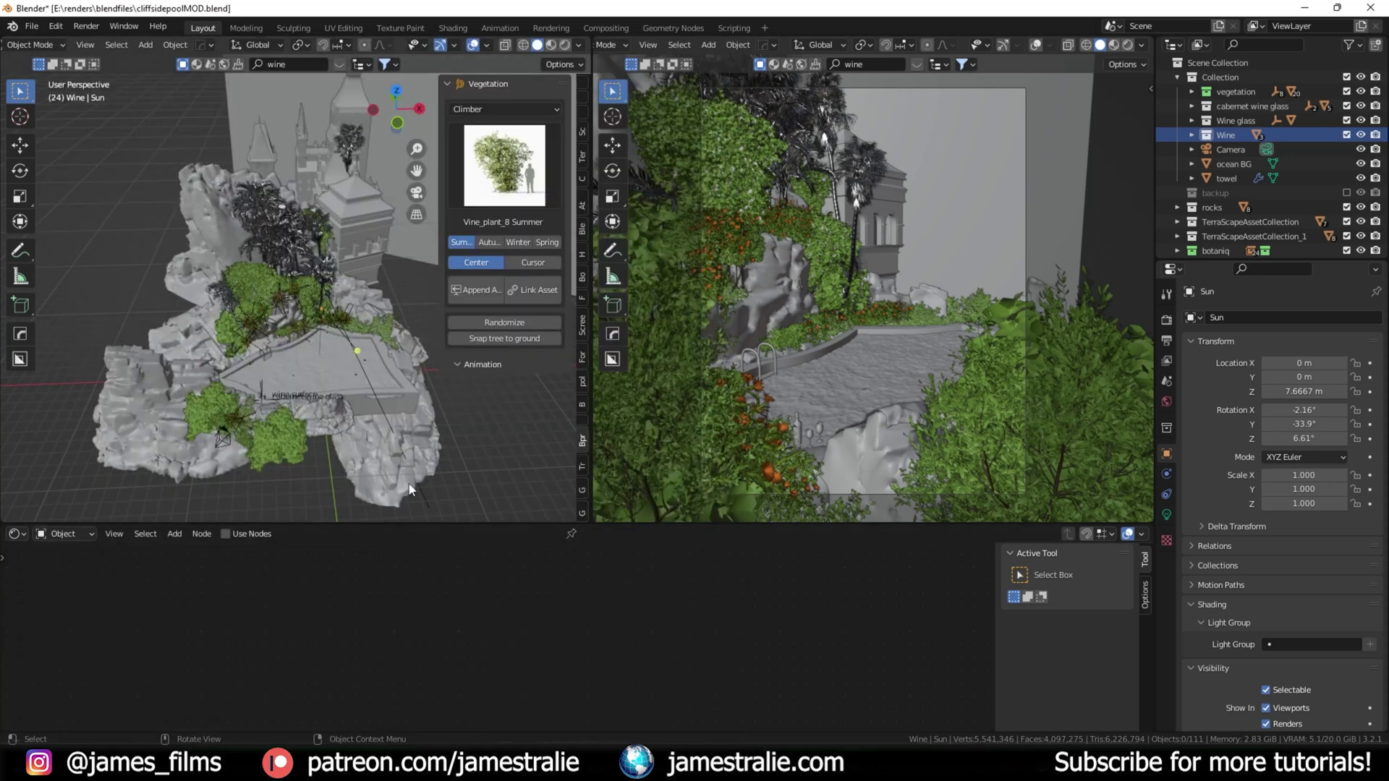
middle_click_drag(314, 411, 262, 436)
scroll(323, 437, "up", 3)
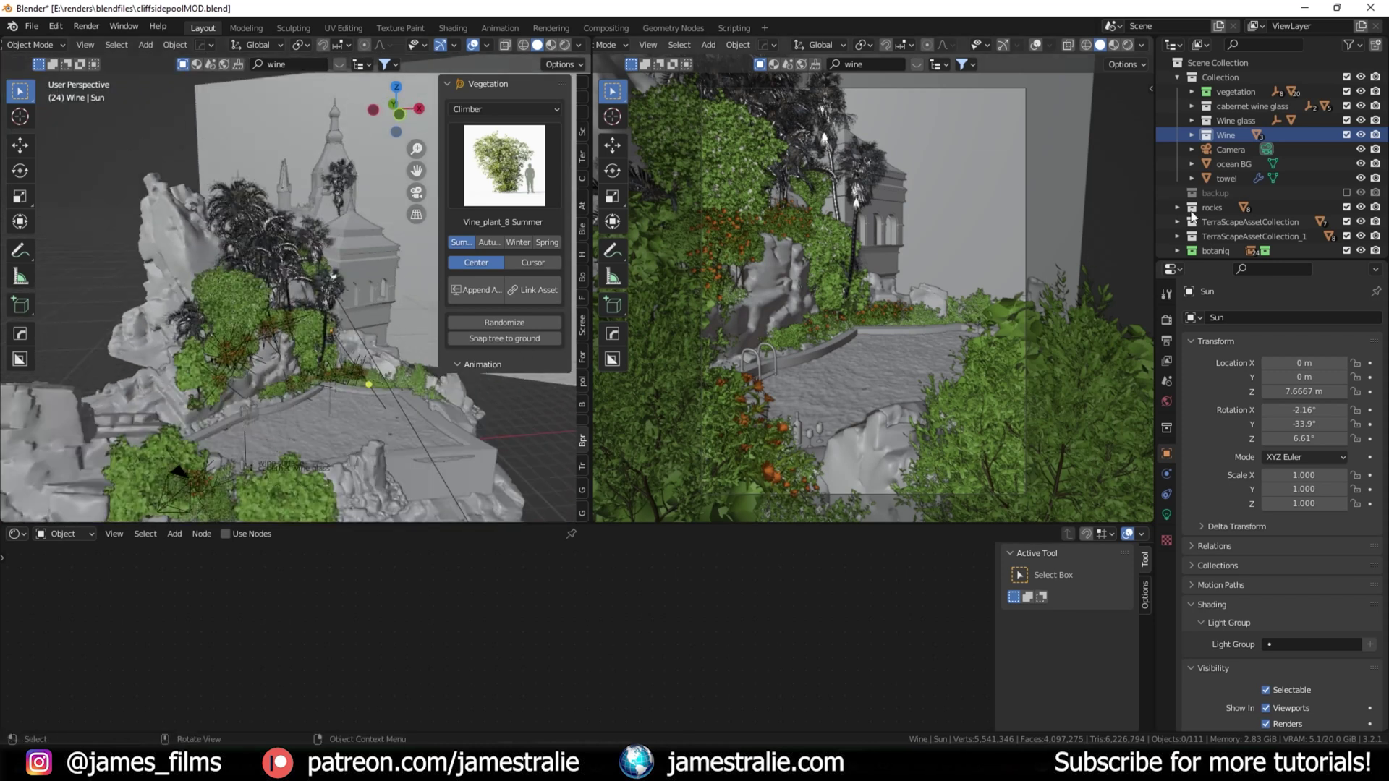
left_click(1347, 193)
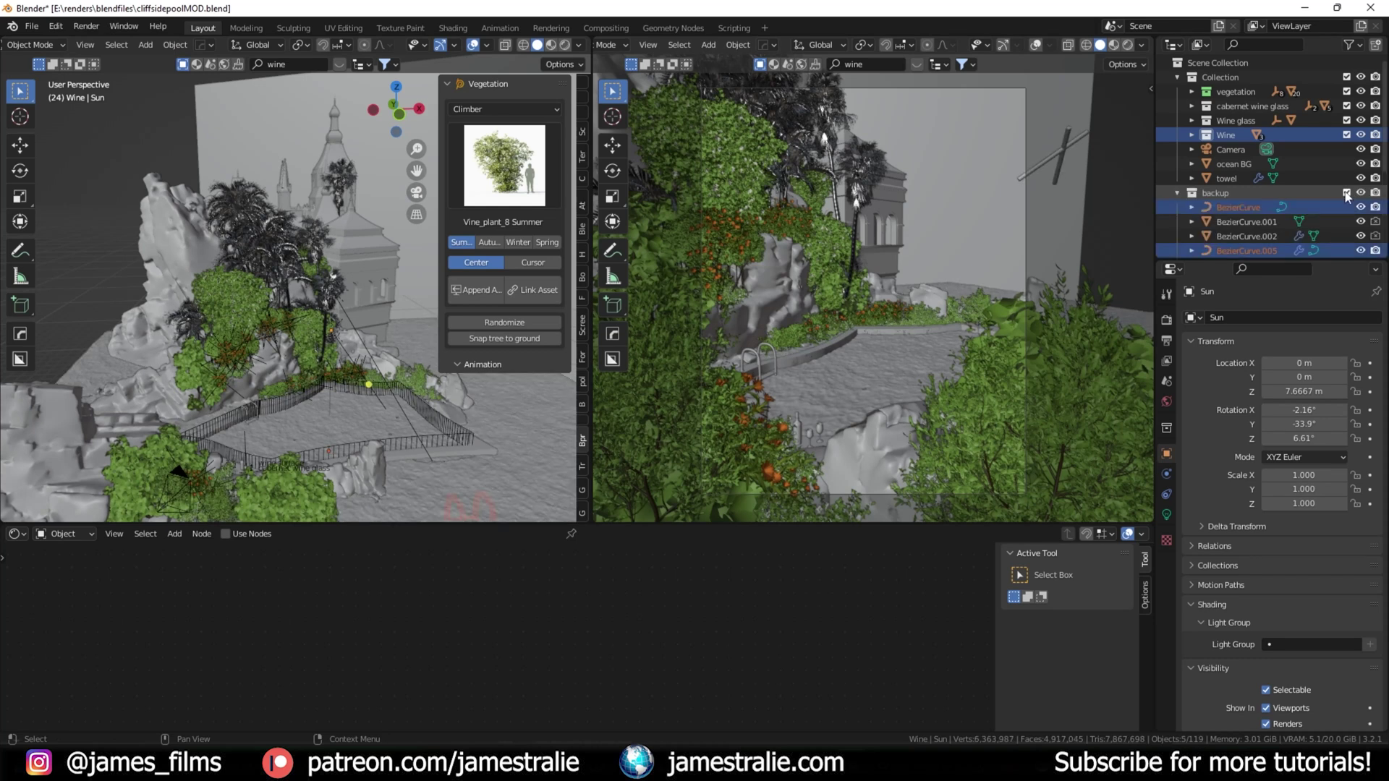
middle_click_drag(318, 434, 301, 432)
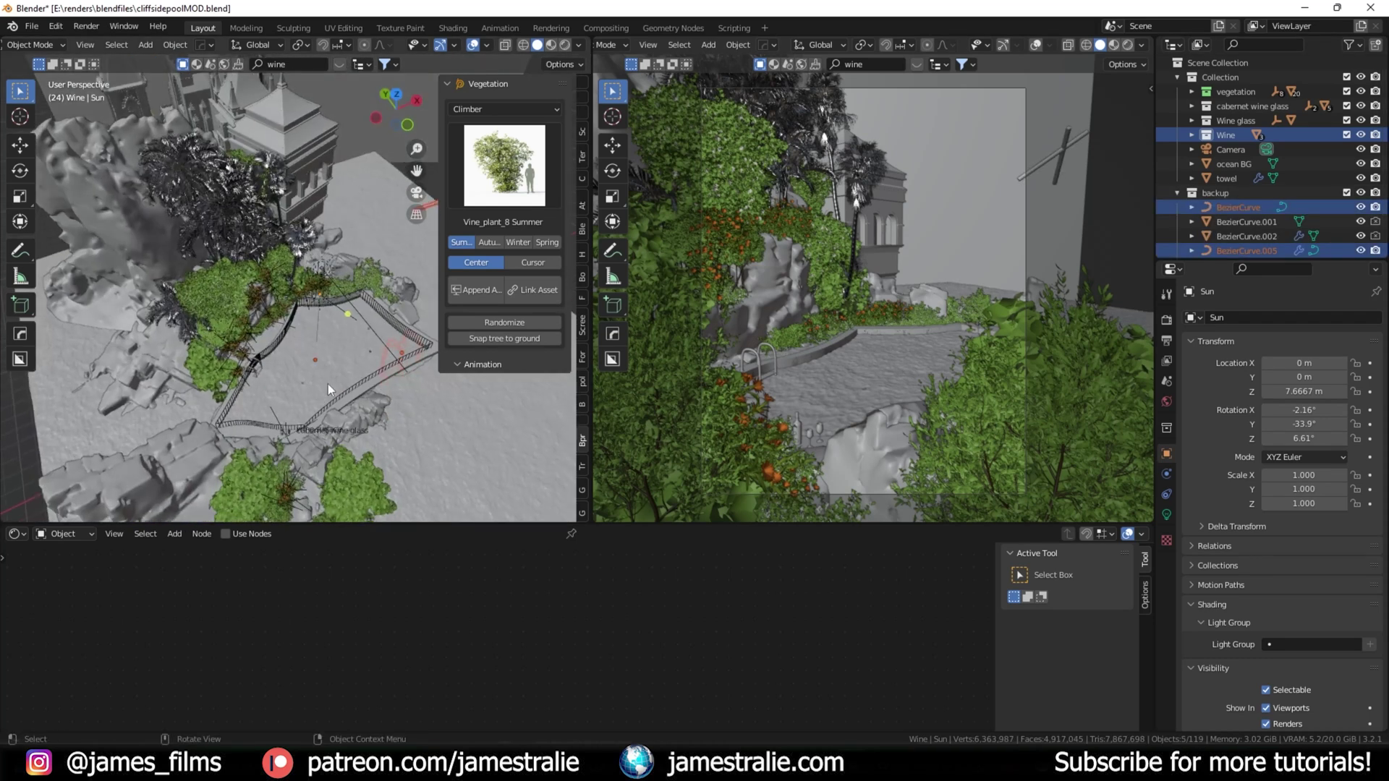
Step: Exclude the vegetation, cabernet wine glass, Wine glass and Wine collections from the view layer
left_click(1346, 92)
left_click(1346, 106)
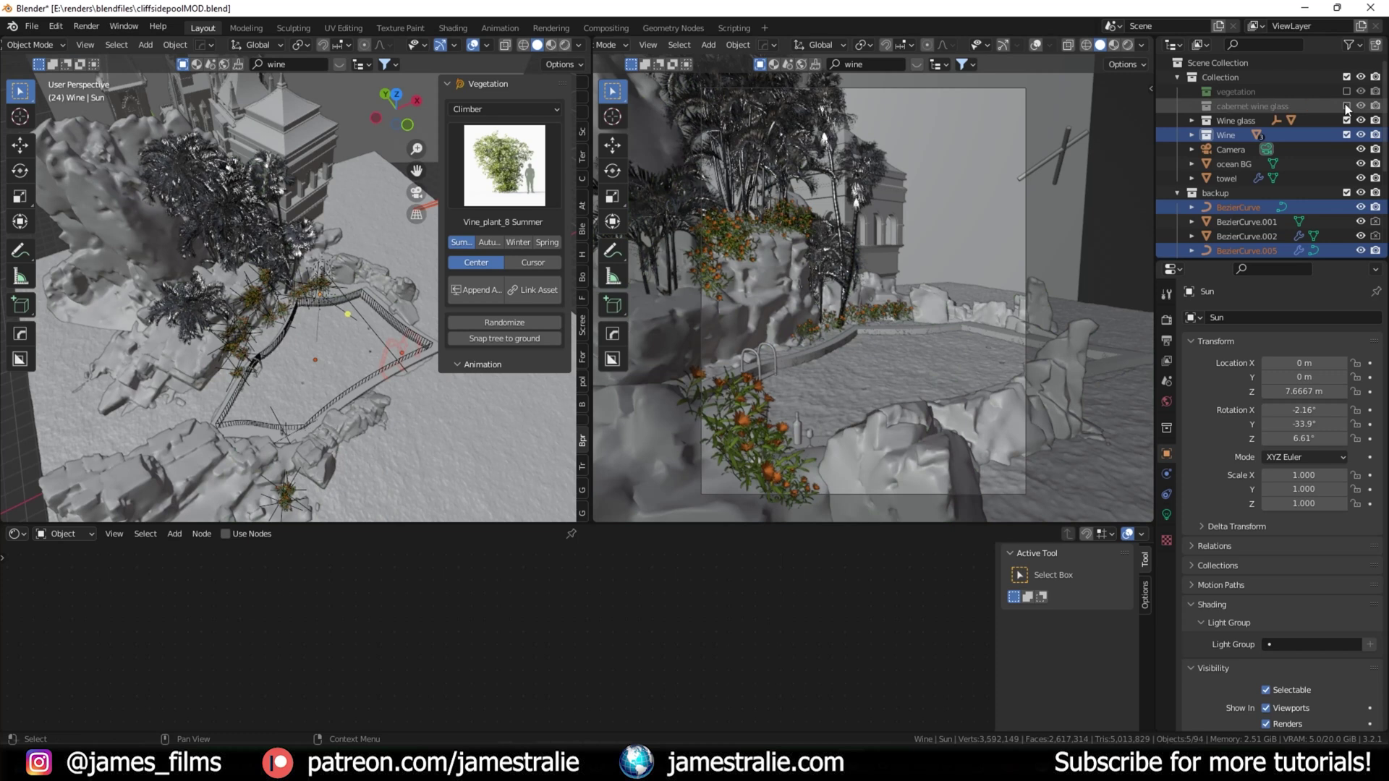
left_click(1346, 121)
left_click(1346, 136)
Step: Exclude the rocks, both TerraScapeAssetCollection collections, botaniq, KB3D, pool elements and lighting from the view layer
scroll(1332, 202, "down", 5)
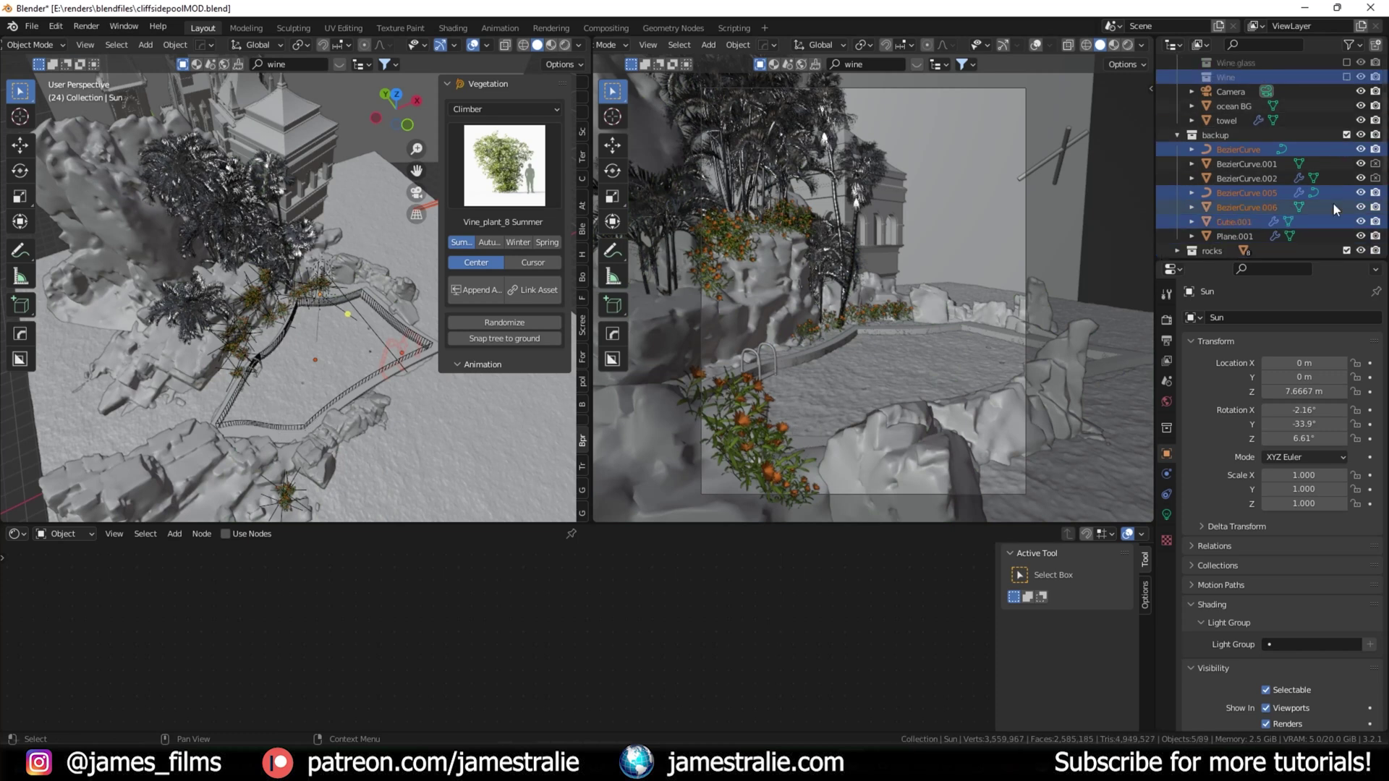
left_click(1347, 165)
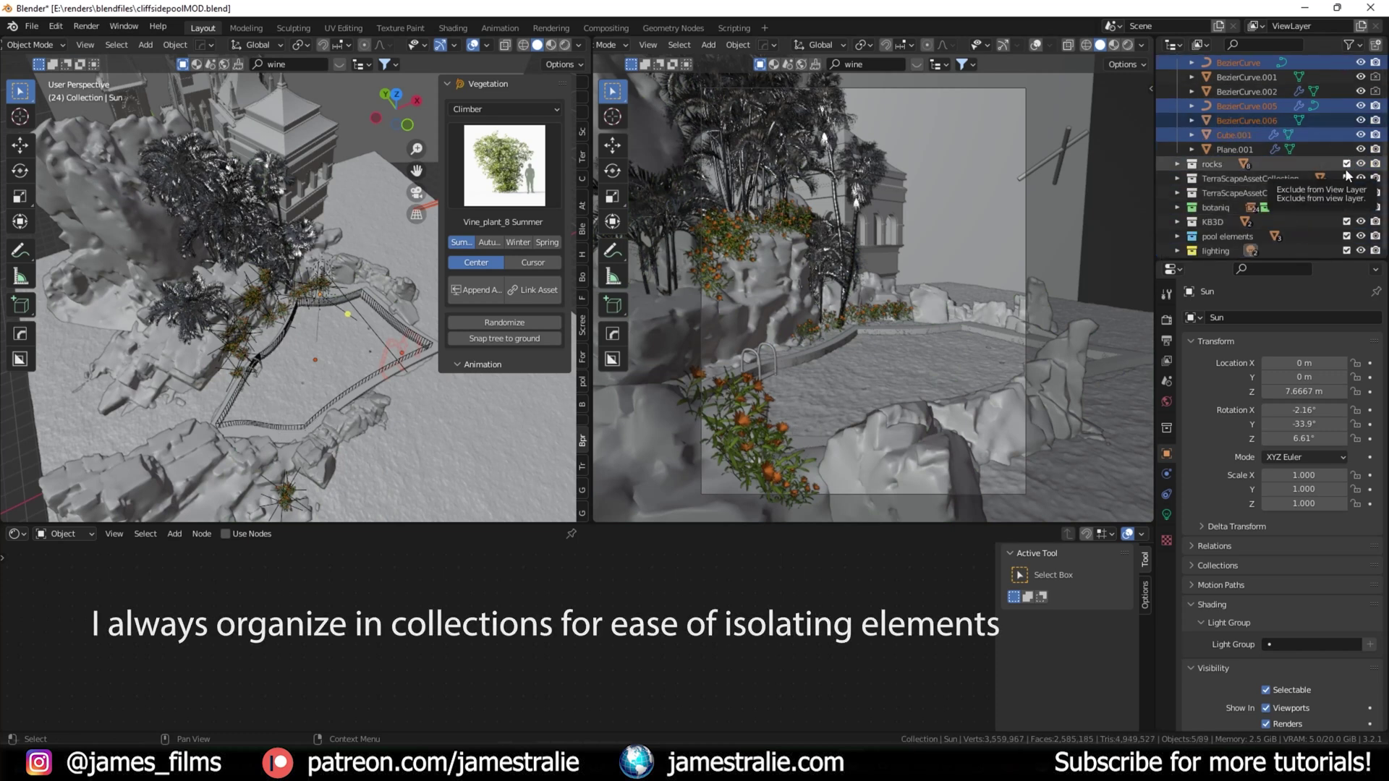
left_click(1346, 179)
left_click(1347, 193)
left_click(1346, 208)
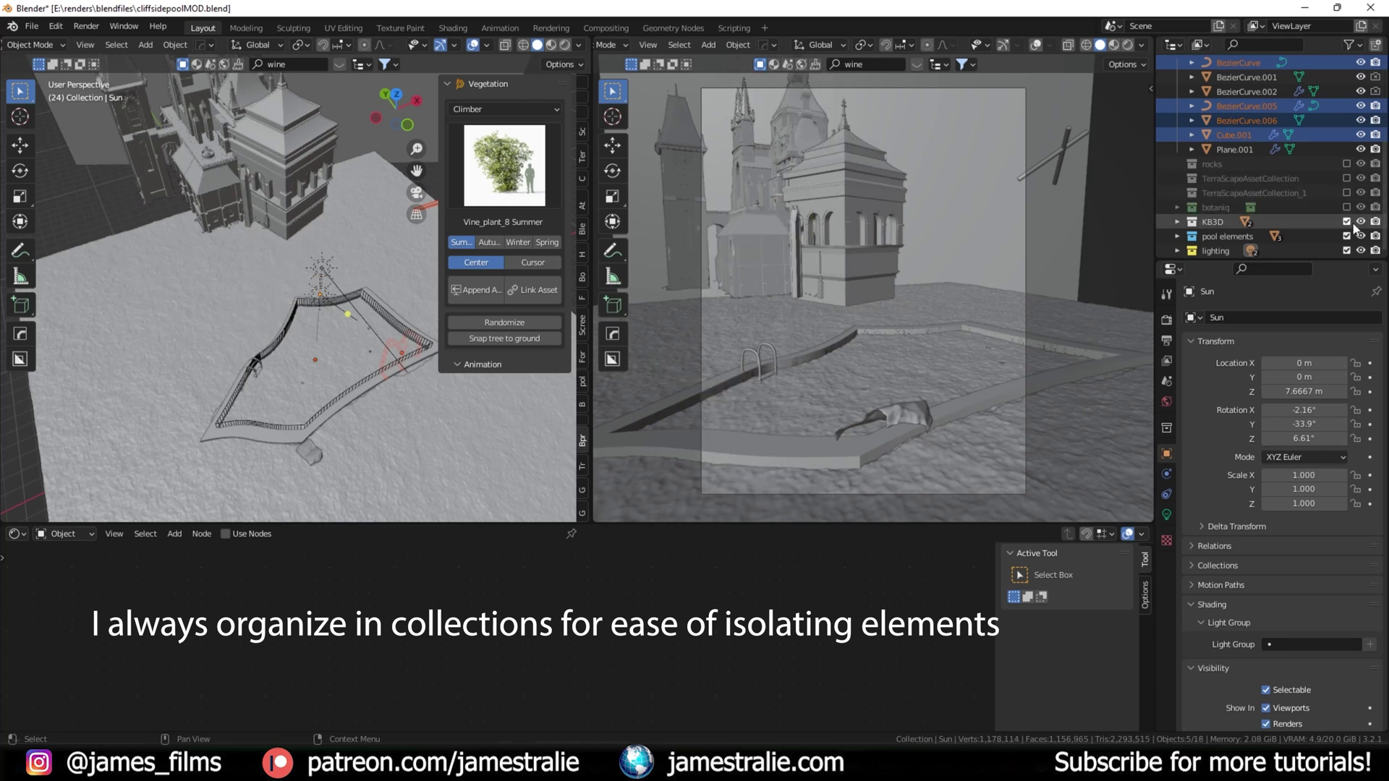
left_click(1346, 222)
left_click(1346, 237)
left_click(1347, 249)
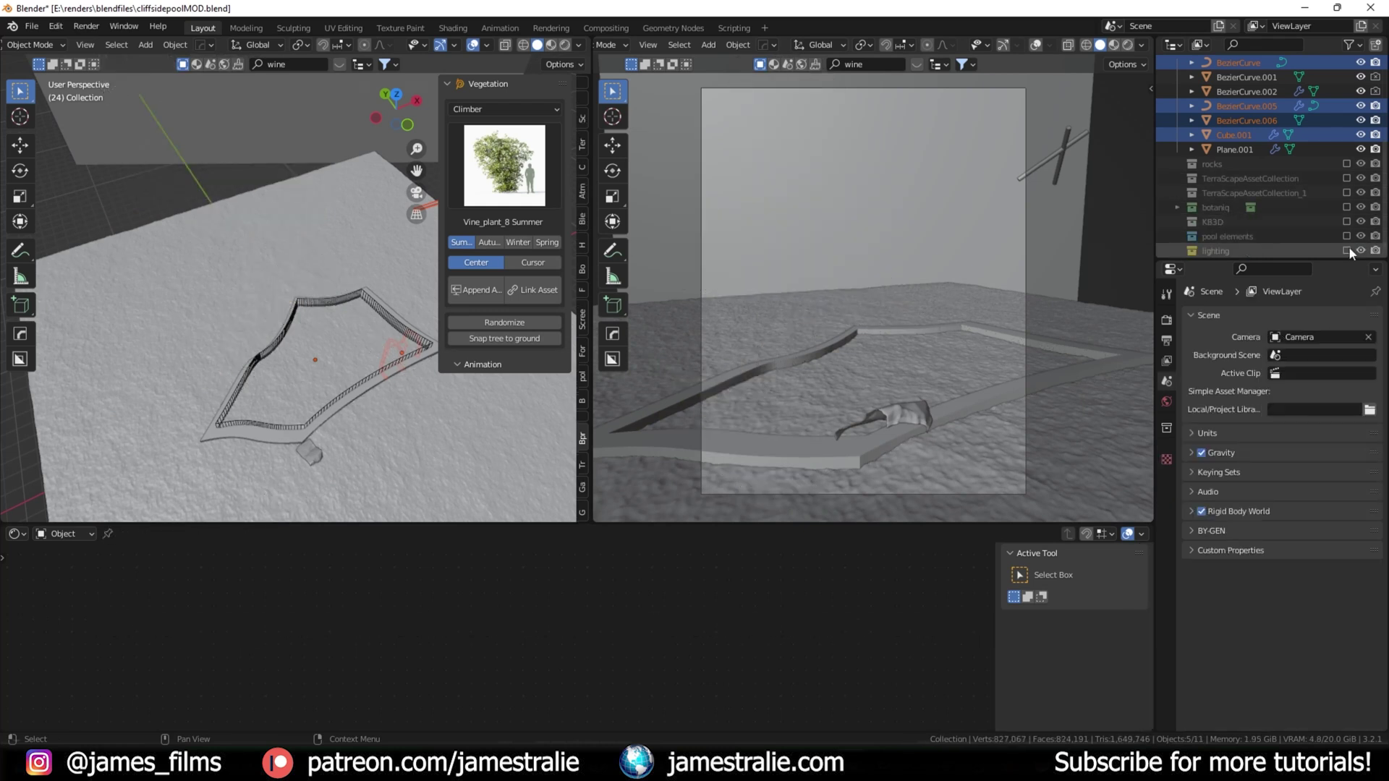
Step: Hide the ocean BG and towel objects in the viewport
scroll(1329, 176, "up", 5)
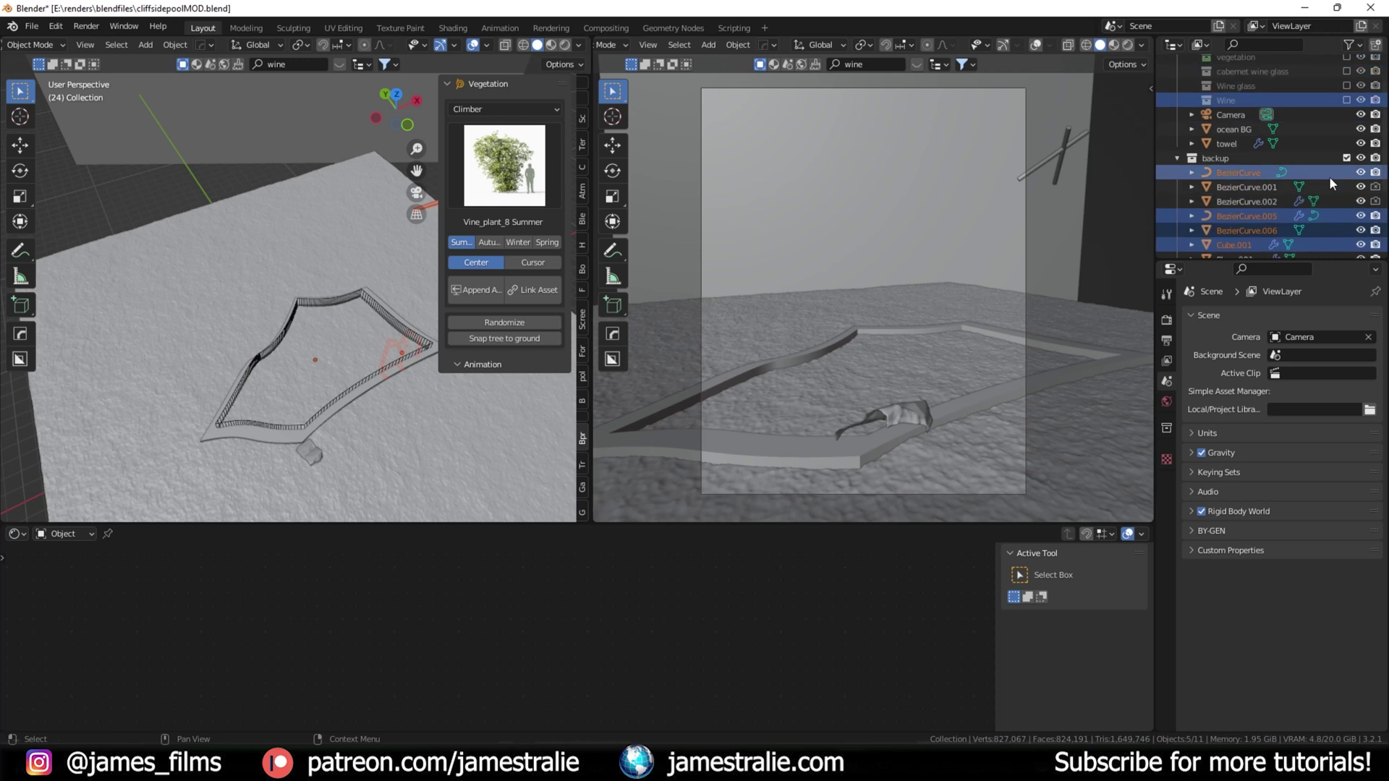
left_click(1360, 177)
left_click(1361, 163)
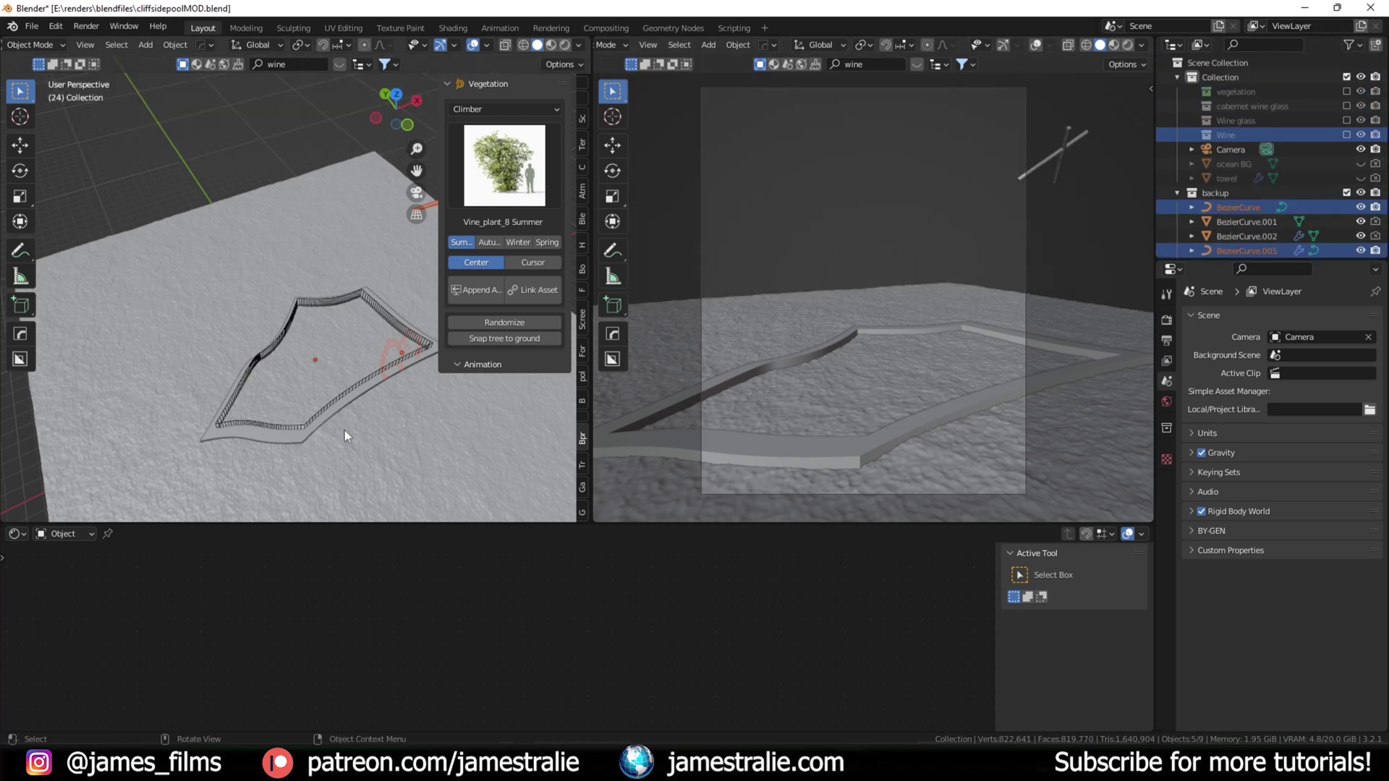
Step: Hide the Plane.001 water surface so only the pool geometry remains in the viewport
scroll(345, 430, "up", 6)
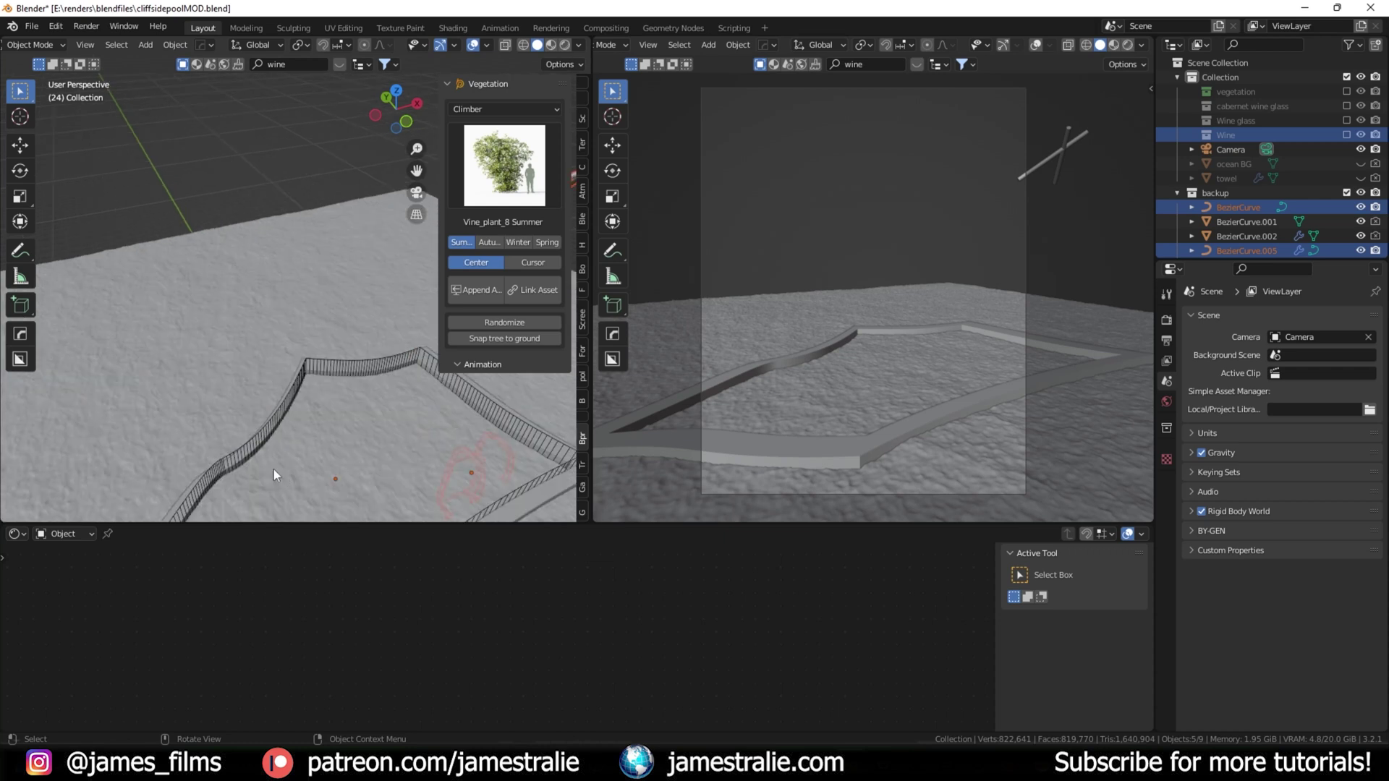
scroll(273, 469, "down", 5)
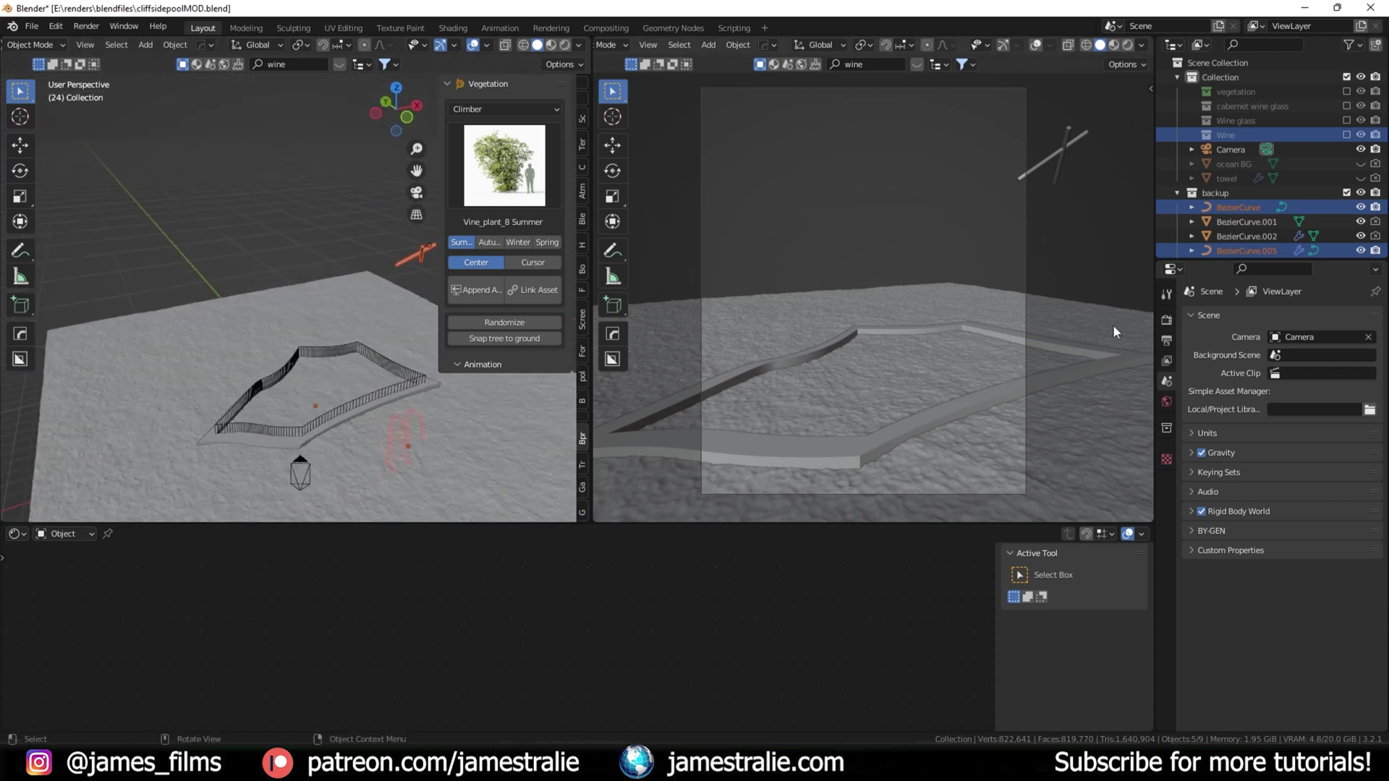
scroll(1213, 200, "down", 3)
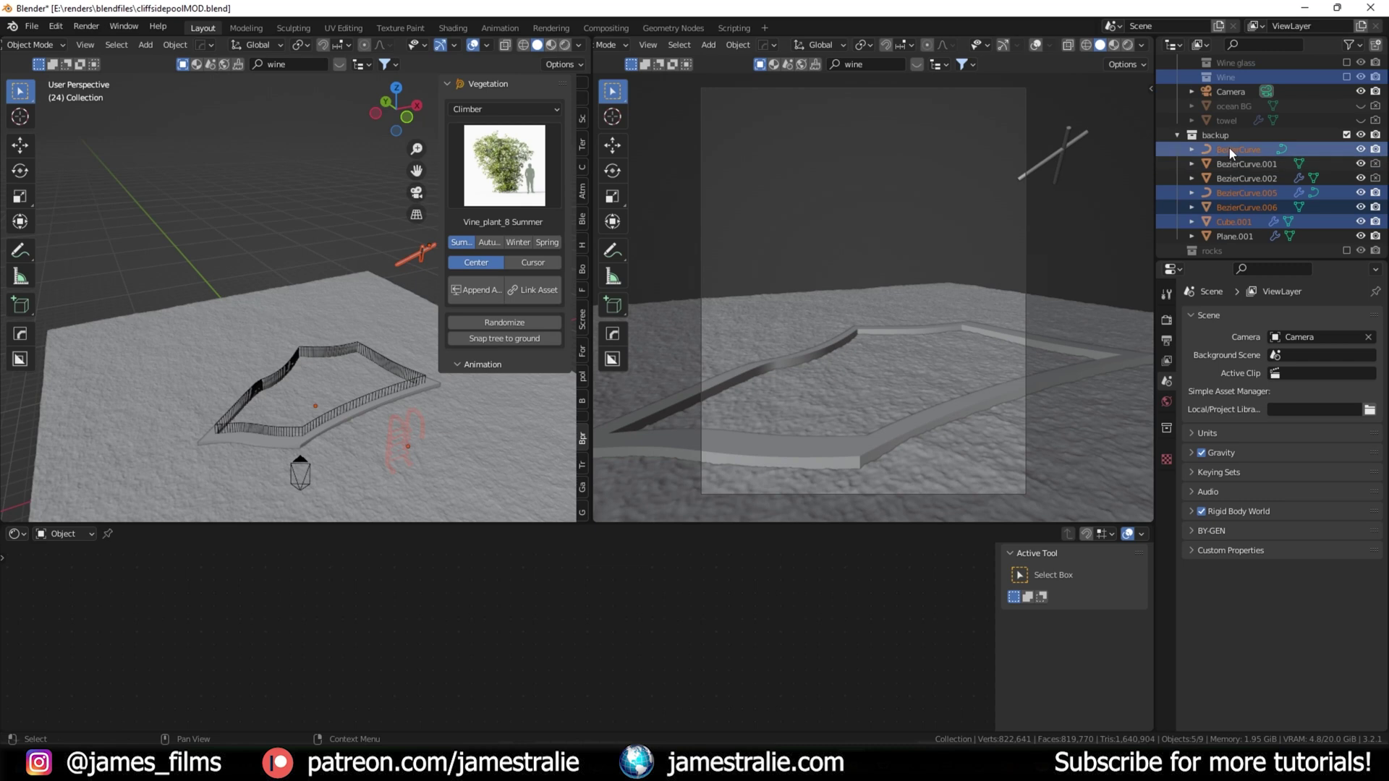
left_click(1230, 148)
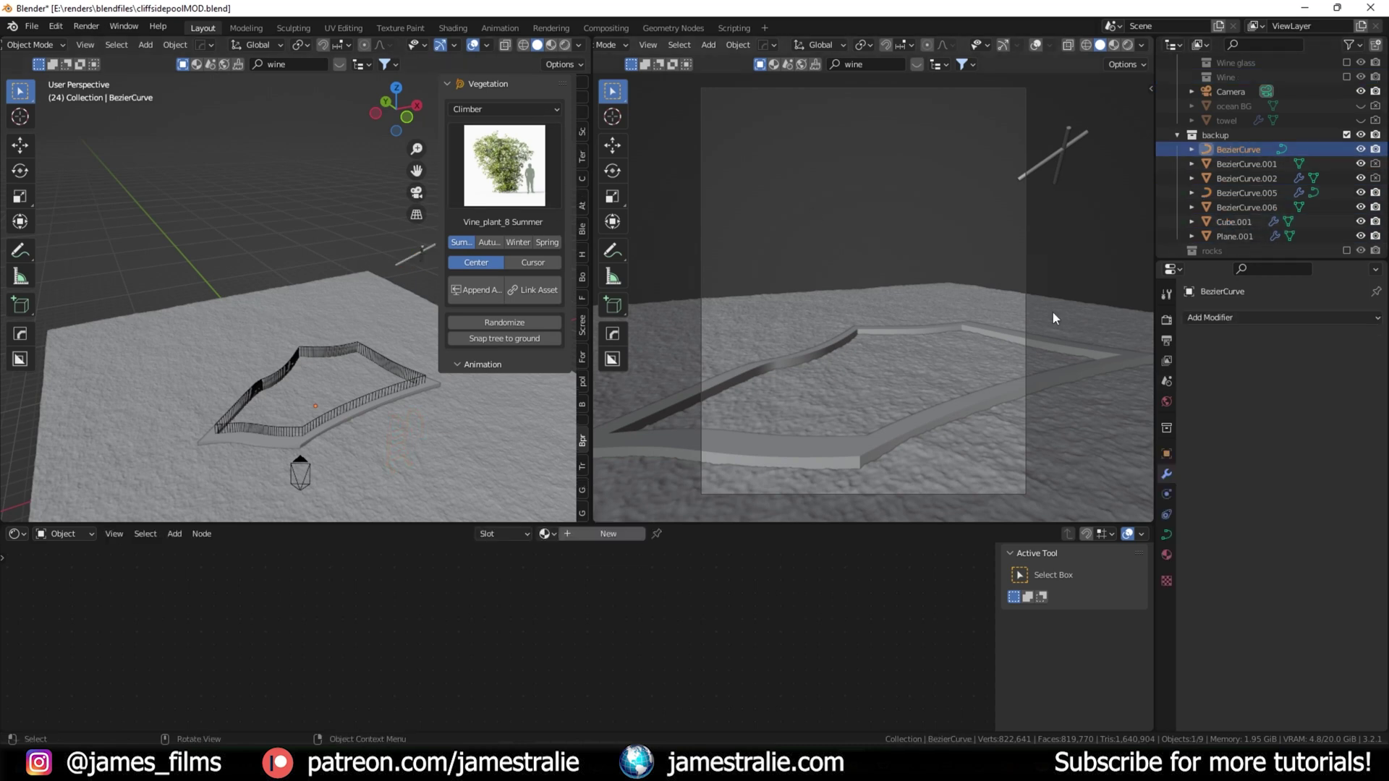
left_click(511, 463)
left_click(1360, 236)
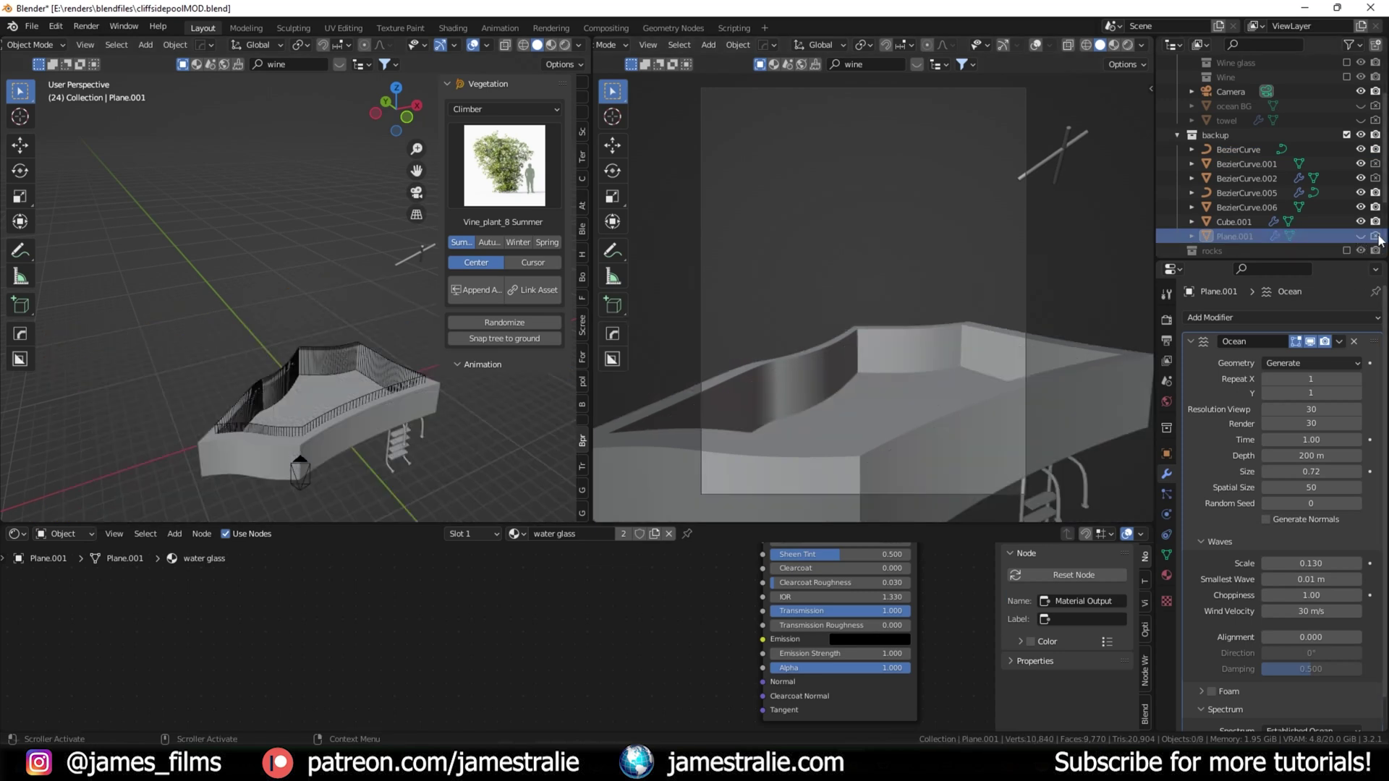
Step: Edit the BezierCurve pool outline and move all its control points up about 8.13 m along Z
left_click(329, 414)
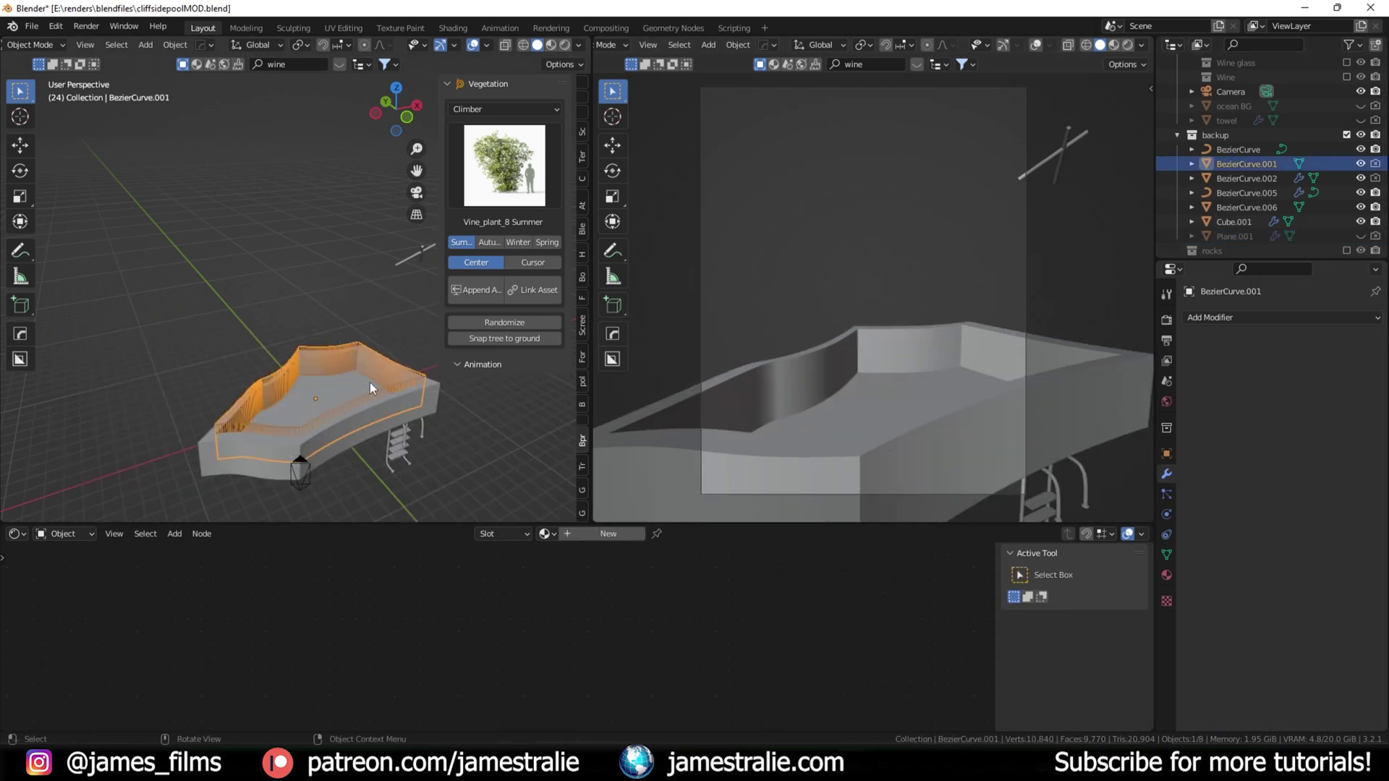
left_click(1248, 149)
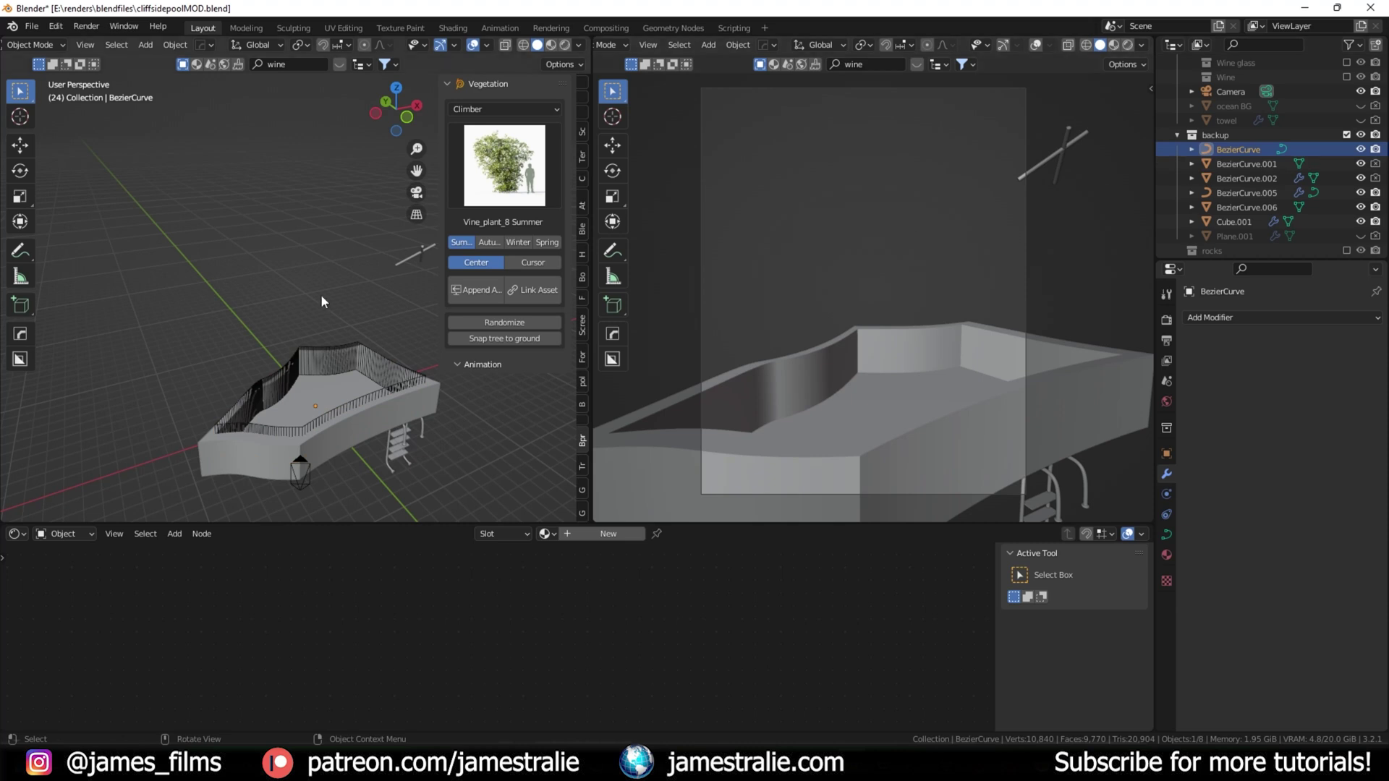
key("Tab")
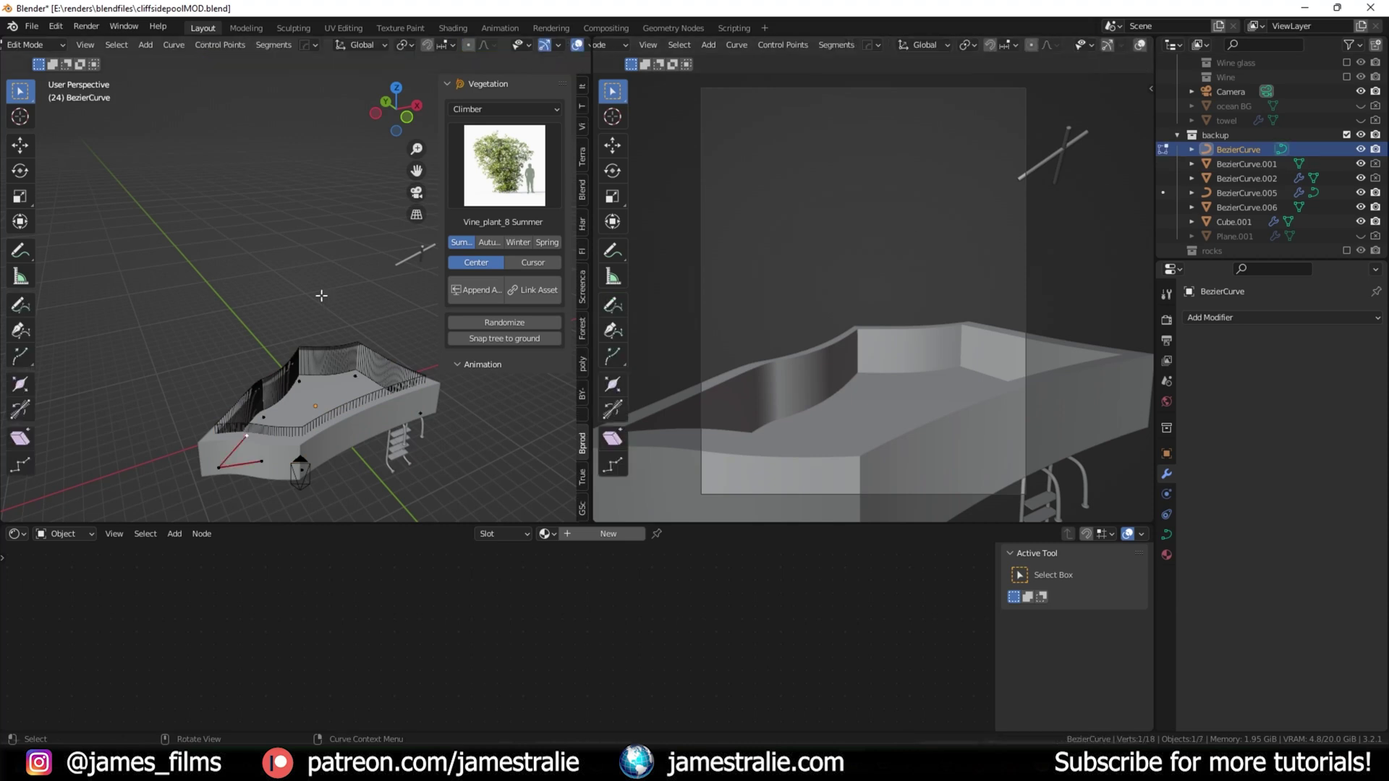
key("g")
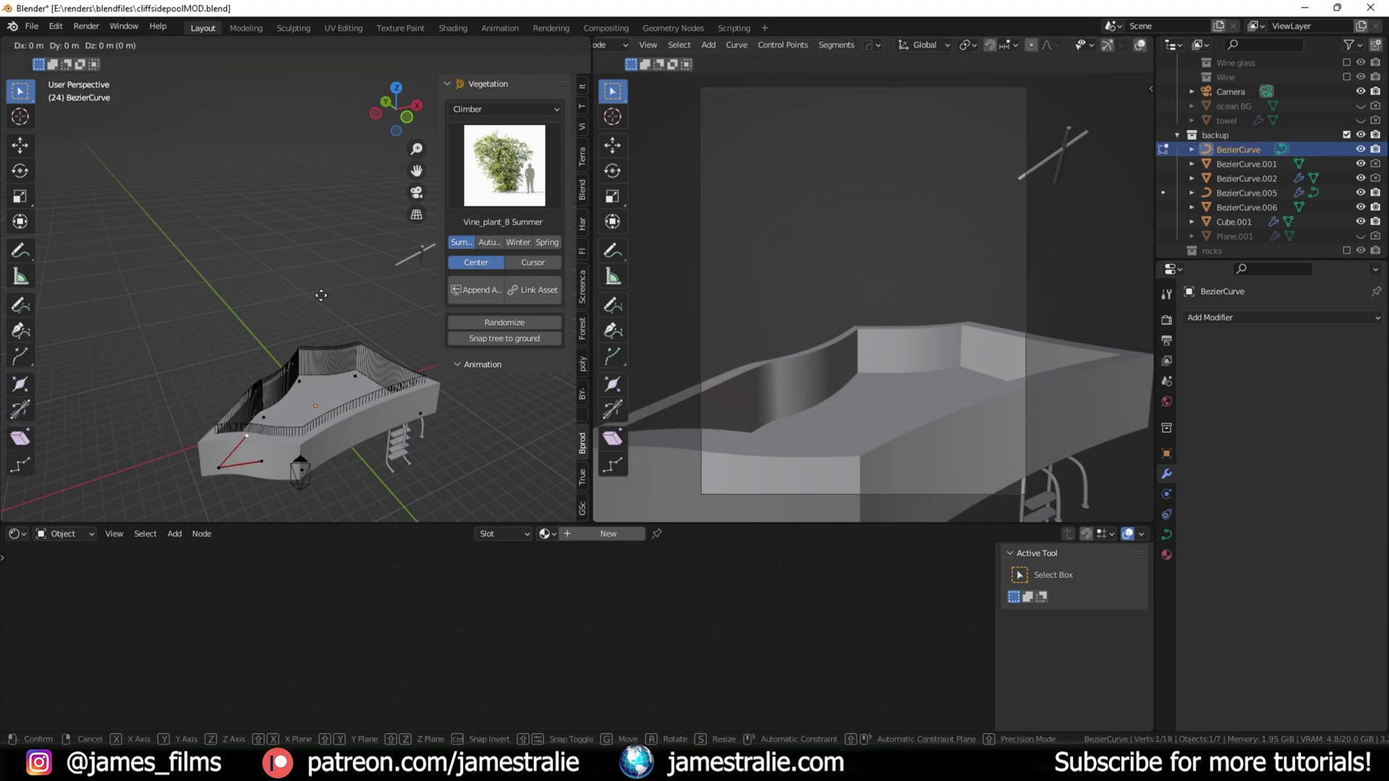
key("Escape")
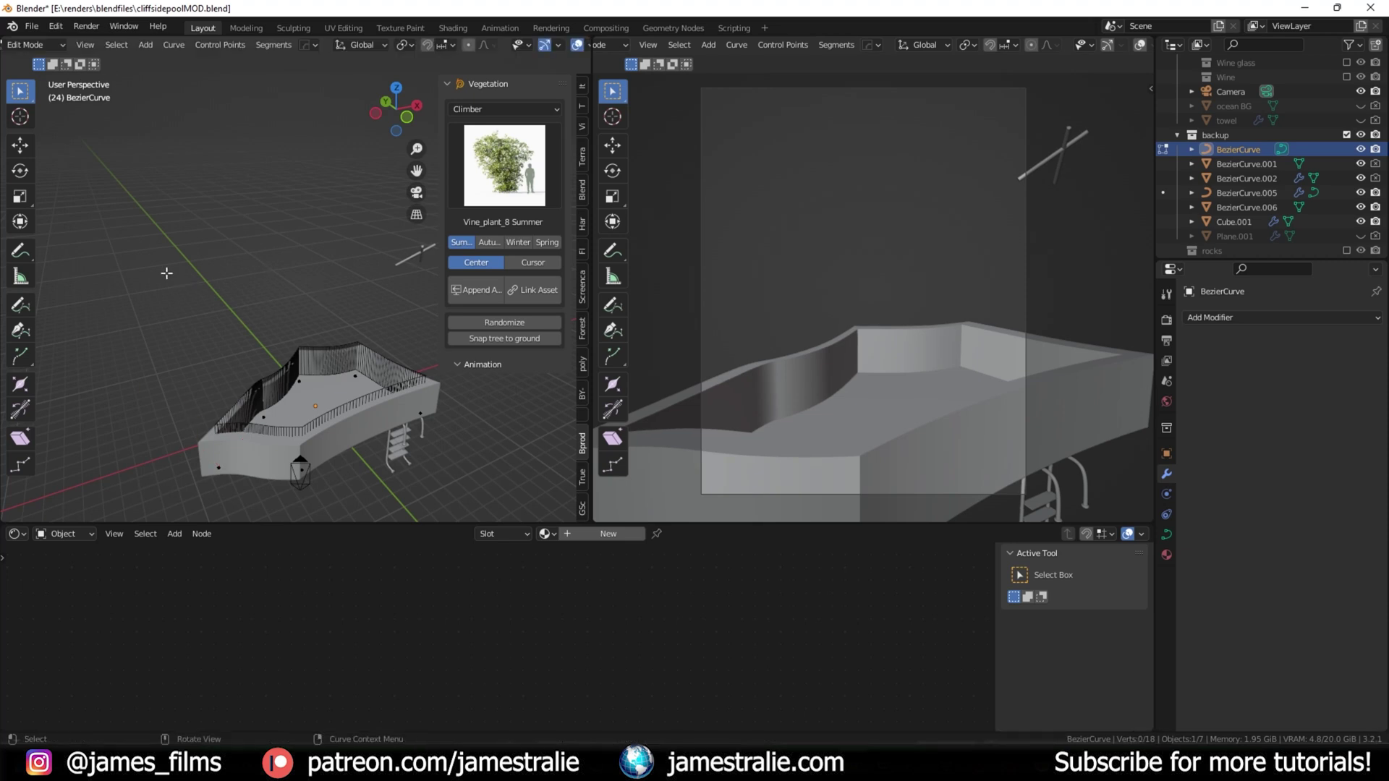
key("a")
key("g")
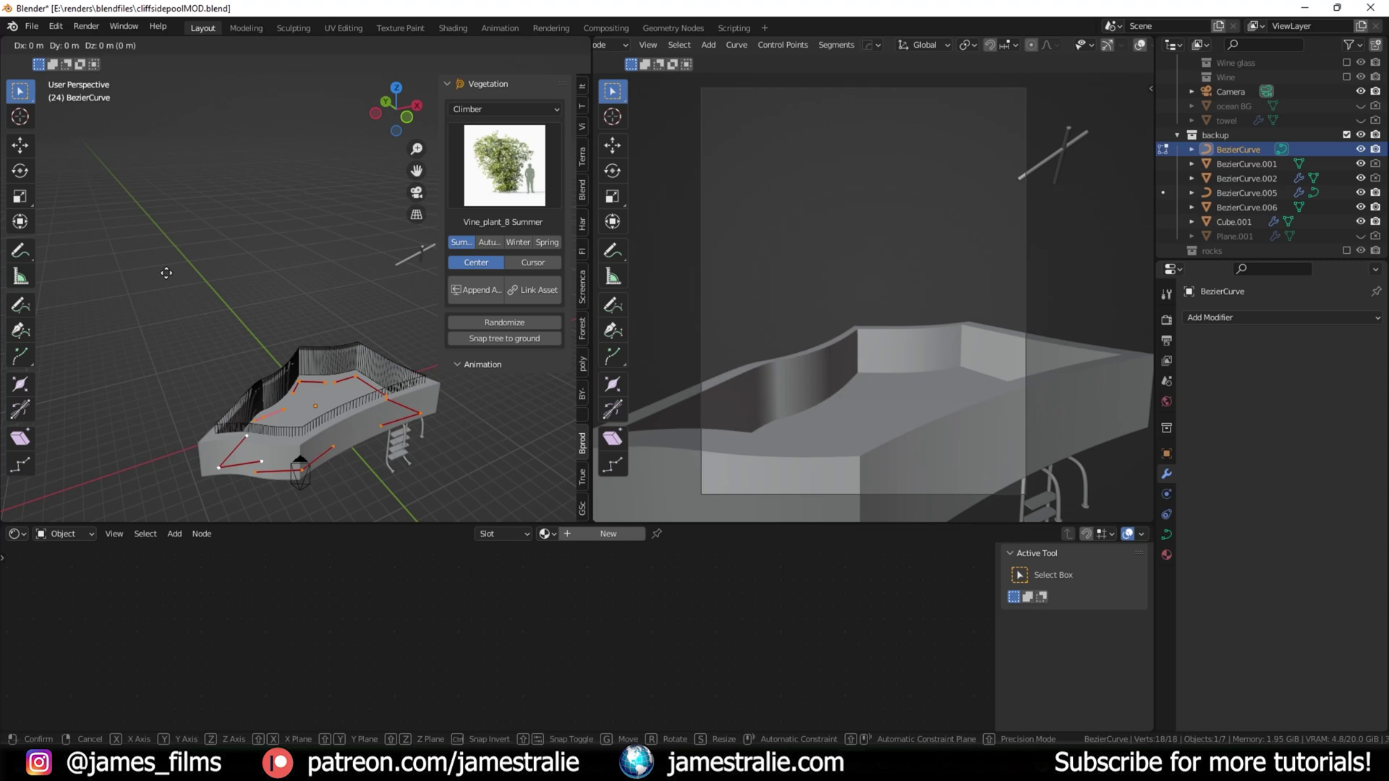
key("z")
left_click(172, 173)
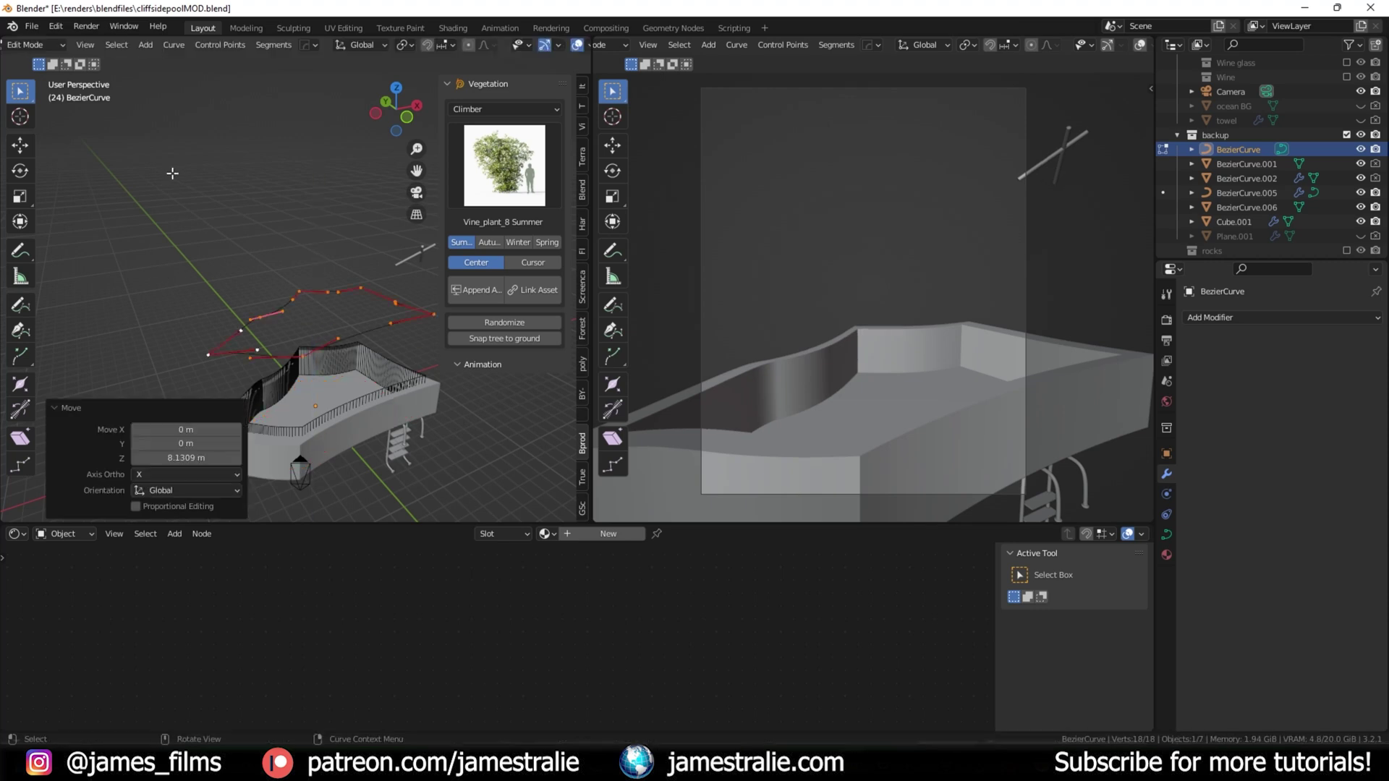
key("alt+a")
Step: Select the corner control point at the front of the raised pool outline and set its handle type to Free
middle_click_drag(170, 298, 145, 335)
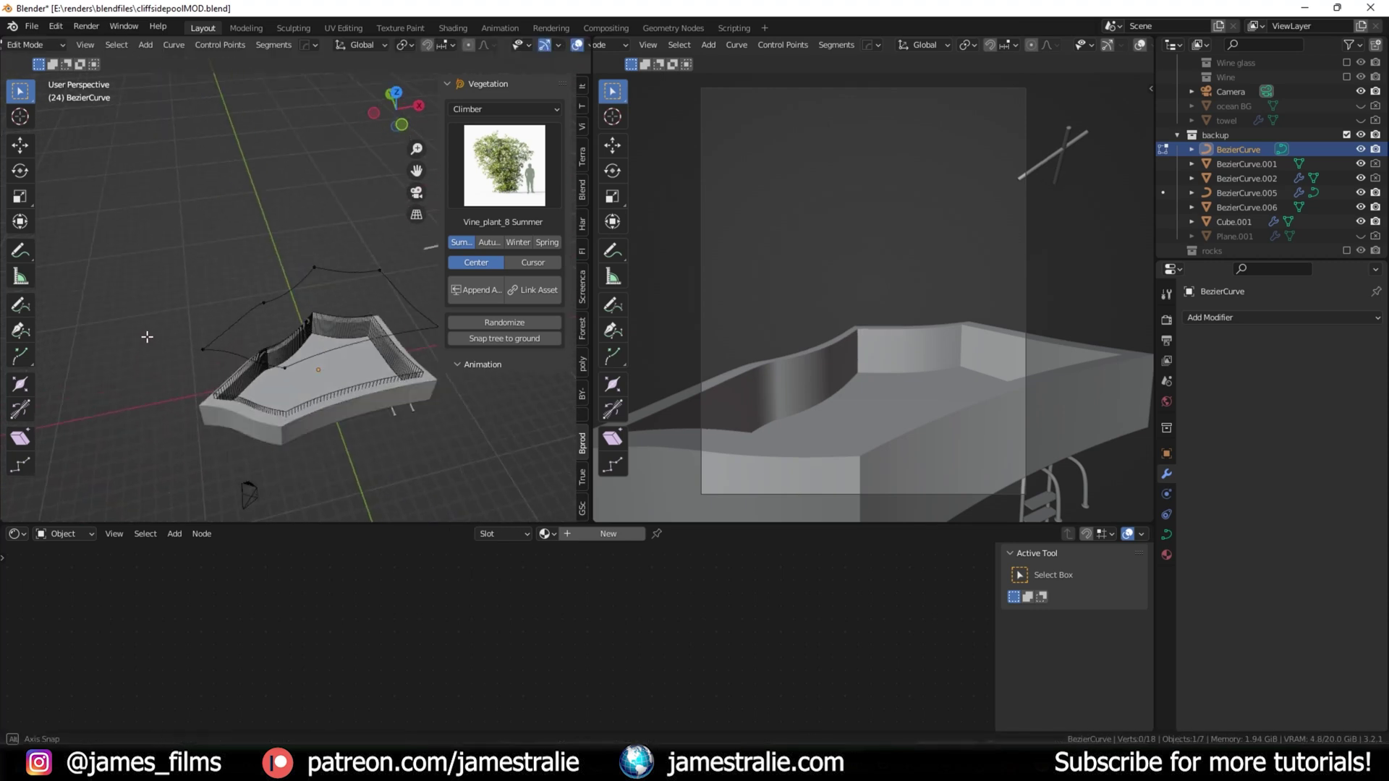
scroll(309, 388, "up", 5)
left_click(287, 475)
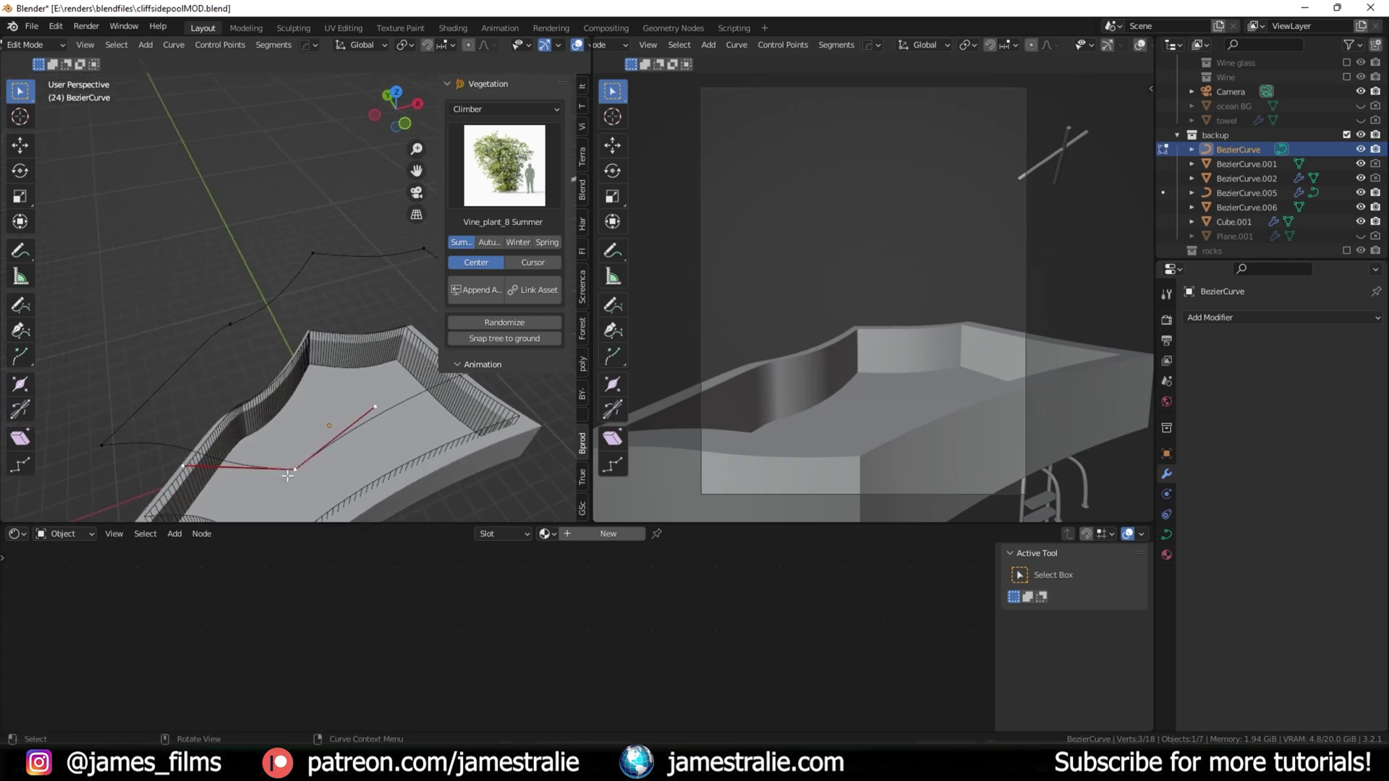
key("v")
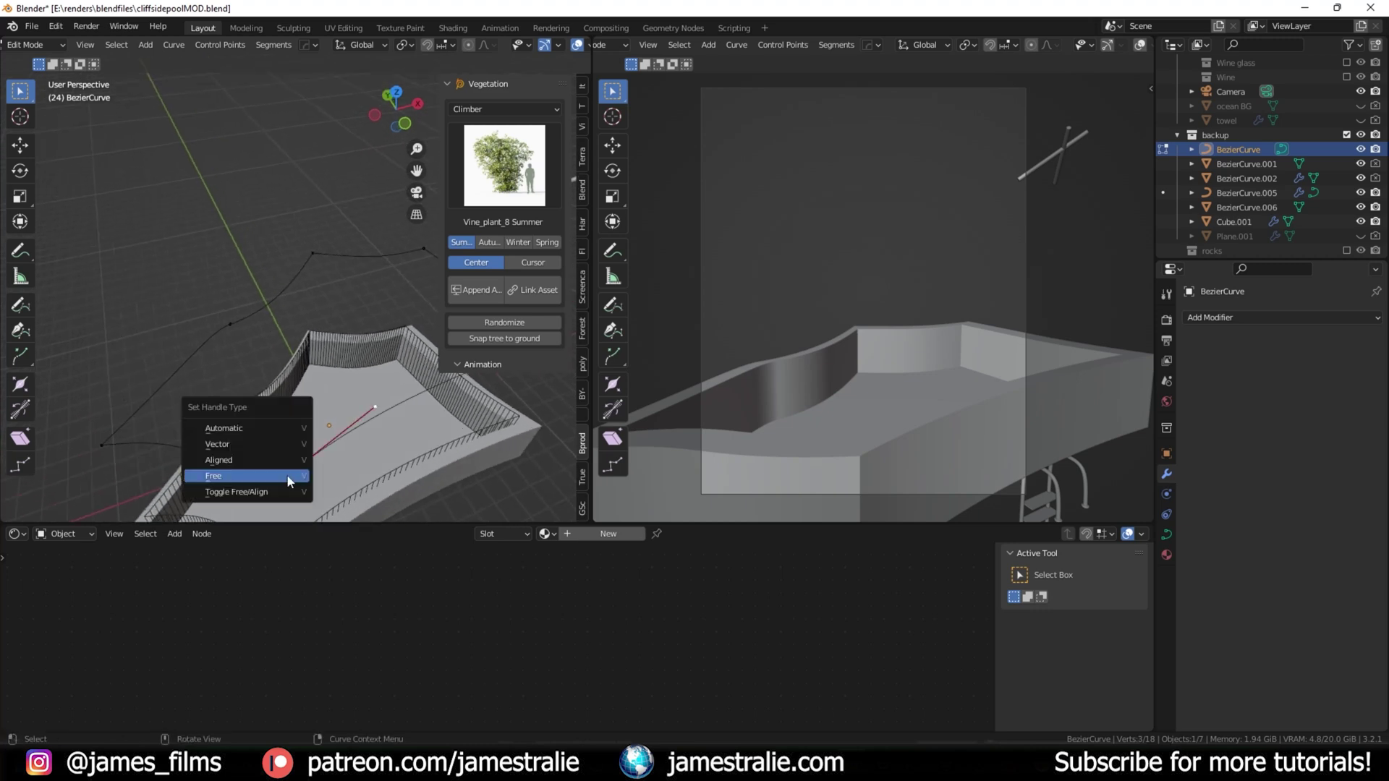
left_click(246, 476)
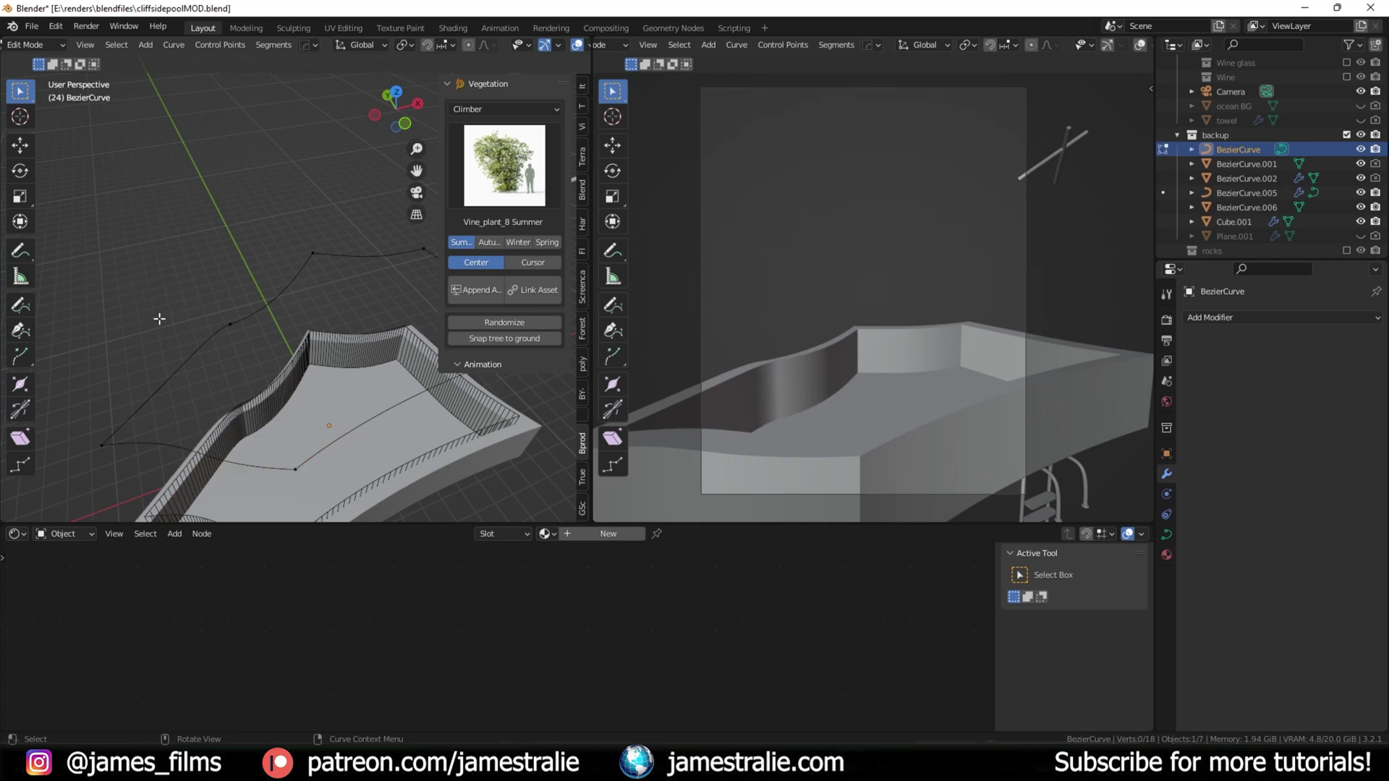
Step: Compare the raised Bezier outline with the pool walls below it, and finish editing the curve
middle_click_drag(311, 405, 366, 374)
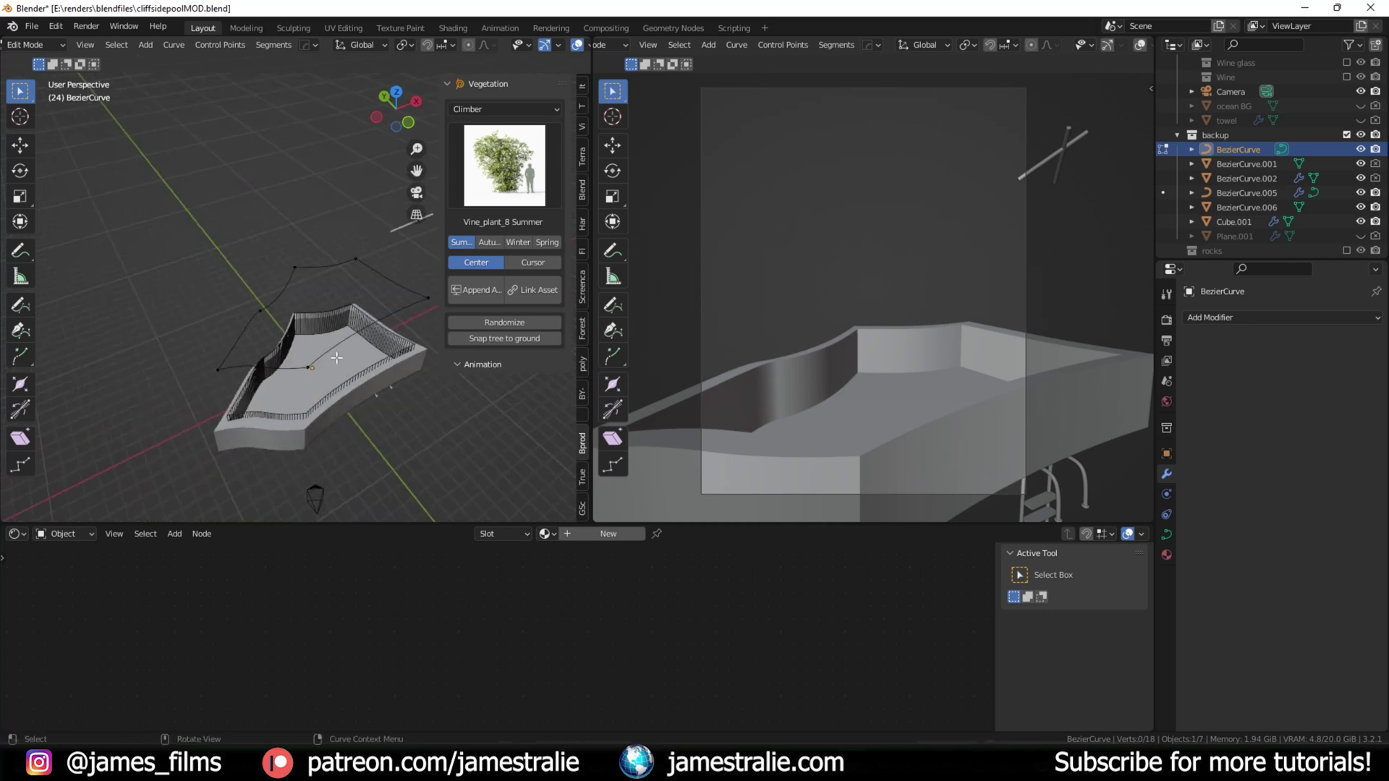
scroll(327, 374, "up", 3)
middle_click_drag(330, 417, 317, 418)
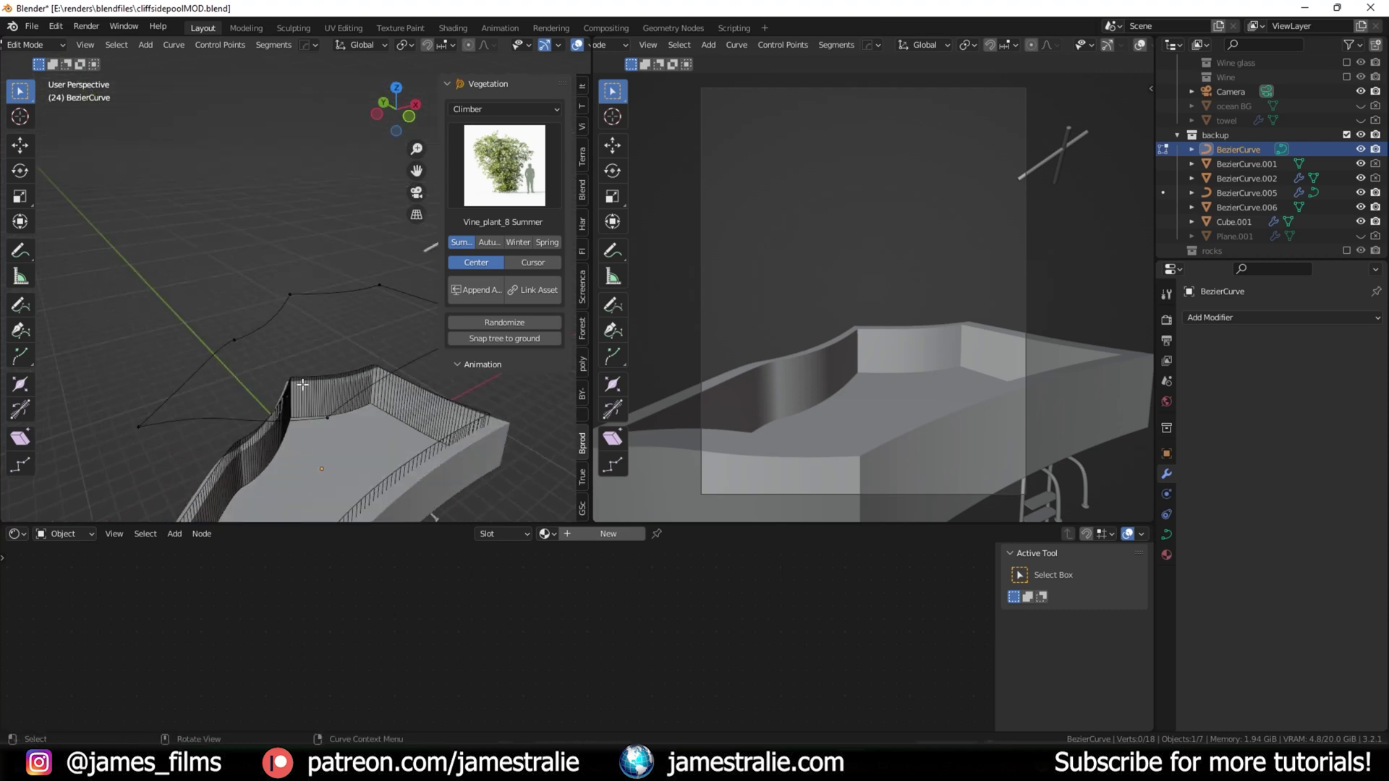
scroll(310, 398, "down", 3)
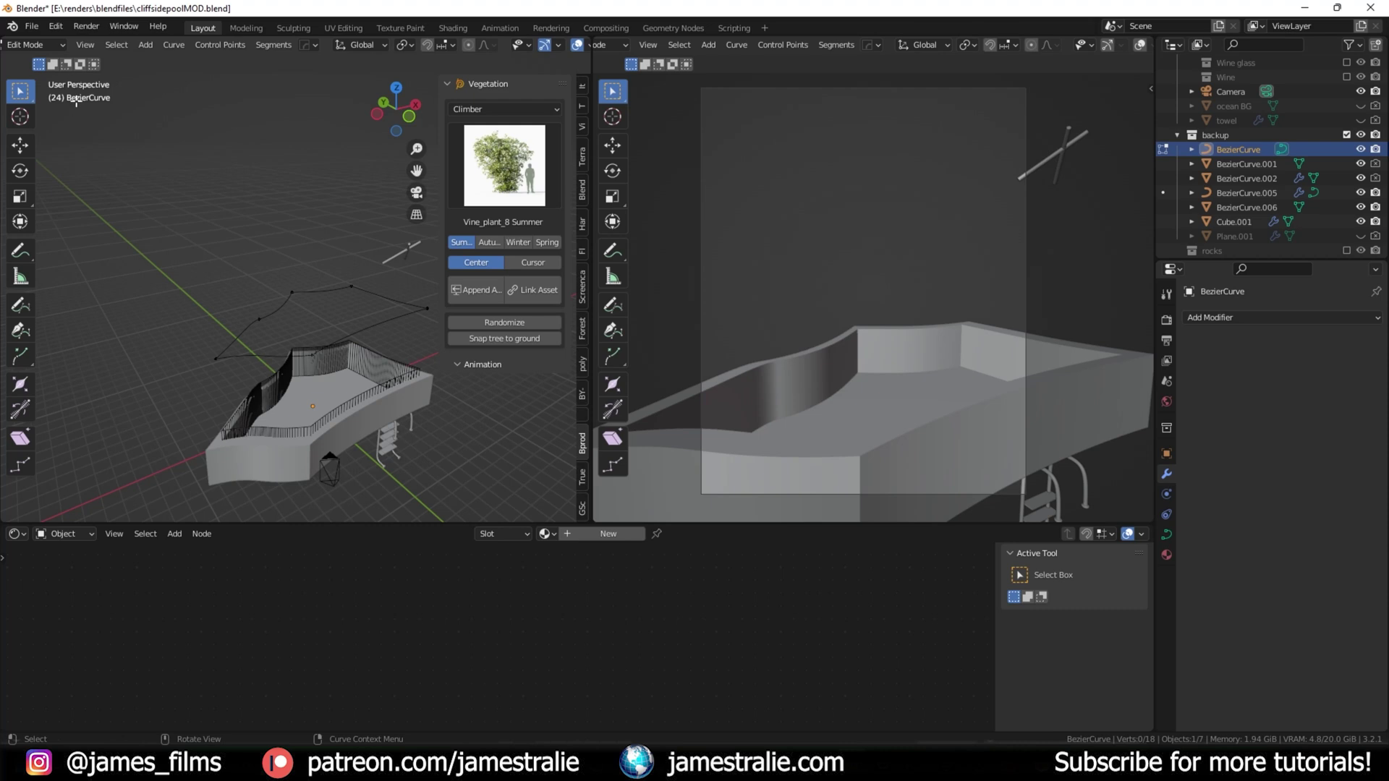
key("Tab")
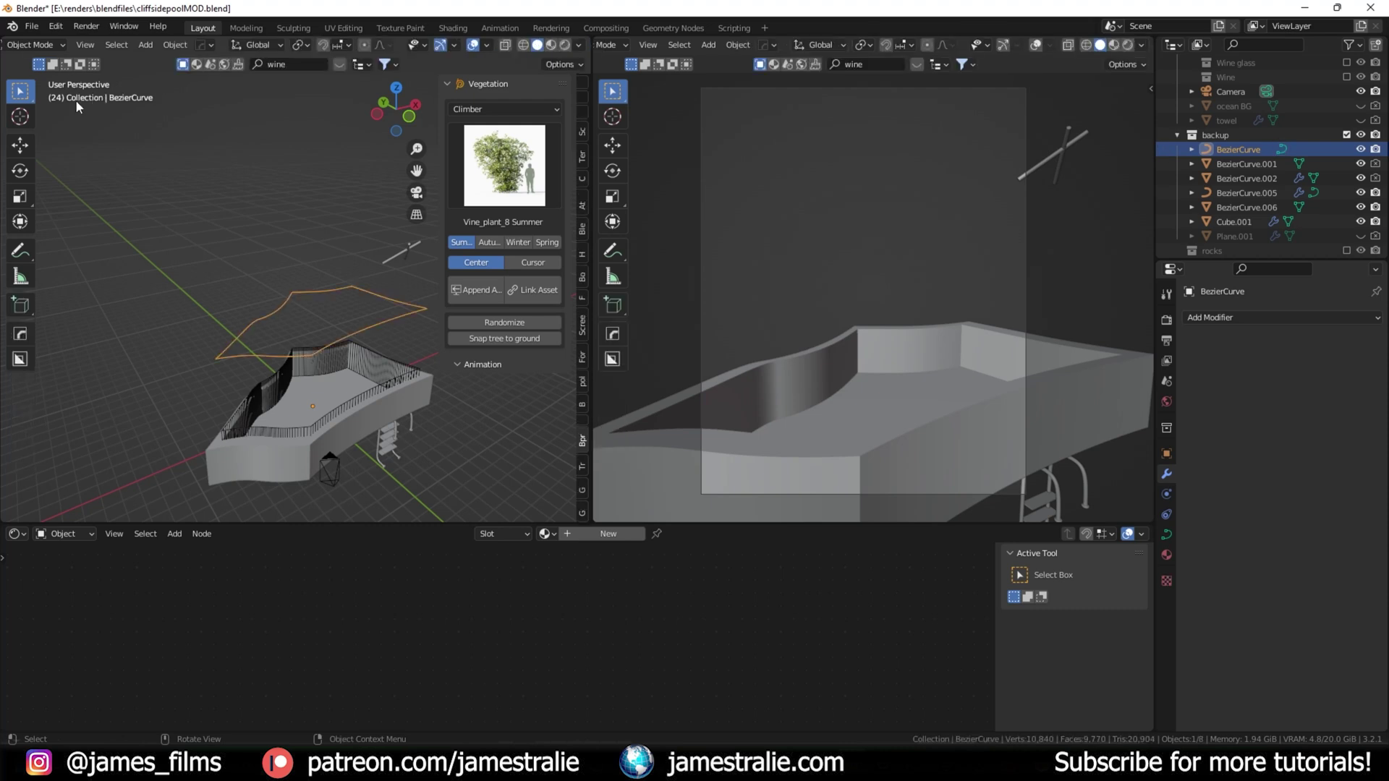
Step: Inspect the BezierCurve.001 inner shape, the Array modifier on Cube.001 and the Boolean modifier on BezierCurve.002
left_click(1239, 165)
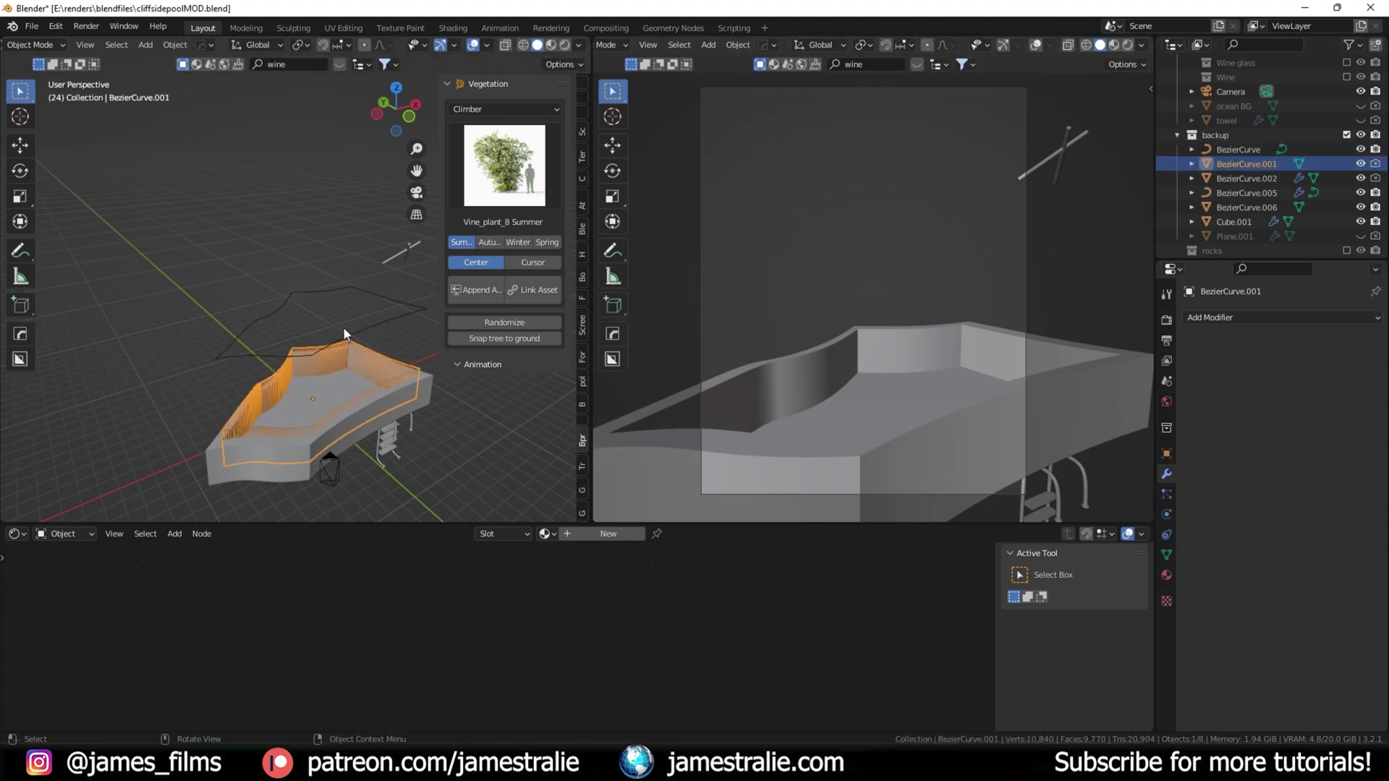
middle_click_drag(337, 385, 322, 393)
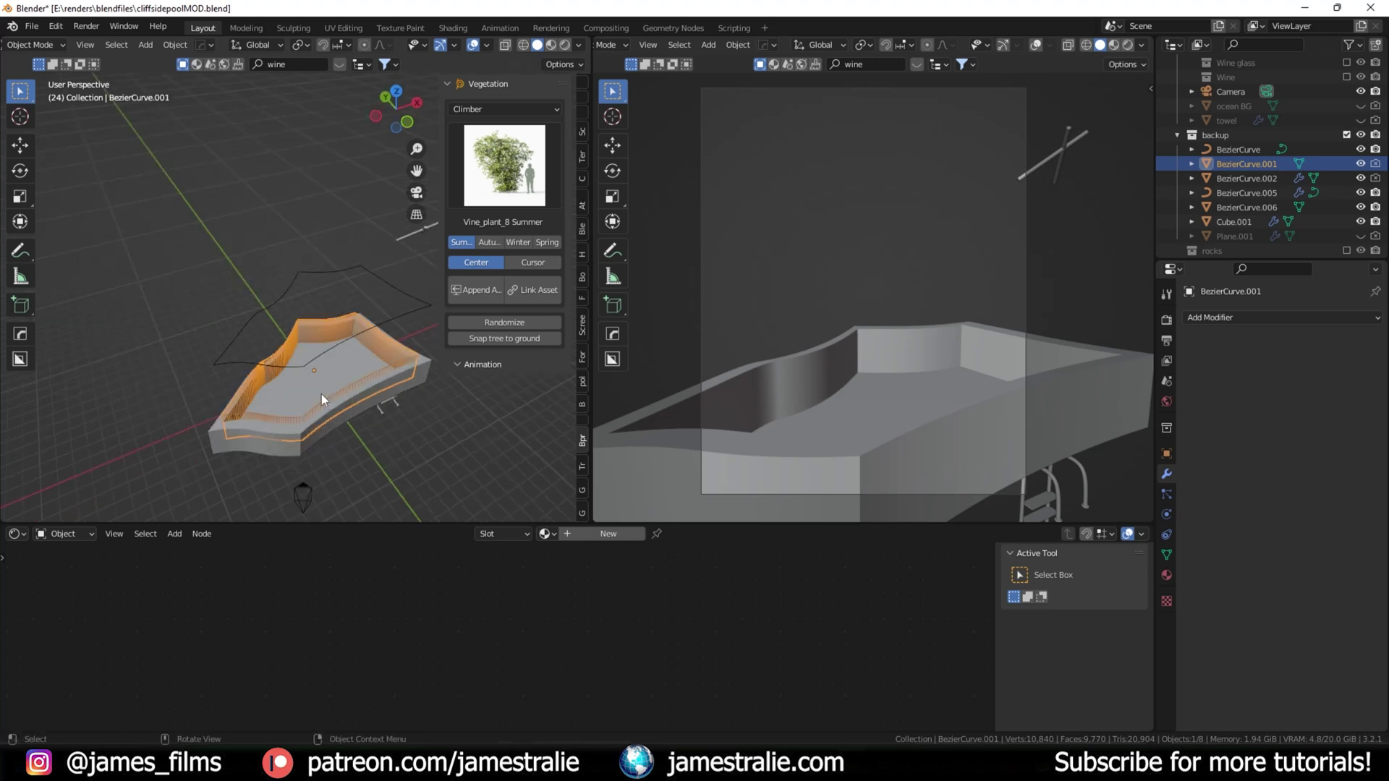
scroll(321, 394, "up", 3)
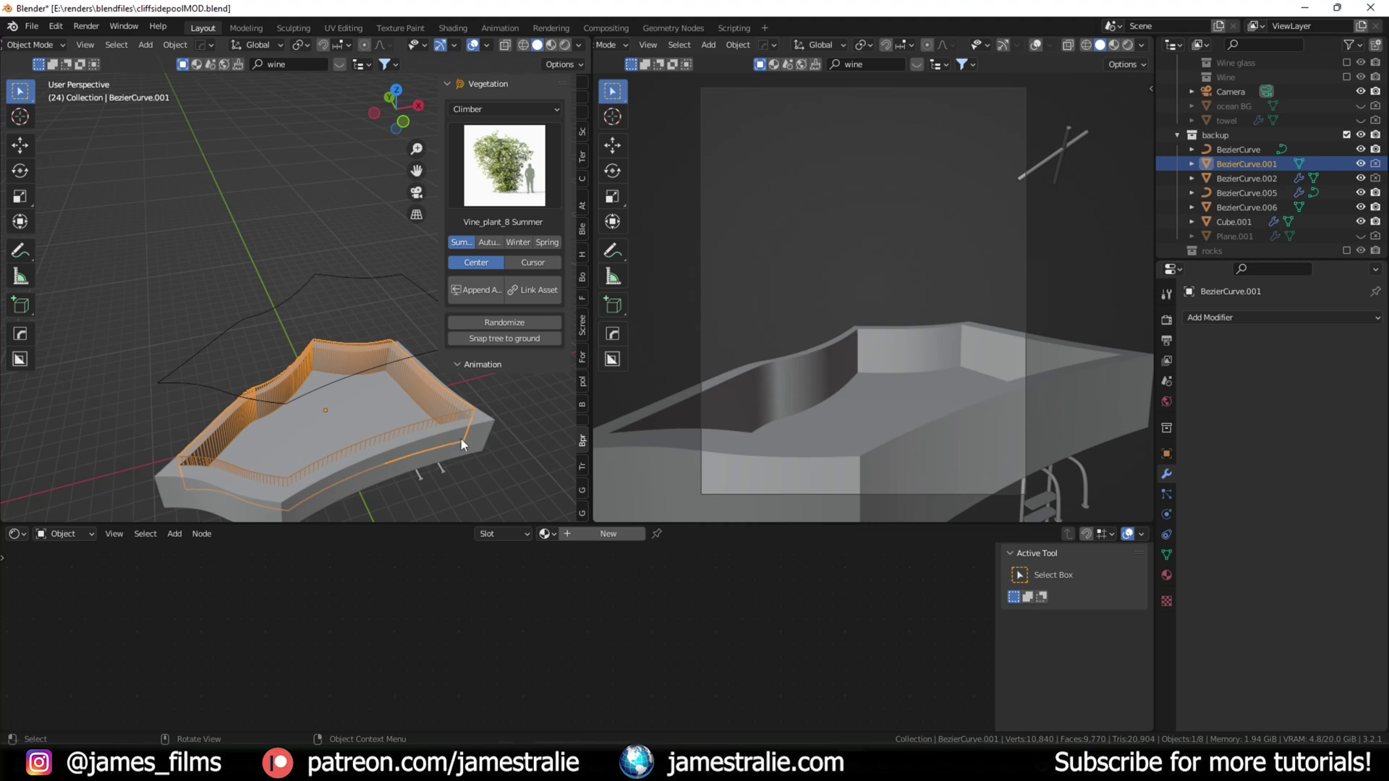
left_click(1230, 221)
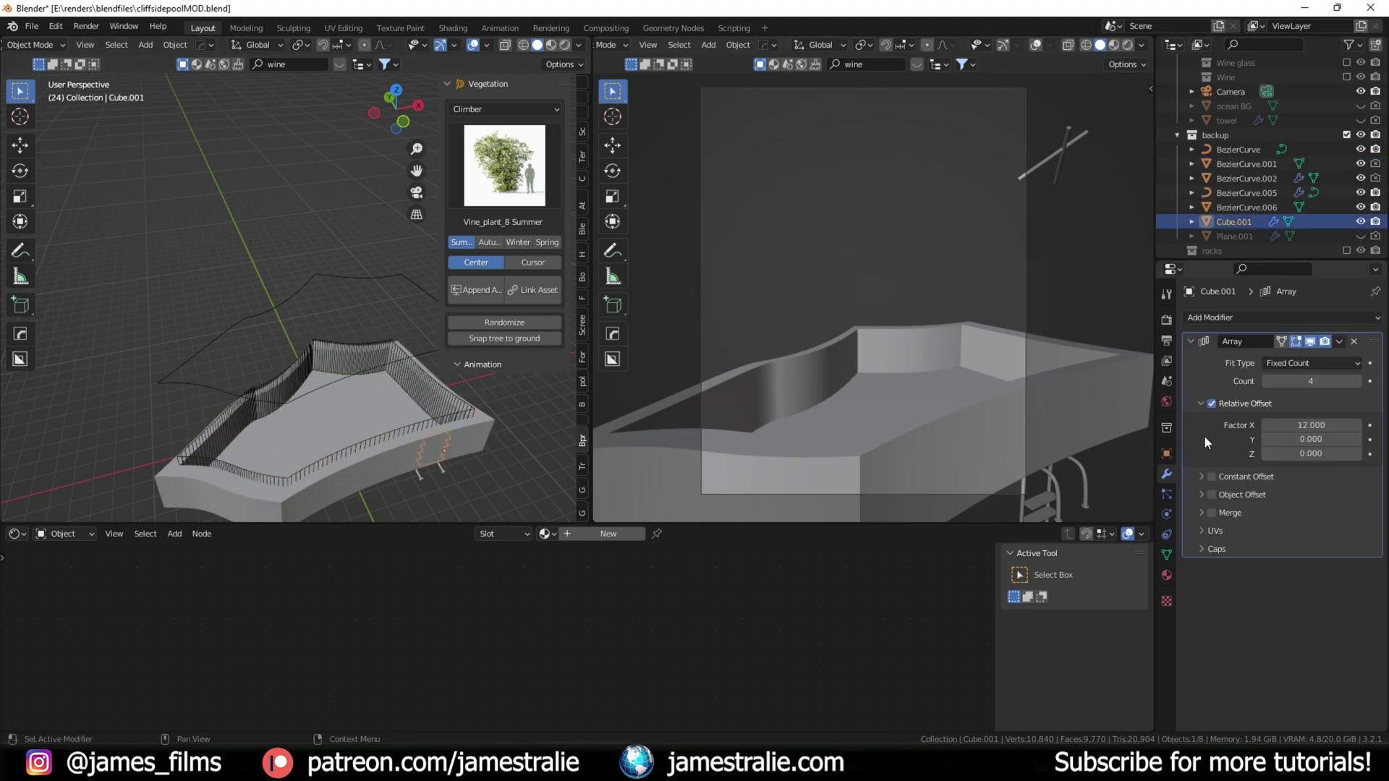
left_click(1249, 180)
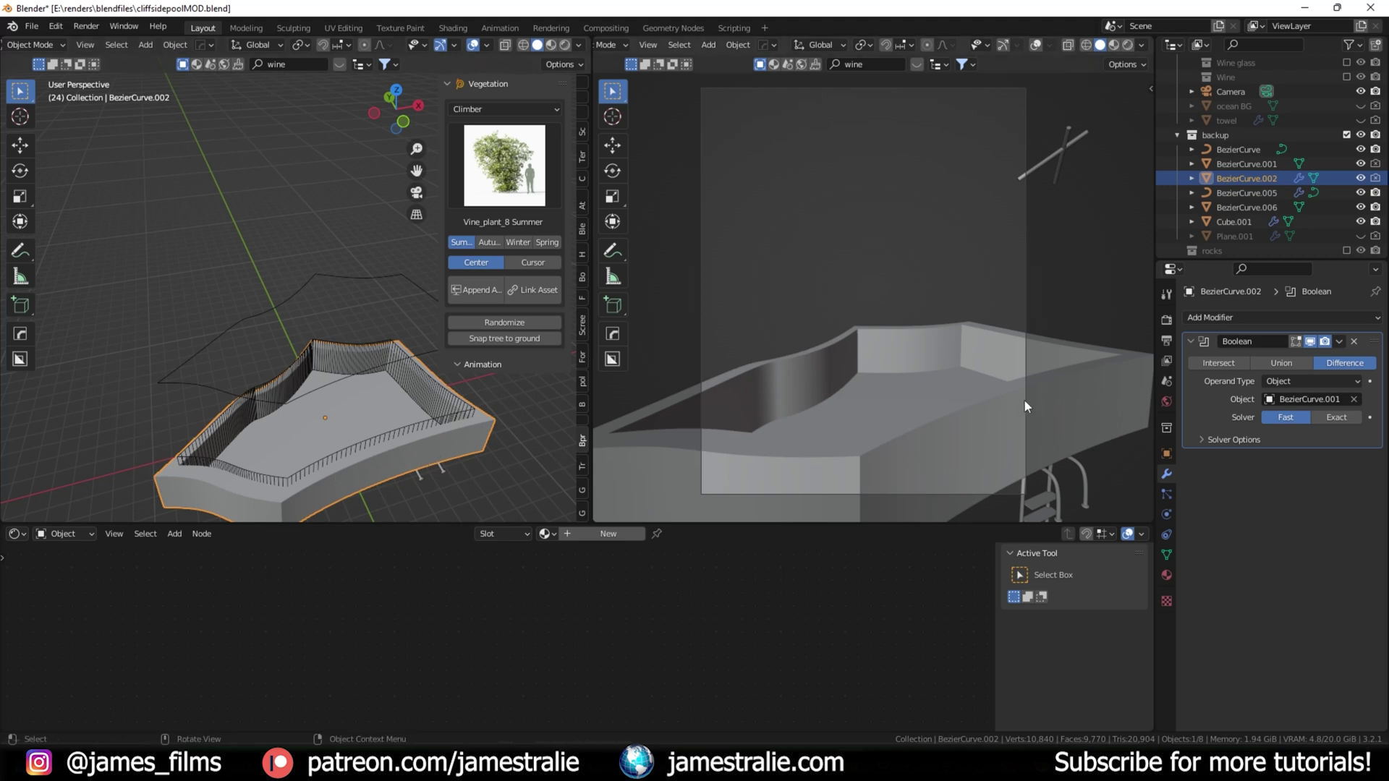
Step: Swap the backup collection for pool elements in the view layer and examine the finished pool base and pool water
left_click(1345, 135)
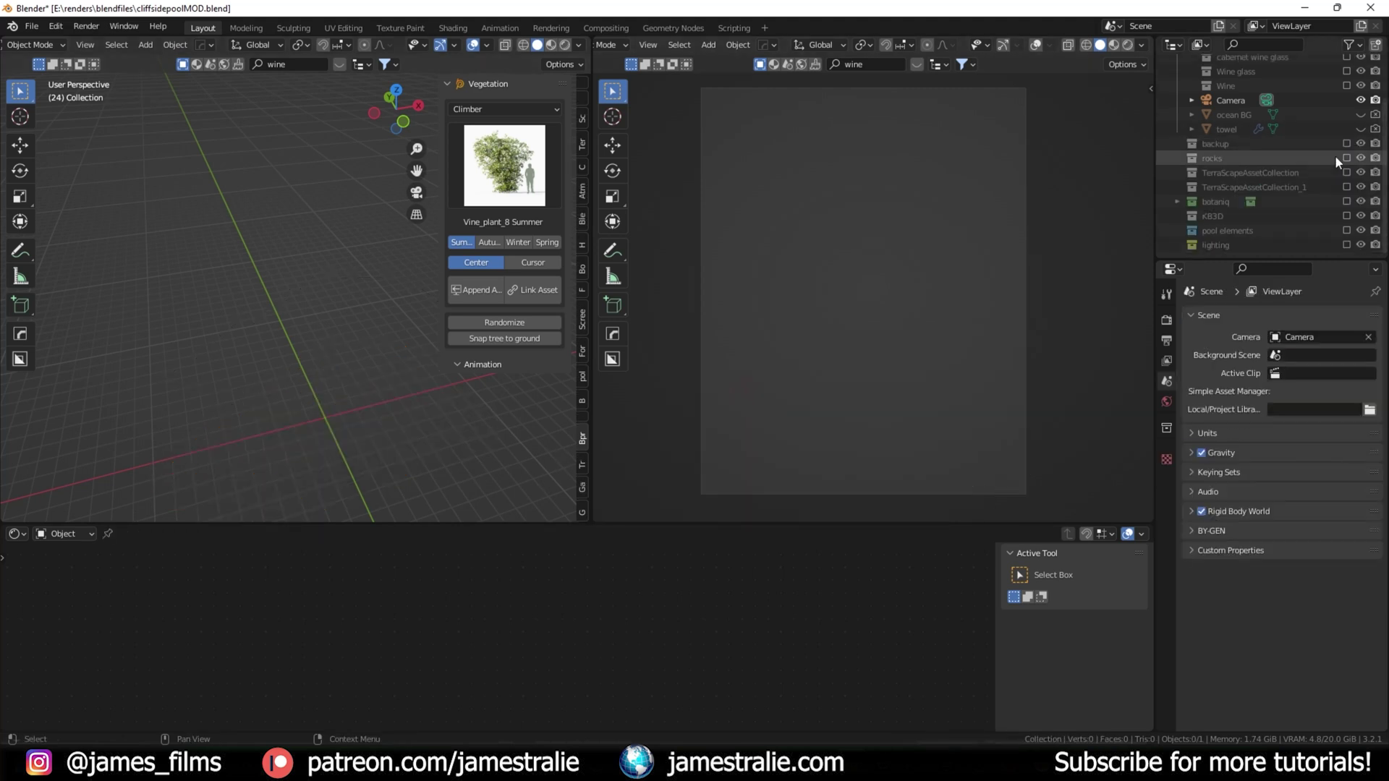
left_click(1346, 231)
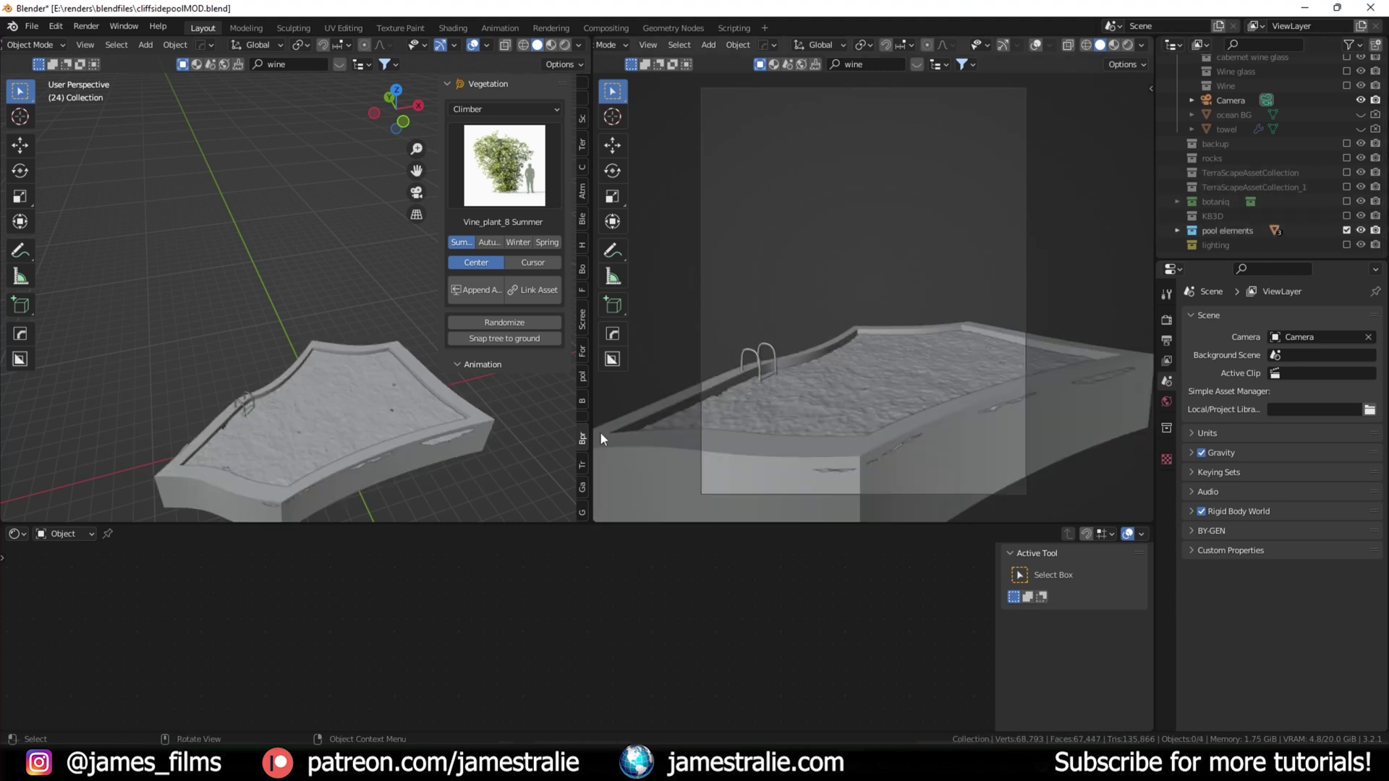
left_click(391, 465)
scroll(336, 467, "up", 4)
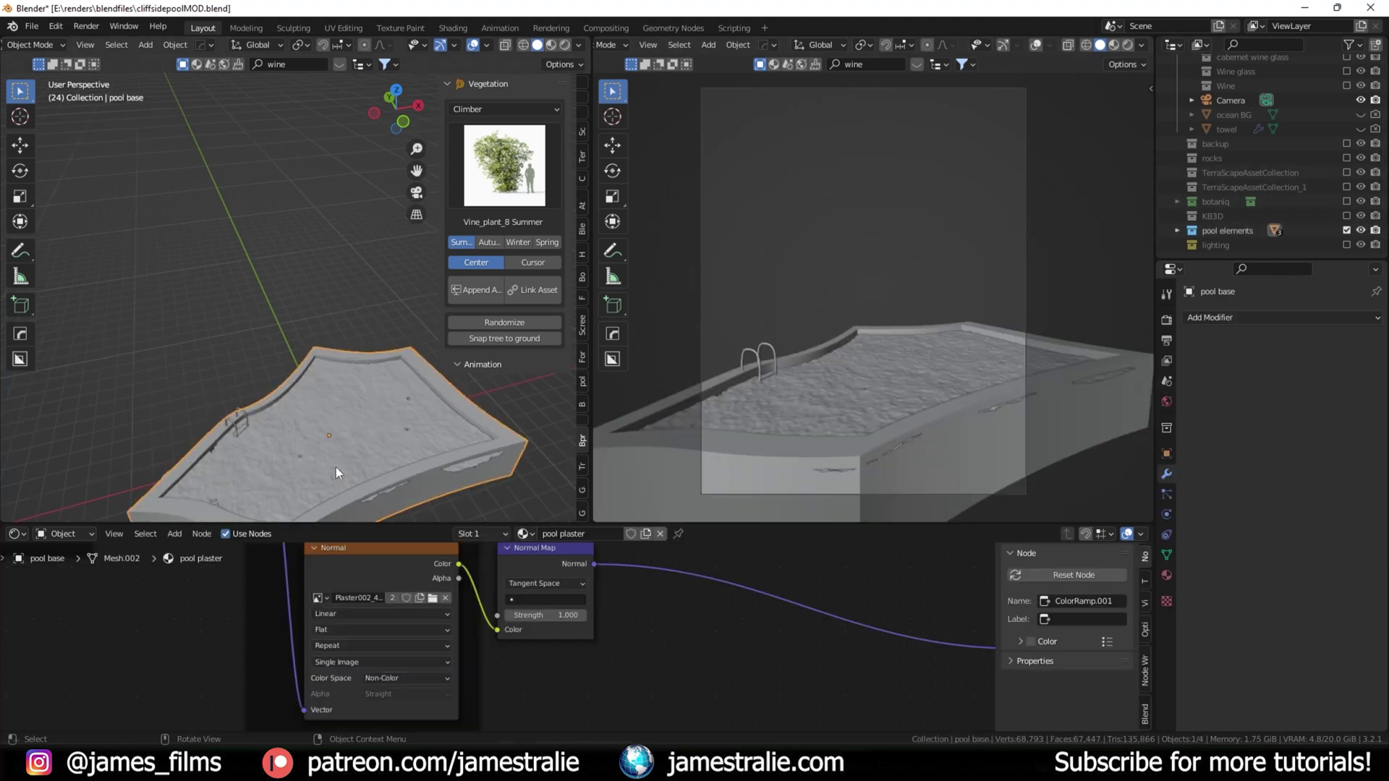
mouse_move(336, 467)
middle_mouse_down()
mouse_move(369, 463)
mouse_move(316, 498)
mouse_move(318, 470)
middle_mouse_up()
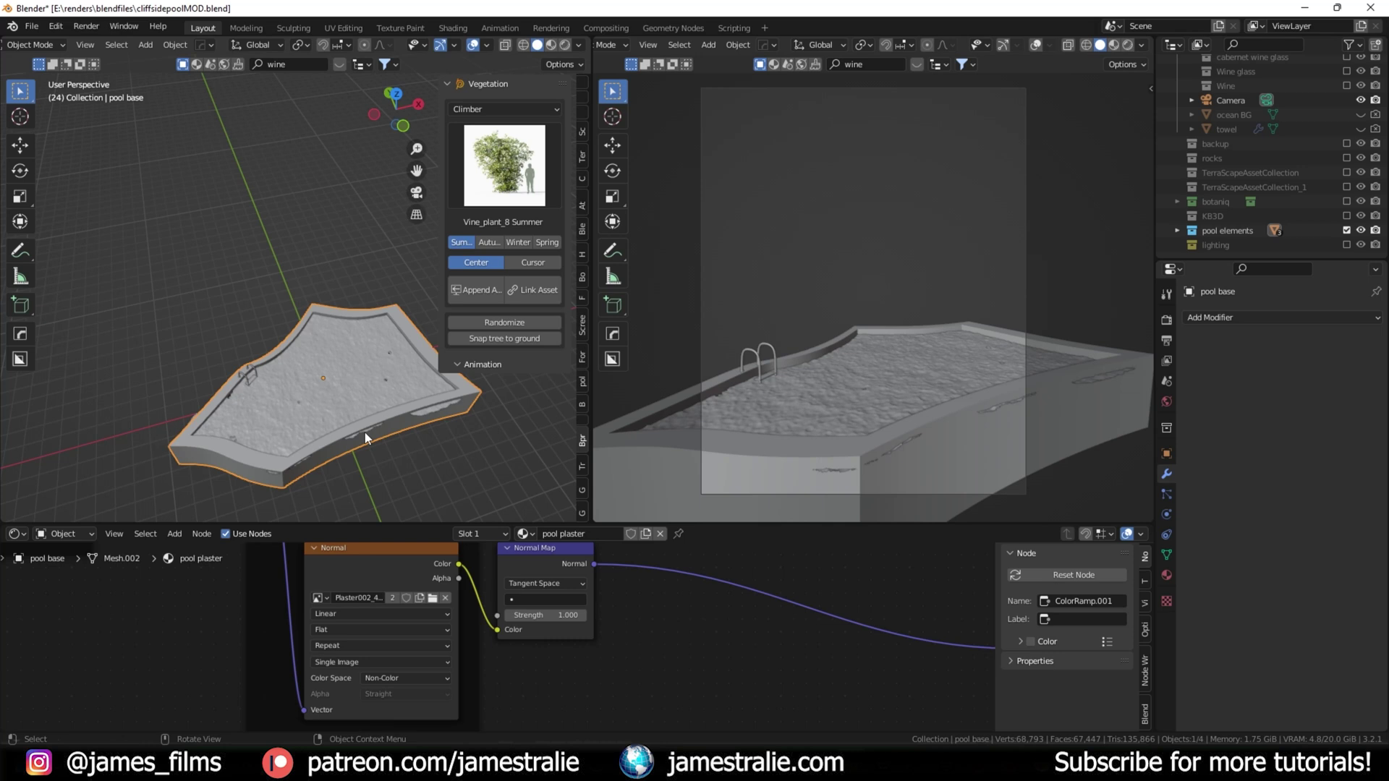
middle_click_drag(383, 389, 320, 472)
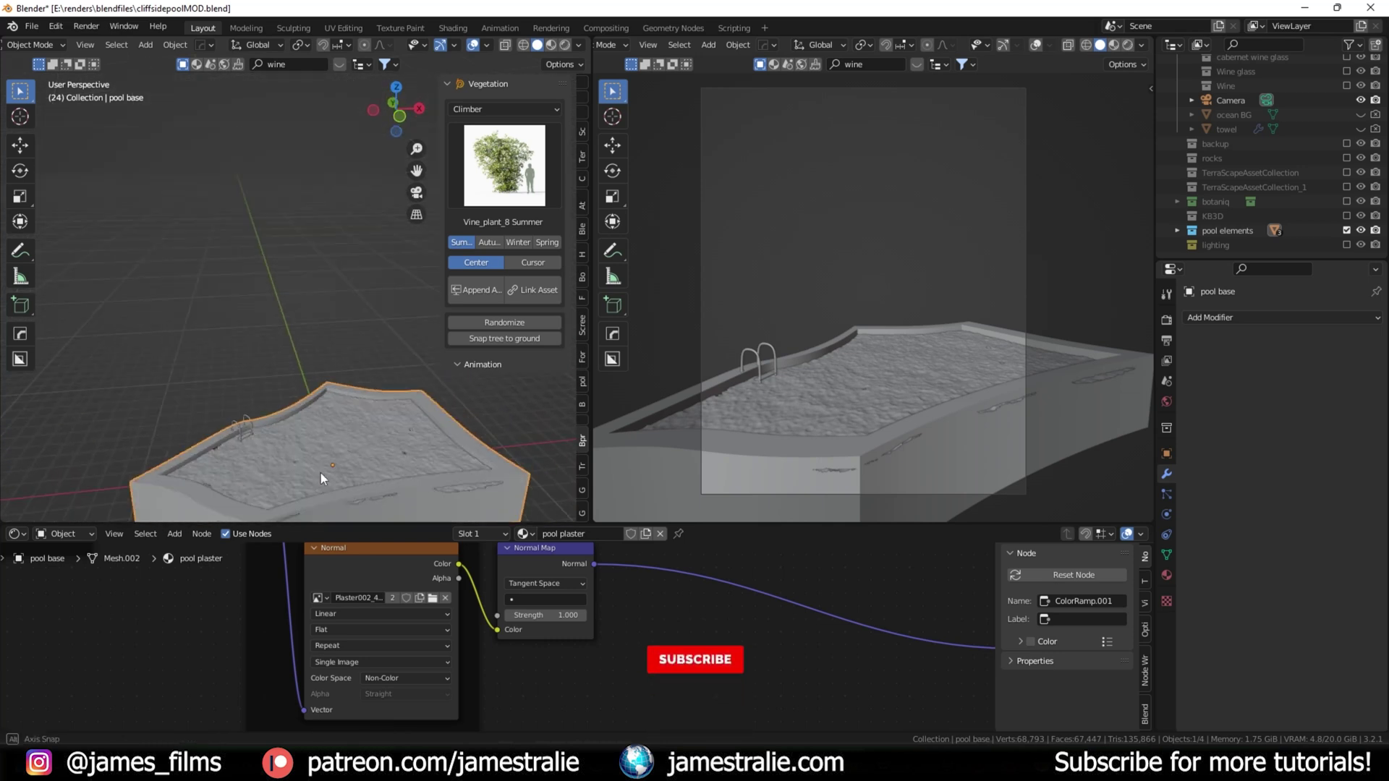
left_click(350, 431)
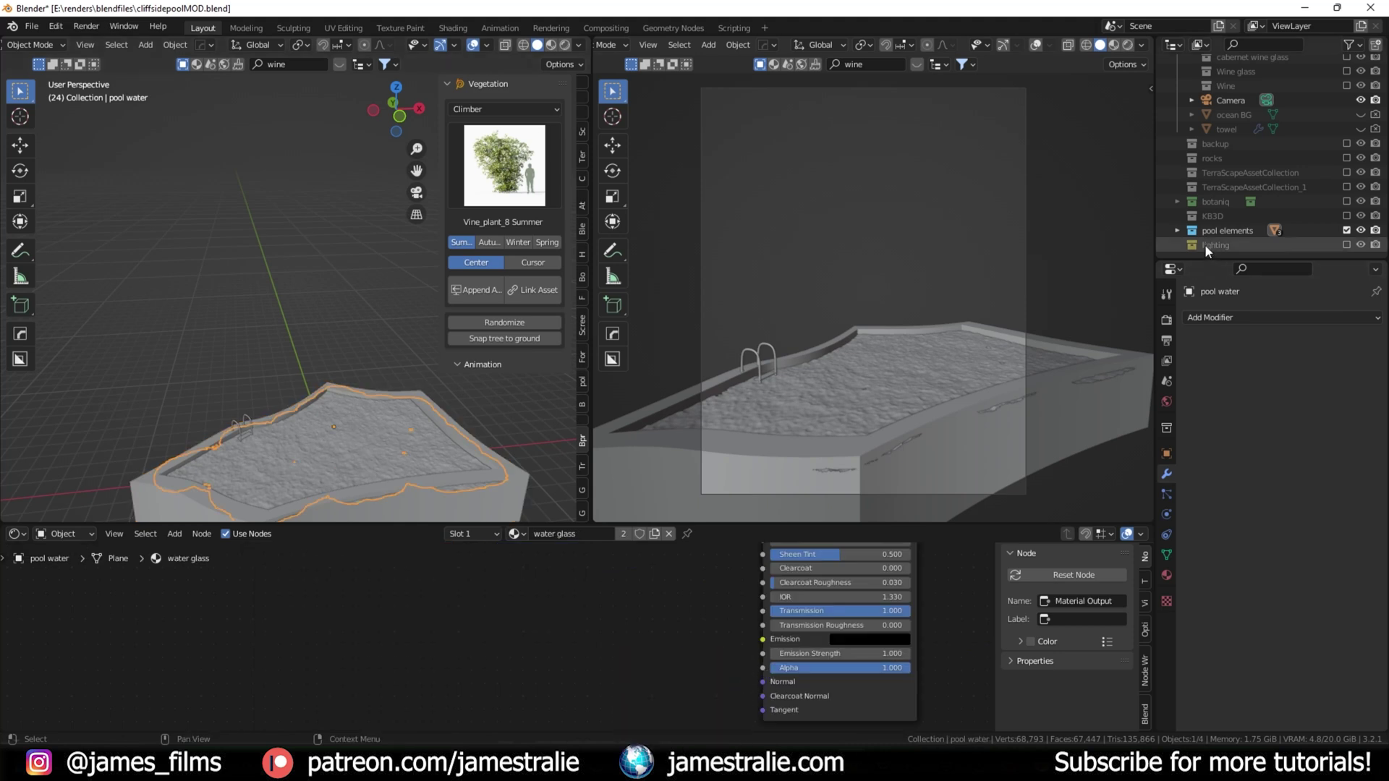
Step: Include the backup collection in the view layer and exclude the pool elements collection
left_click(1346, 143)
scroll(1336, 178, "down", 2)
scroll(1335, 178, "down", 3)
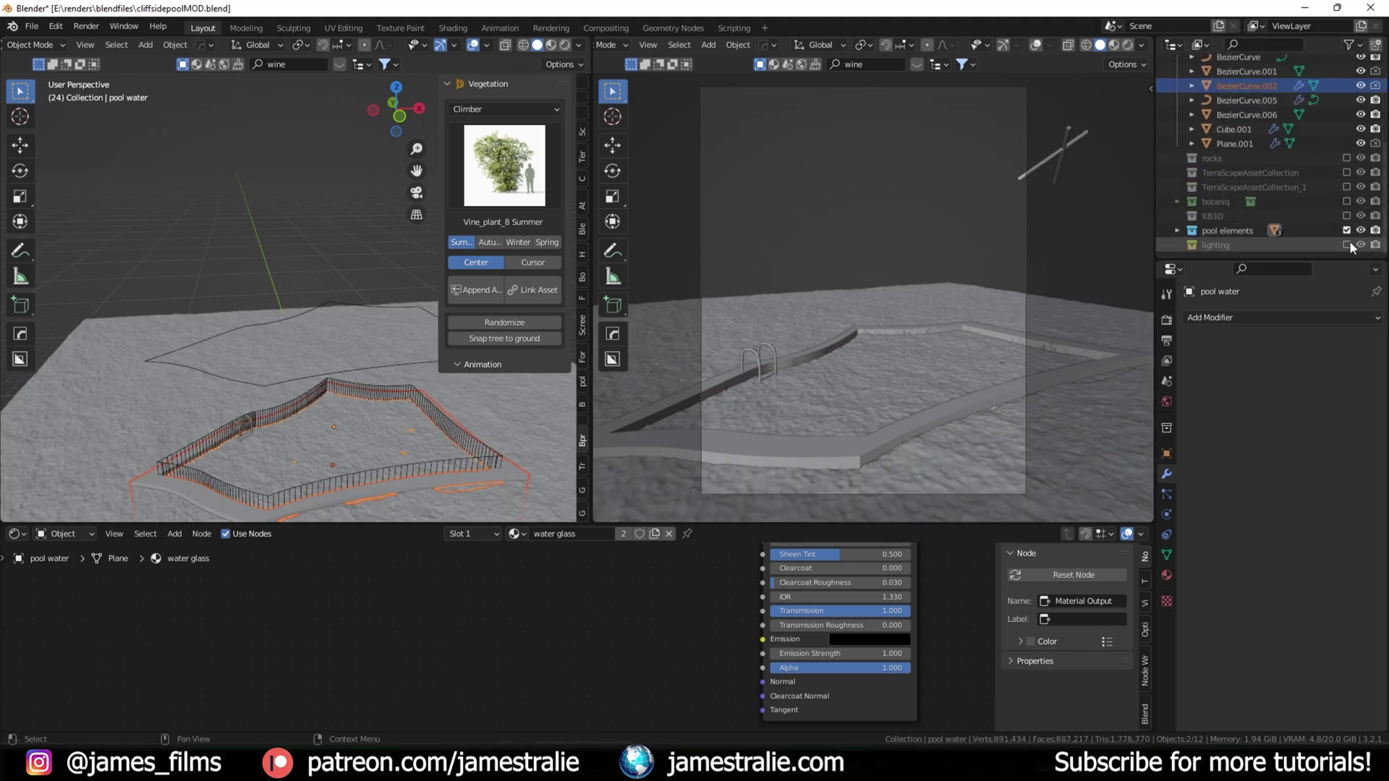
left_click(1346, 230)
Step: Examine the Plane.001 water surface, looking at its base mesh in Edit Mode and its Ocean modifier settings
left_click(1234, 144)
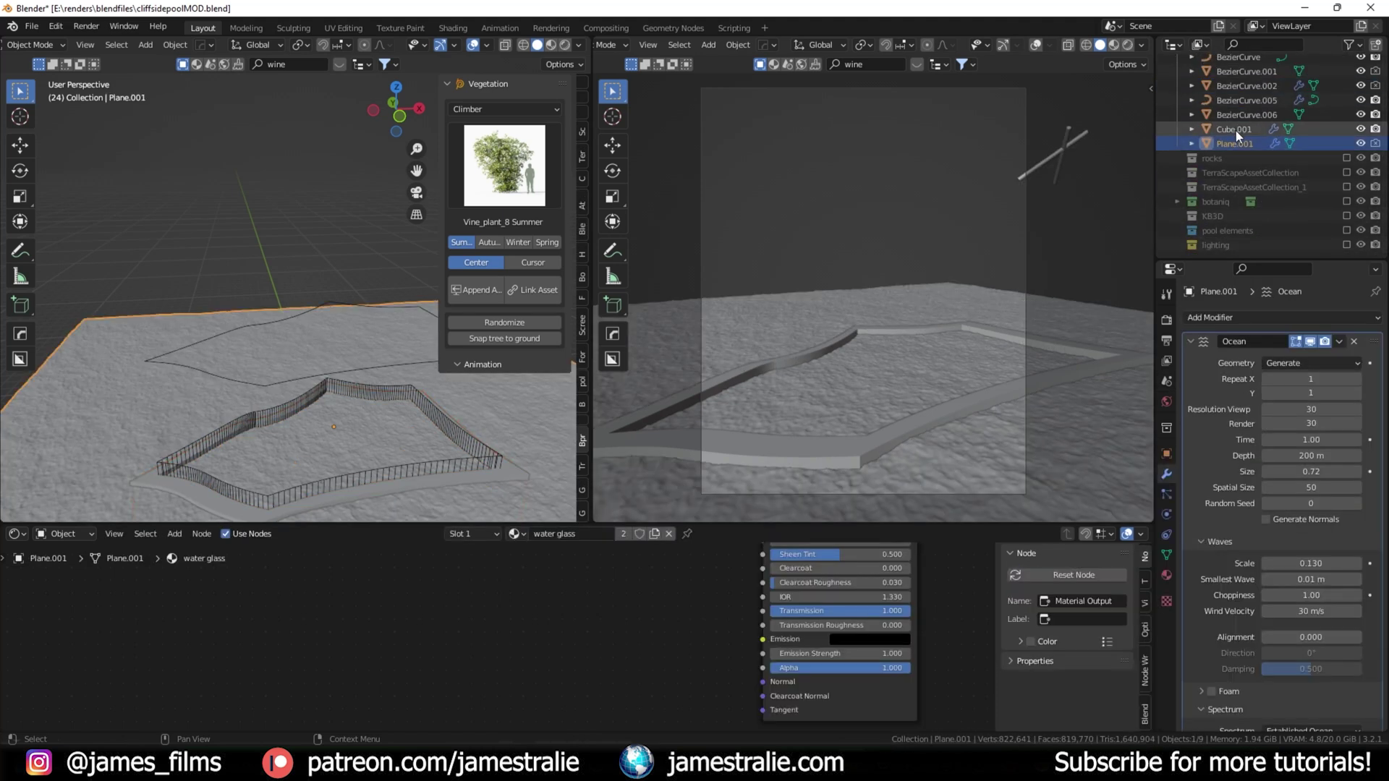
left_click(1235, 129)
left_click(1235, 141)
scroll(350, 387, "down", 5)
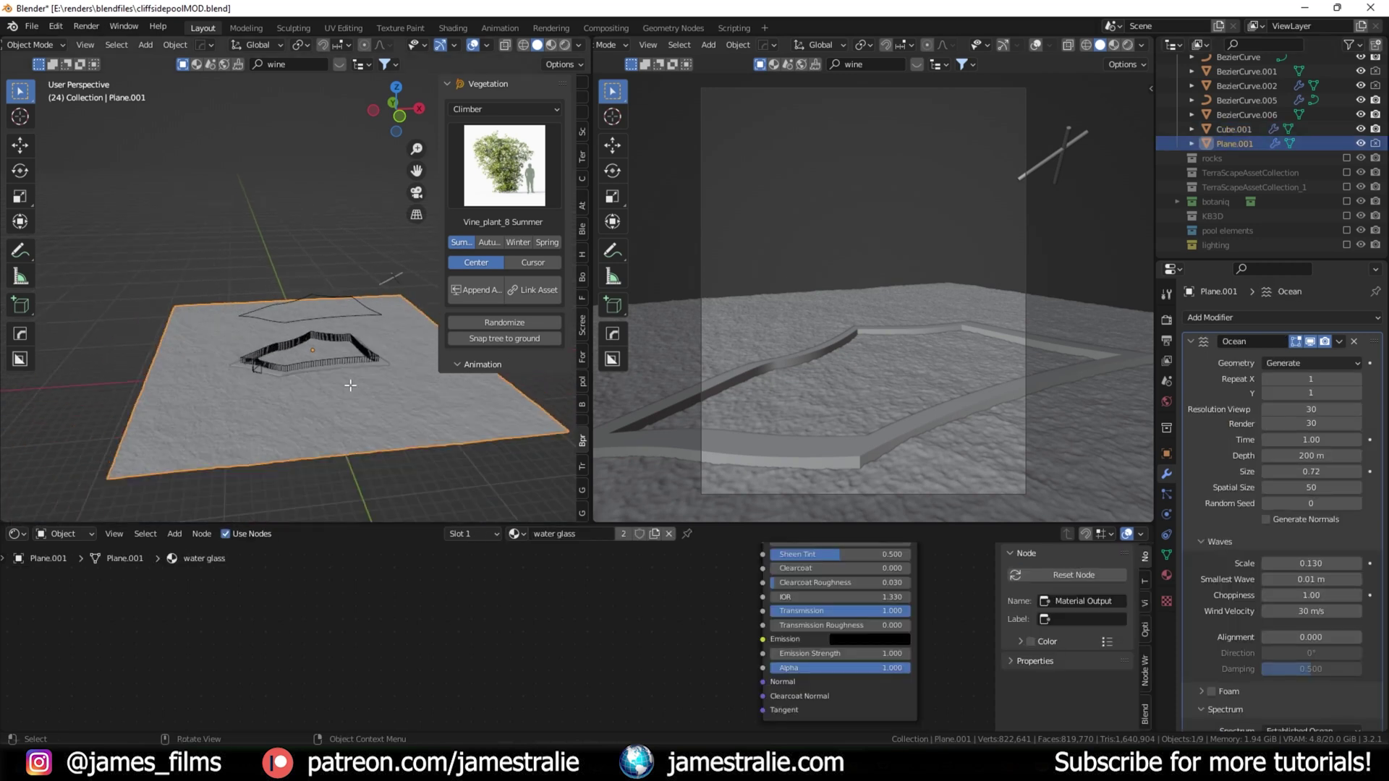
key("Tab")
scroll(351, 386, "up", 4)
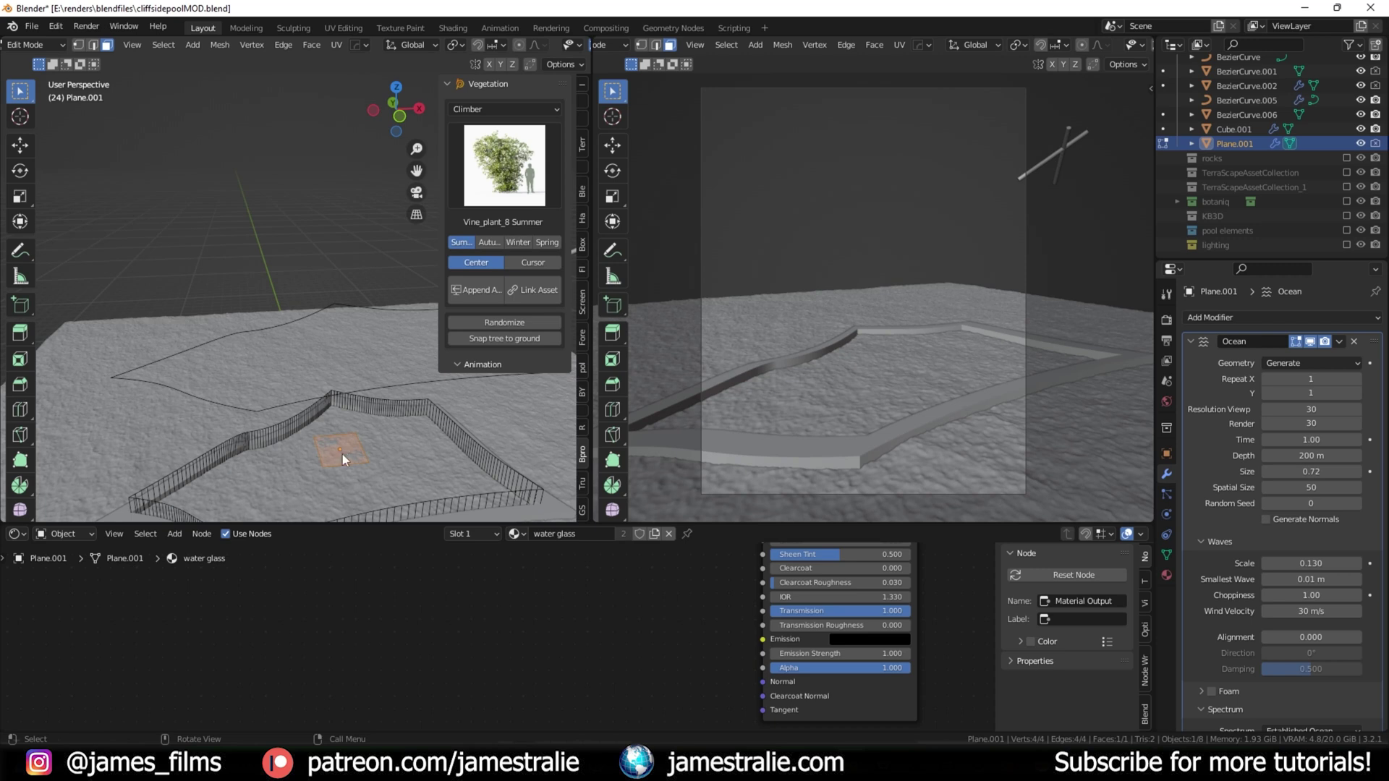
key("Tab")
scroll(349, 427, "down", 4)
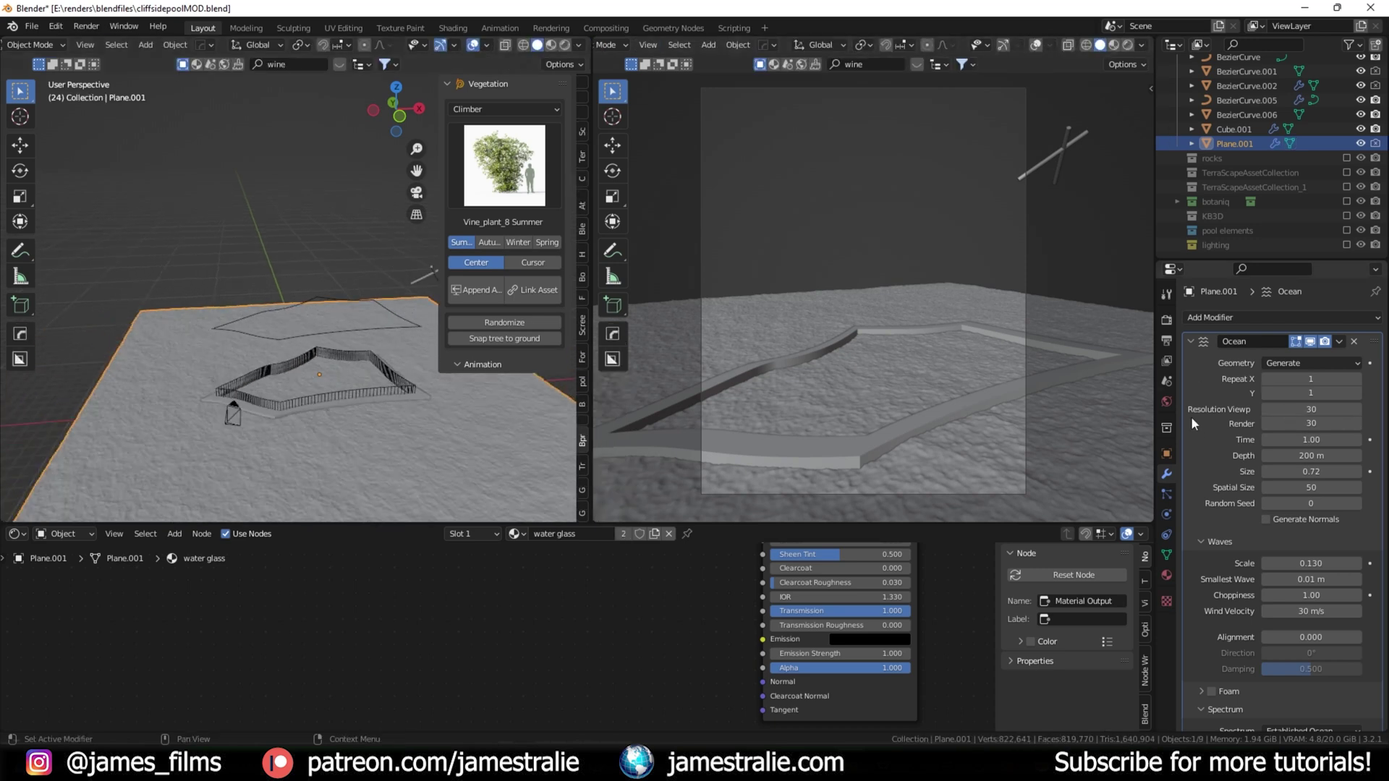
scroll(1211, 420, "down", 1)
scroll(1208, 398, "up", 1)
scroll(1223, 383, "down", 1)
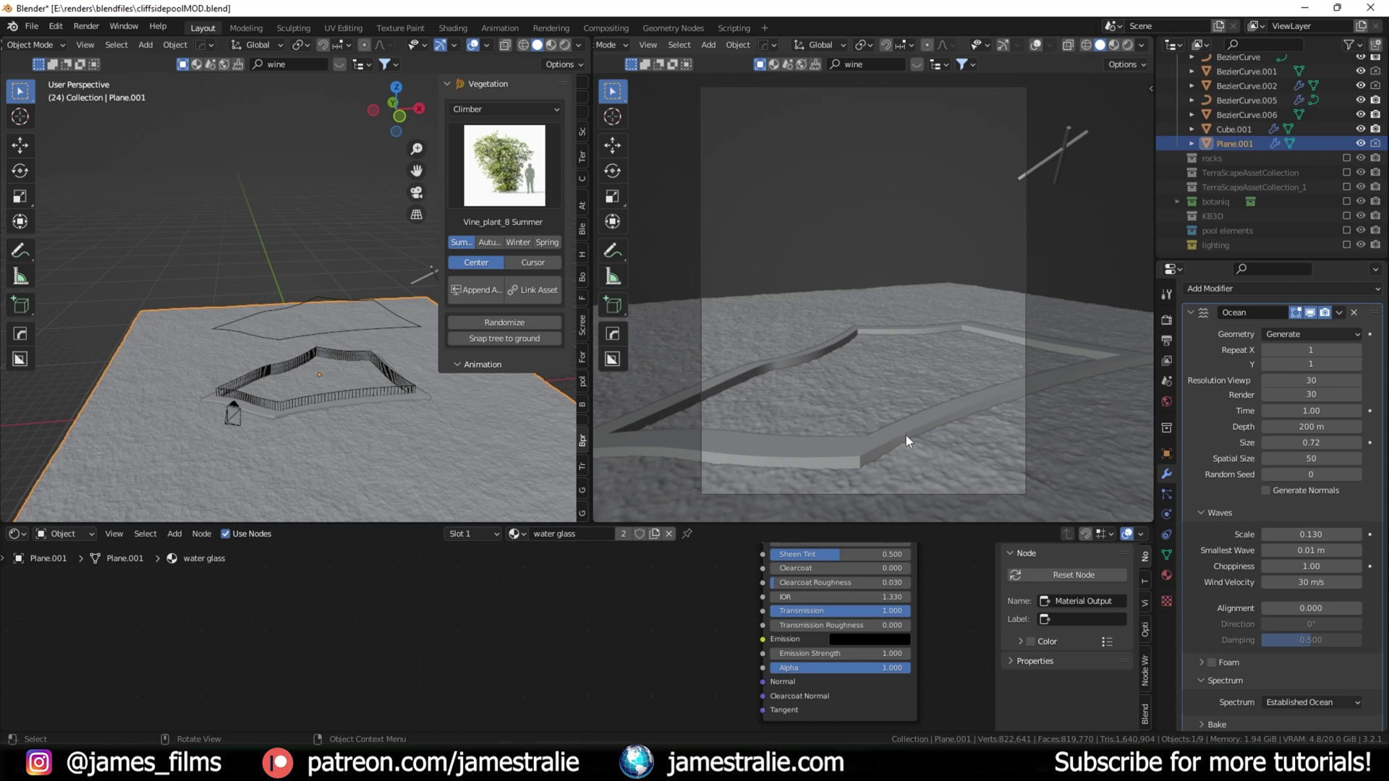
Step: Try viewport resolutions of 1 and 3 in Plane.001's Ocean modifier, and set the resolution back to 30
left_click(1302, 380)
type("1")
key("Return")
left_click(1302, 380)
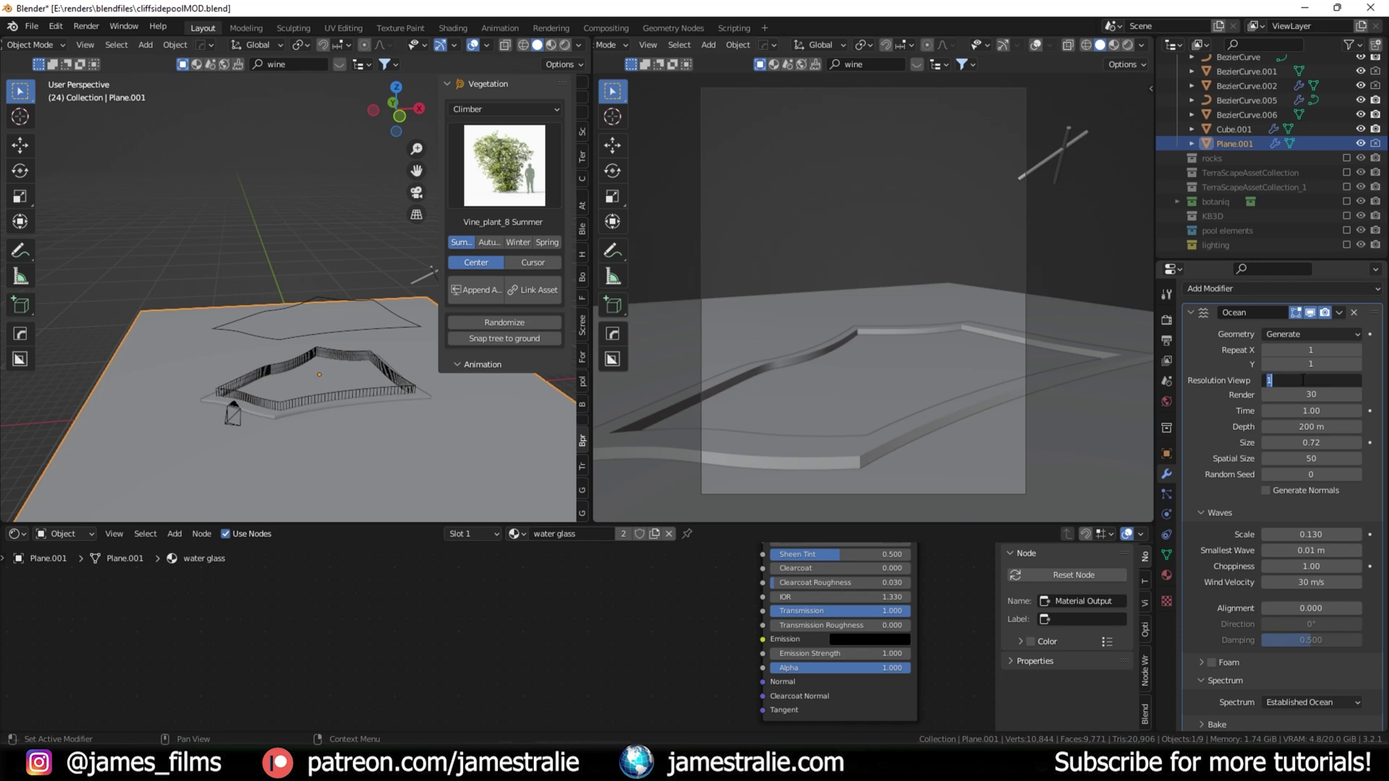
type("3")
key("Return")
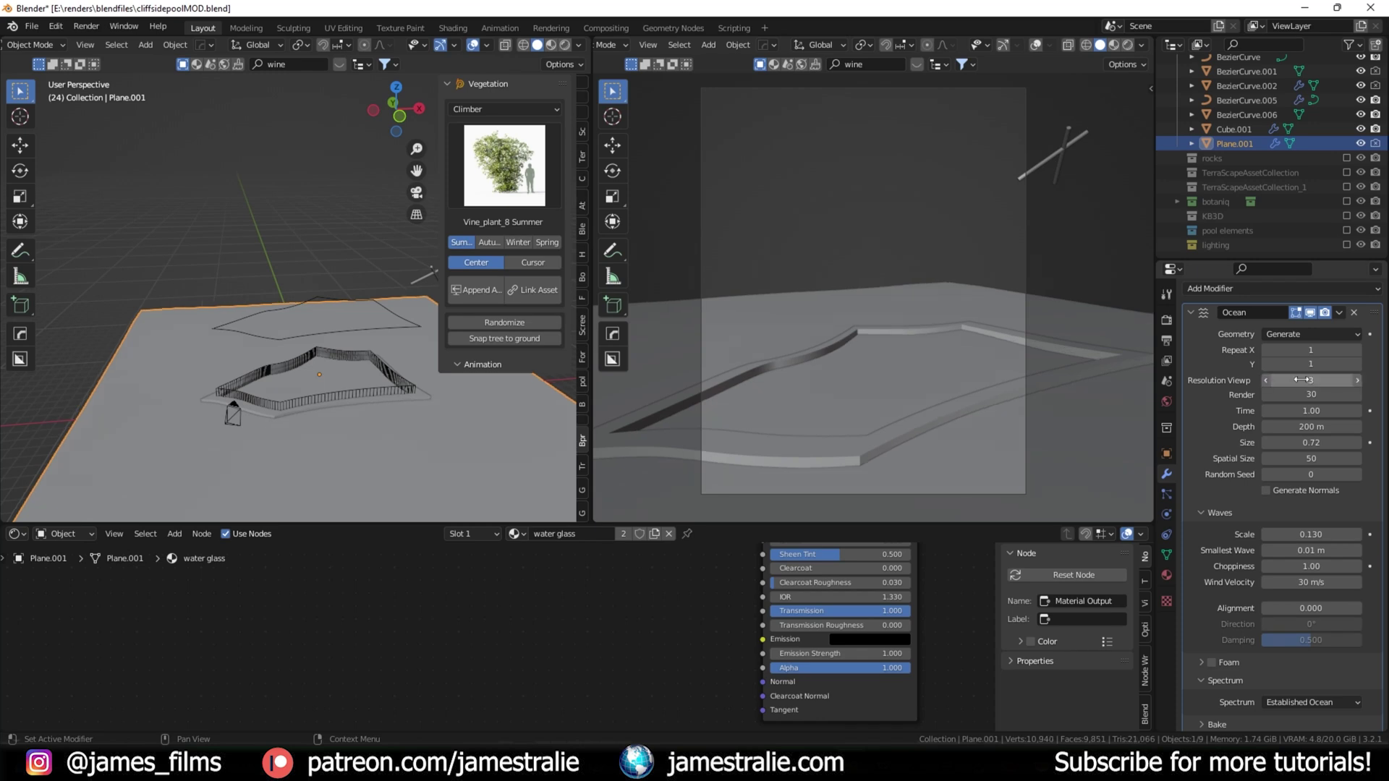
left_click(1302, 380)
type("30")
key("Return")
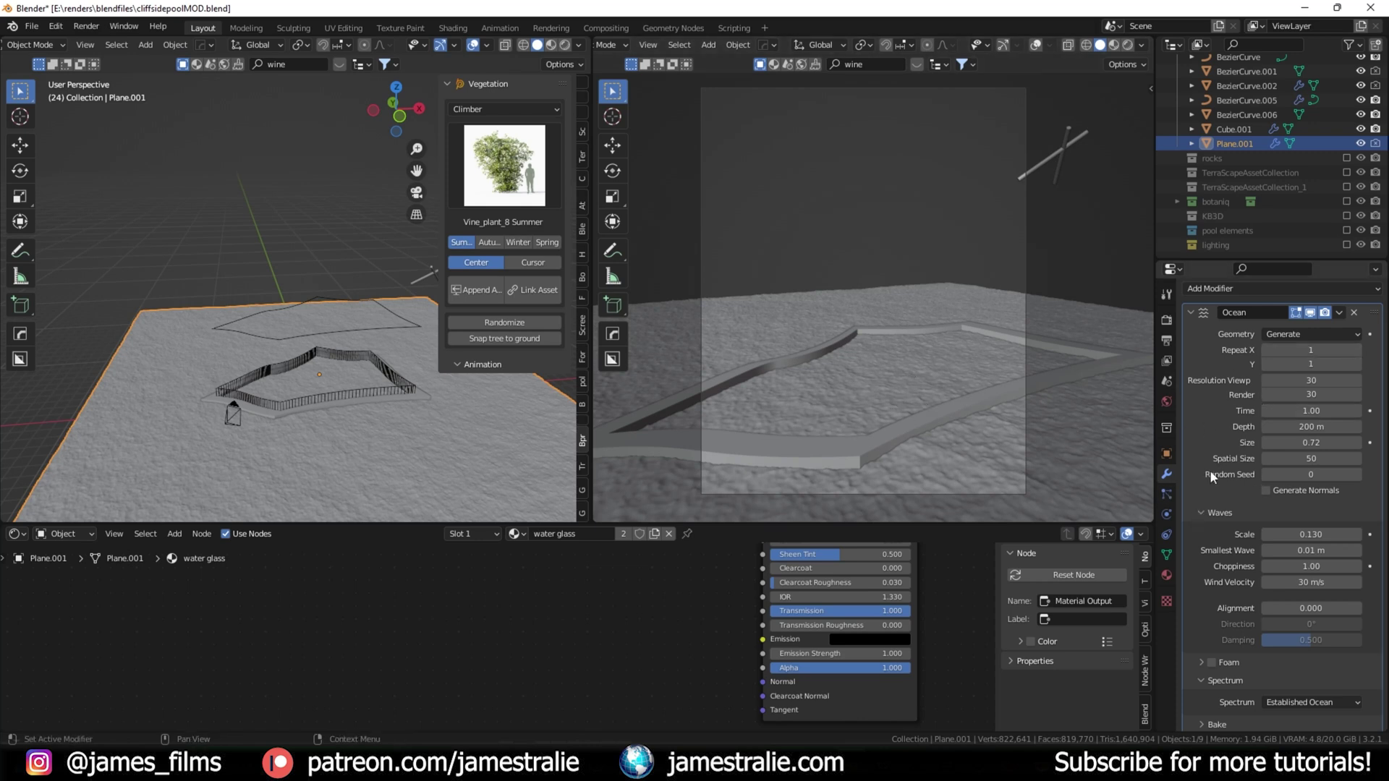
Step: Try a wave scale of 3.33 in the Ocean modifier and look at the resulting waves up close
scroll(1210, 473, "down", 1)
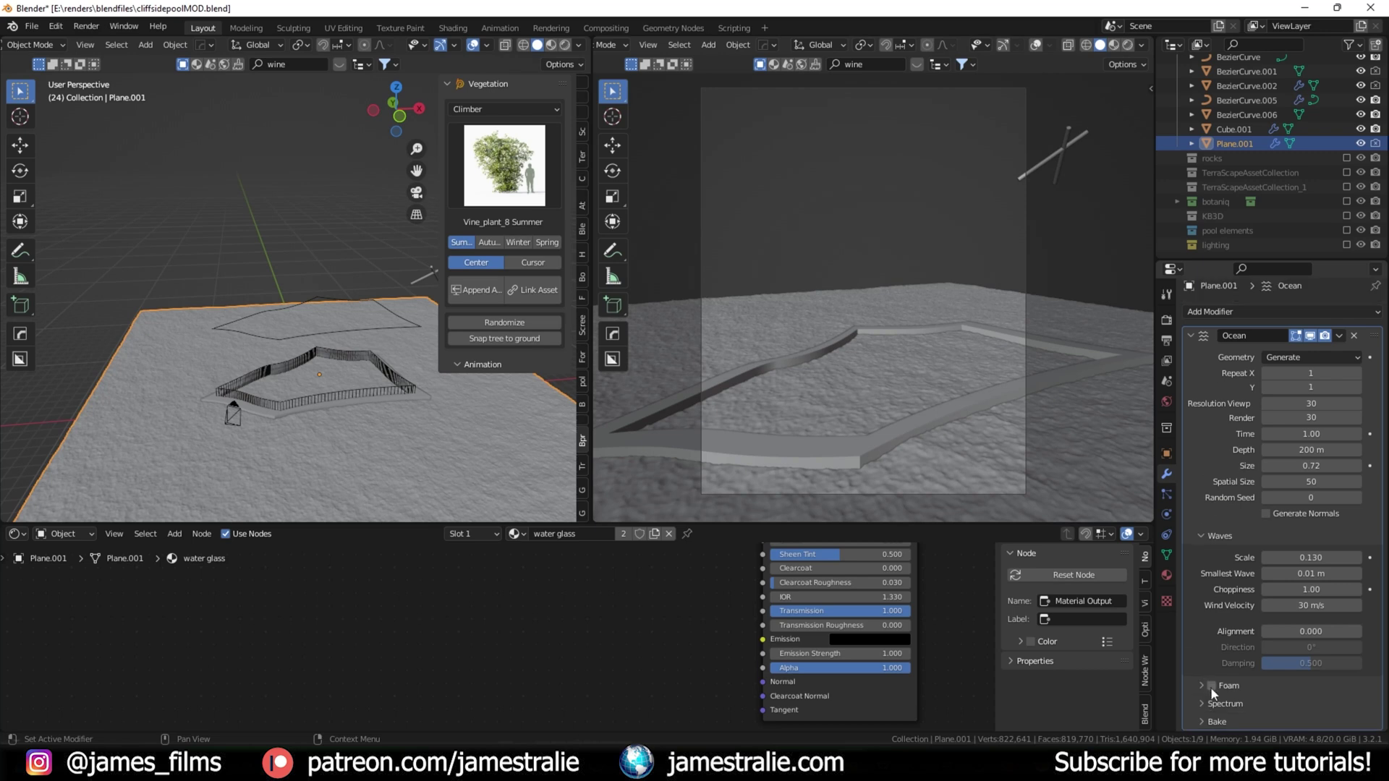
left_click(1289, 696)
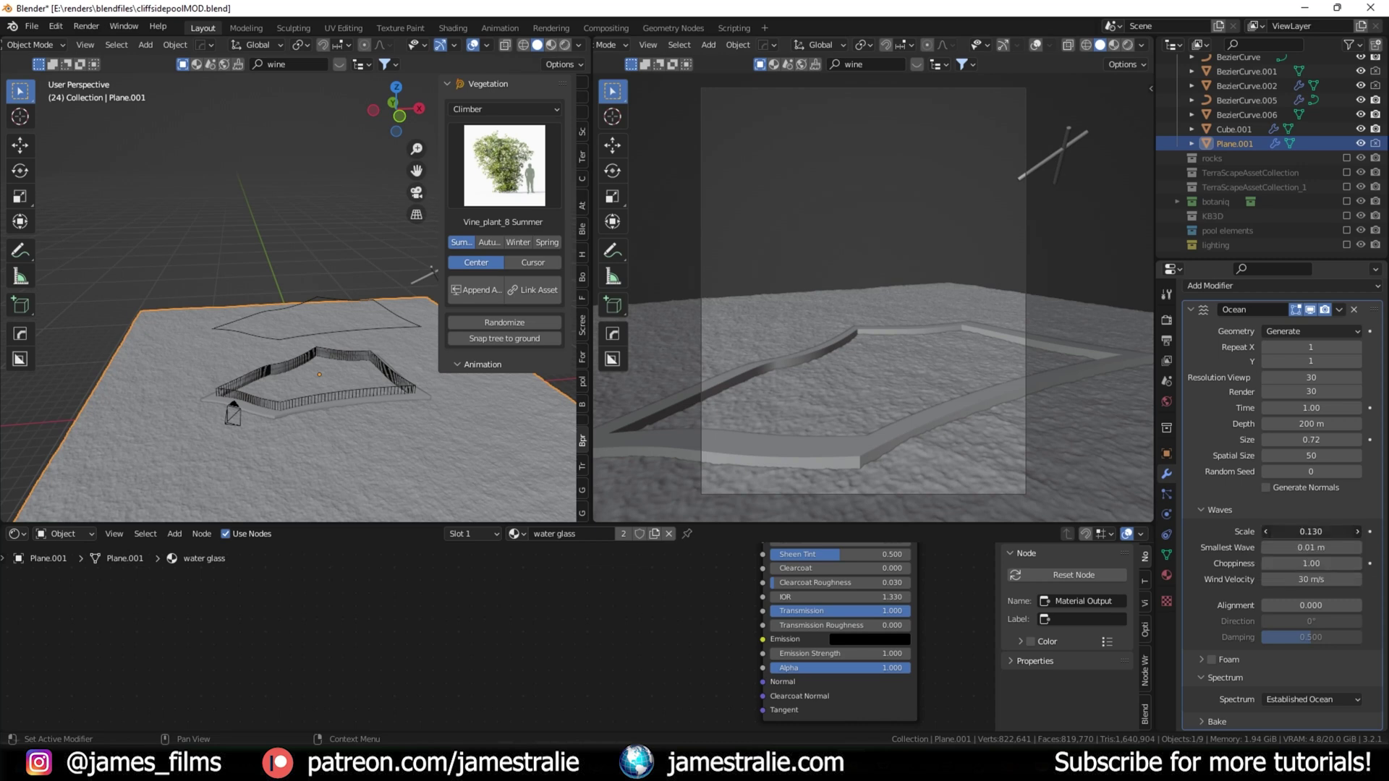
left_click_drag(1311, 531, 1360, 532)
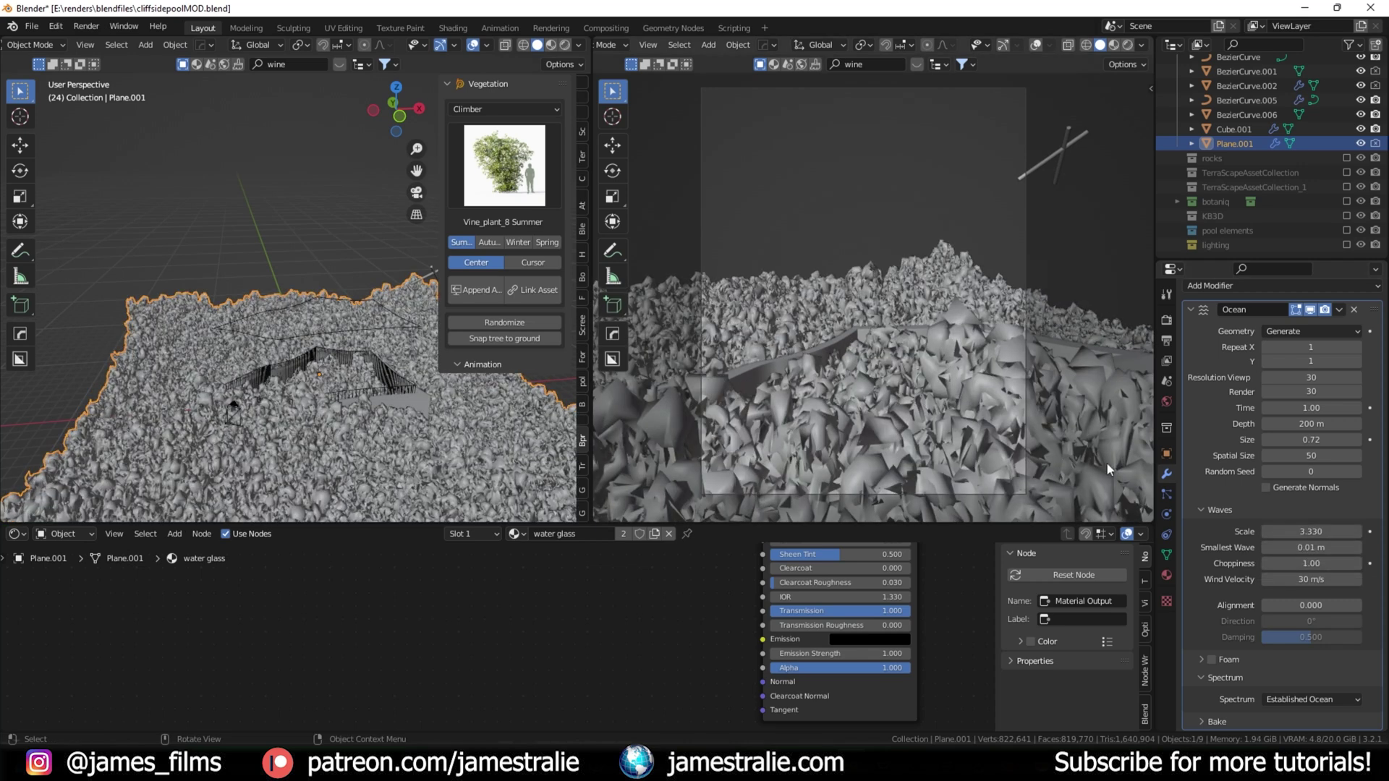
scroll(874, 454, "up", 3)
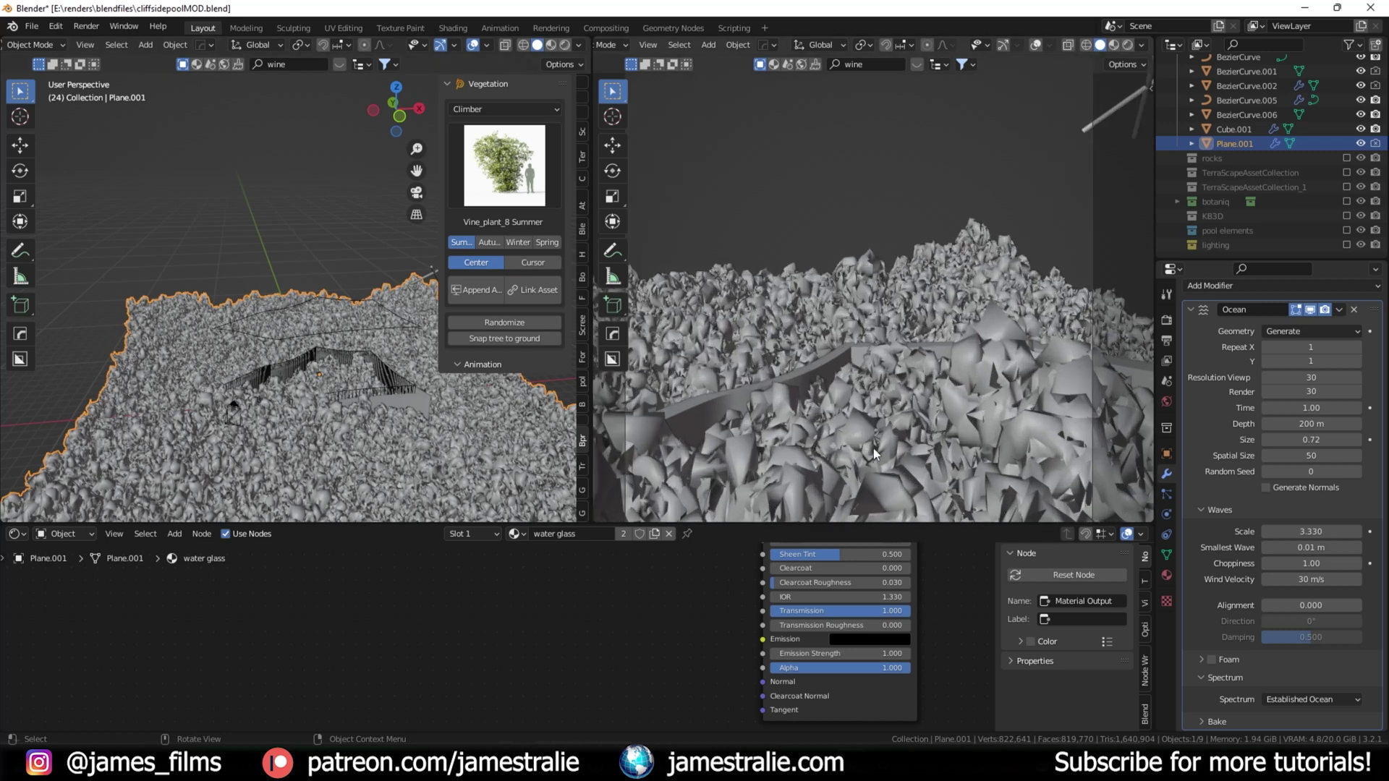
scroll(874, 454, "up", 2)
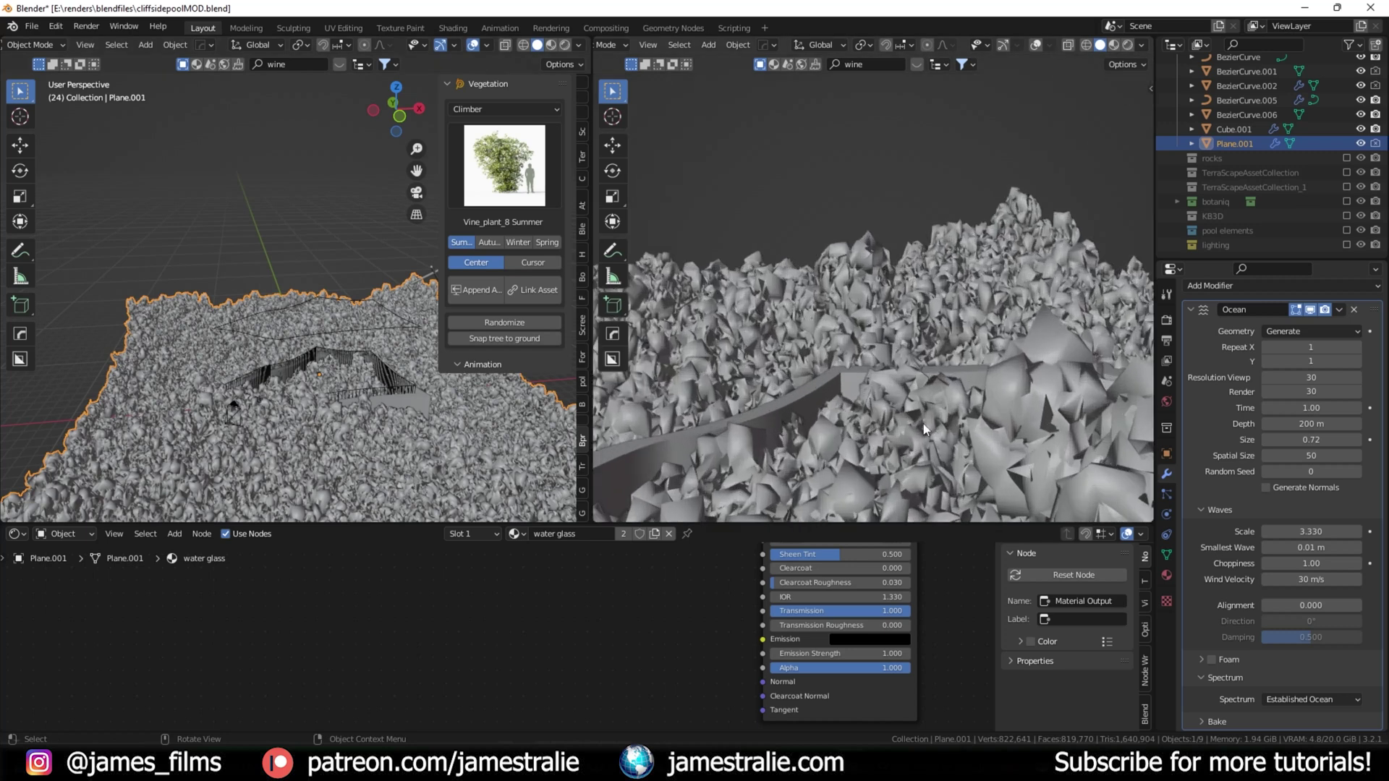
Step: Set the wave scale of Plane.001's Ocean modifier to 0.2
left_click(1334, 532)
type(".2")
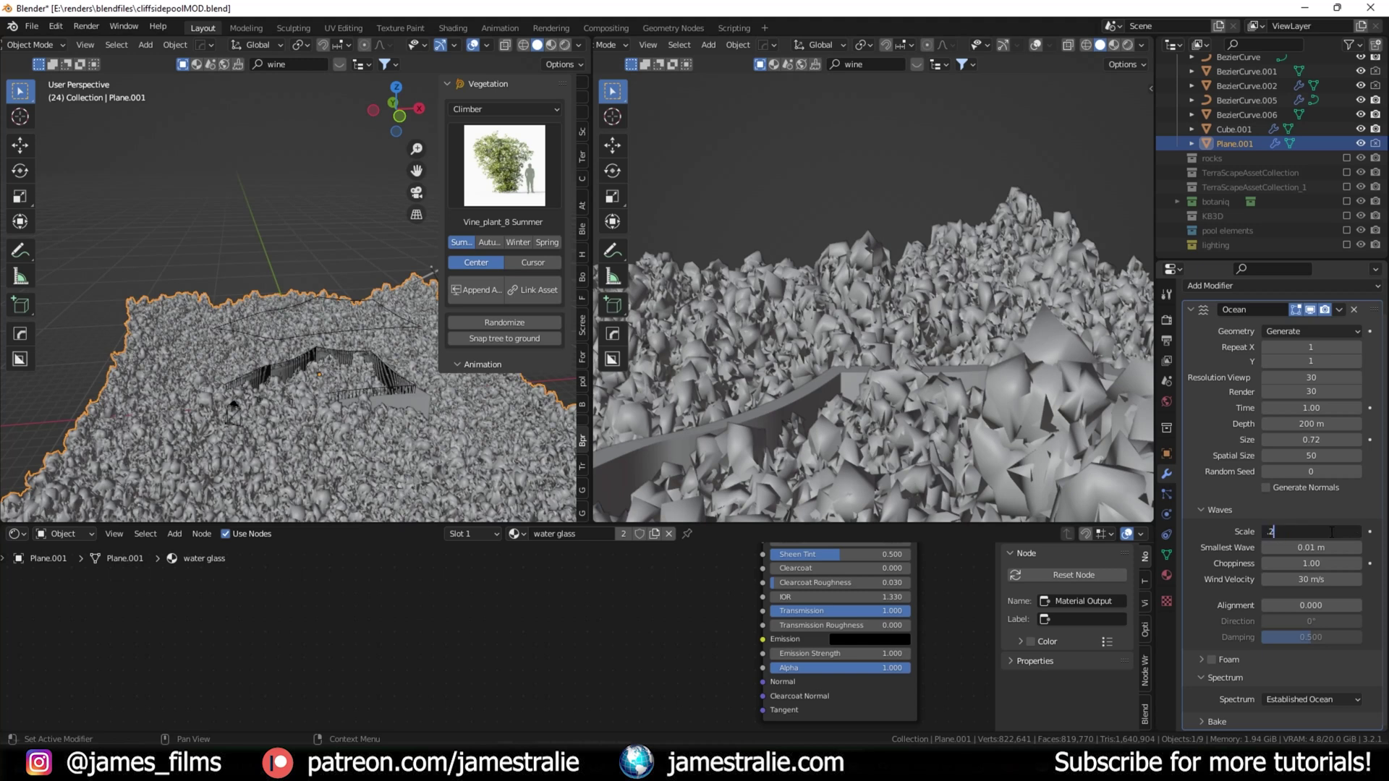
key("Return")
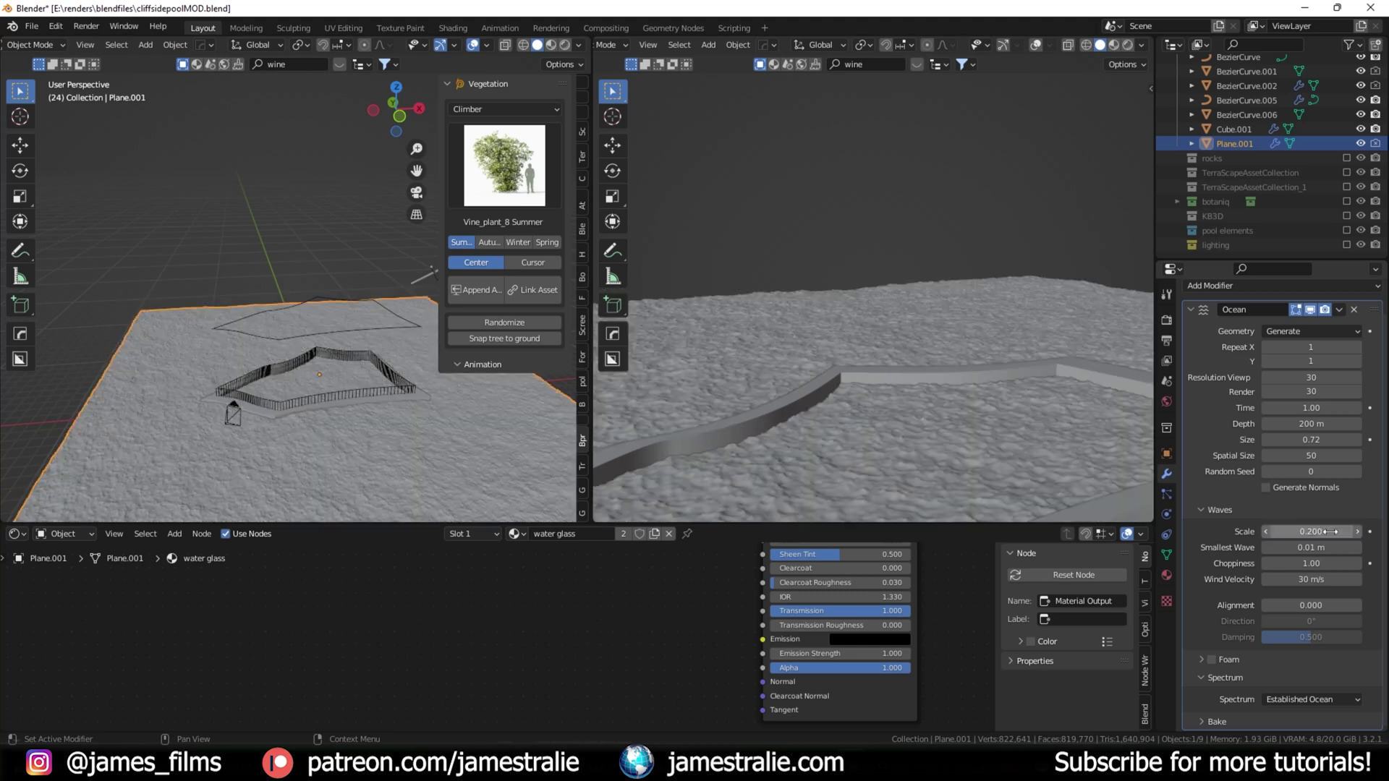
Step: Set the wave scale of Plane.001's Ocean modifier to 0.13
left_click(1332, 531)
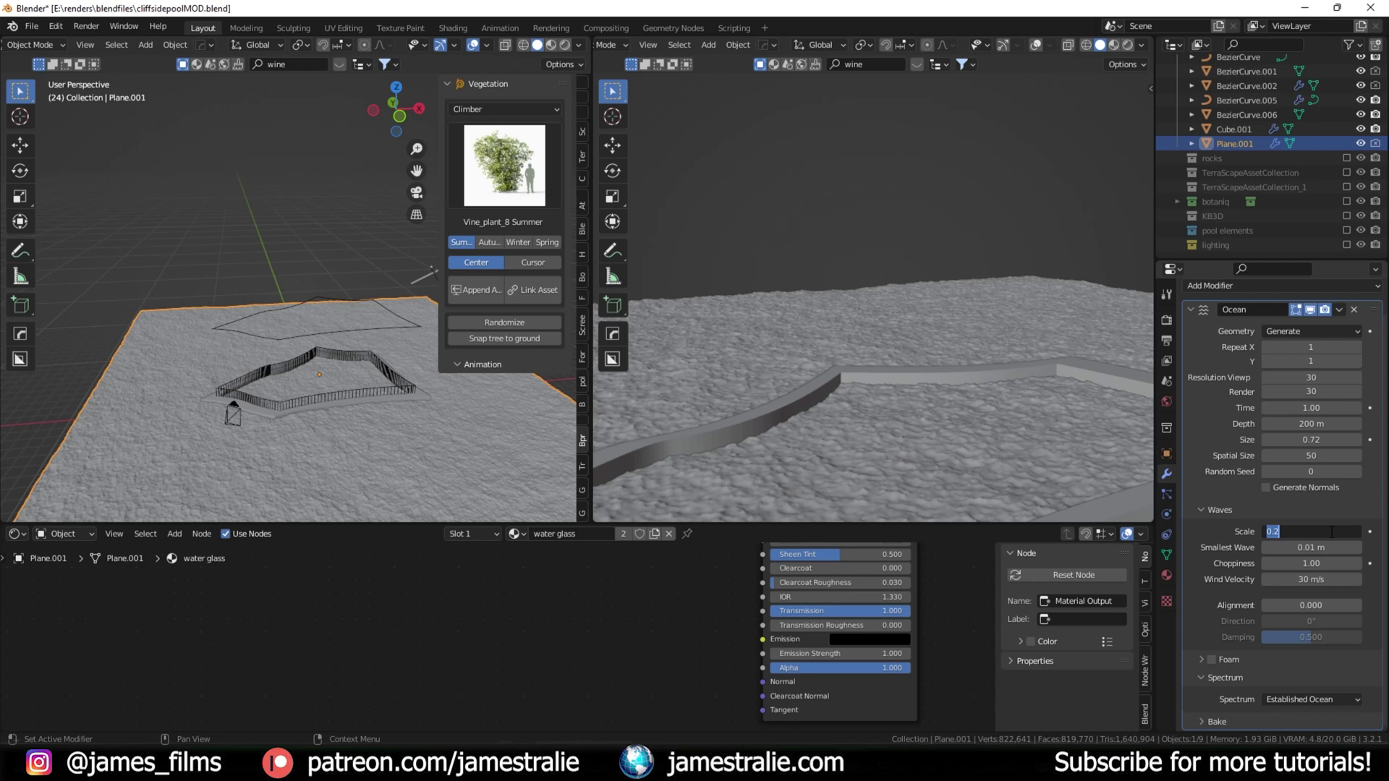
type(".13")
key("Return")
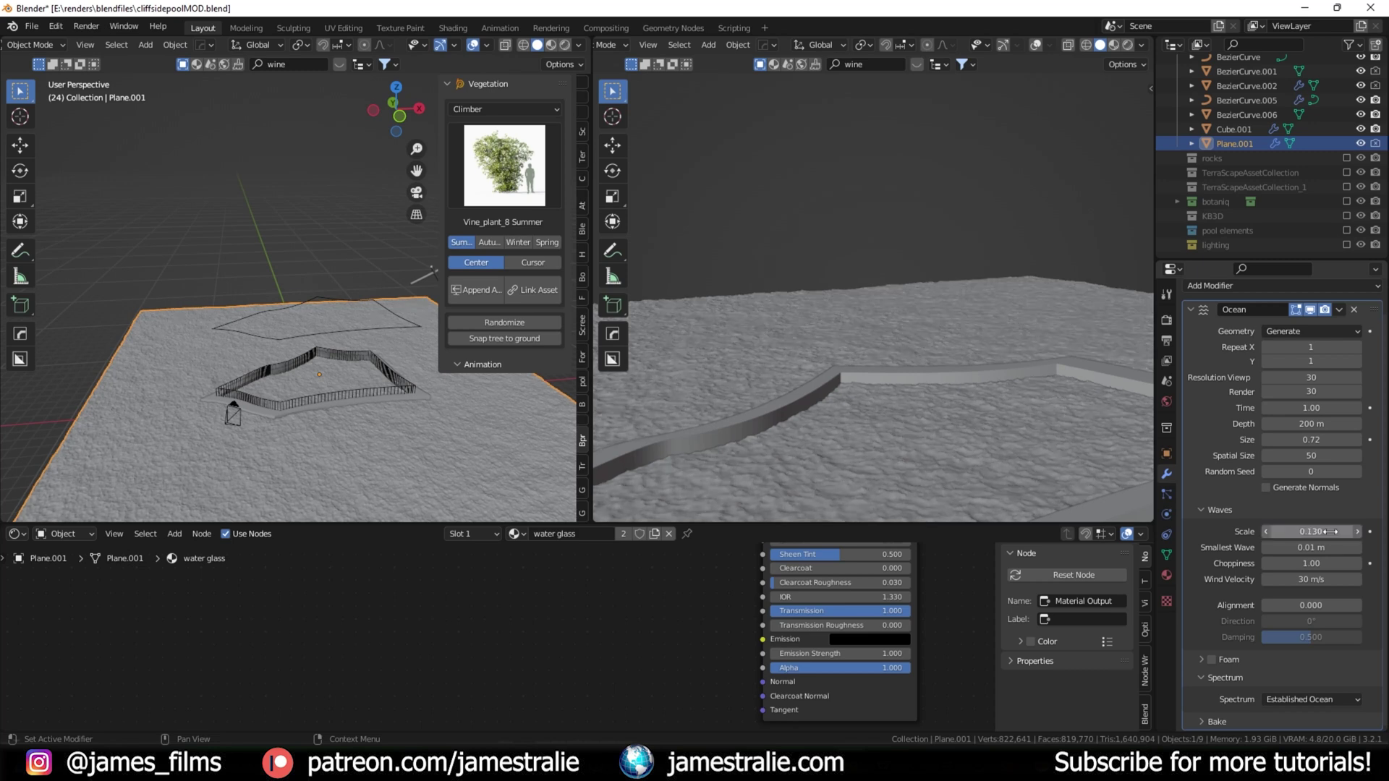
Step: Try a size of 0.30 in Plane.001's Ocean modifier, and undo the change
scroll(969, 454, "down", 3)
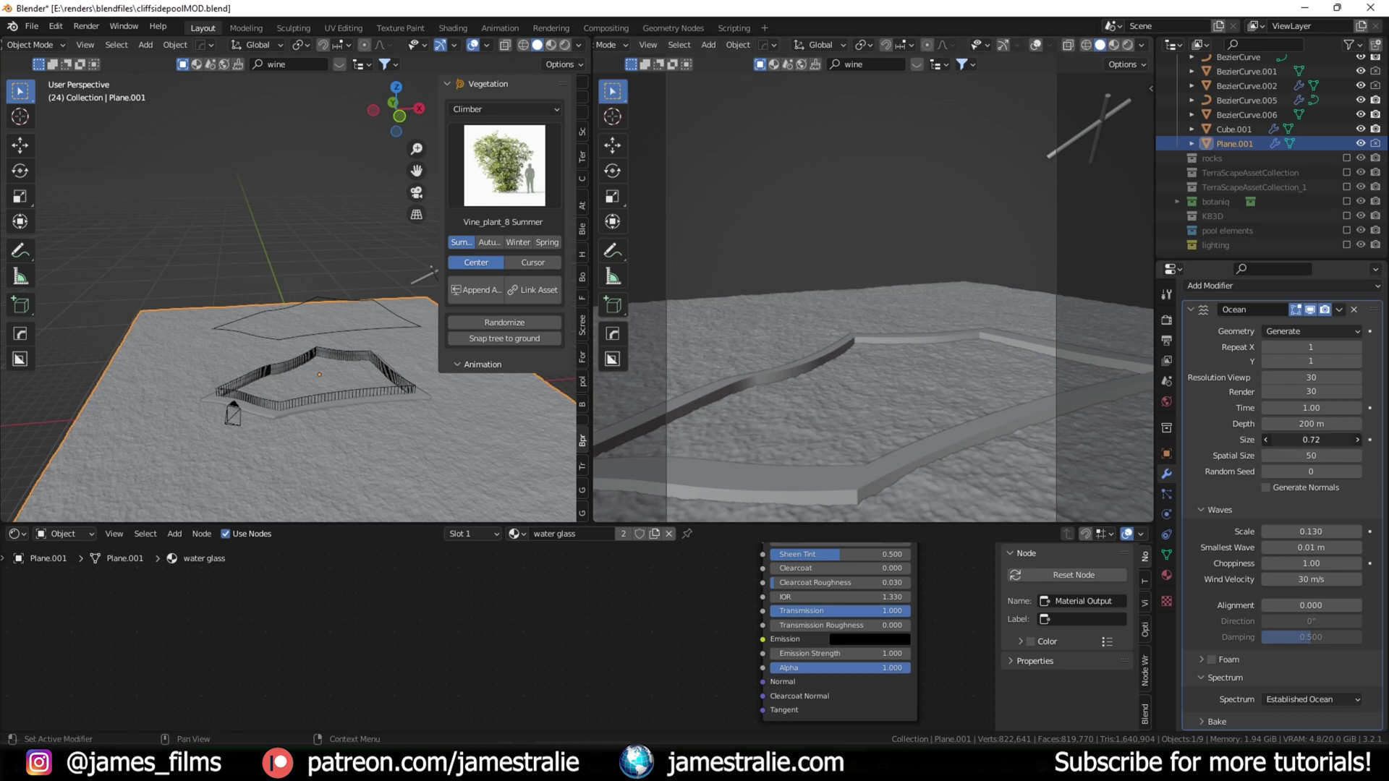
left_click_drag(1311, 439, 1269, 439)
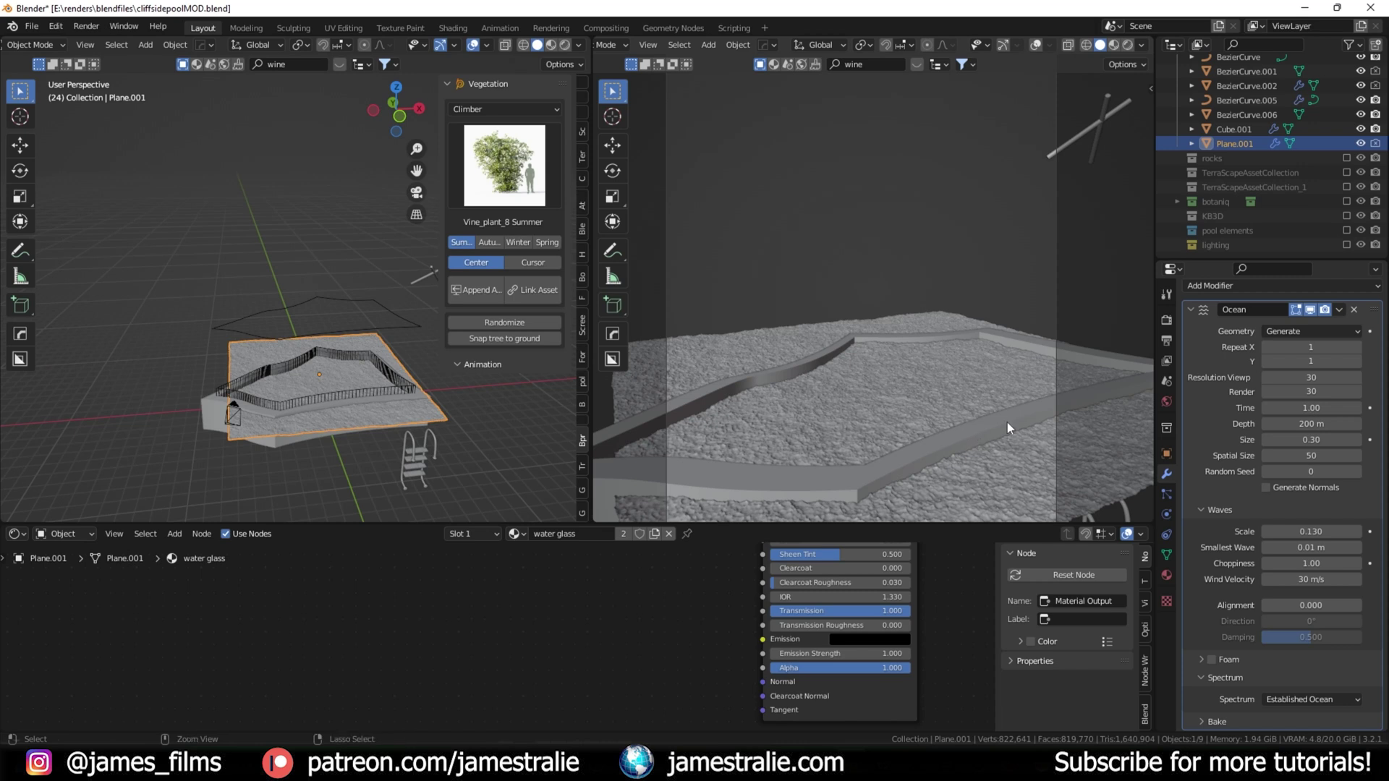
key("ctrl+z")
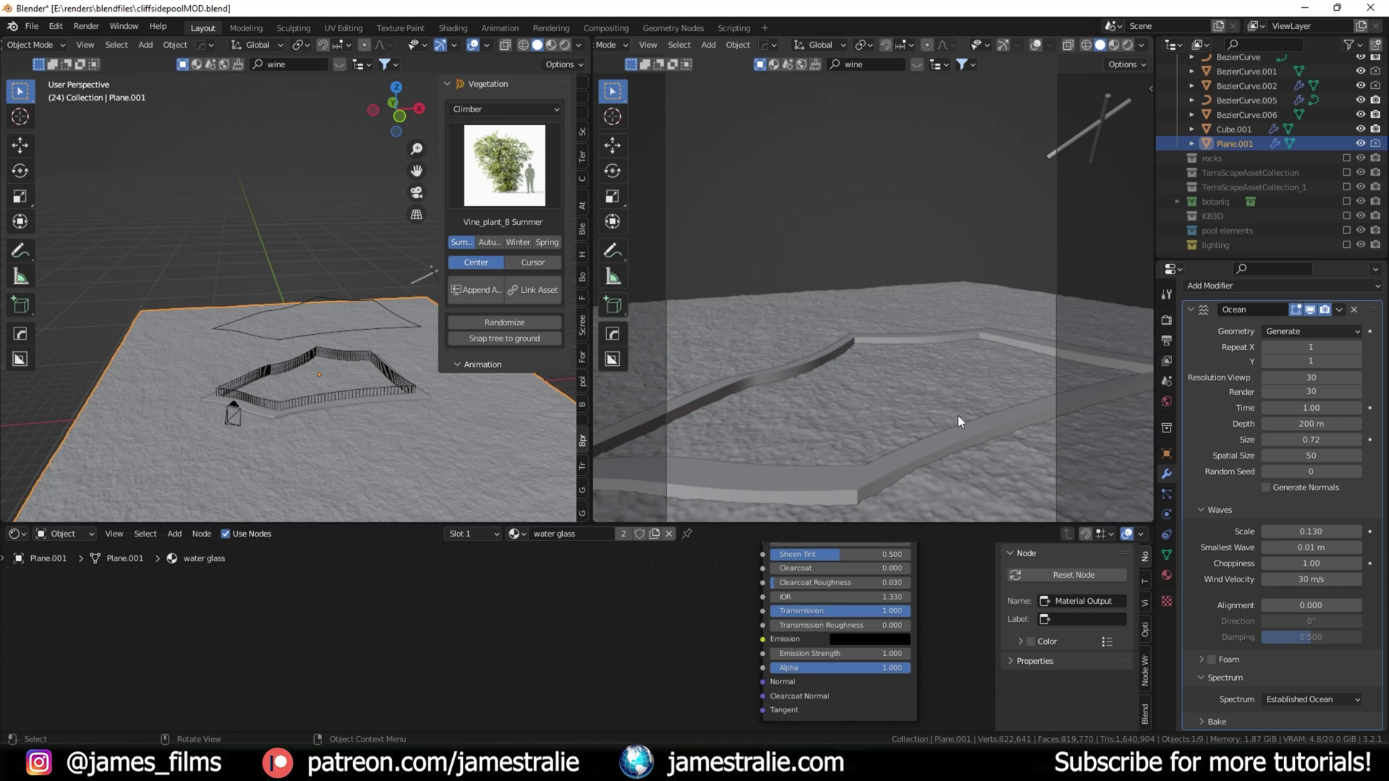
Step: Switch to the browser to look at the cliffside pool reference photo on Instagram, and return to Blender
key("alt+Tab")
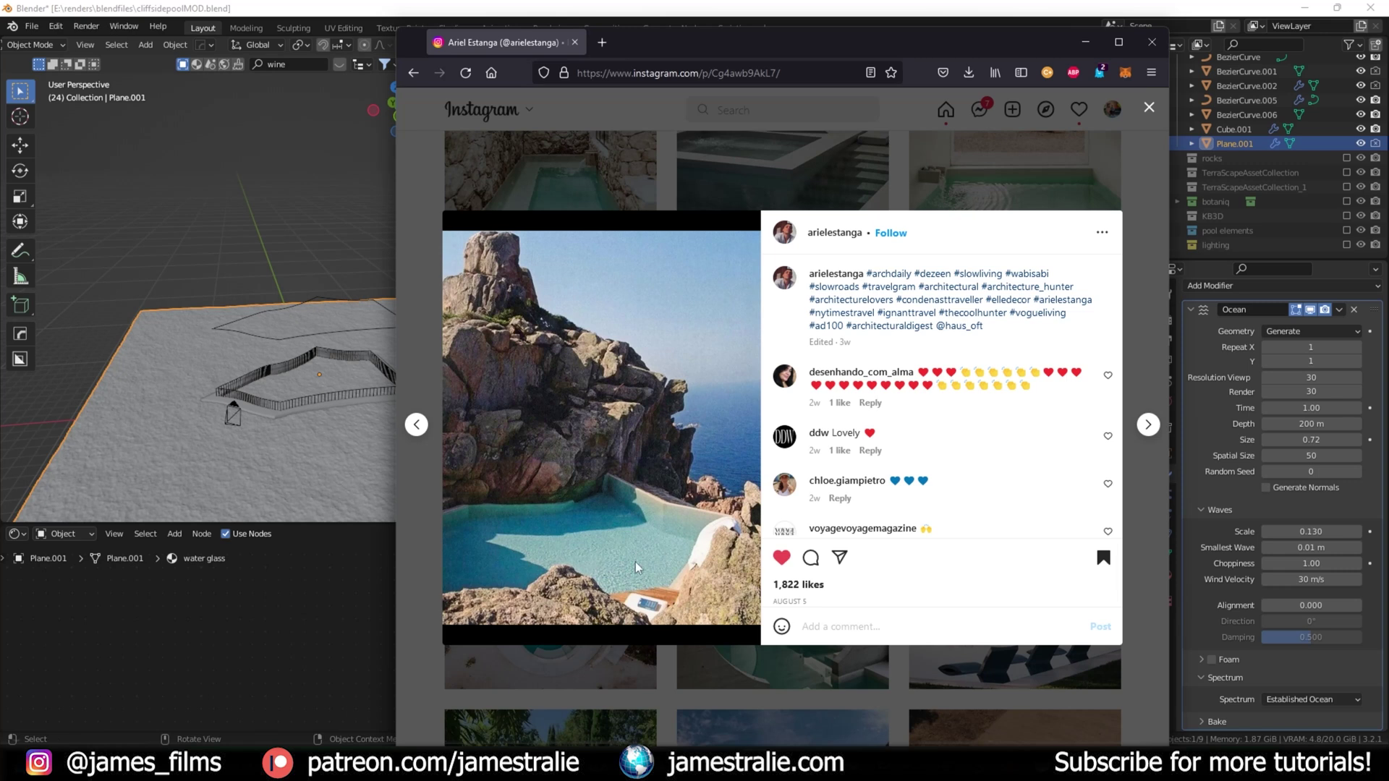
left_click_drag(814, 50, 417, 44)
key("alt+Tab")
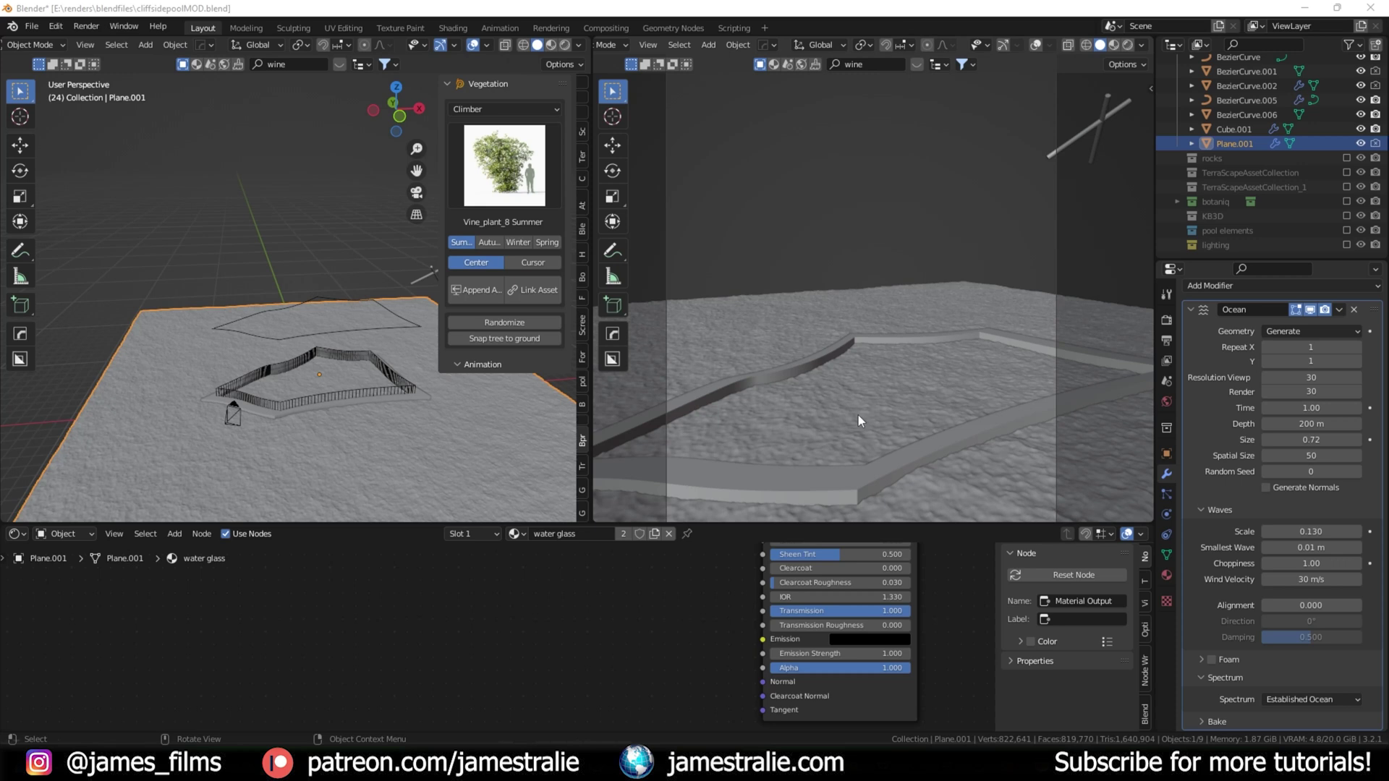
scroll(861, 412, "down", 2)
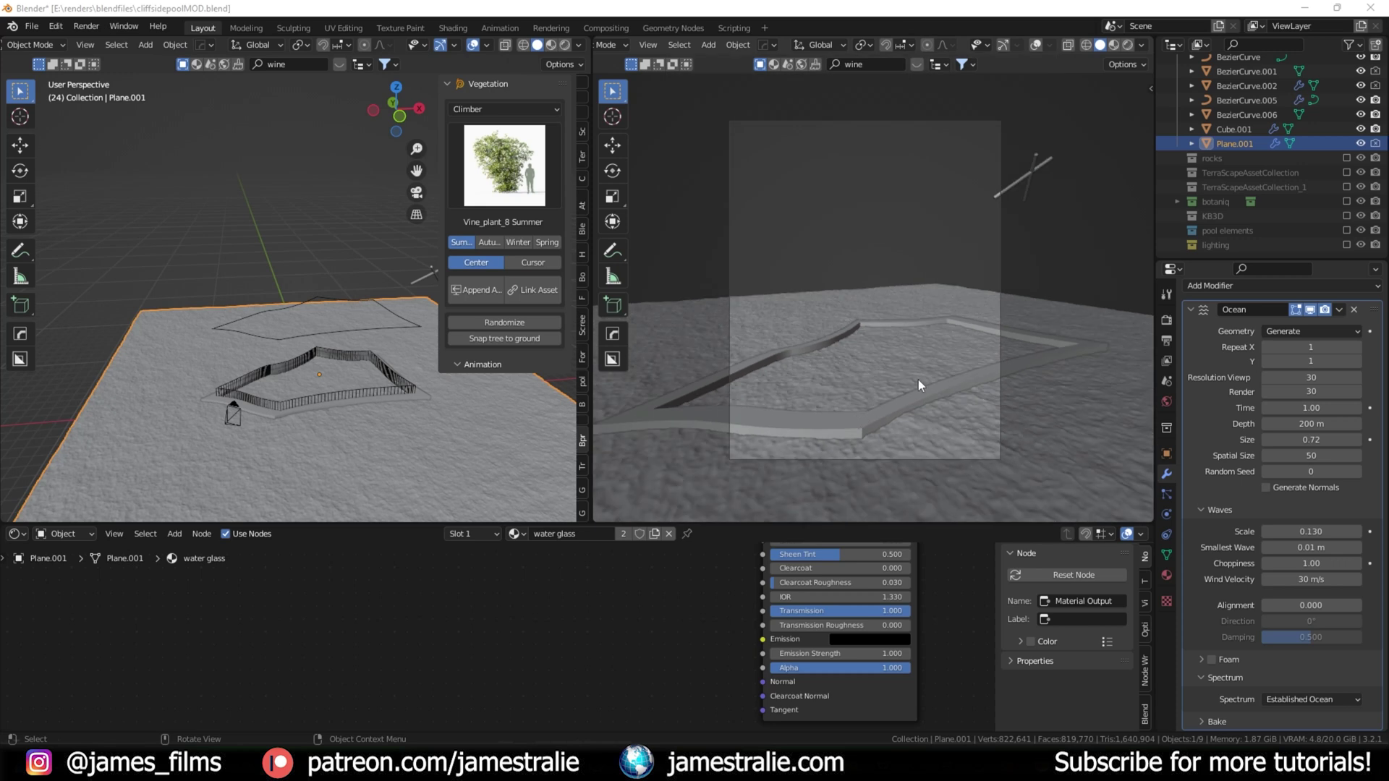
Step: Collapse the Ocean modifier, and swap the visible collection from backup to pool elements, expanding its contents
scroll(1249, 159, "up", 3)
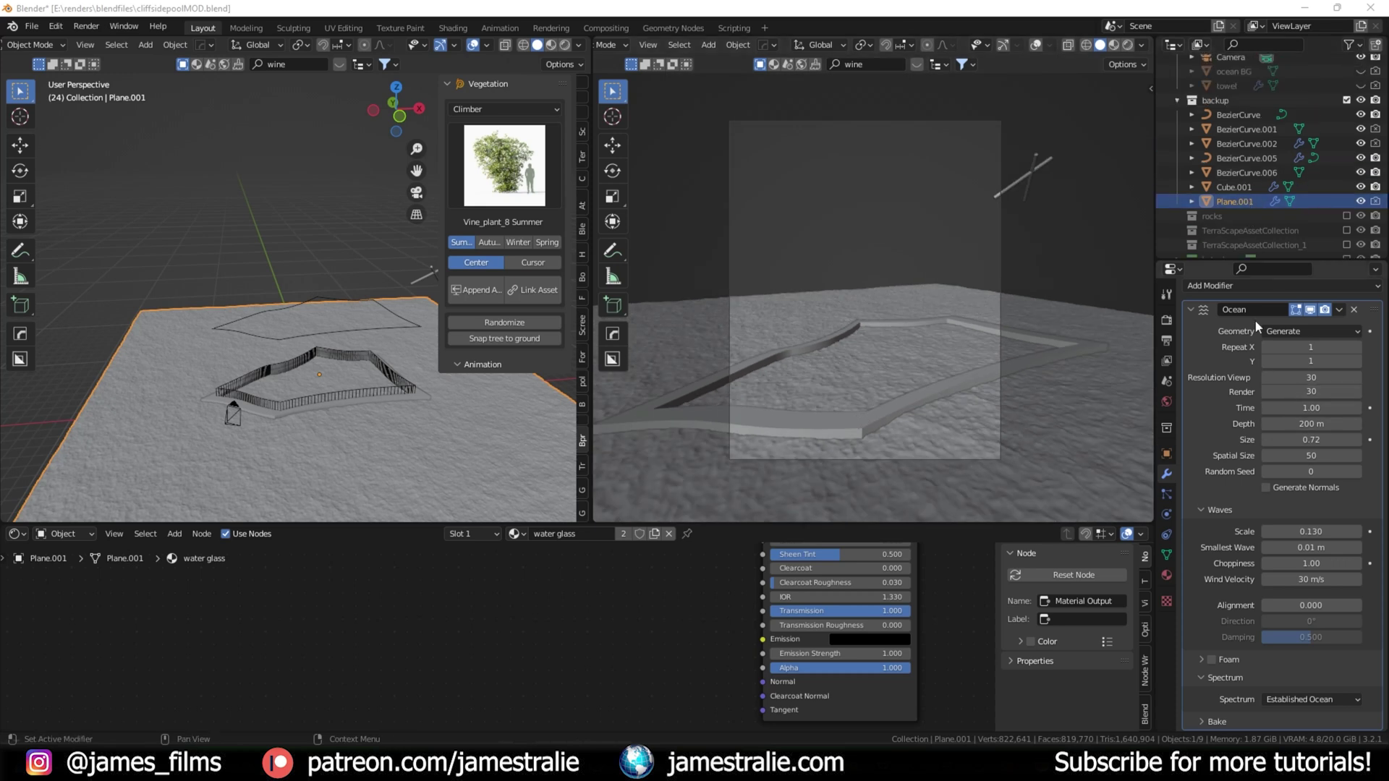
left_click(1189, 310)
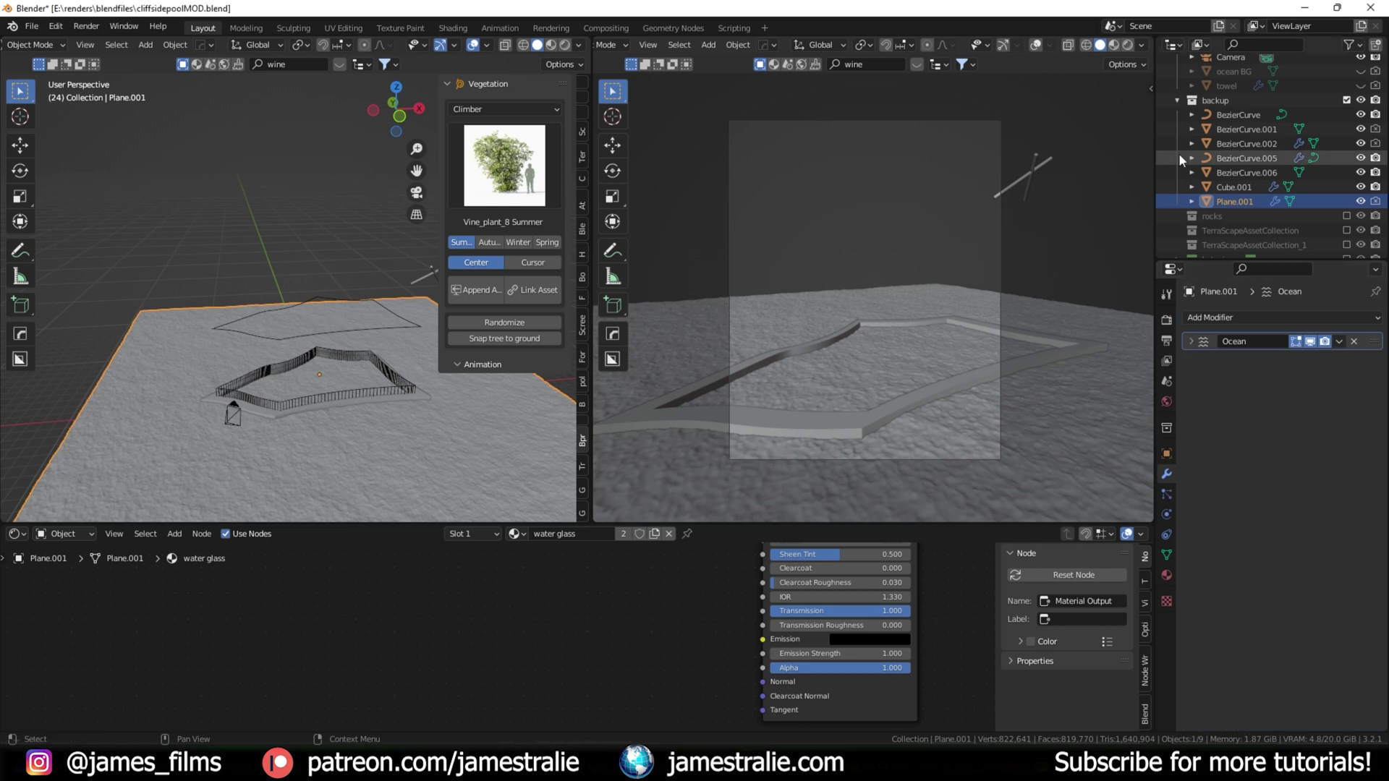
left_click(1177, 96)
left_click(1345, 144)
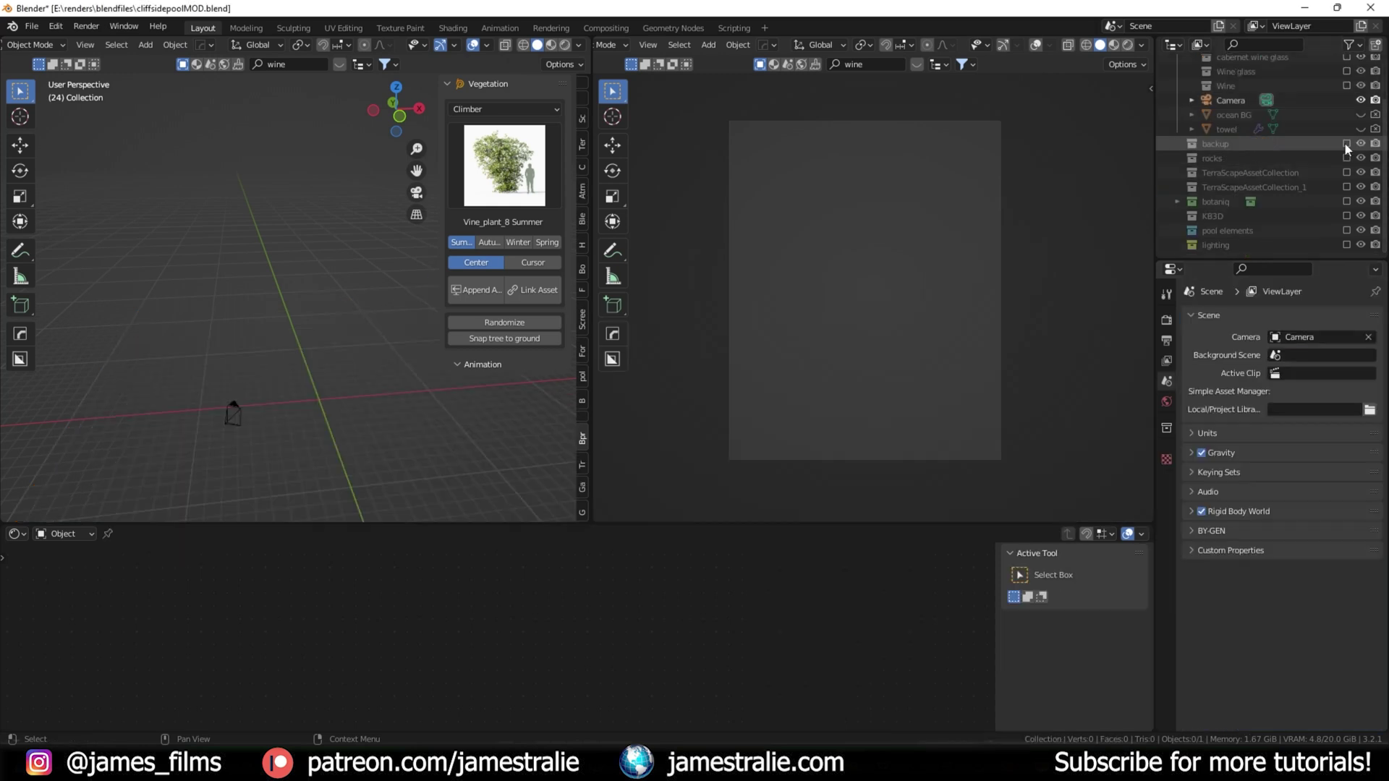
left_click(1345, 228)
left_click(1177, 230)
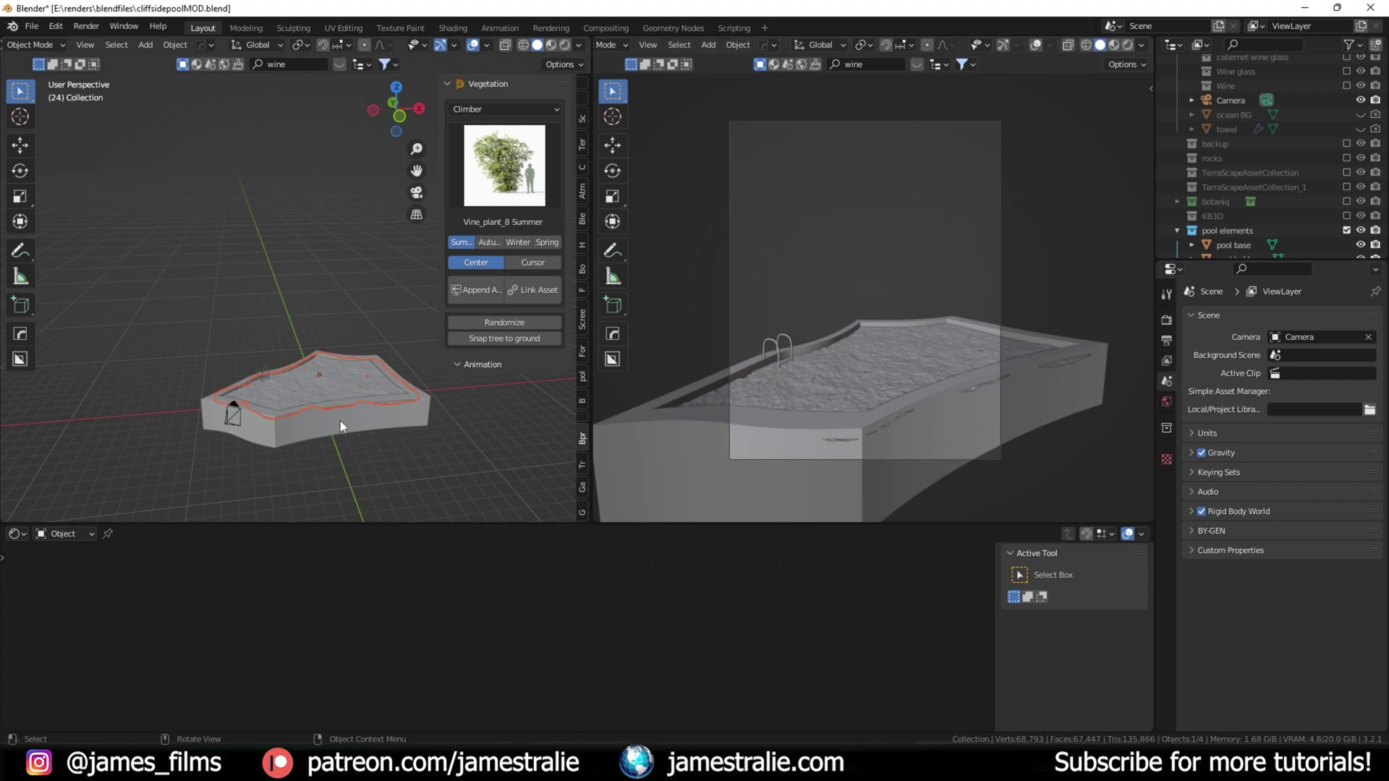
Step: Examine the pool water mesh in Edit Mode from above, and return to Object Mode
left_click(316, 393)
key("Tab")
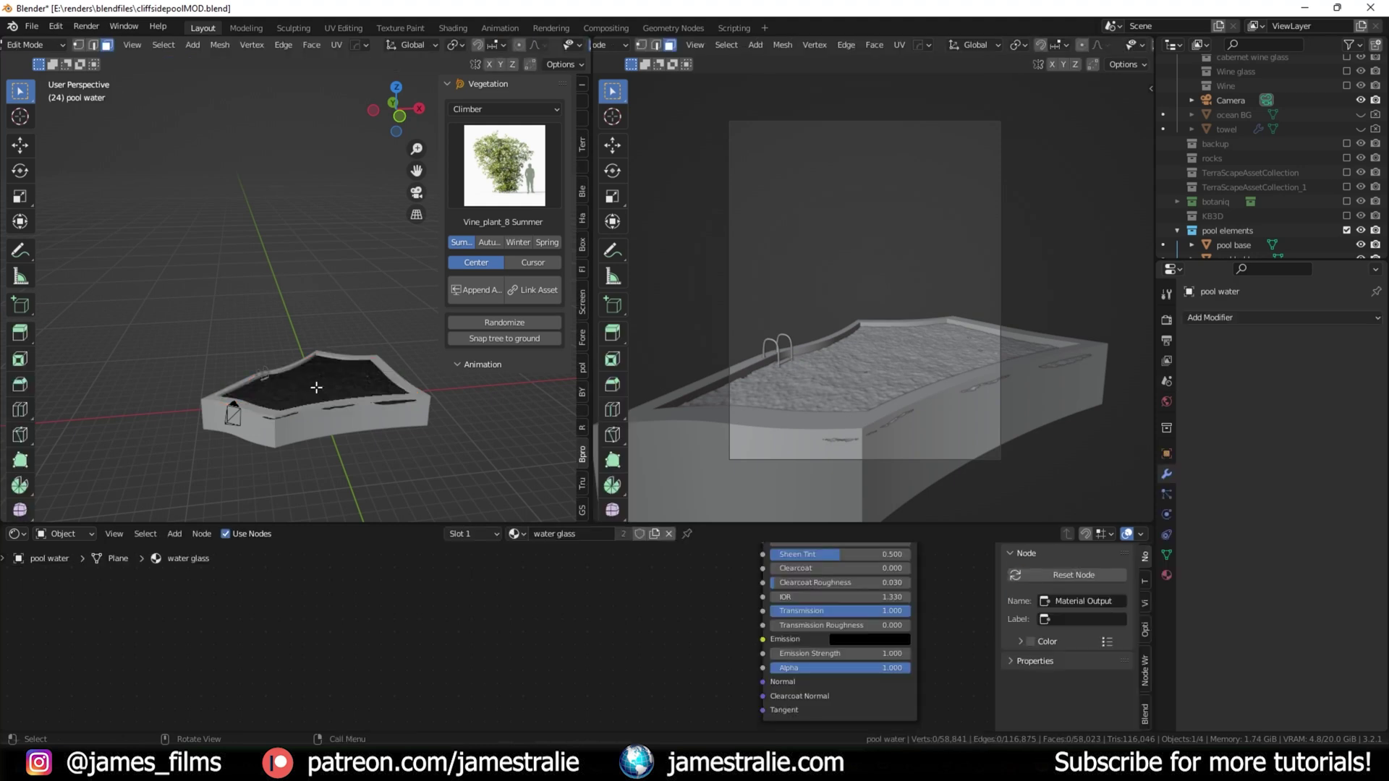
middle_click_drag(316, 388, 317, 452)
scroll(313, 458, "up", 6)
scroll(322, 445, "down", 8)
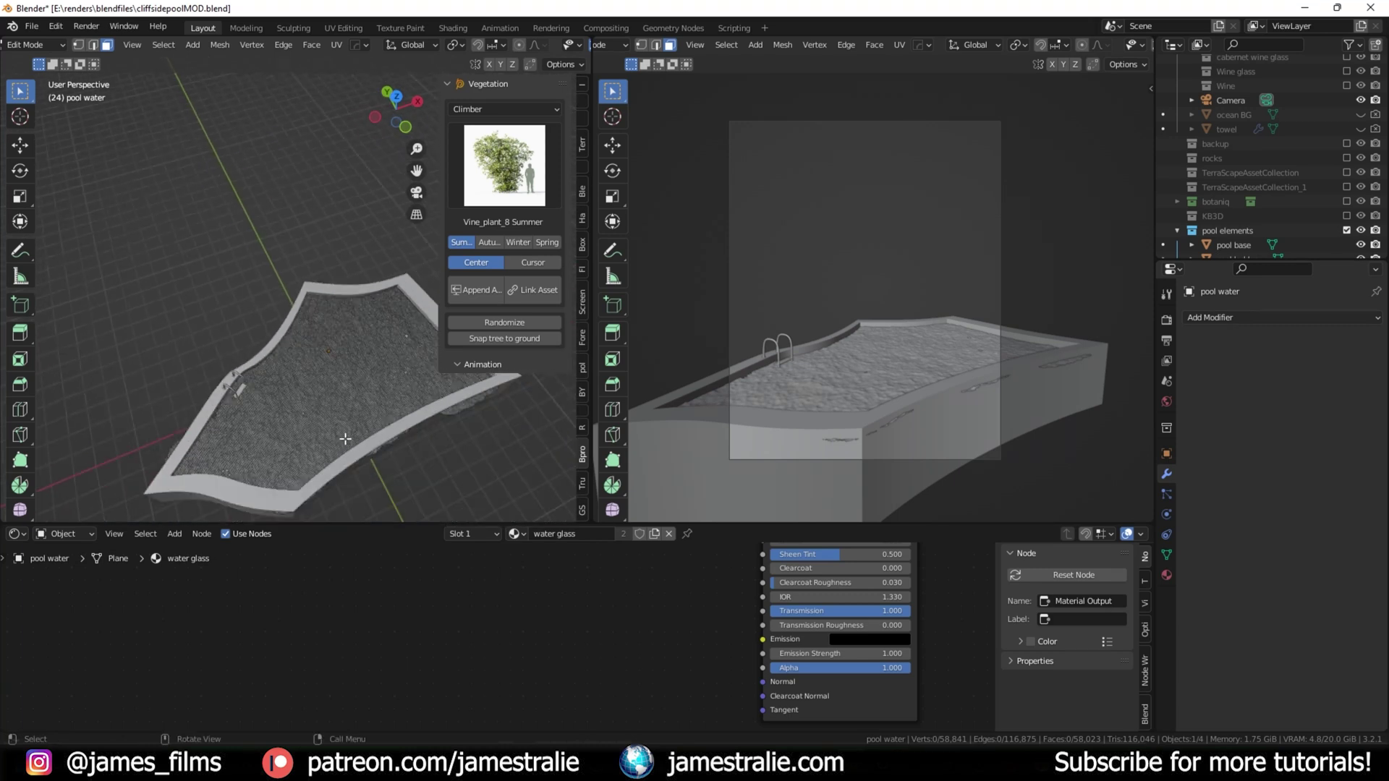
key("Tab")
middle_click_drag(328, 431, 294, 354)
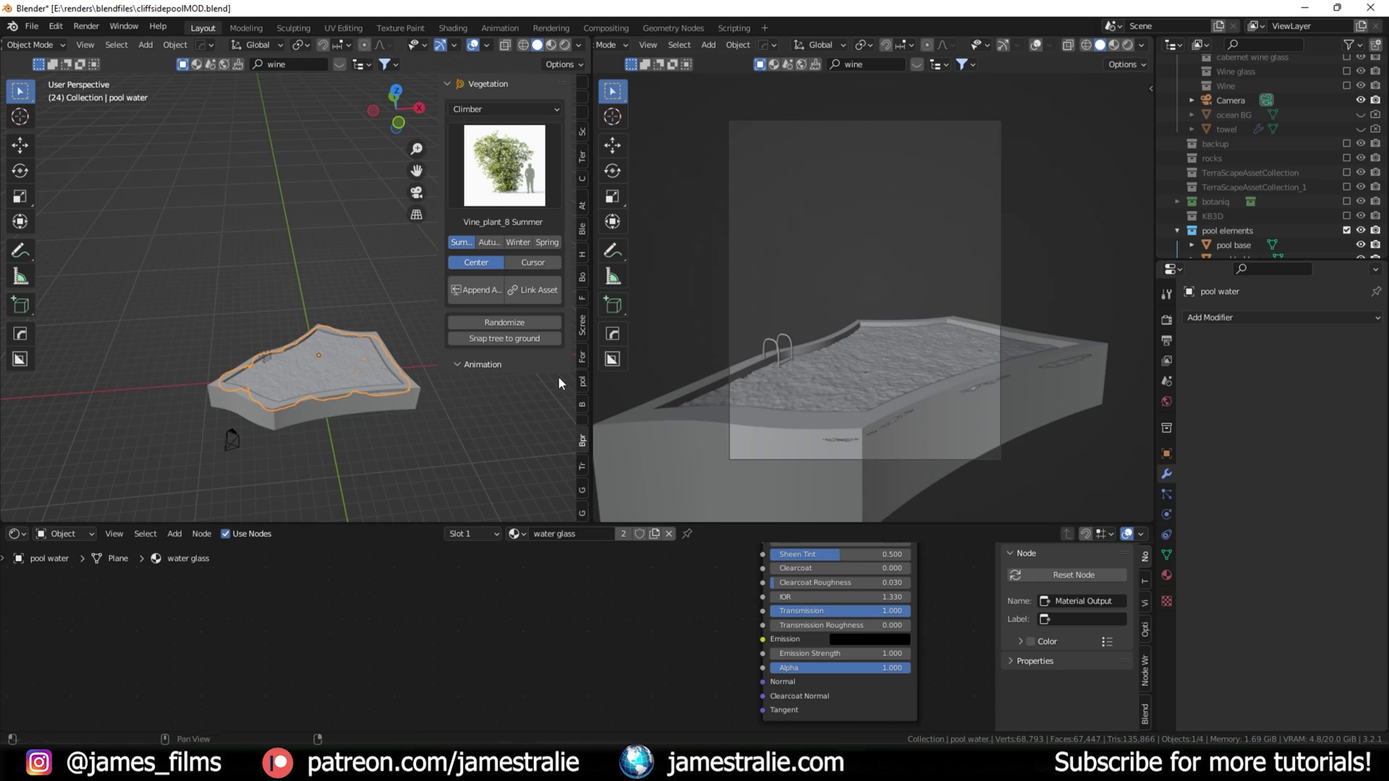
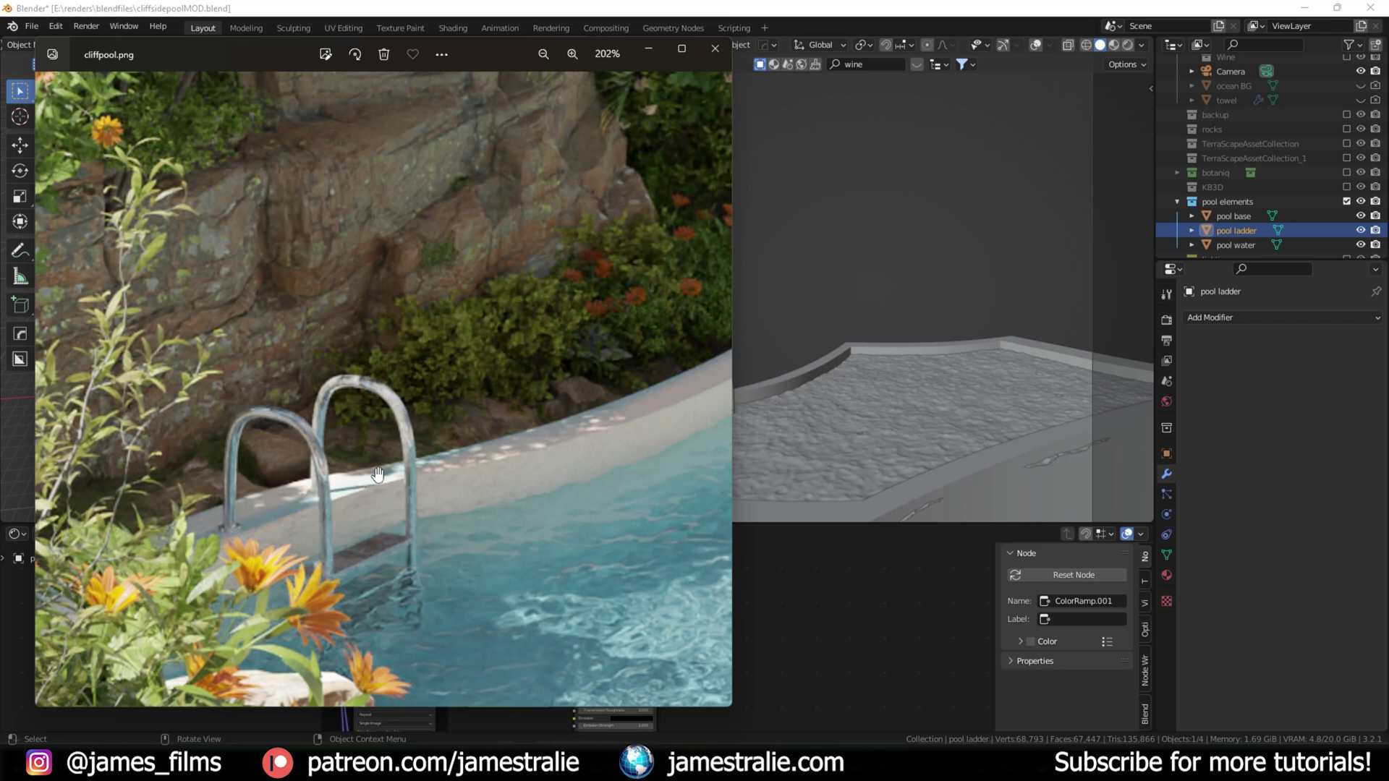
Step: View the whole cliffpool.png render, and return to Blender to look at the pool ladder model
scroll(405, 439, "down", 3)
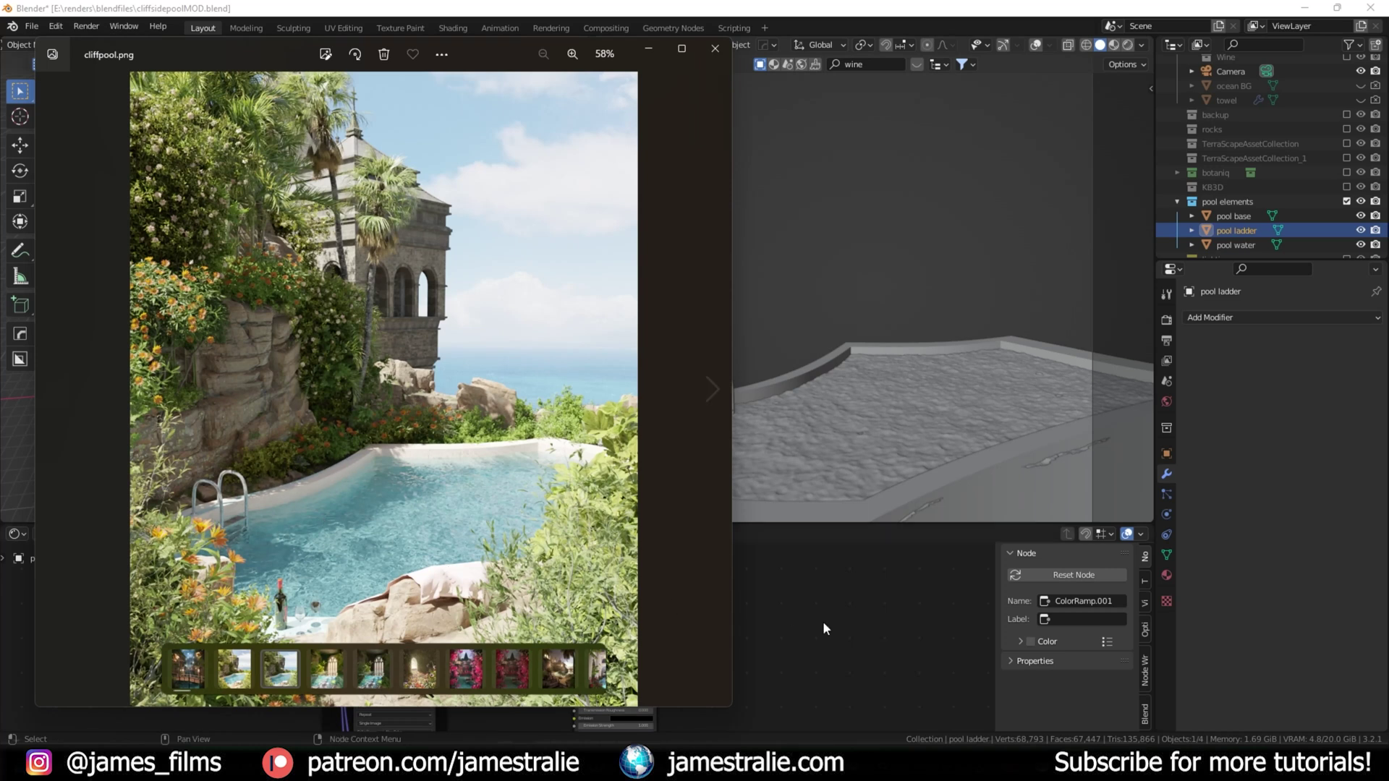
left_click(887, 648)
scroll(210, 396, "up", 5)
middle_click_drag(207, 402, 231, 442)
scroll(1177, 205, "down", 1)
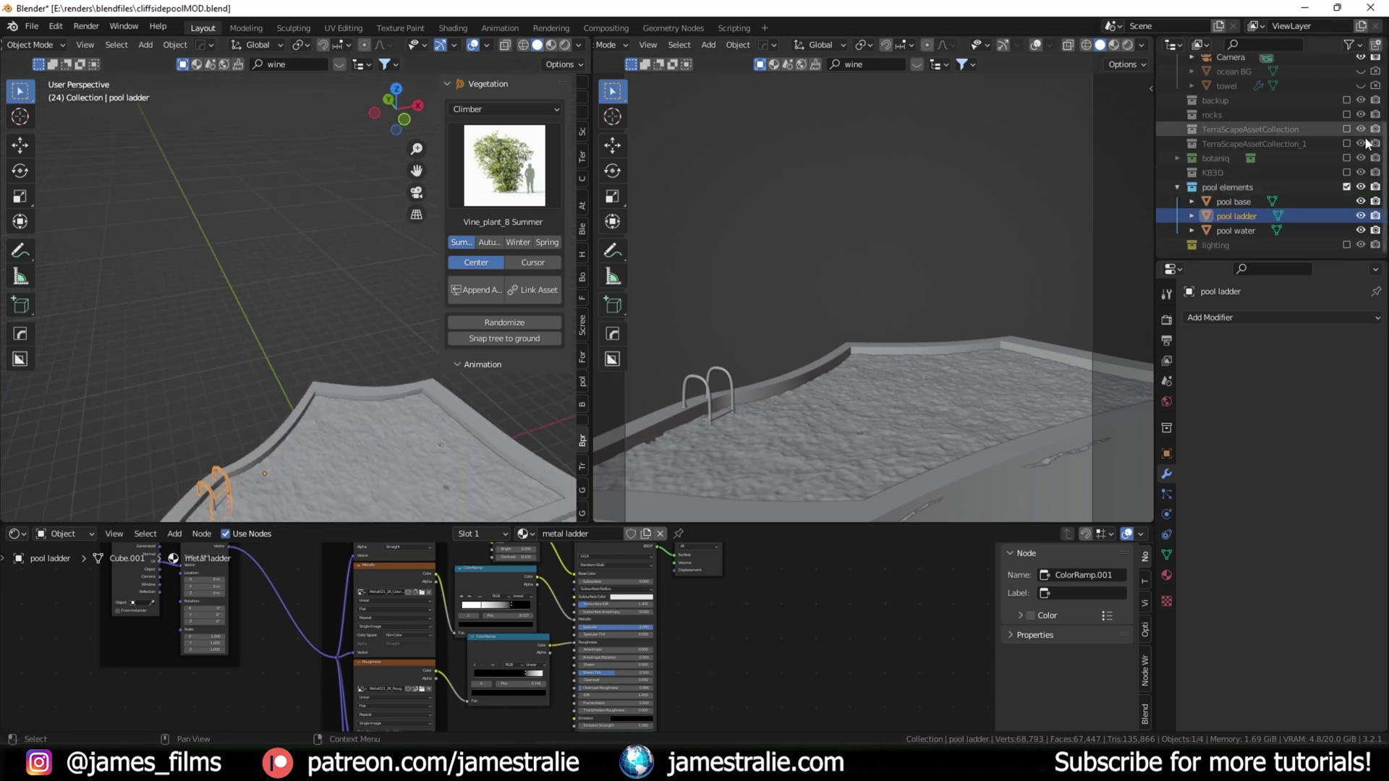
Step: Enable and expand the backup collection, and select Cube.001 to display its Array modifier
left_click(1346, 100)
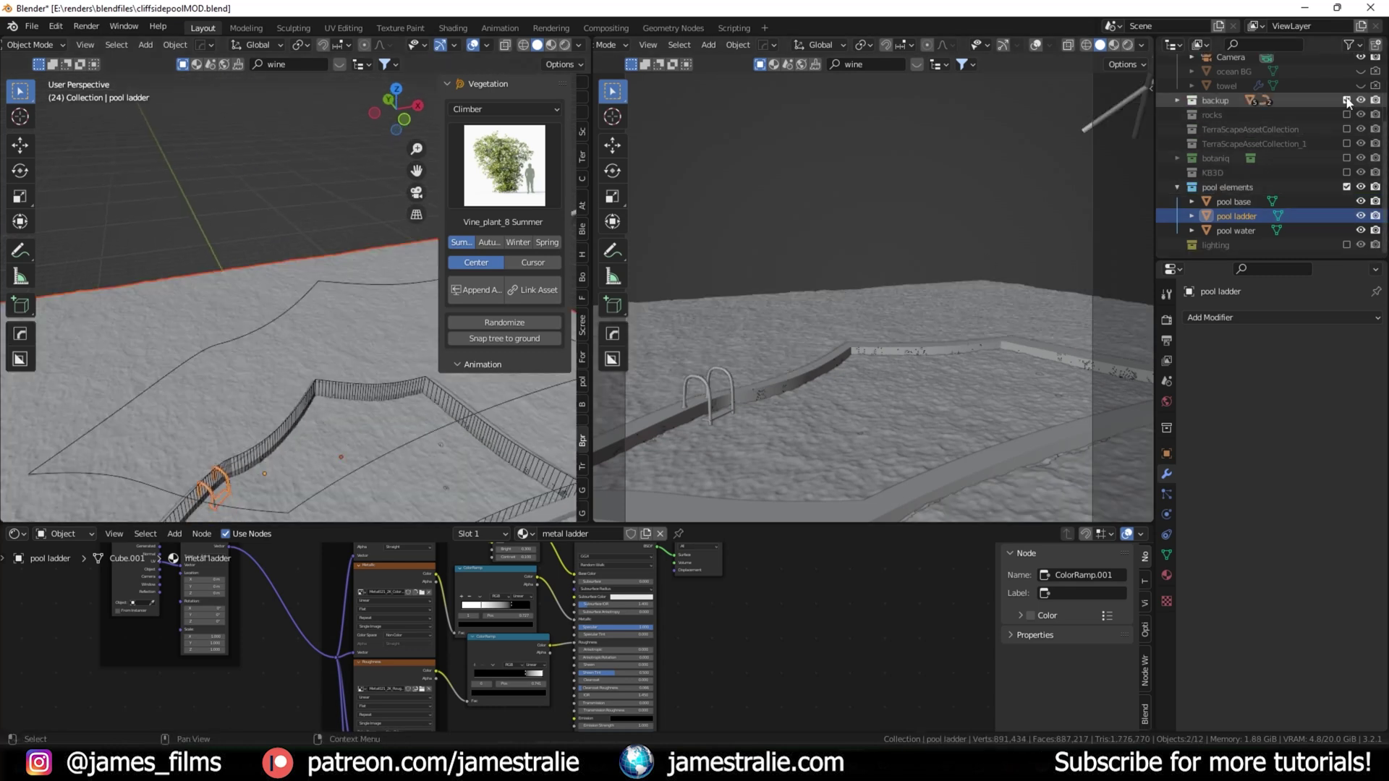
left_click(1181, 100)
left_click(1177, 100)
scroll(1215, 145, "down", 4)
left_click(1238, 129)
scroll(396, 457, "down", 3)
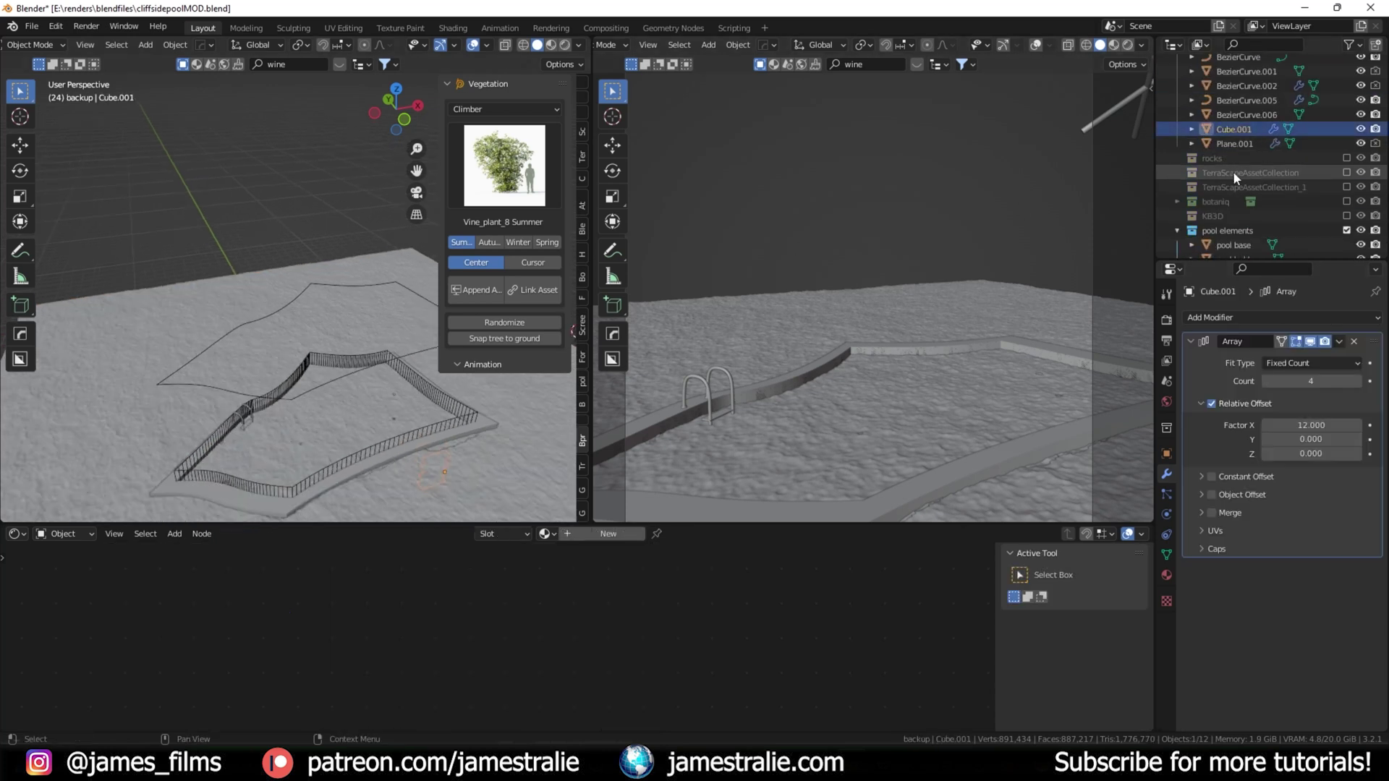
Step: Isolate the ladder parts by hiding Plane.001, BezierCurve, BezierCurve.001 and BezierCurve.002, and excluding the pool elements collection
scroll(332, 441, "up", 3)
mouse_move(291, 482)
middle_mouse_down()
mouse_move(293, 459)
mouse_move(303, 500)
middle_mouse_up()
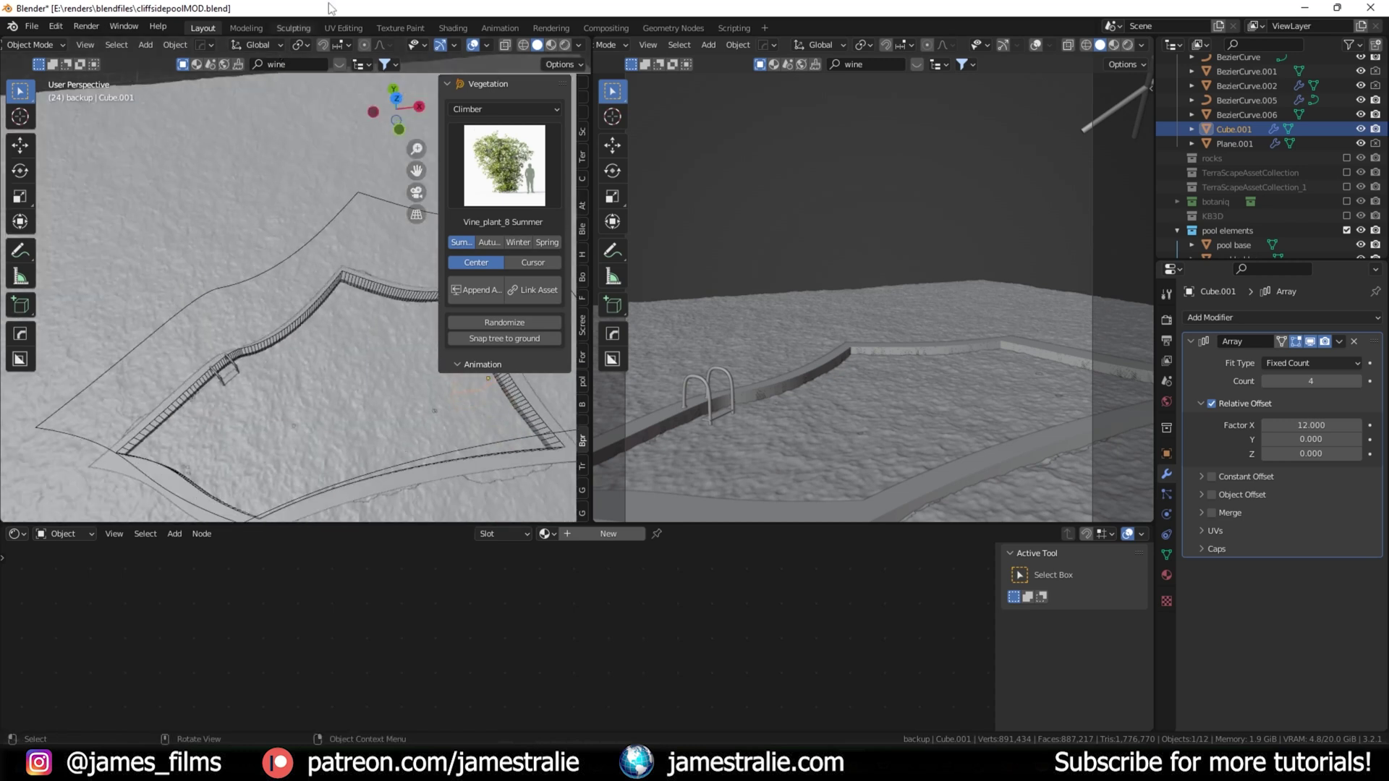
scroll(1320, 123, "up", 2)
left_click(1361, 172)
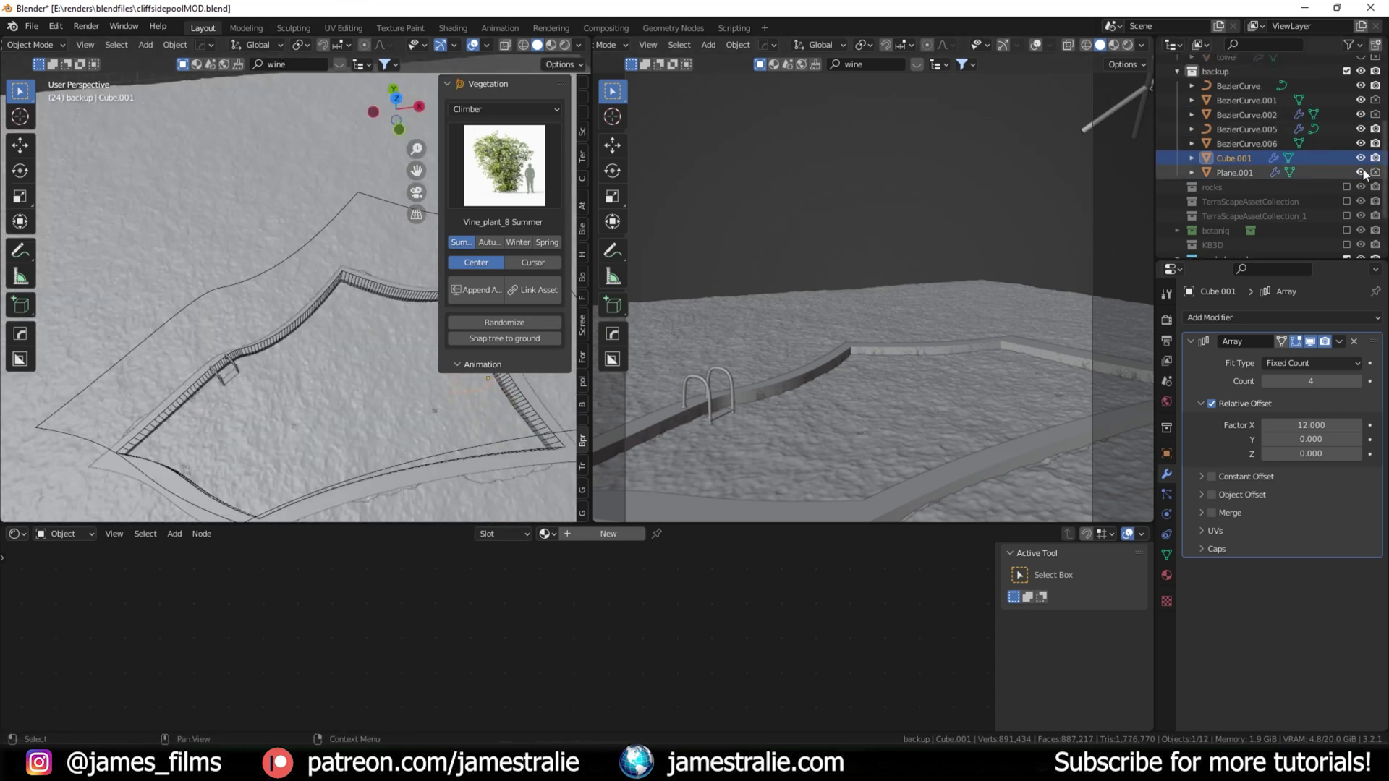
middle_click_drag(467, 467, 488, 438)
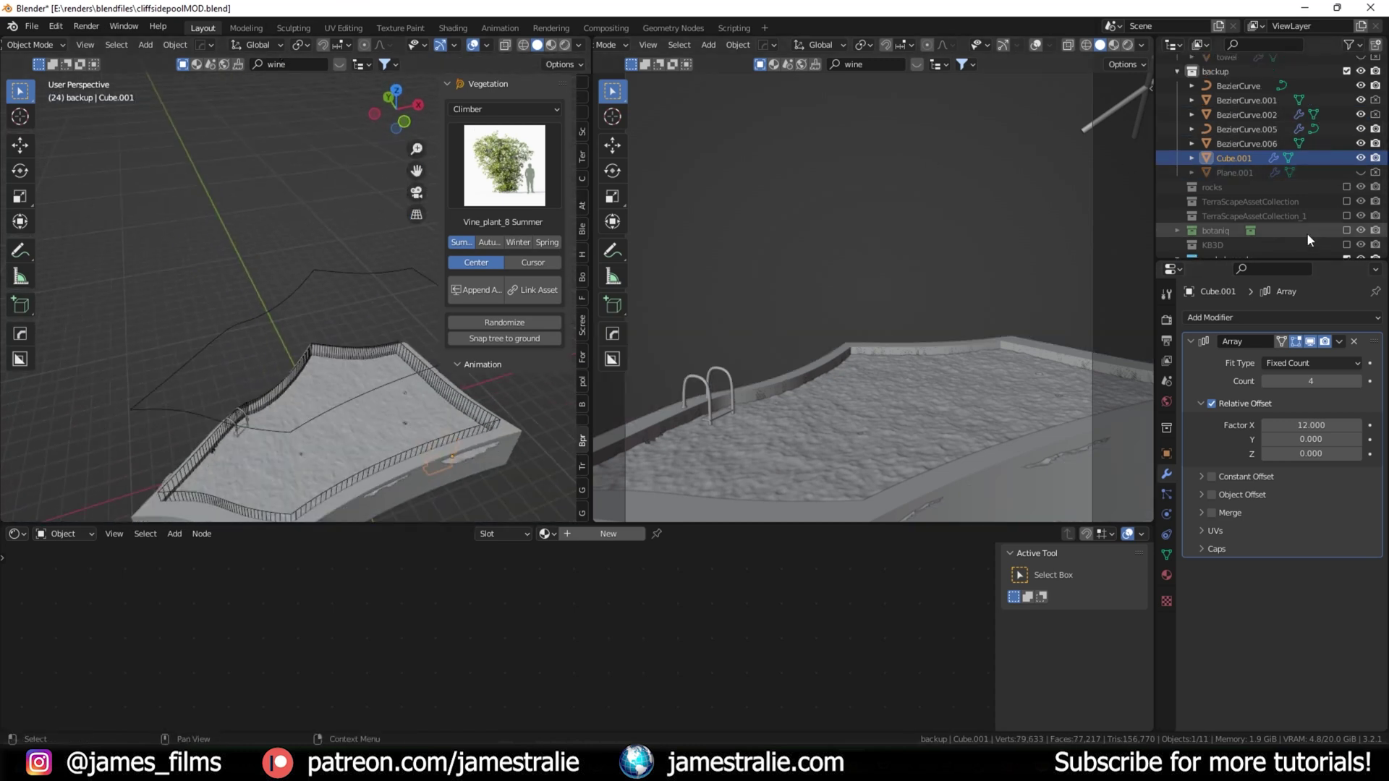
scroll(1307, 233, "down", 5)
left_click(1347, 185)
scroll(1348, 182, "up", 3)
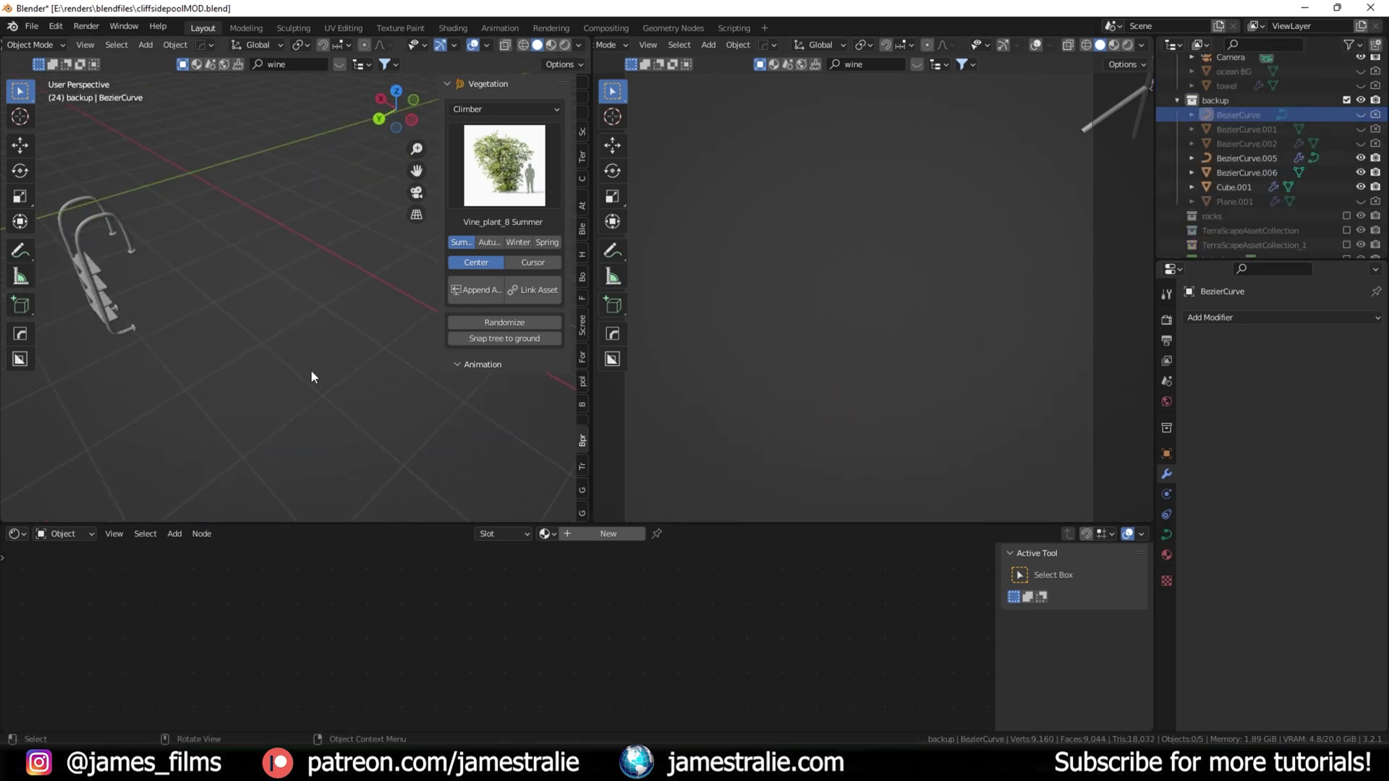
Step: Examine the ladder's handrail mesh, BezierCurve.006, in Edit Mode, and return to Object Mode
middle_click_drag(310, 369, 280, 167)
left_click(348, 218)
key("Tab")
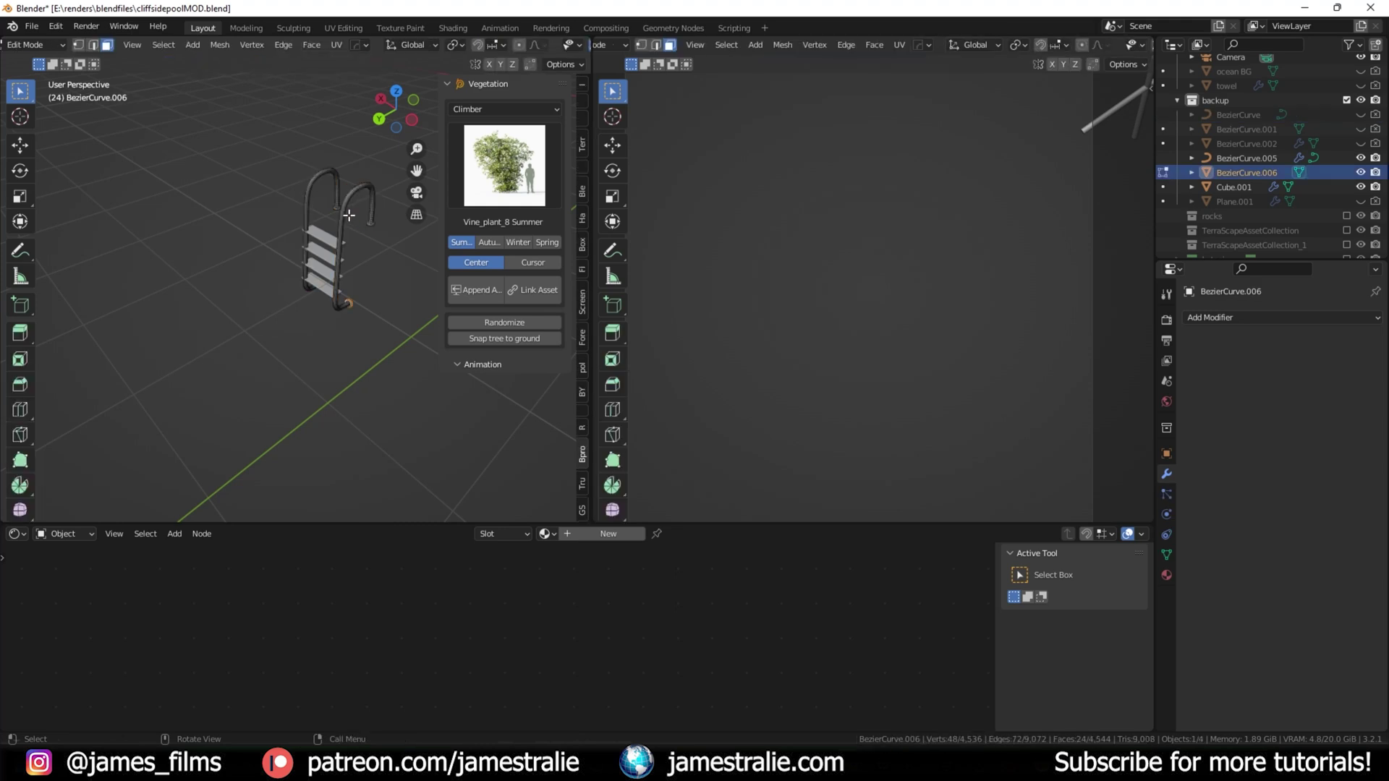
scroll(316, 266, "up", 1)
middle_click_drag(316, 266, 364, 237)
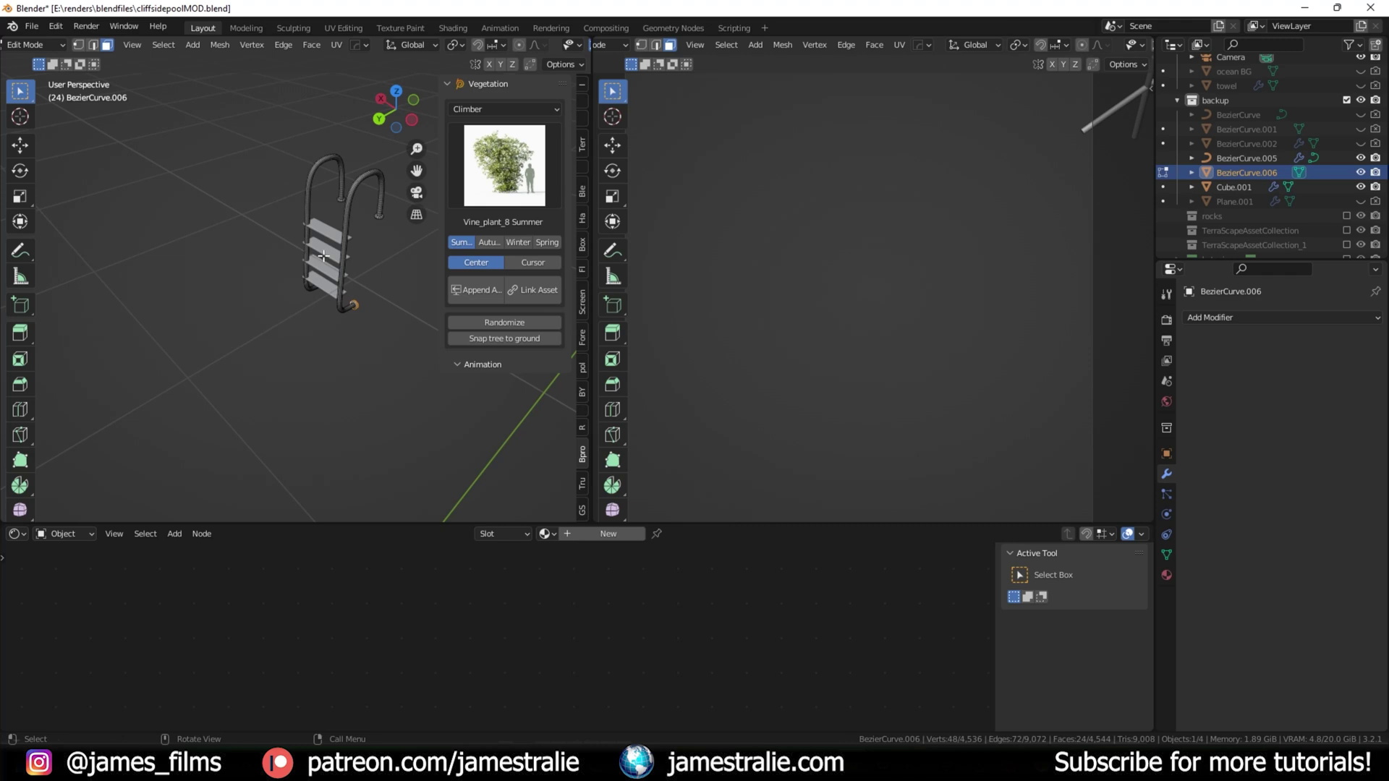
key("Tab")
middle_click_drag(339, 231, 339, 232)
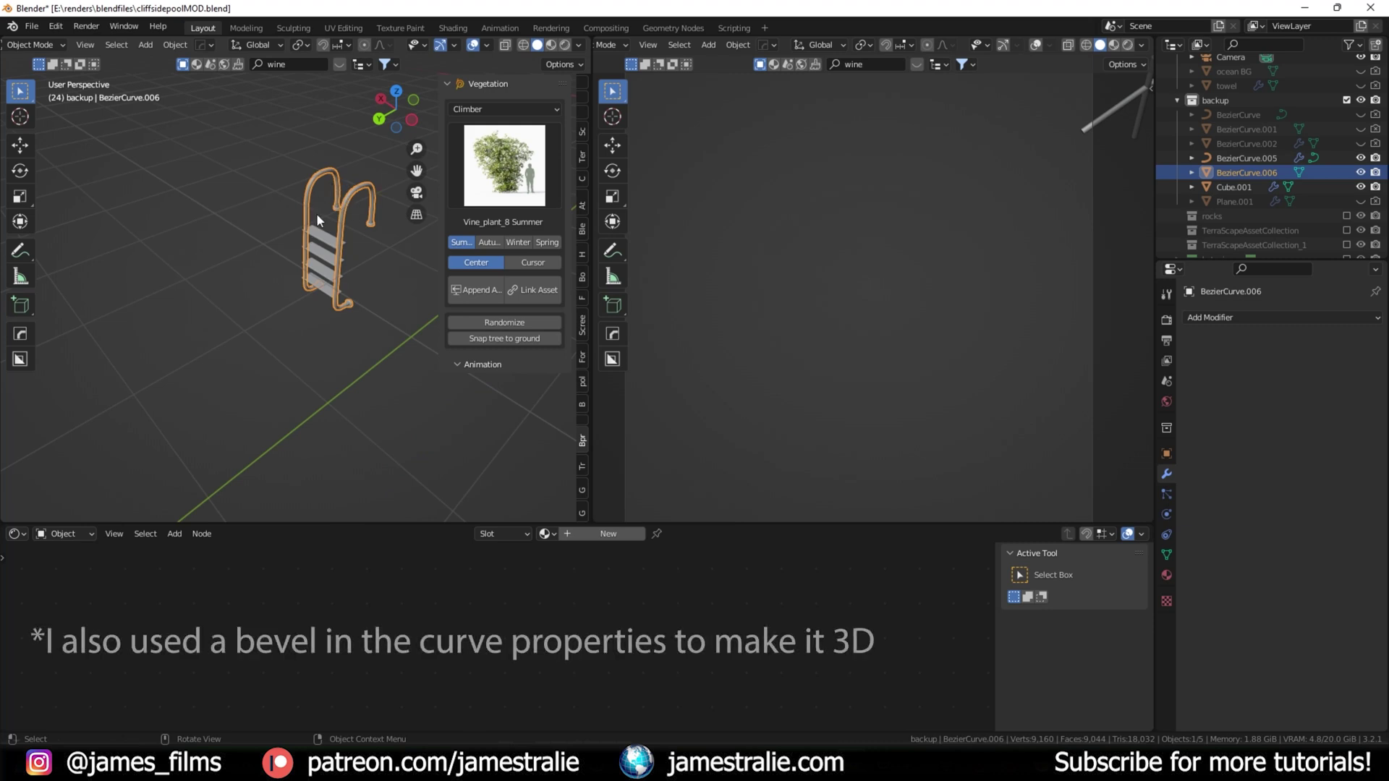
Step: Select the ladder steps, Cube.001, and look at their Array modifier settings
middle_click_drag(378, 267, 471, 345, "shift")
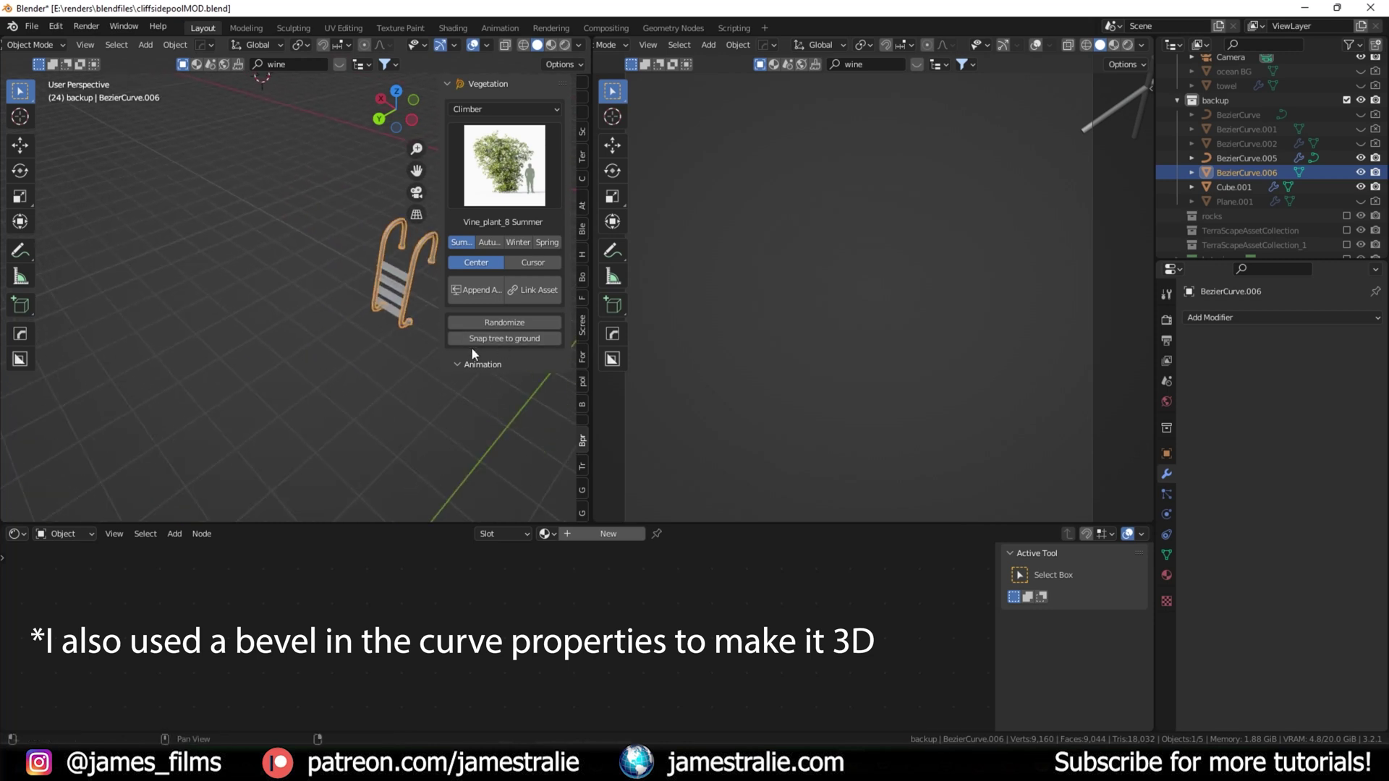
left_click(395, 313)
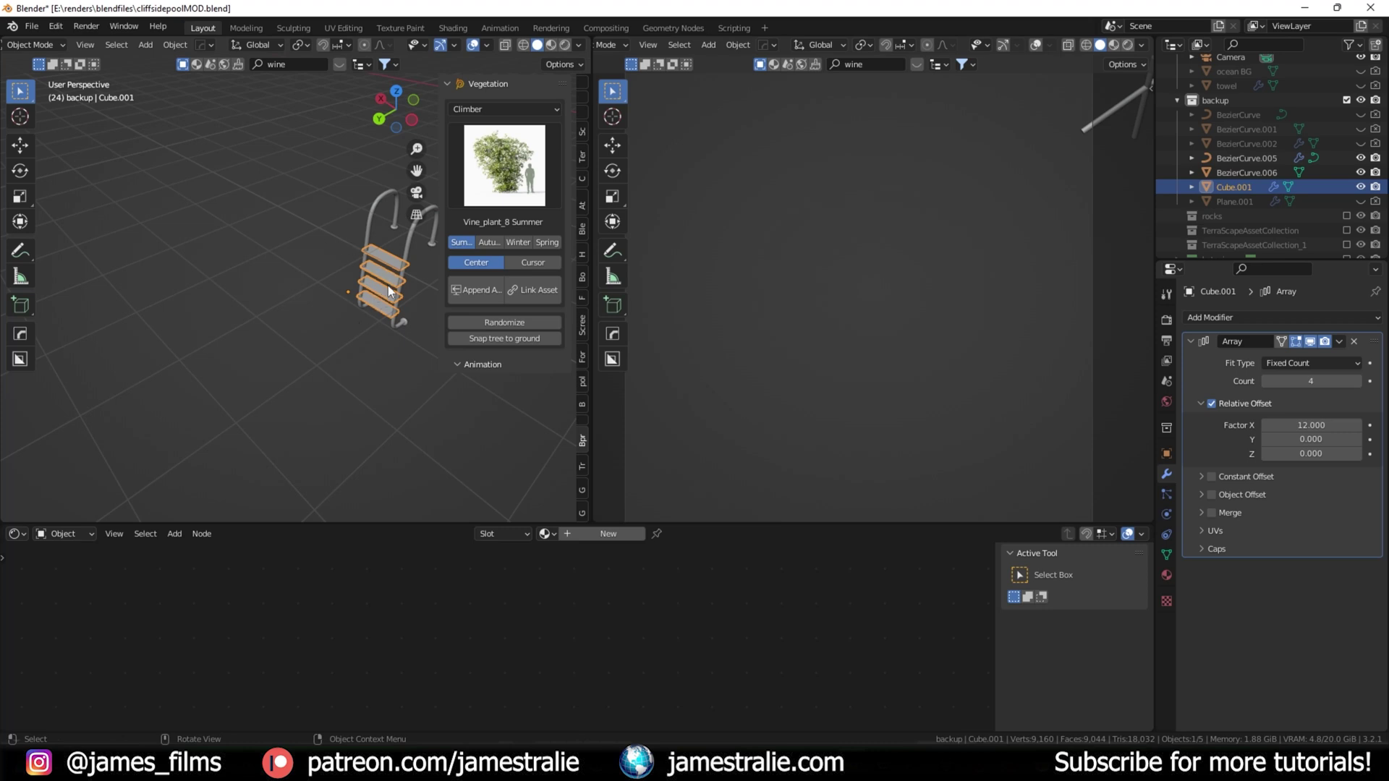
scroll(388, 285, "down", 1)
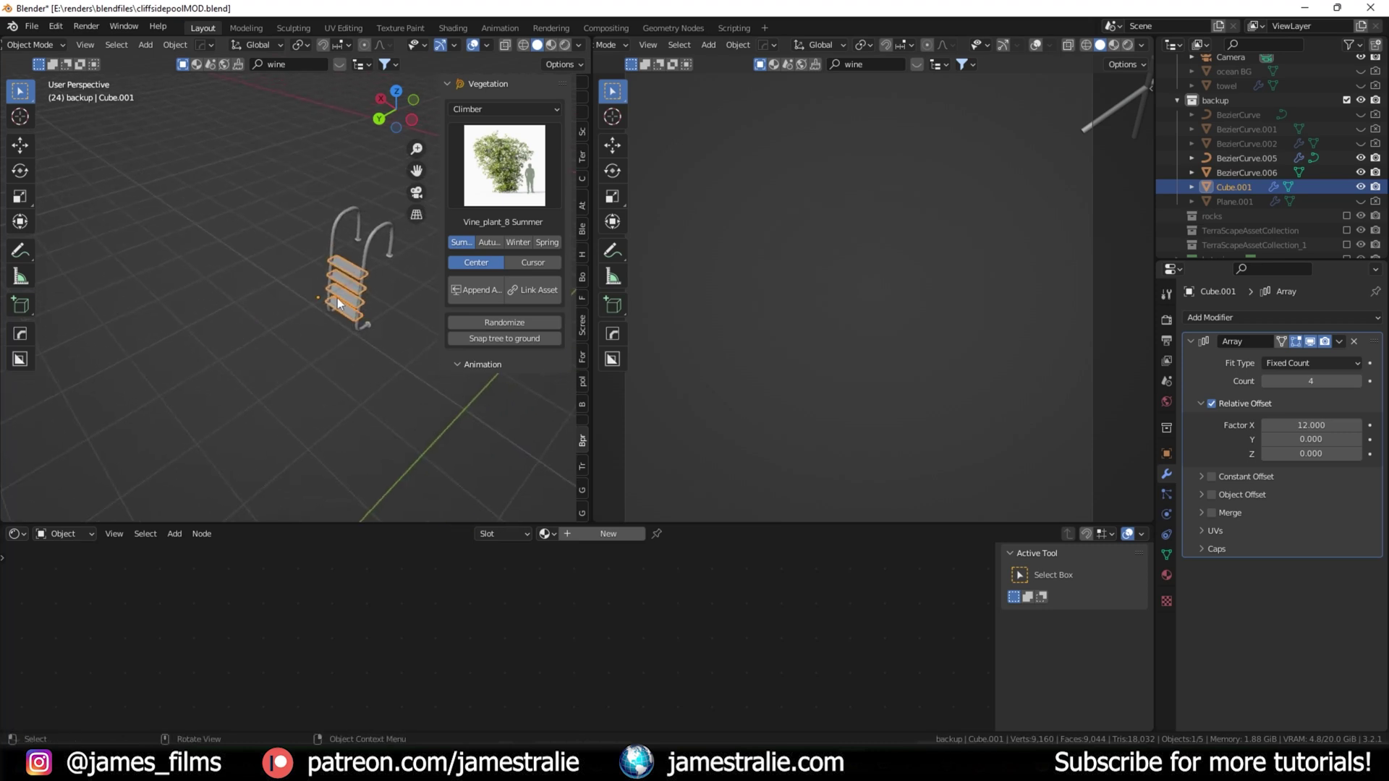
Step: Exclude the backup collection from the view layer, and enable the pool elements collection again
left_click(1360, 186)
left_click(1347, 100)
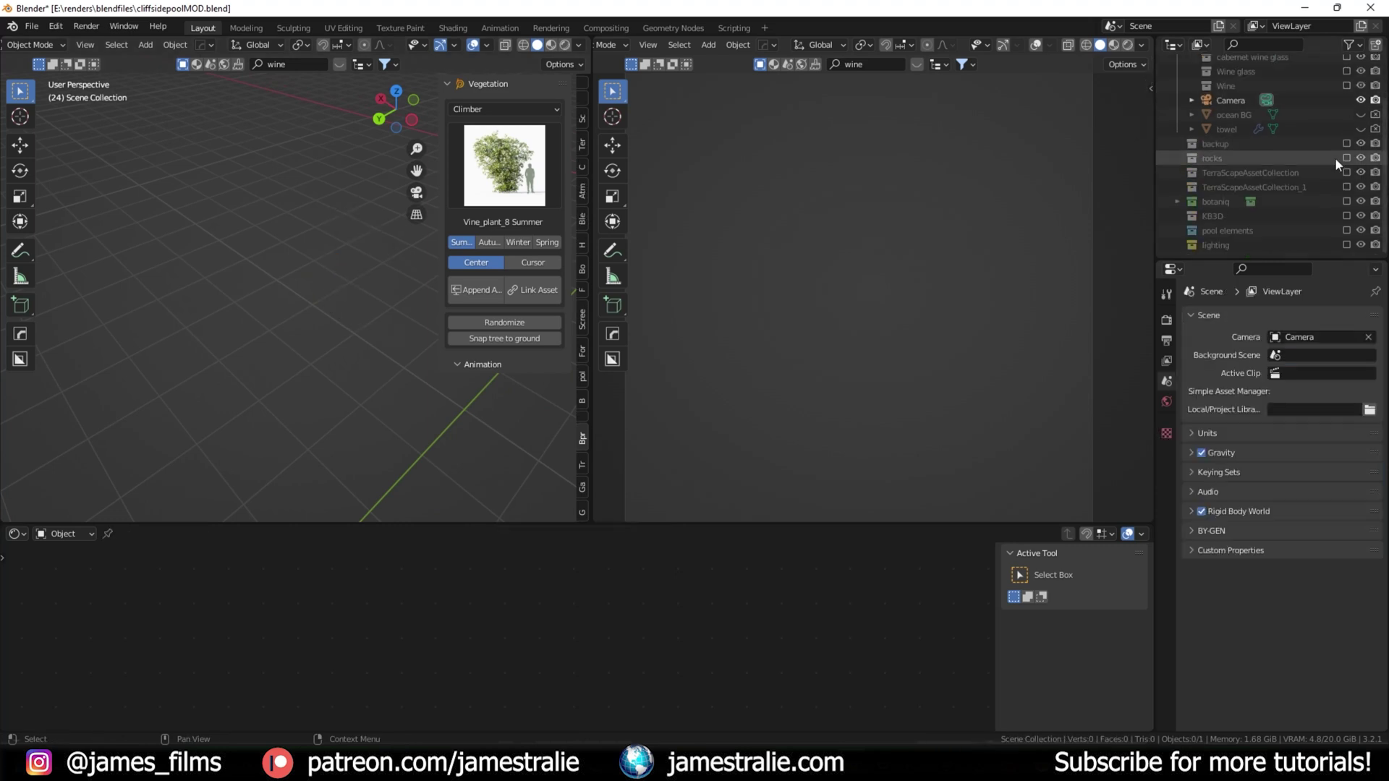
left_click(1346, 230)
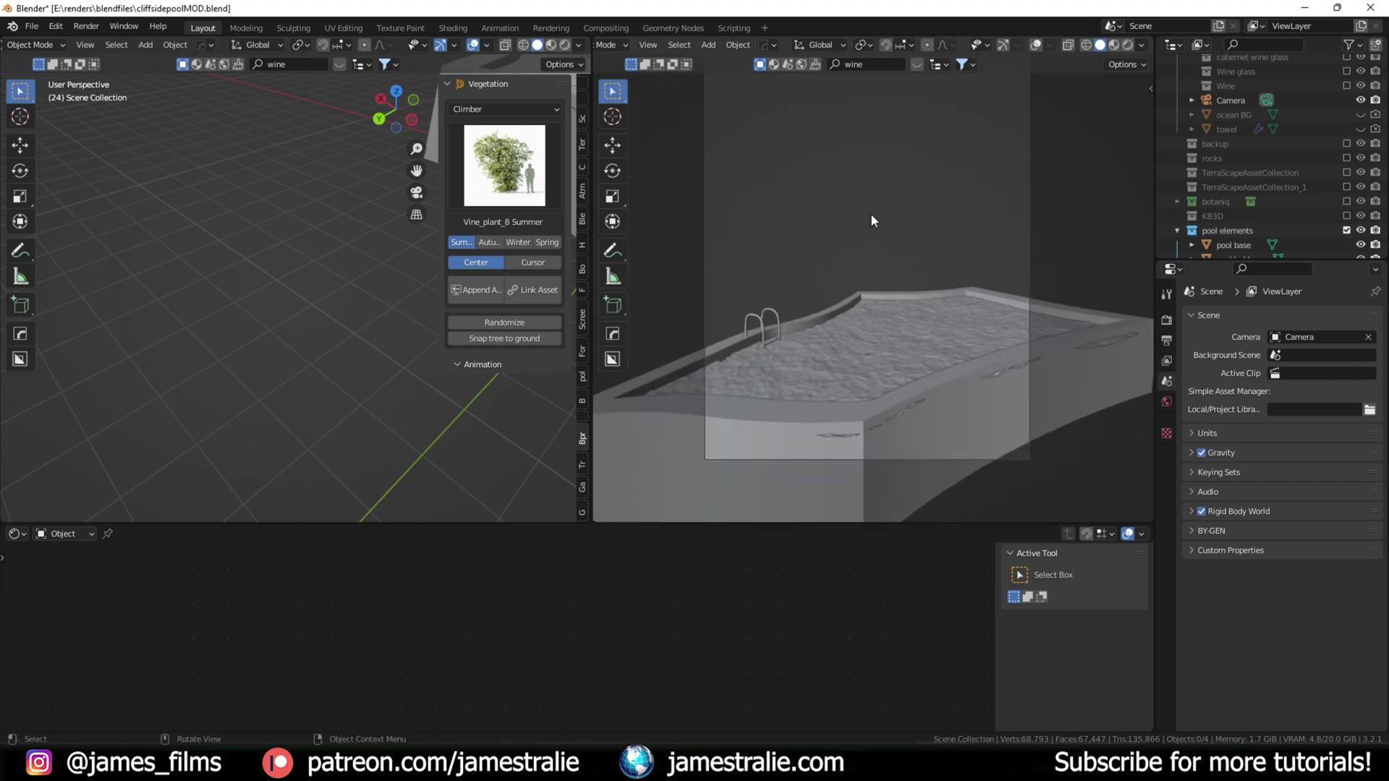
Step: Switch the camera viewport to Rendered shading, and enable the lighting collection
left_click(1131, 51)
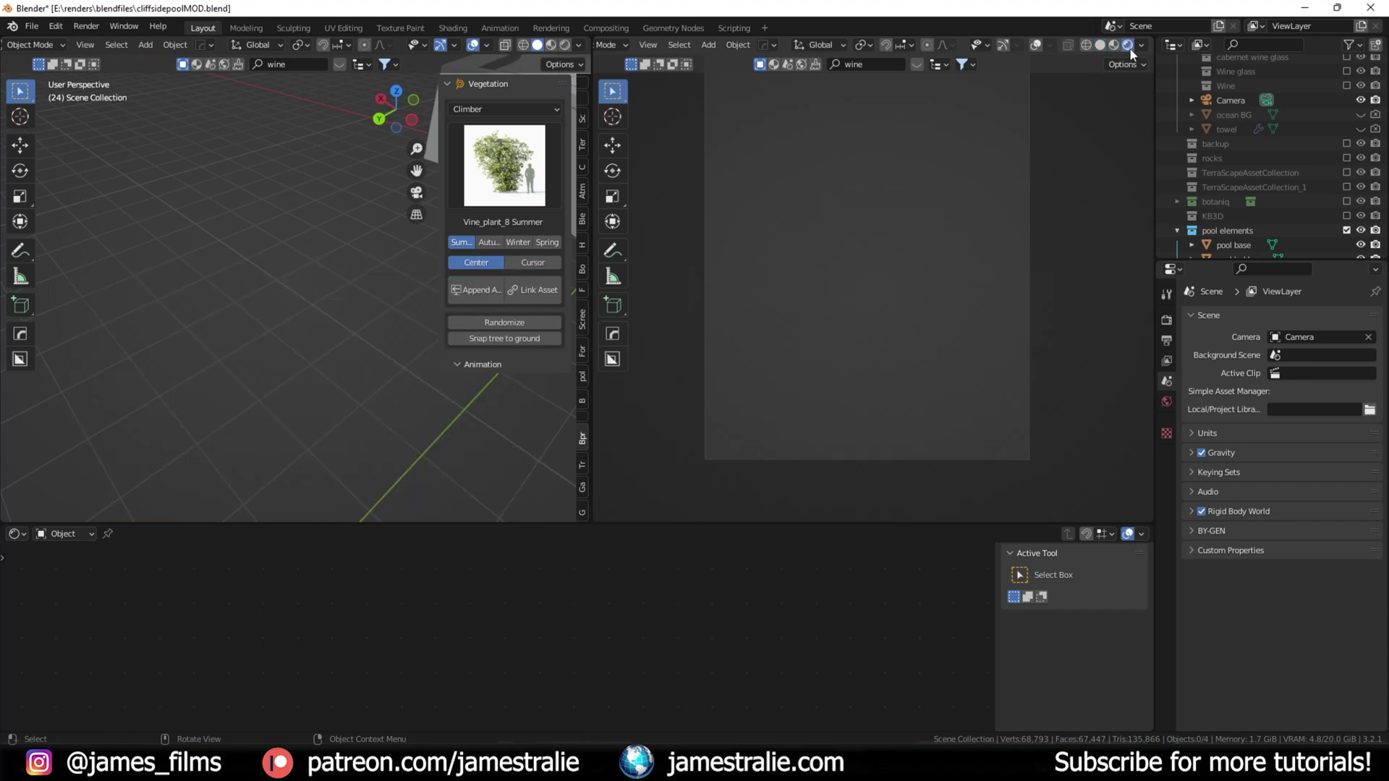
scroll(1300, 209, "down", 2)
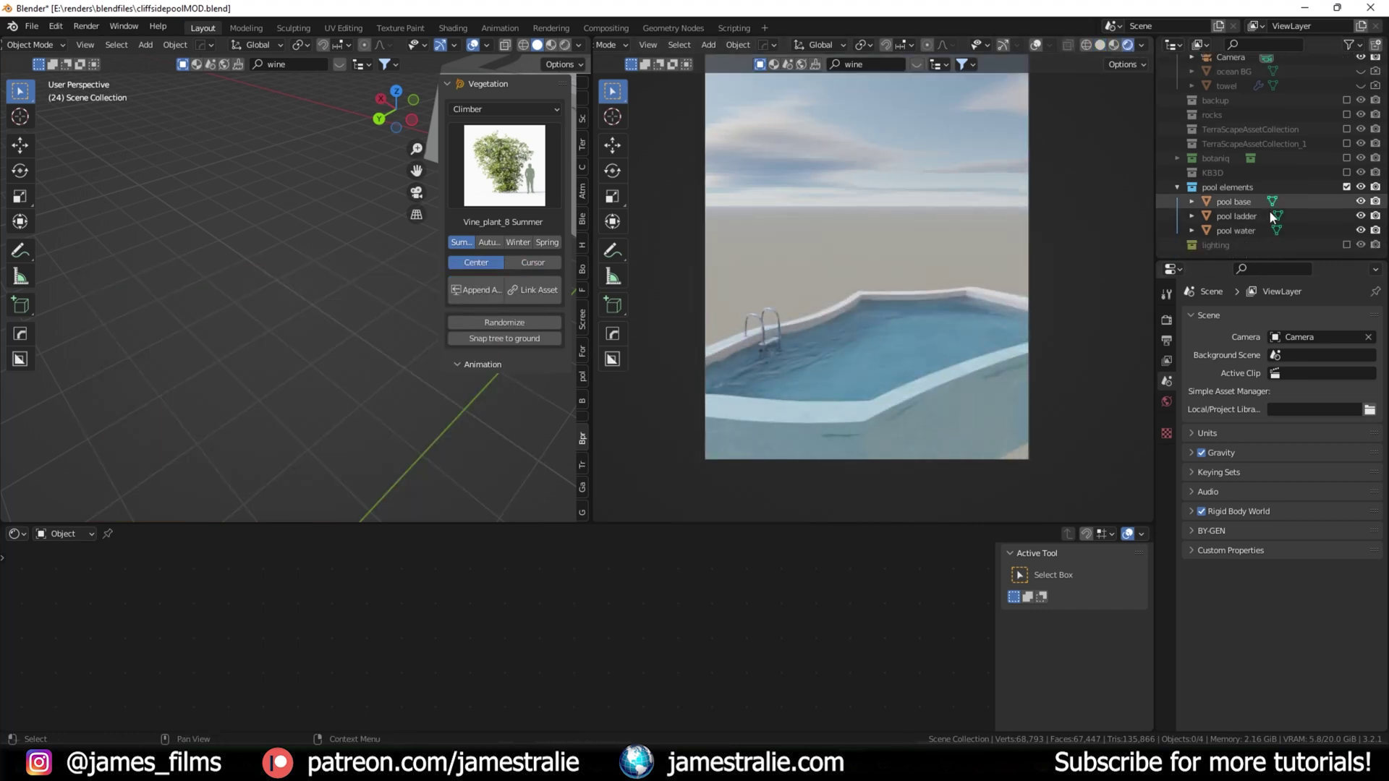
left_click(1346, 244)
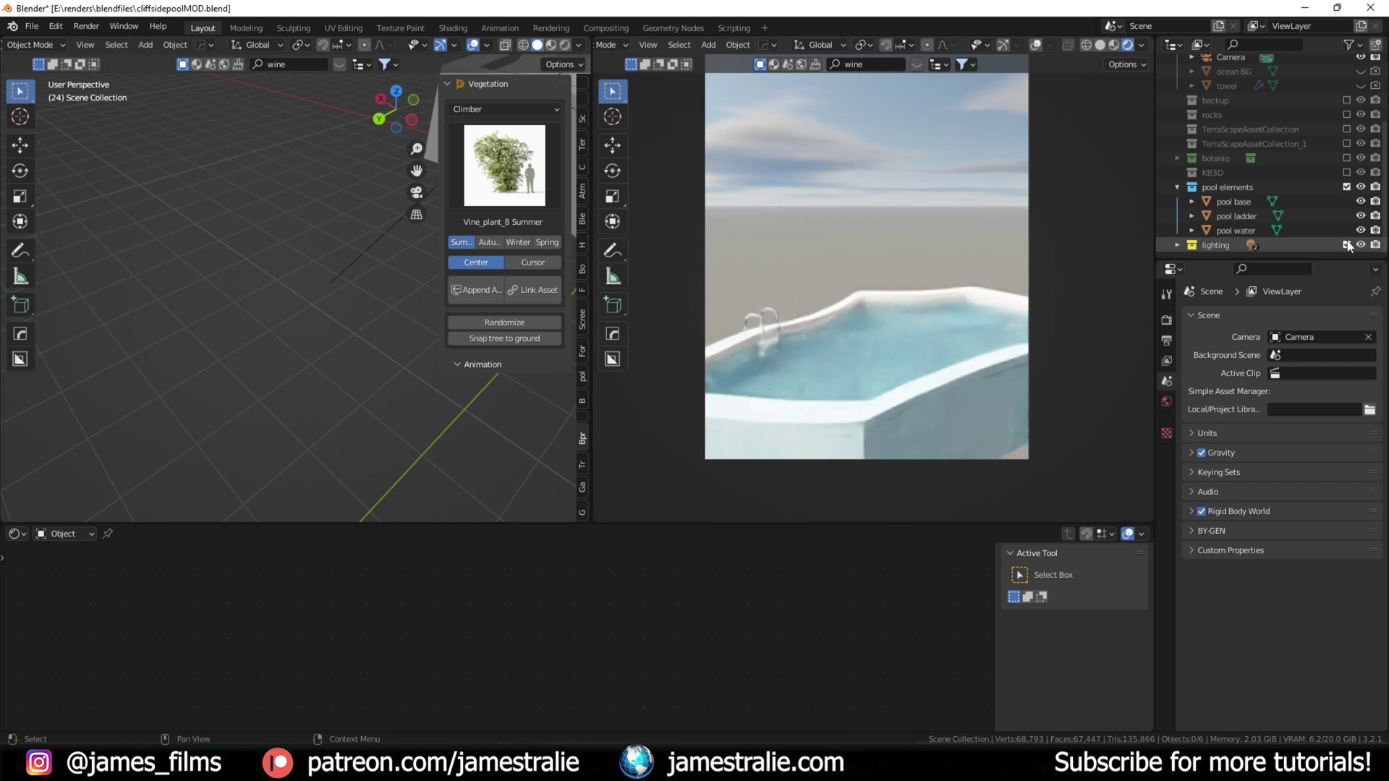
Step: Review the world's Physical Atmosphere settings for the sun and atmosphere, and bring the pool into sight in the user perspective viewport
left_click(1166, 401)
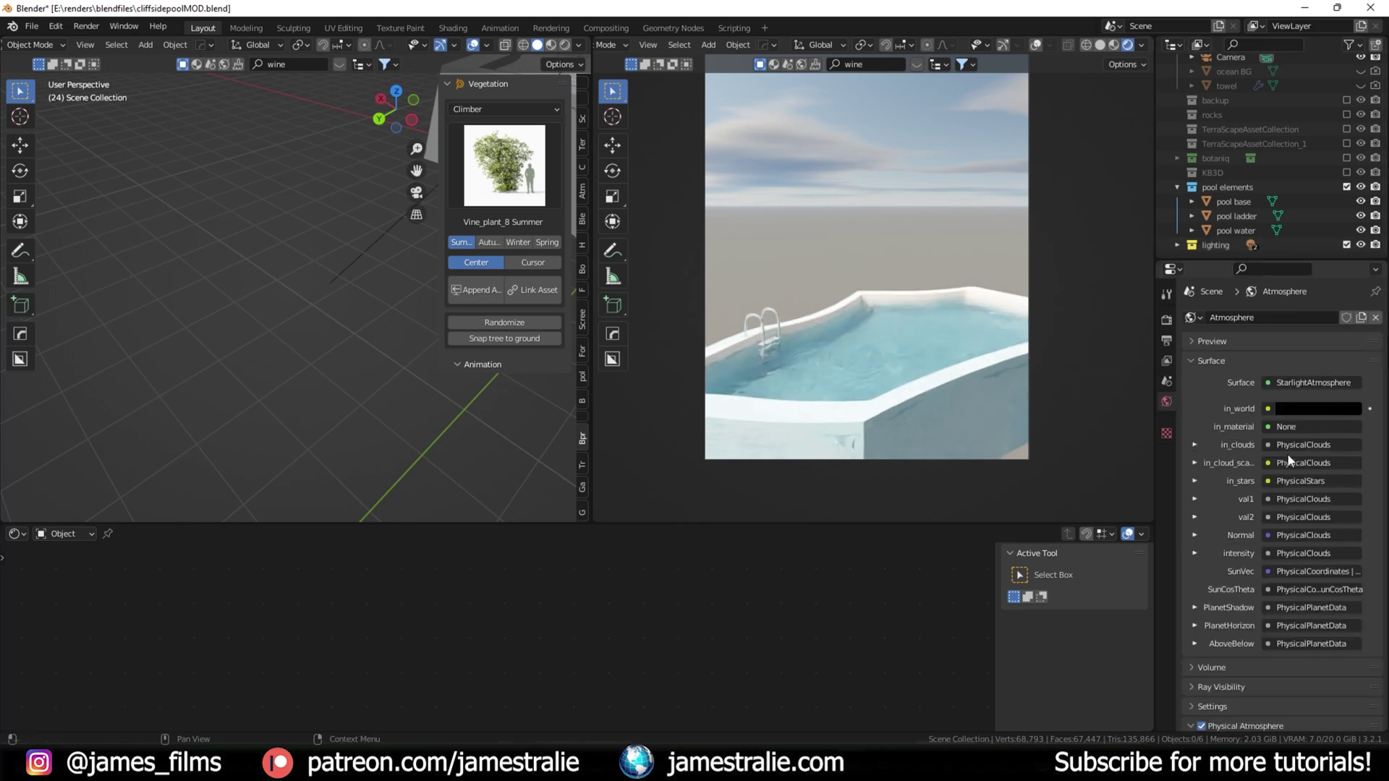
scroll(1271, 454, "down", 5)
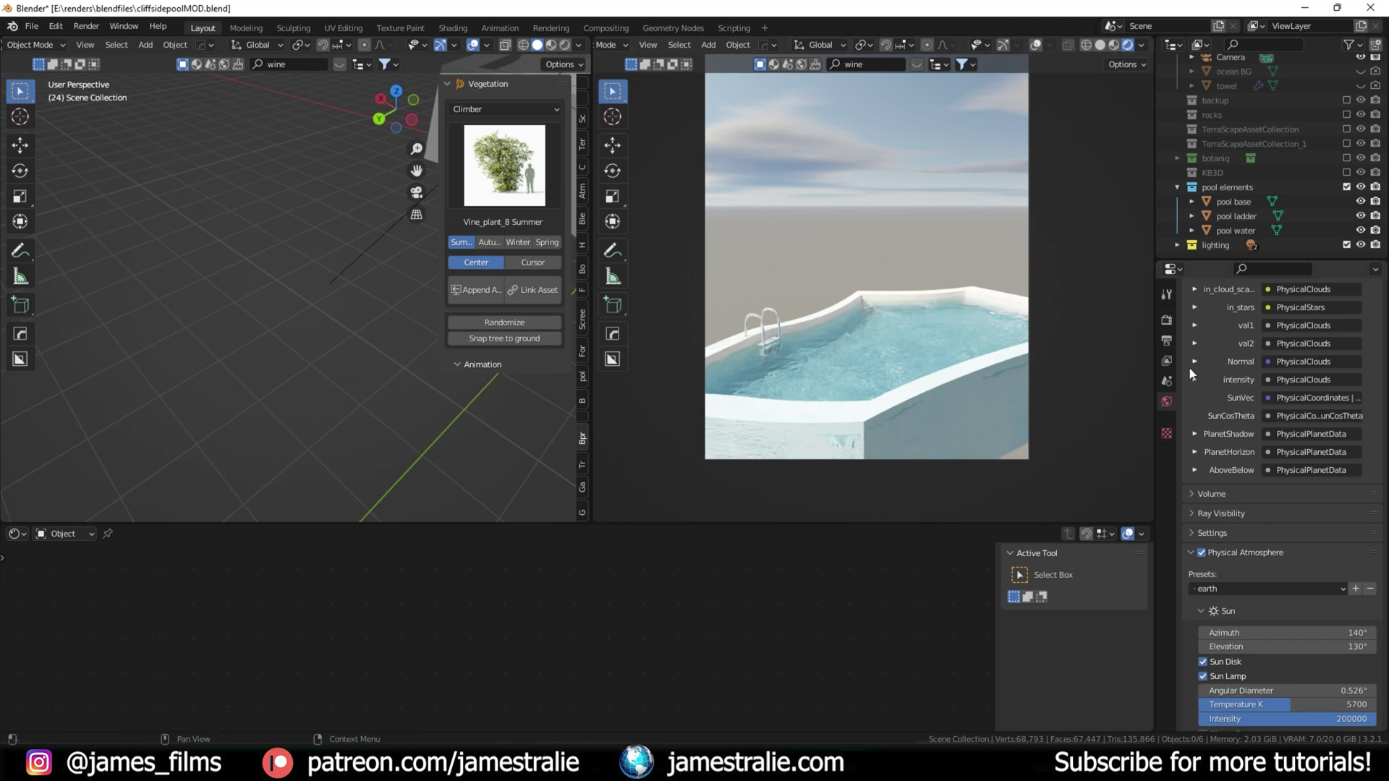
scroll(1217, 402, "down", 3)
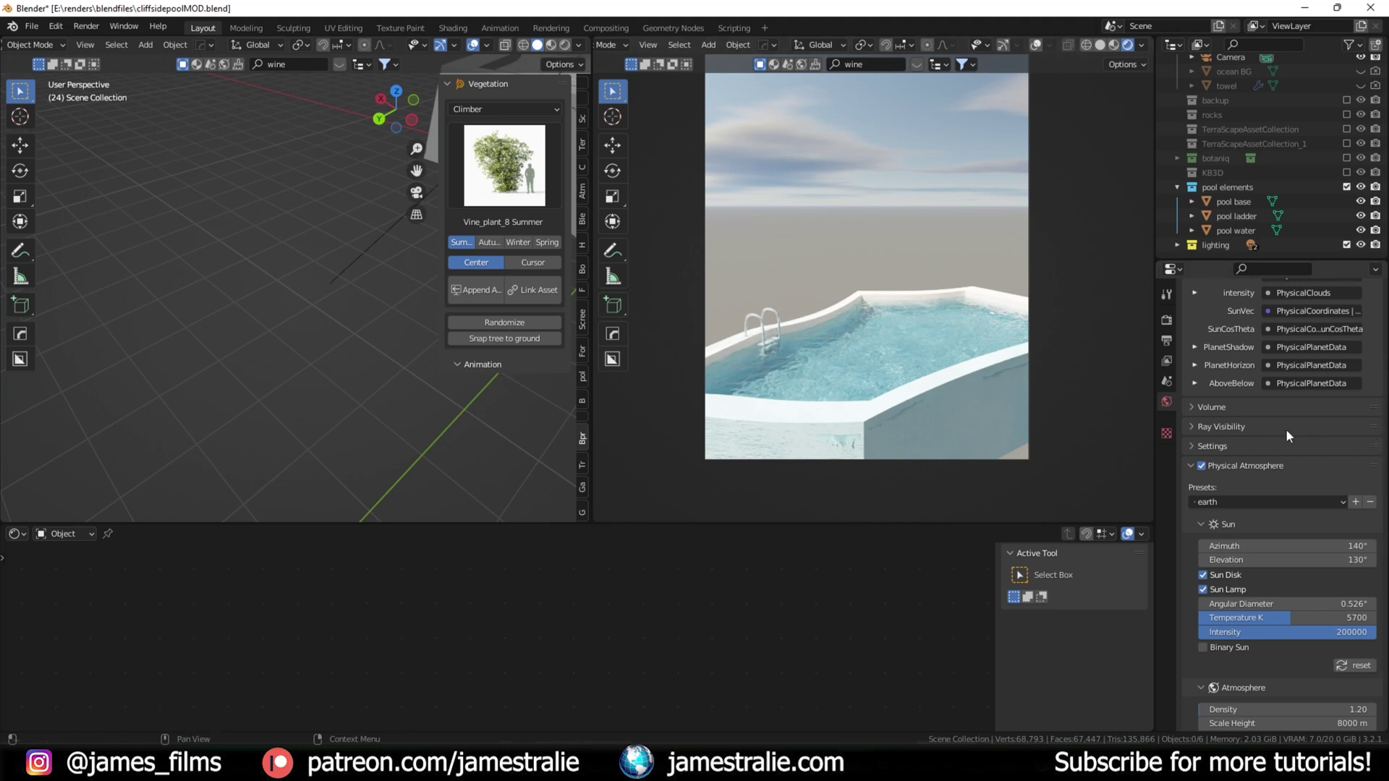
scroll(1283, 414, "down", 2)
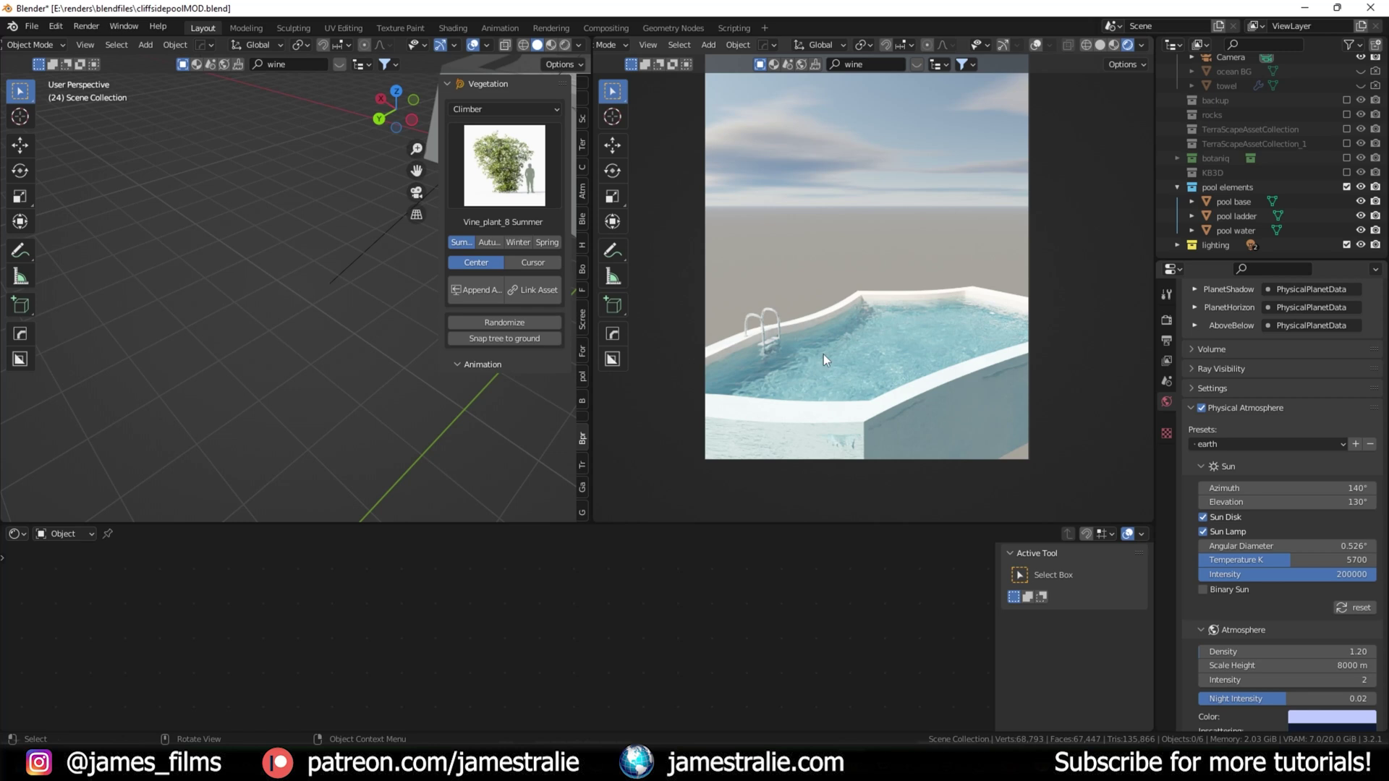
middle_click_drag(304, 333, 281, 410)
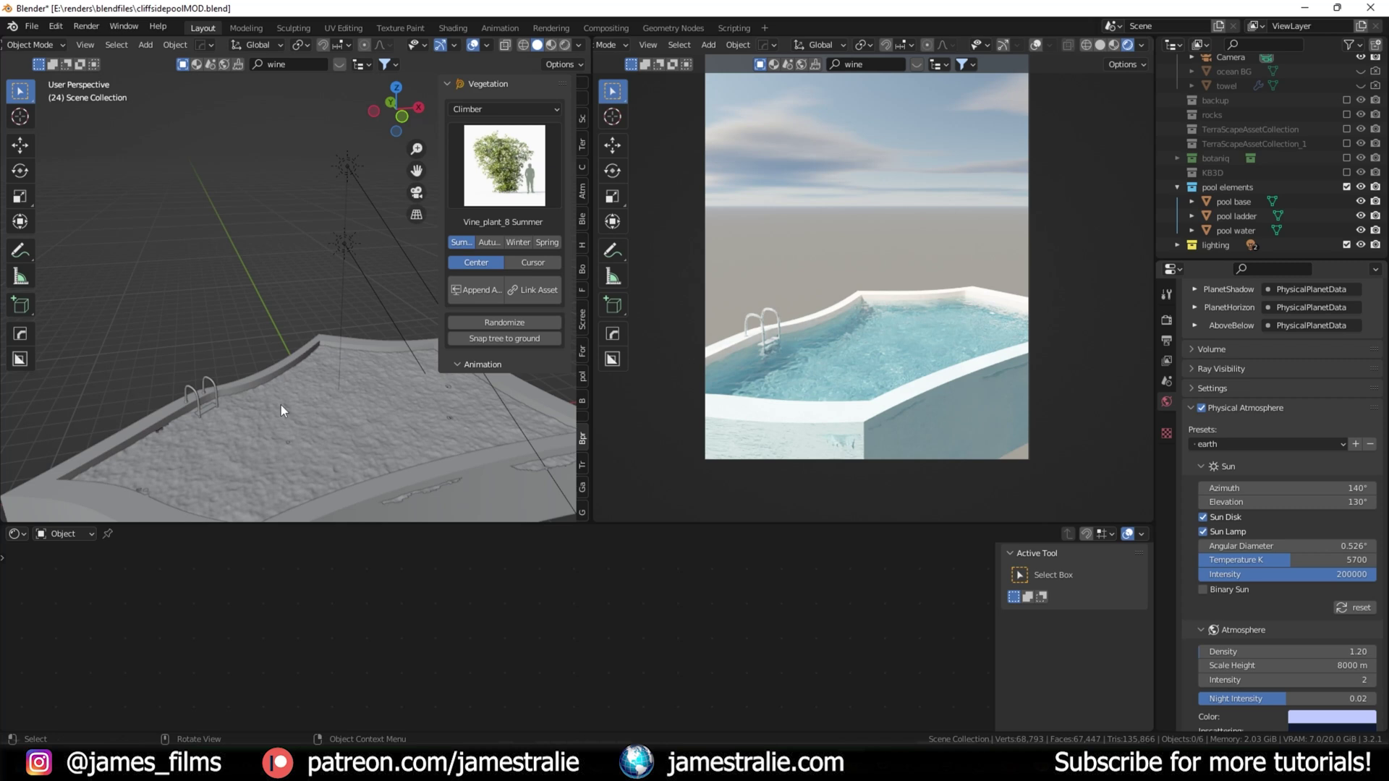
Step: Look at the render sampling and denoising settings, and inspect the pool and sun lamps from a closer angle
left_click(1166, 322)
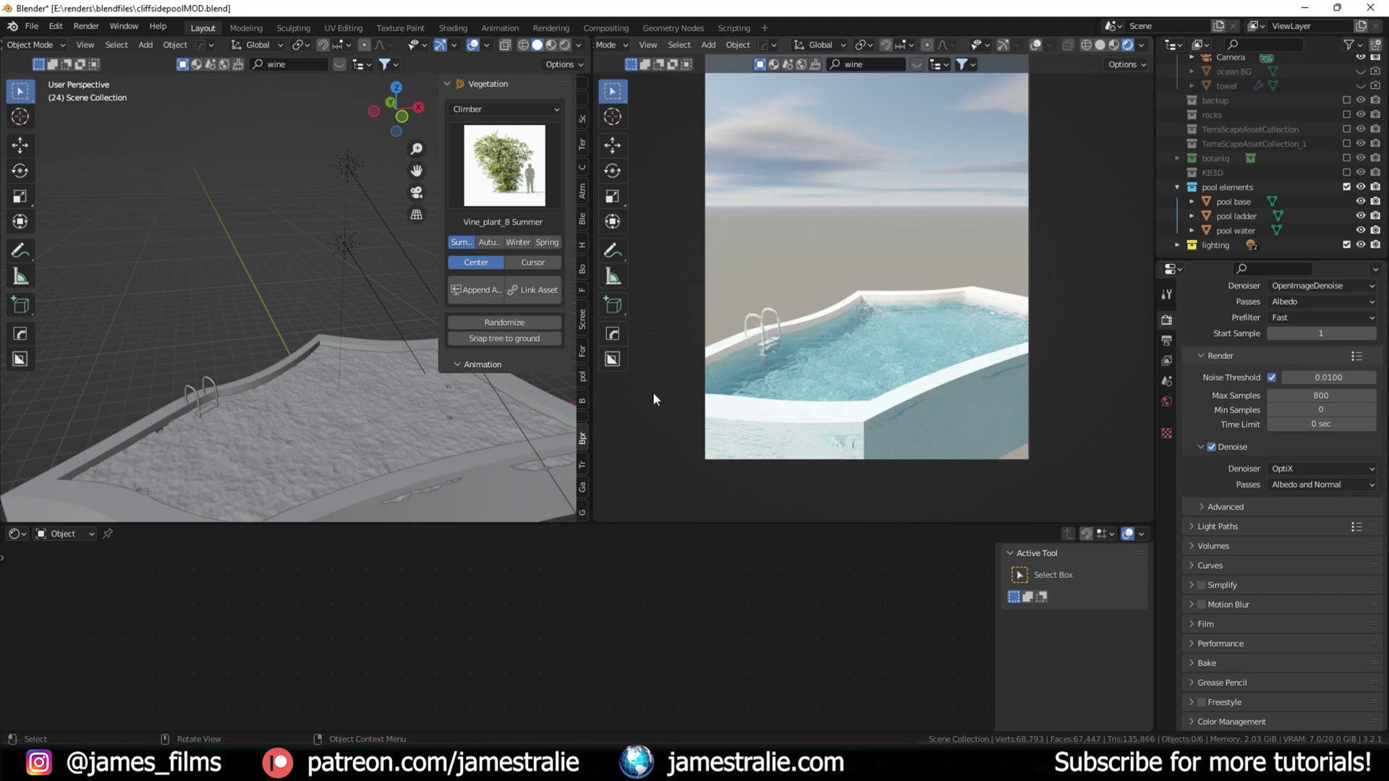
middle_click_drag(381, 479, 348, 436)
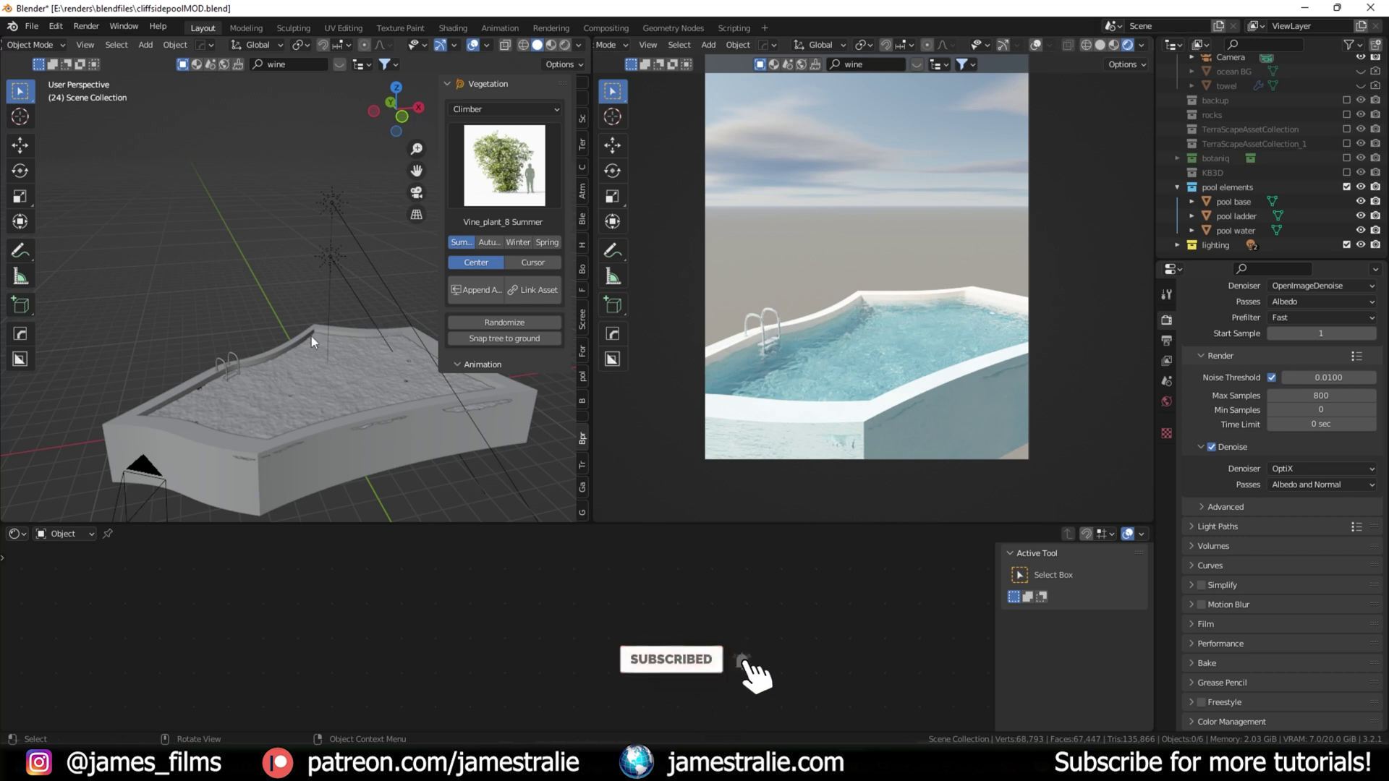
mouse_move(332, 392)
middle_mouse_down()
mouse_move(328, 406)
mouse_move(340, 382)
mouse_move(334, 394)
middle_mouse_up()
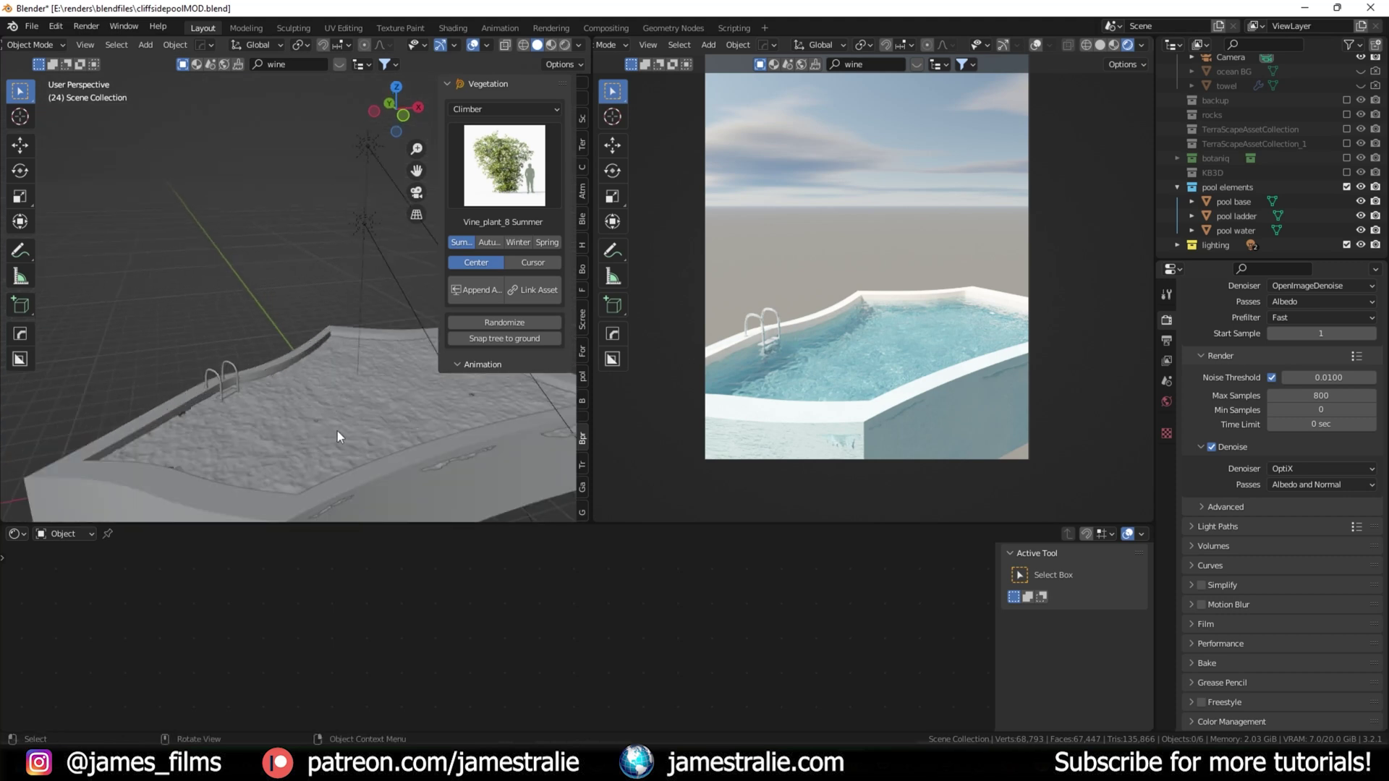
Step: Select the pool water and examine the shader nodes of its water glass material
left_click(358, 433)
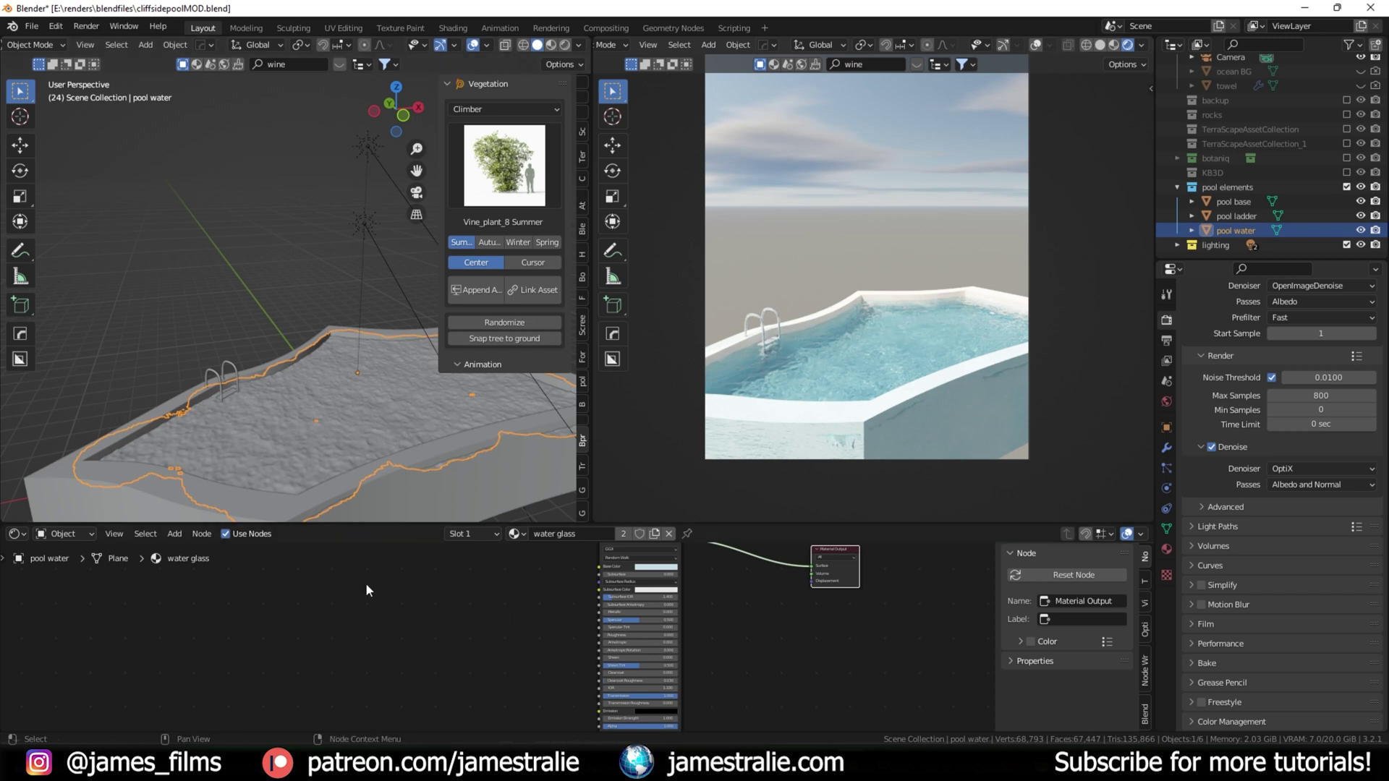
scroll(506, 638, "up", 2)
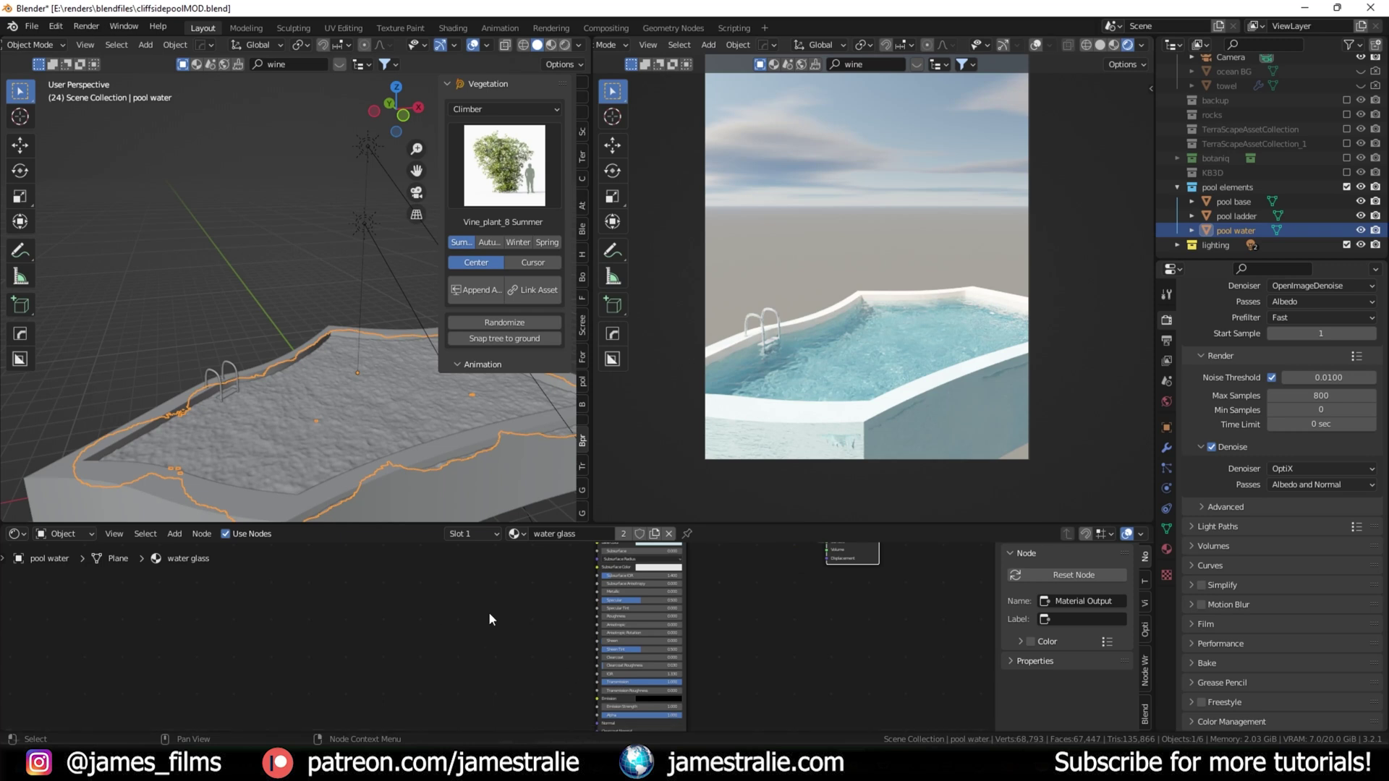
scroll(482, 615, "down", 3)
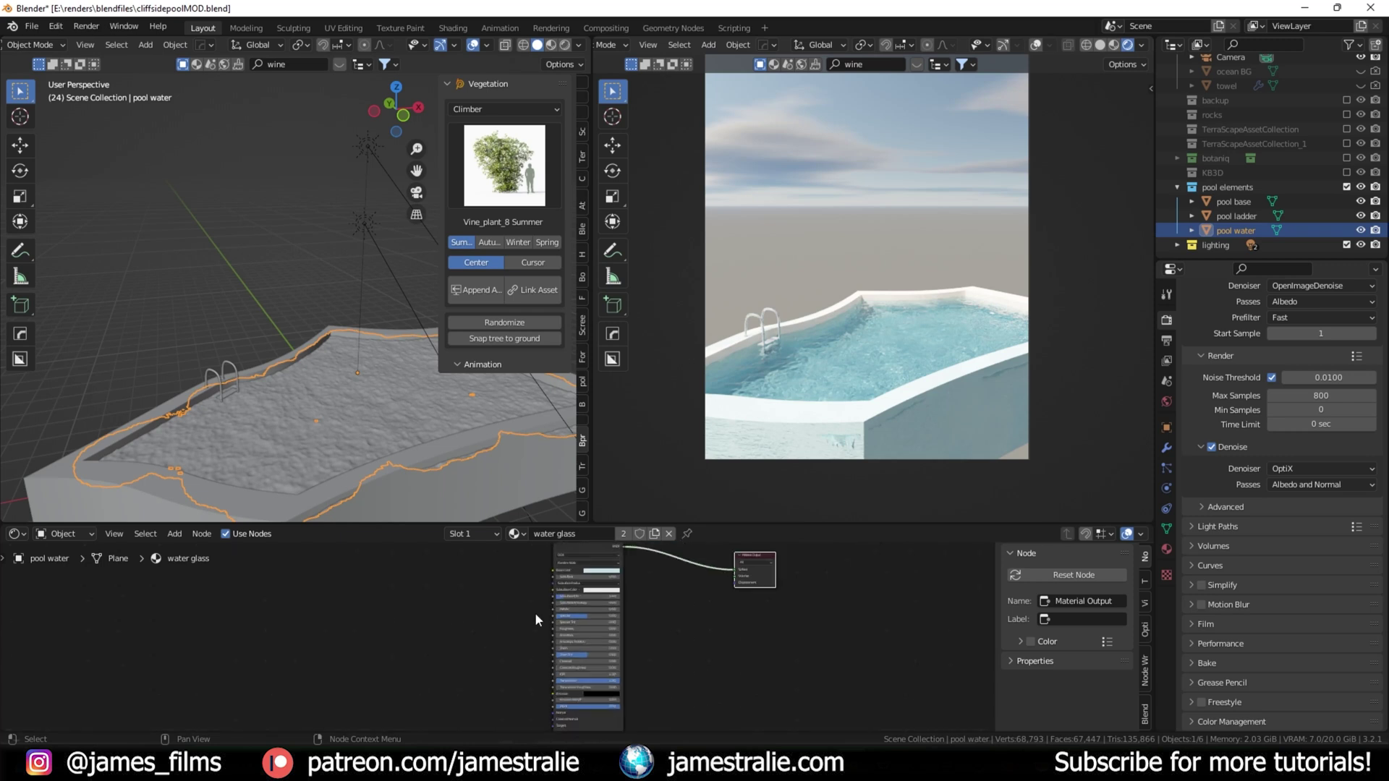
middle_click_drag(448, 638, 486, 620)
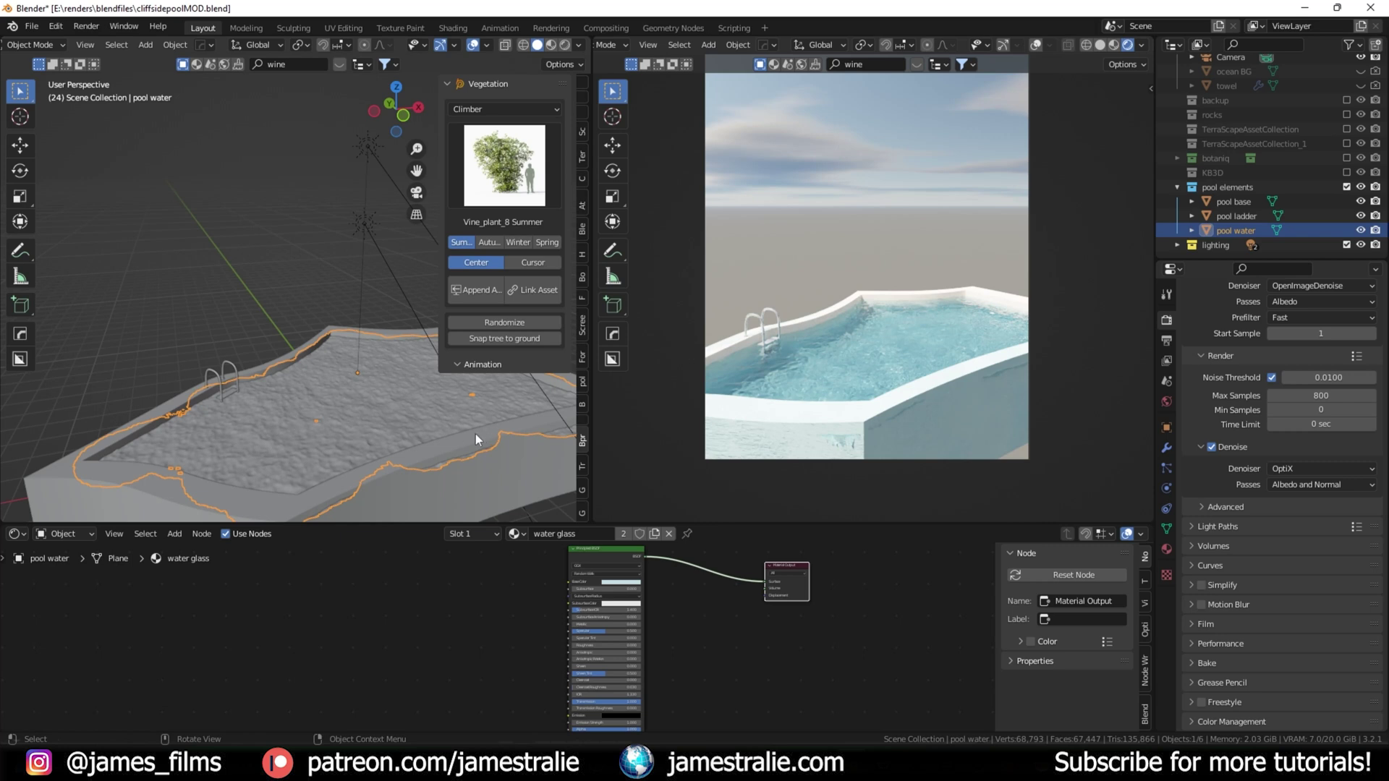
Step: Look at the Caustics options in the pool water's object shading settings, including Cast Shadow Caustics
left_click(1167, 428)
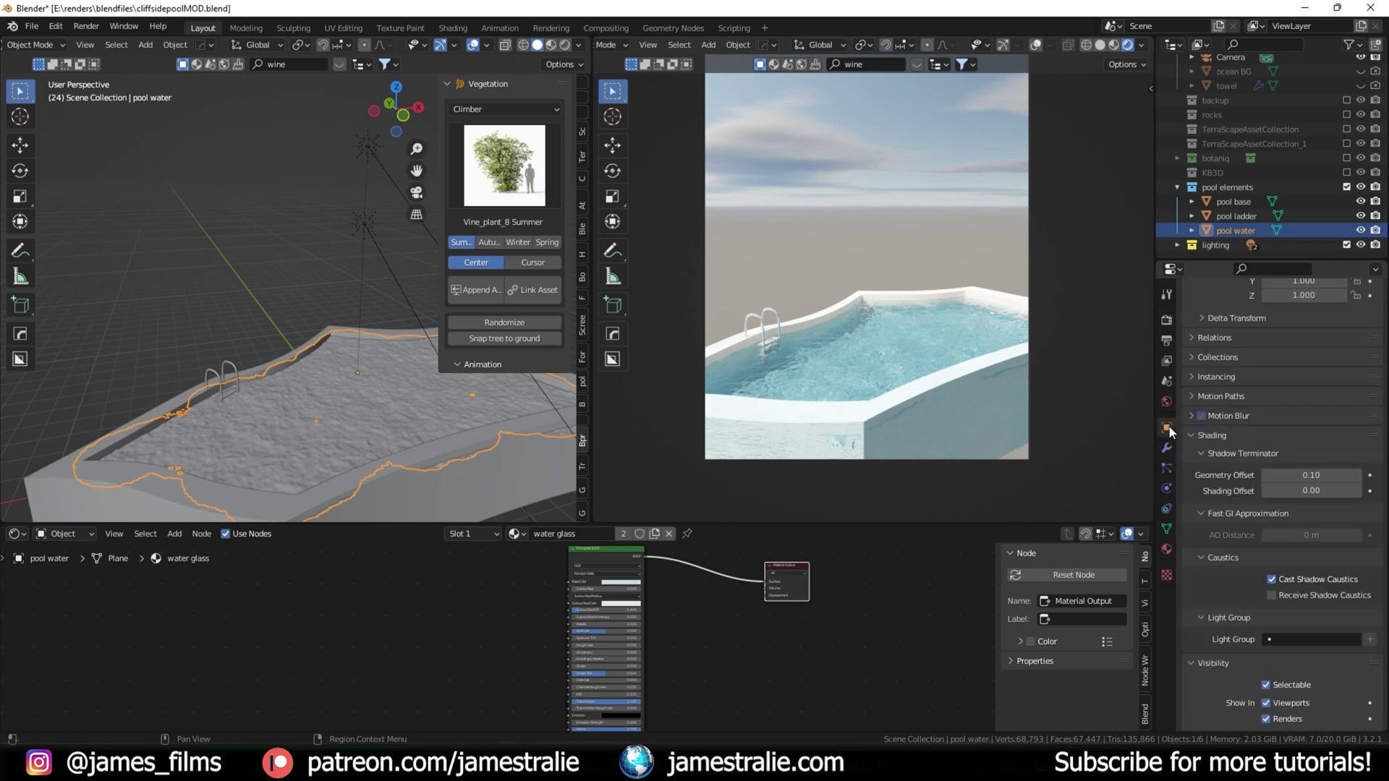
left_click(1185, 434)
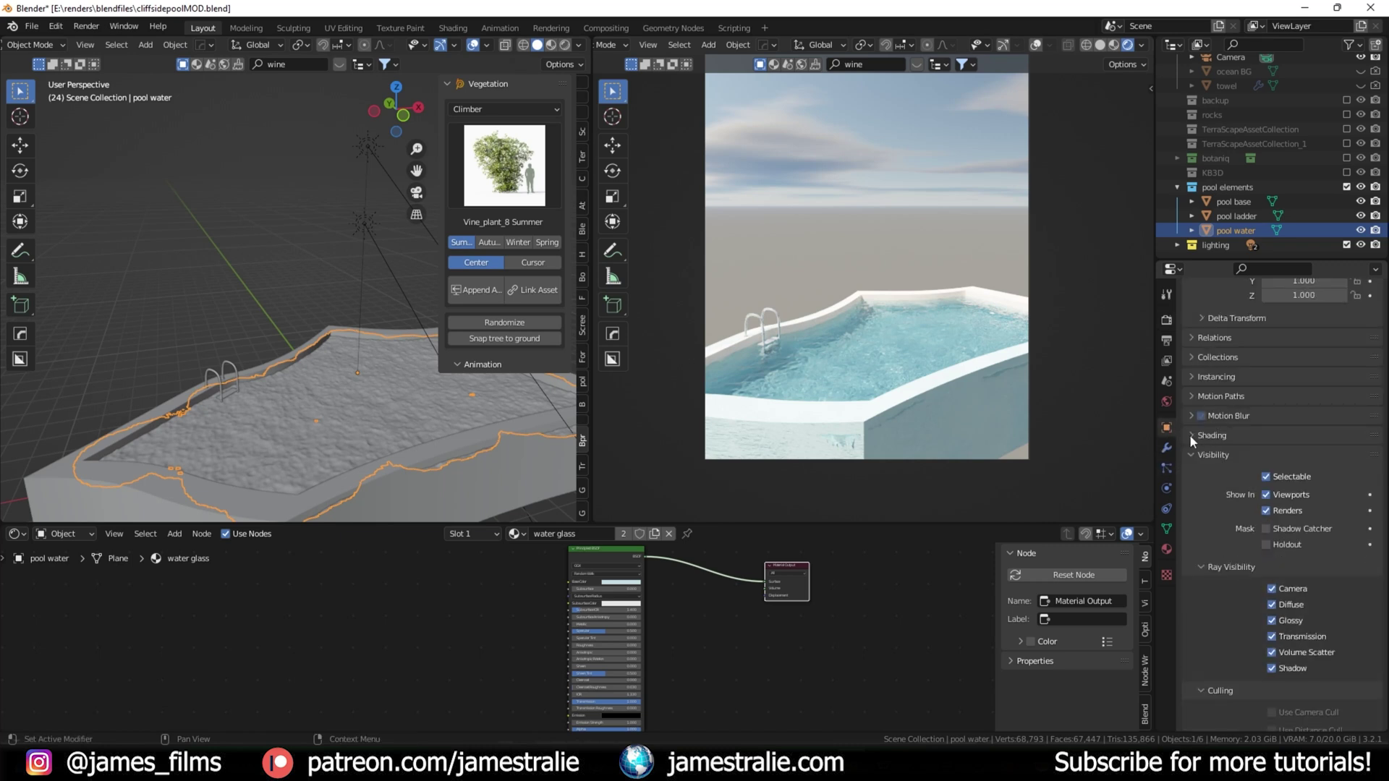
left_click(1189, 434)
scroll(1190, 484, "down", 3)
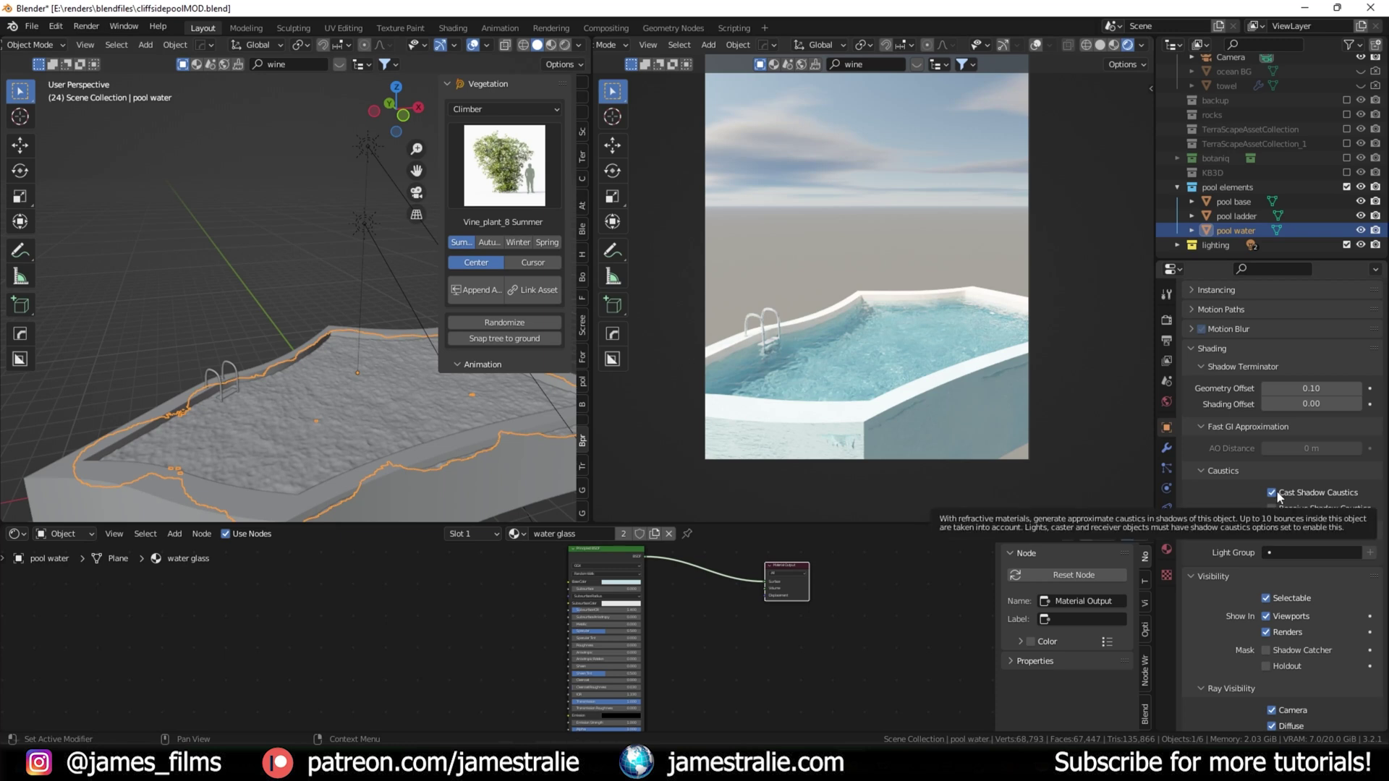
Step: Hide the pool water, and select the pool base to review its caustics options and pool plaster nodes
left_click(1360, 230)
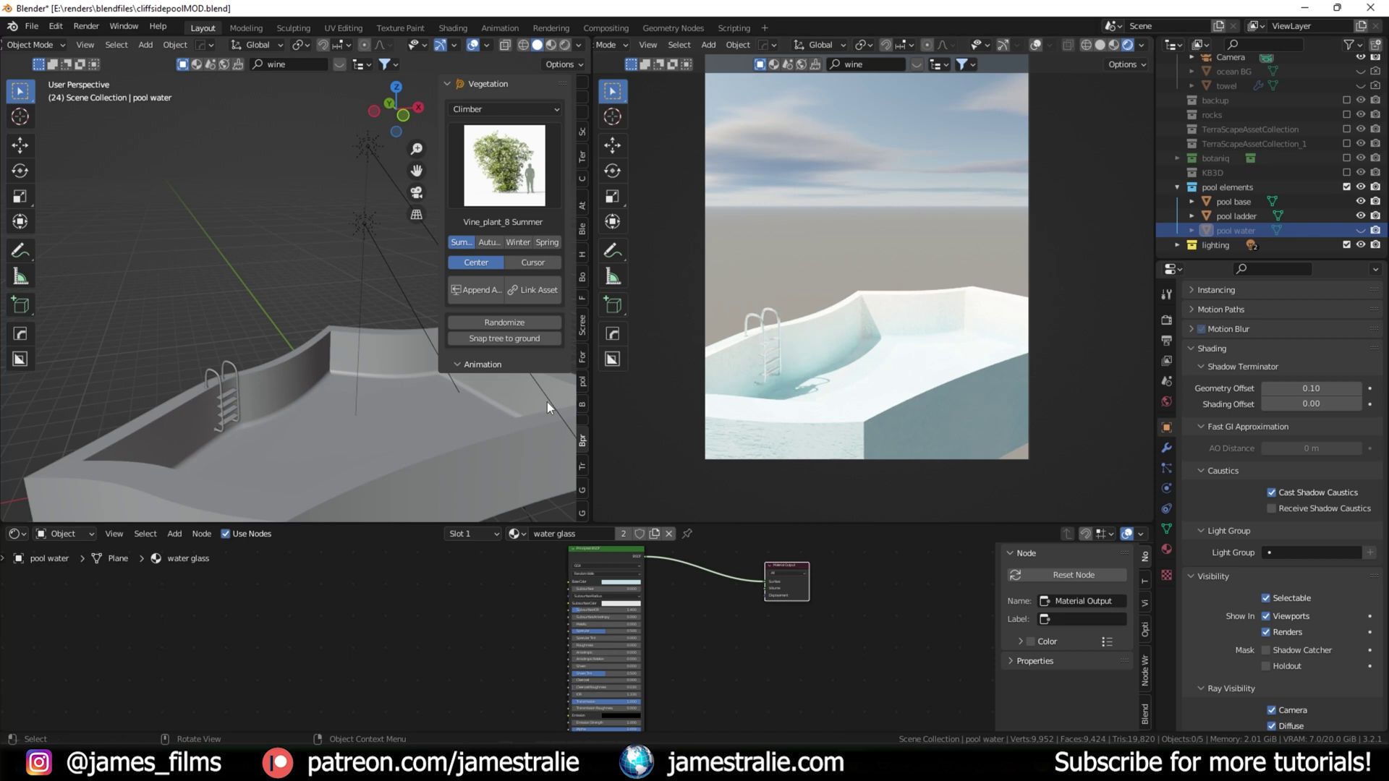
left_click(444, 429)
scroll(607, 608, "down", 2)
middle_click_drag(596, 611, 472, 649)
scroll(507, 630, "down", 2)
scroll(484, 550, "down", 1)
scroll(478, 627, "up", 5)
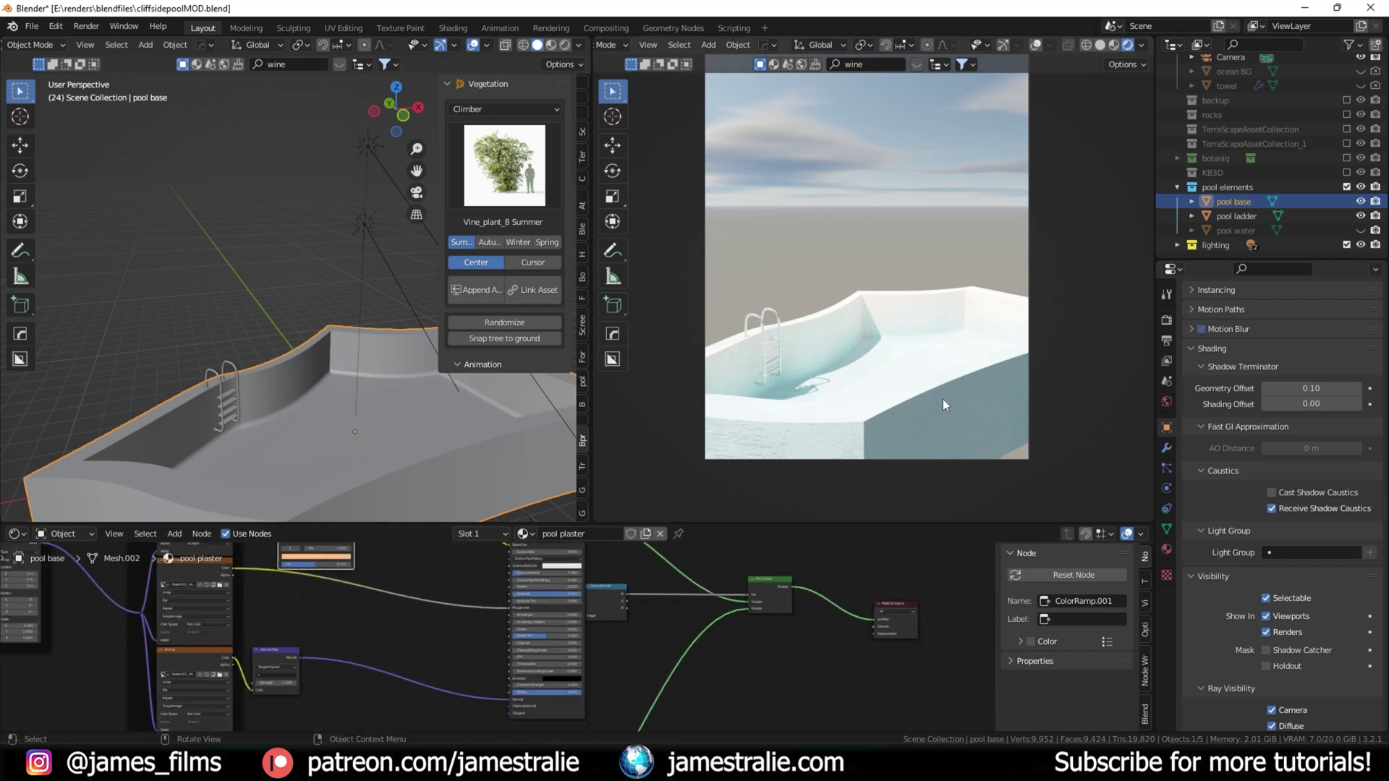
Step: Inspect the empty pool's walls up close in the rendered view, and compare them with the Instagram reference photo in the browser
scroll(827, 389, "up", 3)
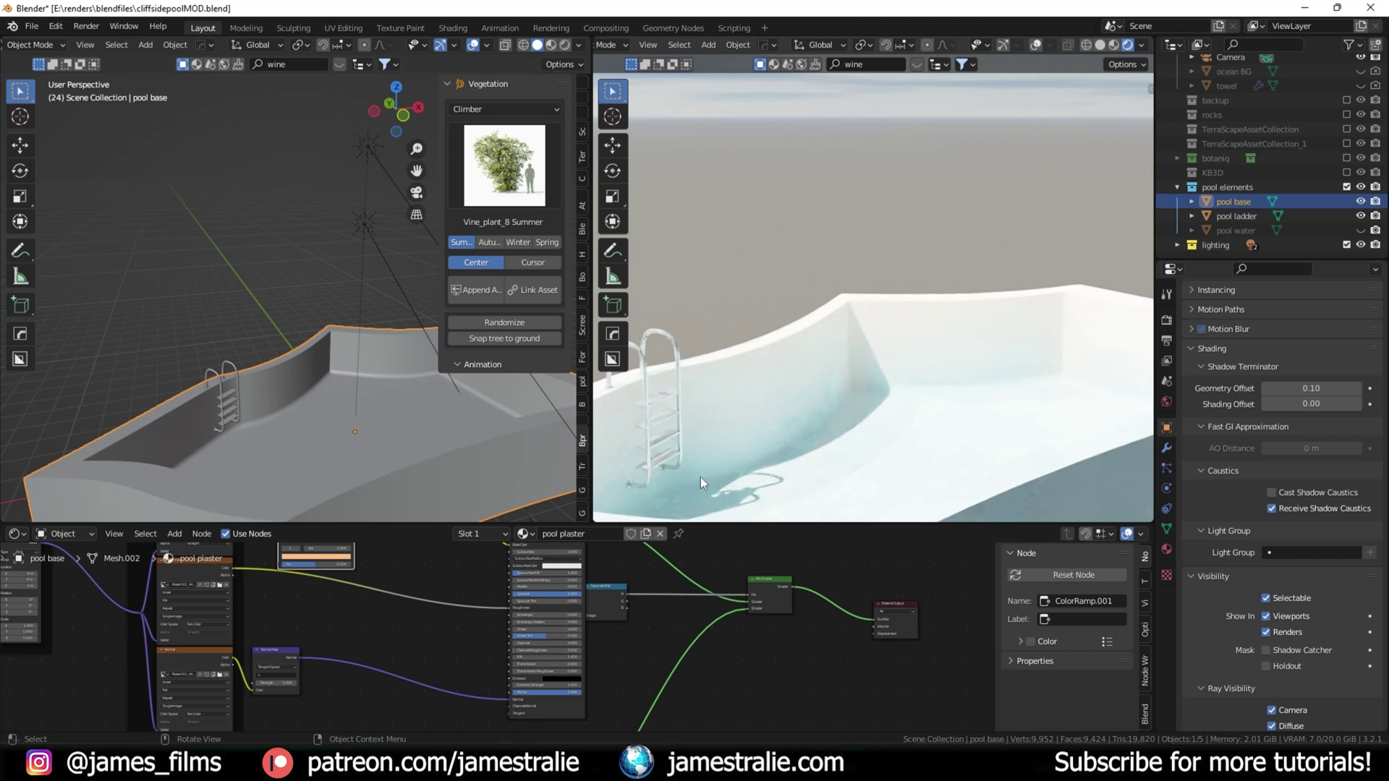
scroll(705, 475, "up", 3)
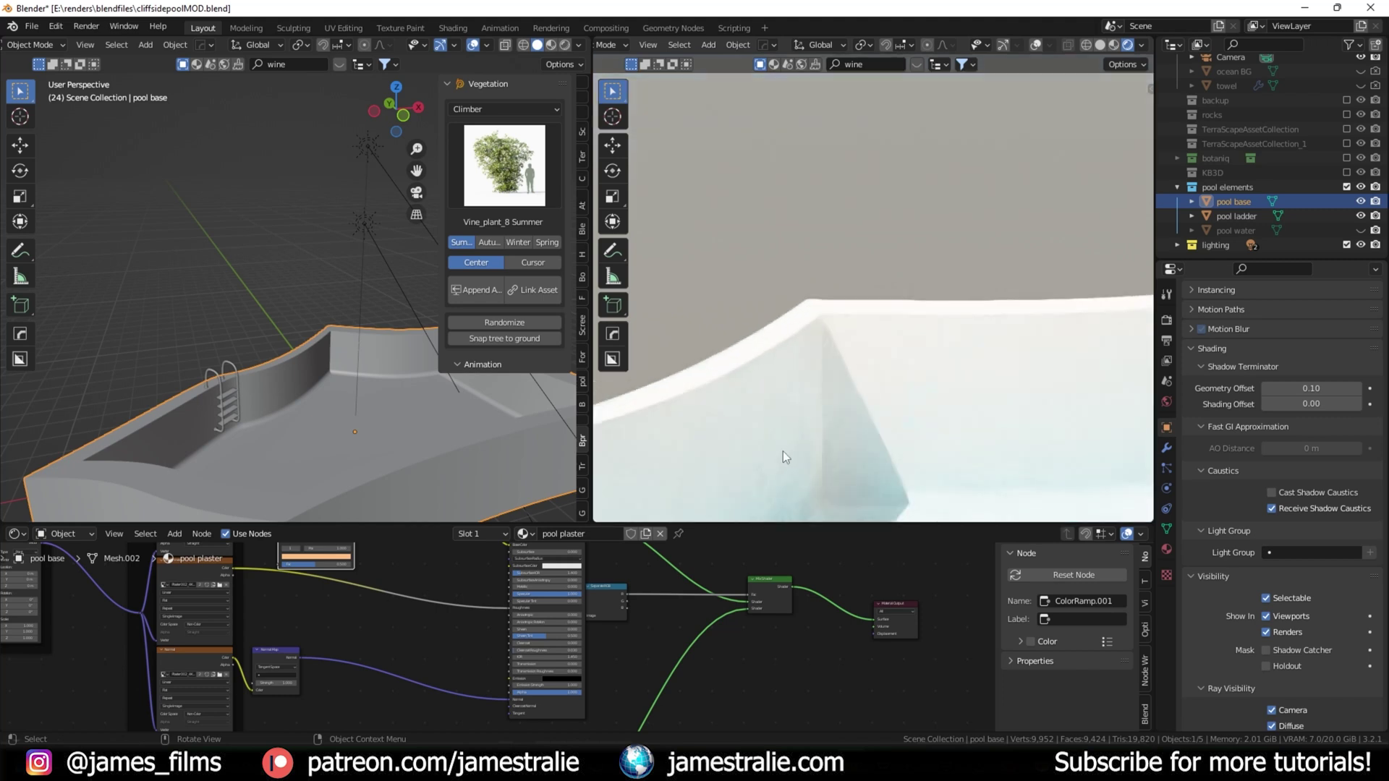
scroll(790, 447, "down", 2)
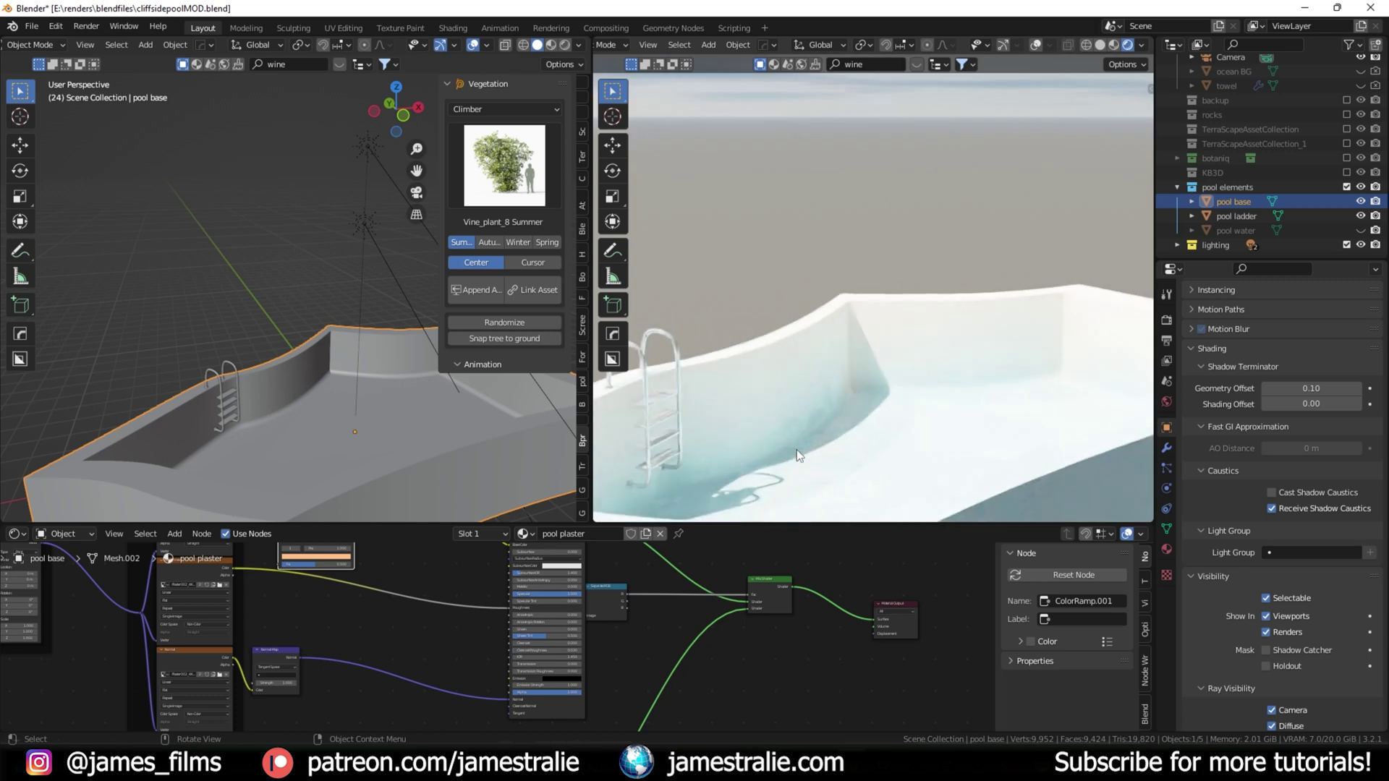
scroll(835, 446, "down", 1)
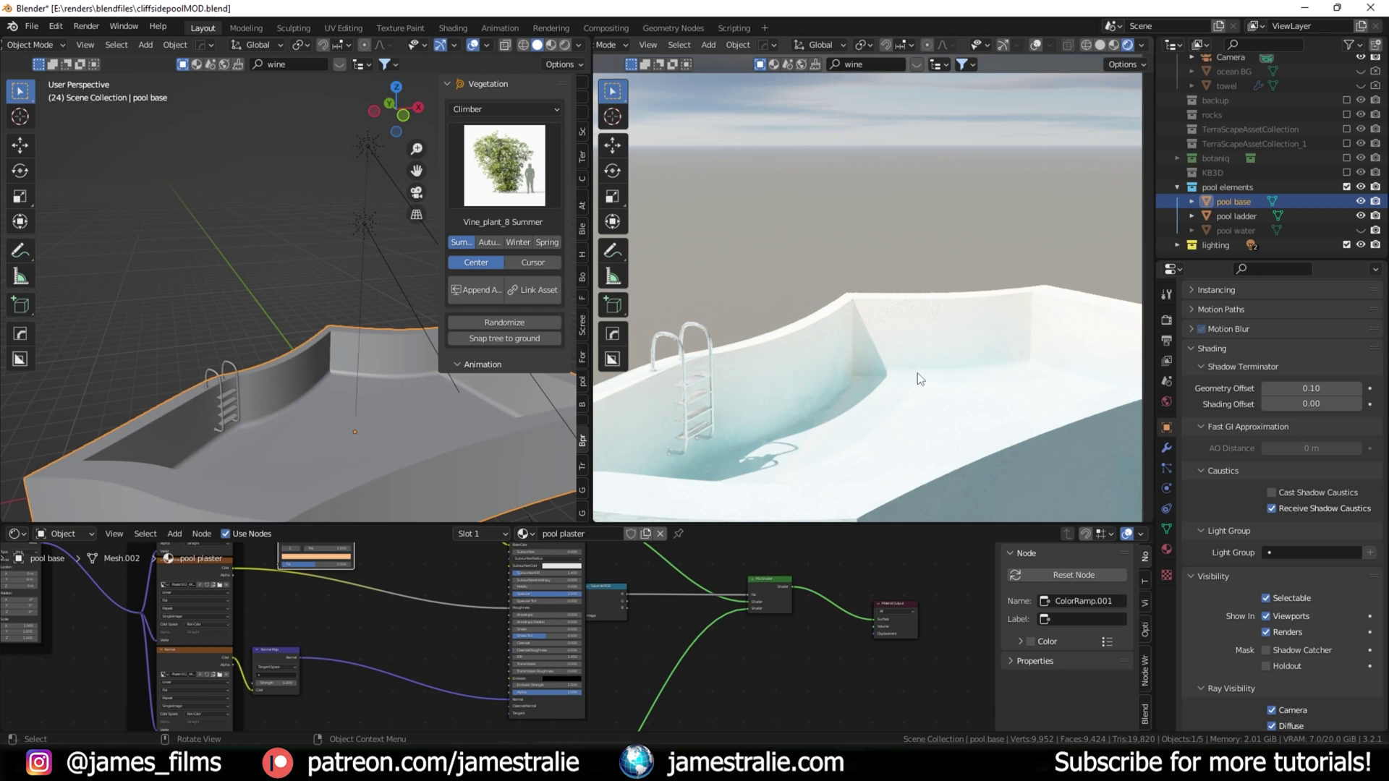
key("alt+Tab")
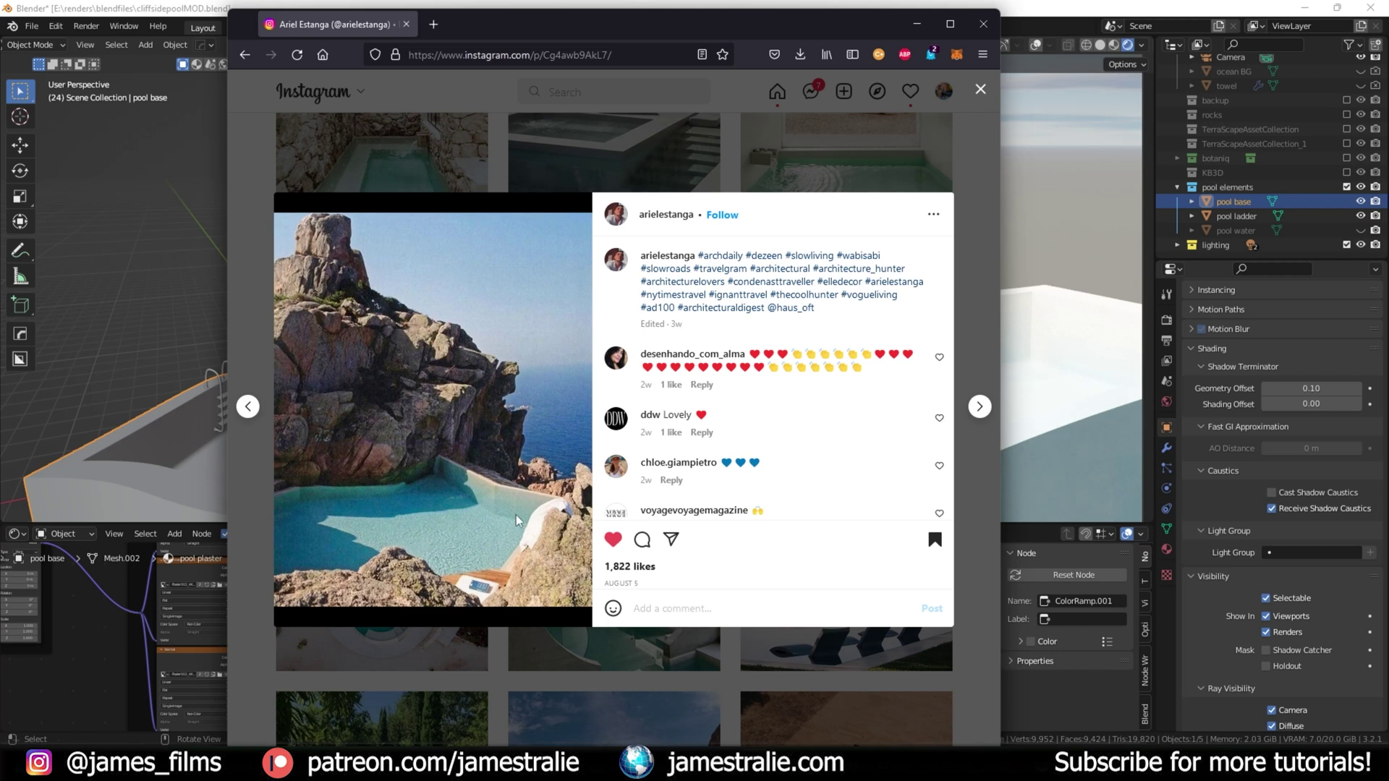
left_click(652, 7)
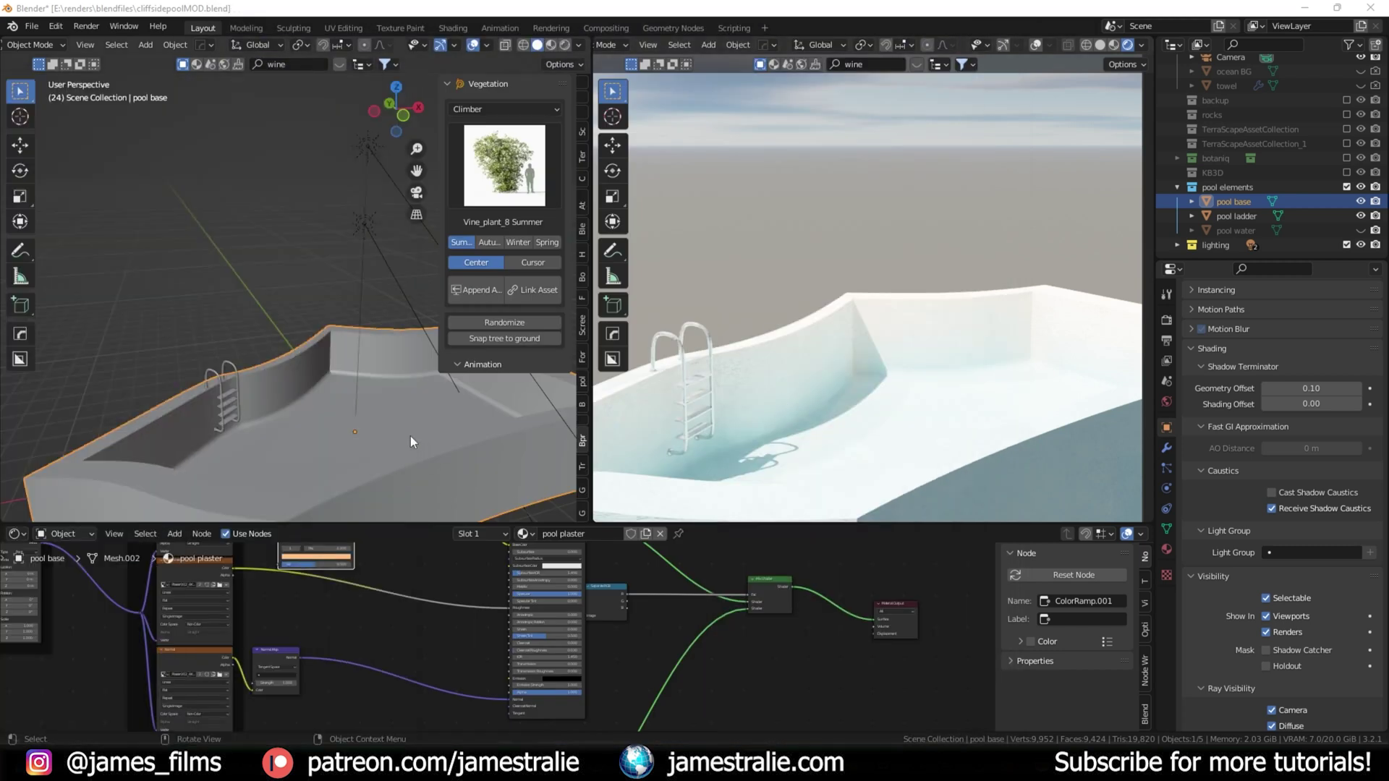
Step: Check the pool ladder's caustics options, and make the pool water visible again in the rendered camera view
scroll(1247, 483, "down", 2)
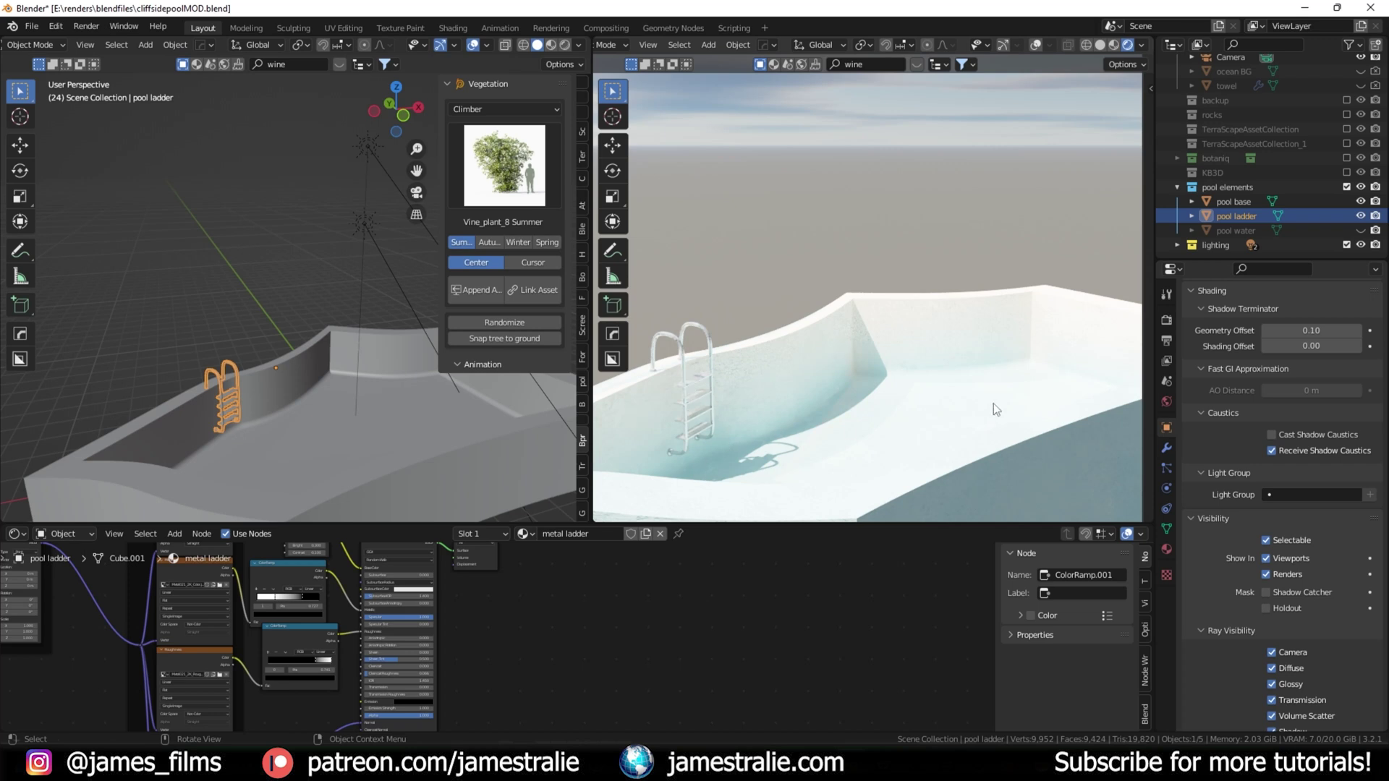
left_click(1361, 230)
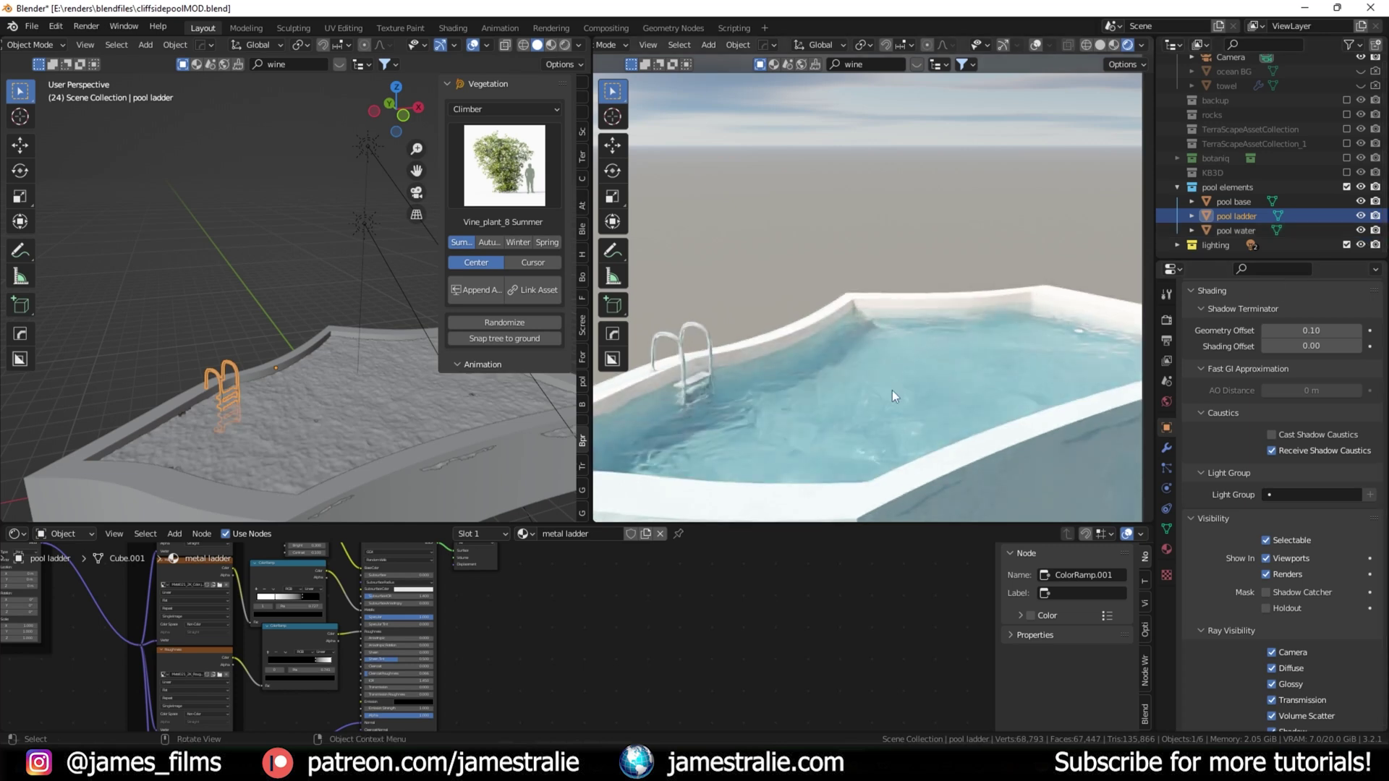
key("KP_0")
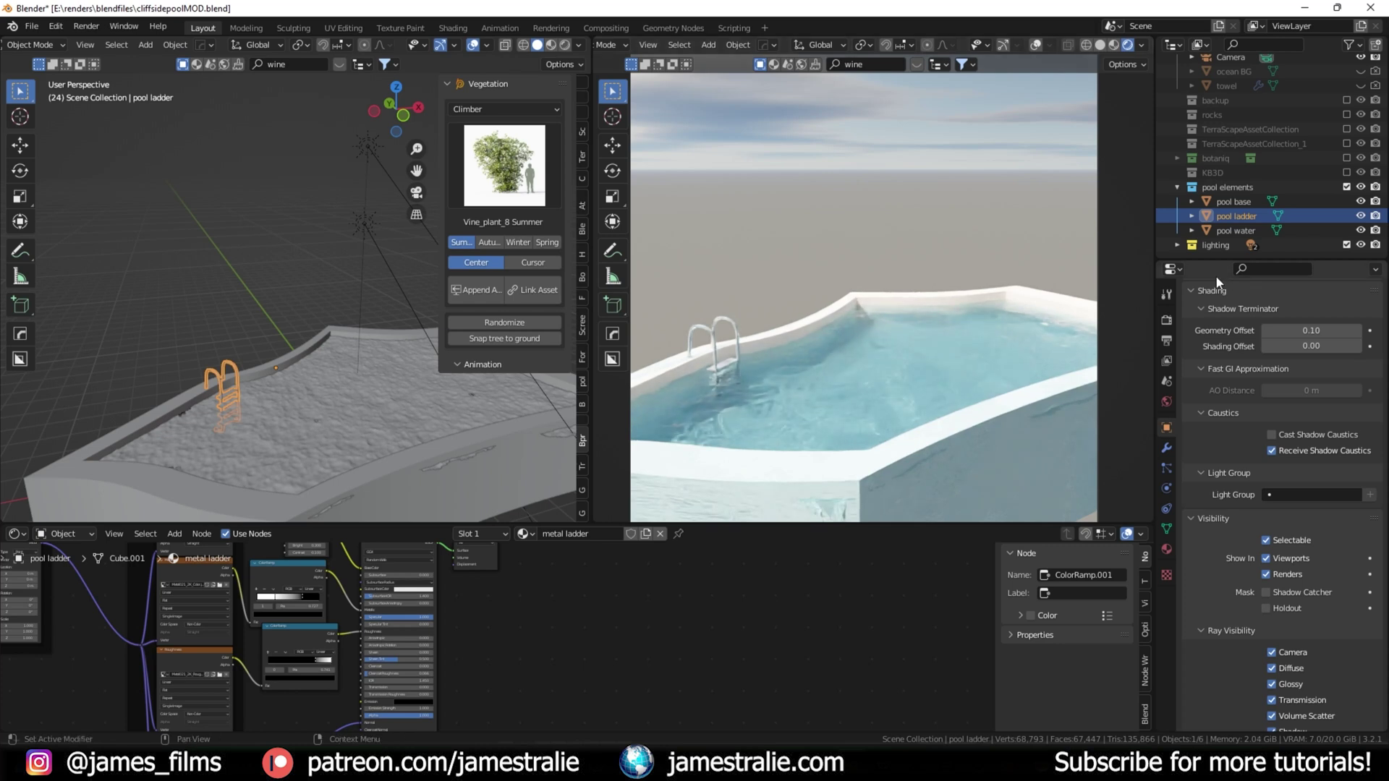
Step: Expand the lighting collection and compare the light settings of Starlight Sun and Sun, including Strength and Shadow Caustics
left_click(1177, 245)
scroll(1185, 232, "down", 1)
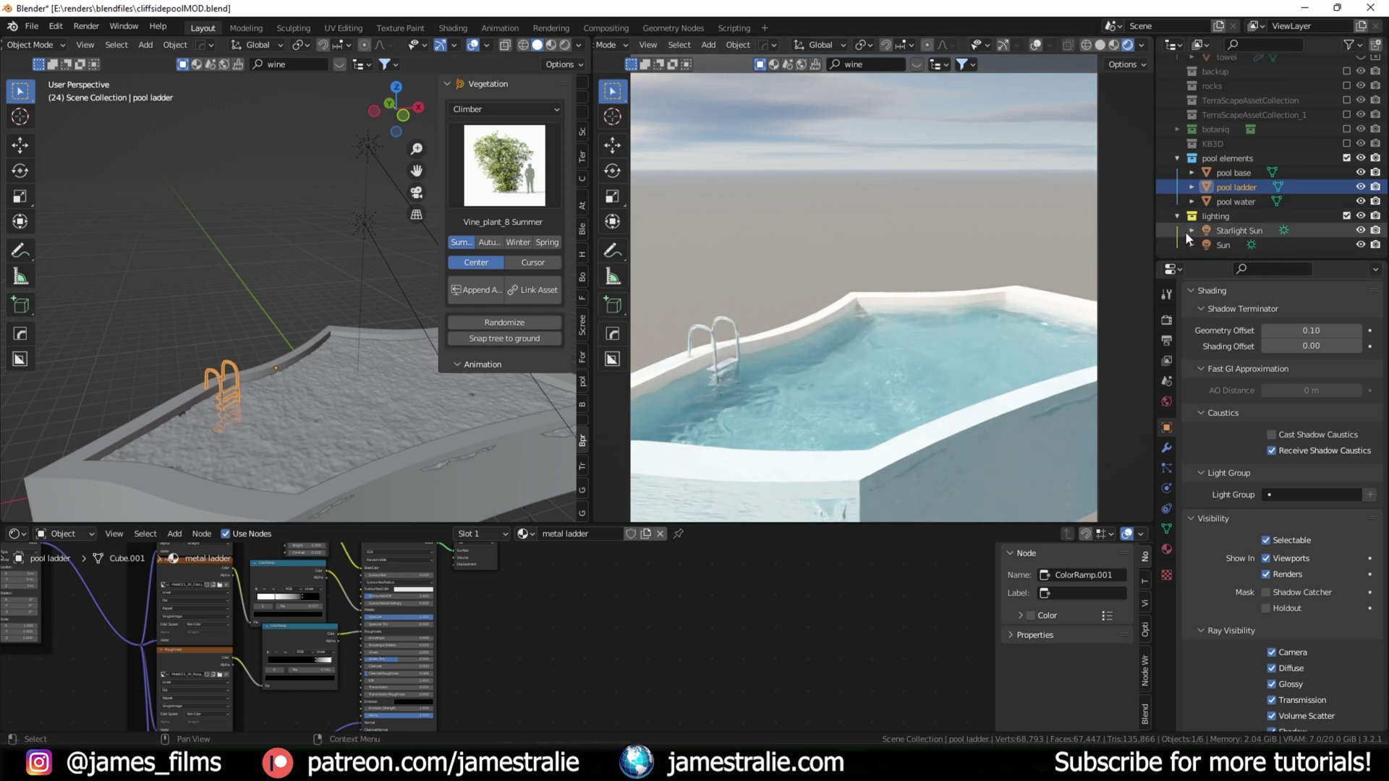
left_click(1239, 234)
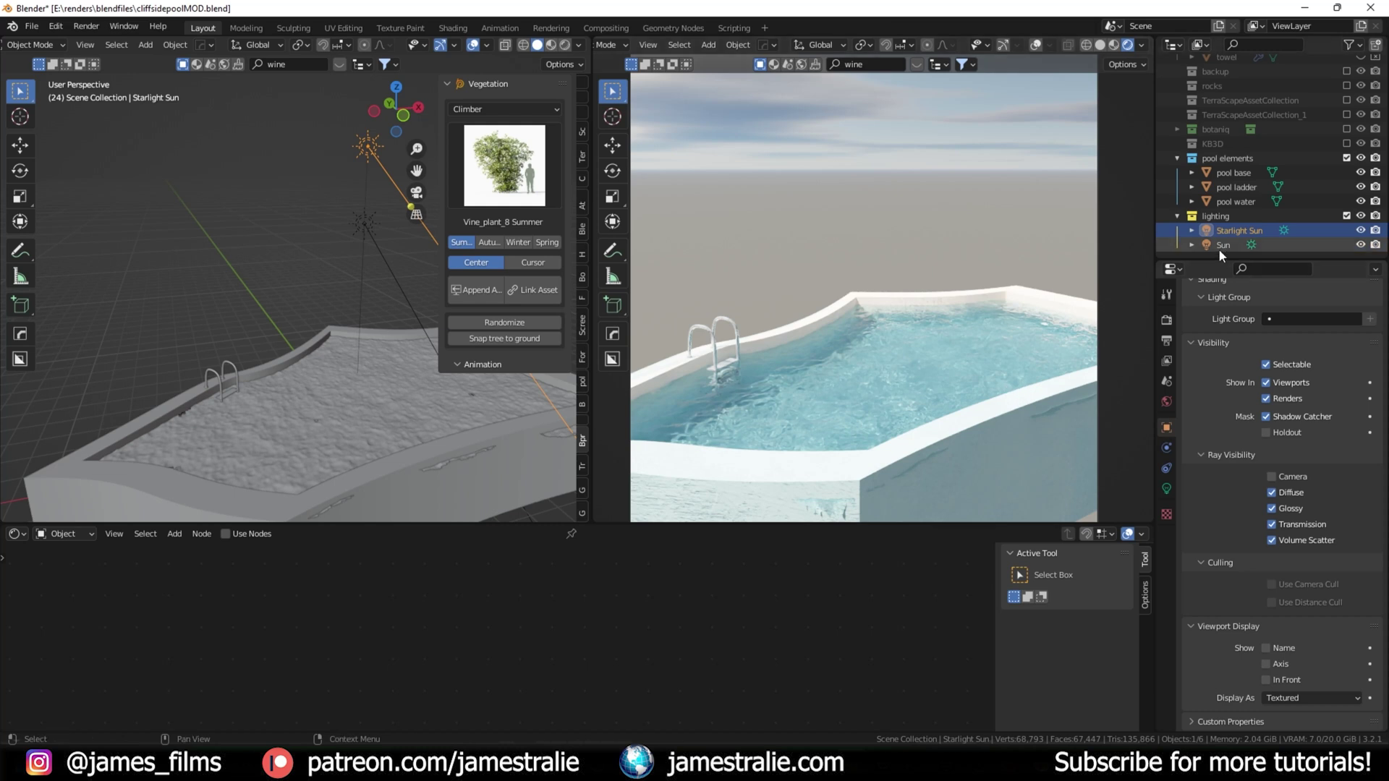
left_click(370, 227)
left_click(1166, 489)
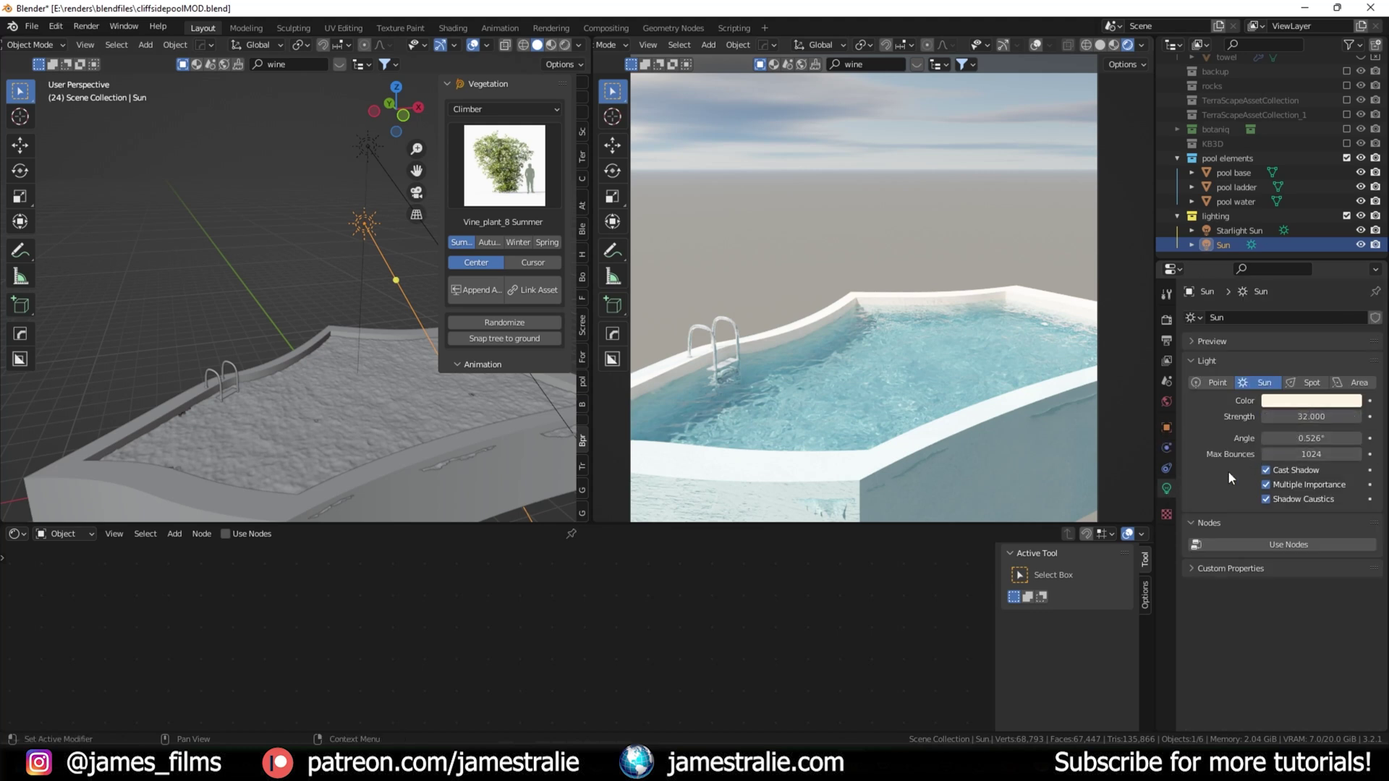
left_click(1246, 232)
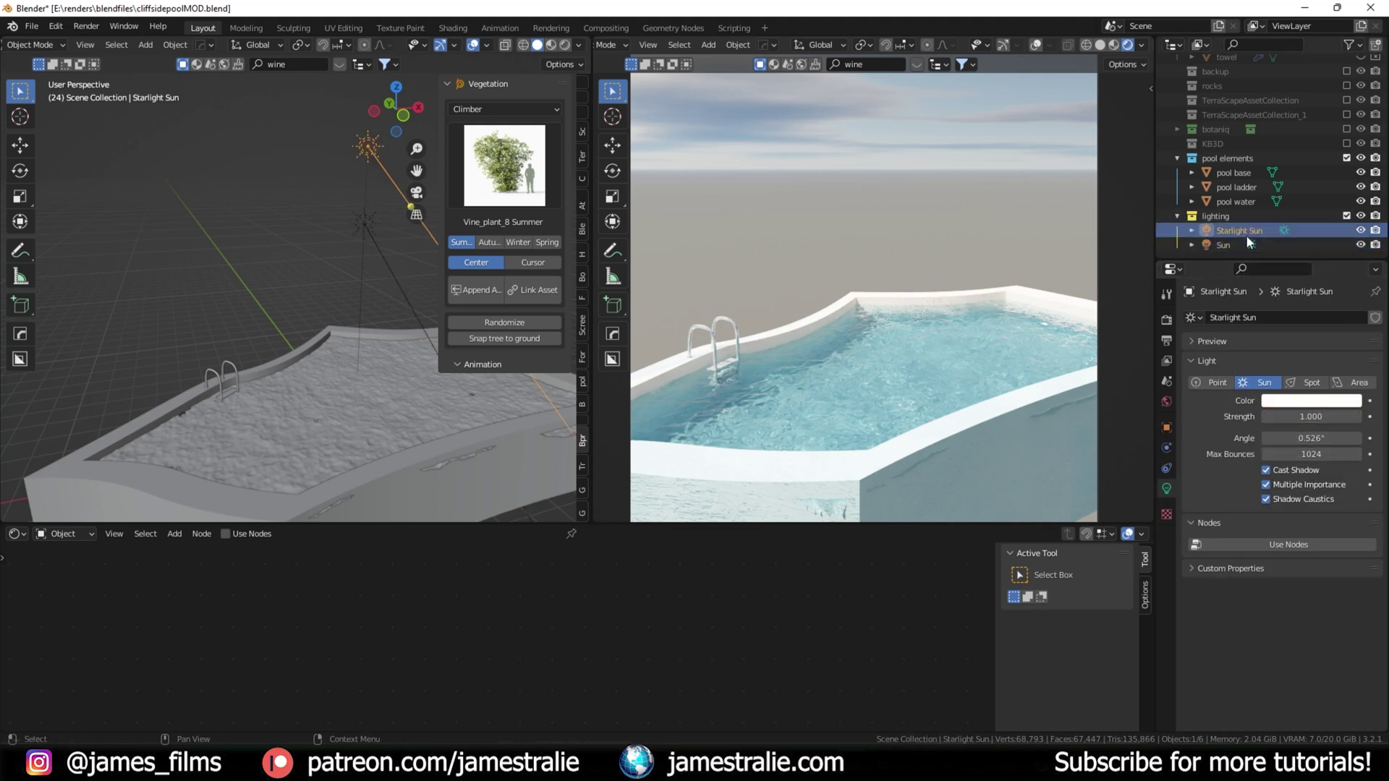
left_click(1225, 243)
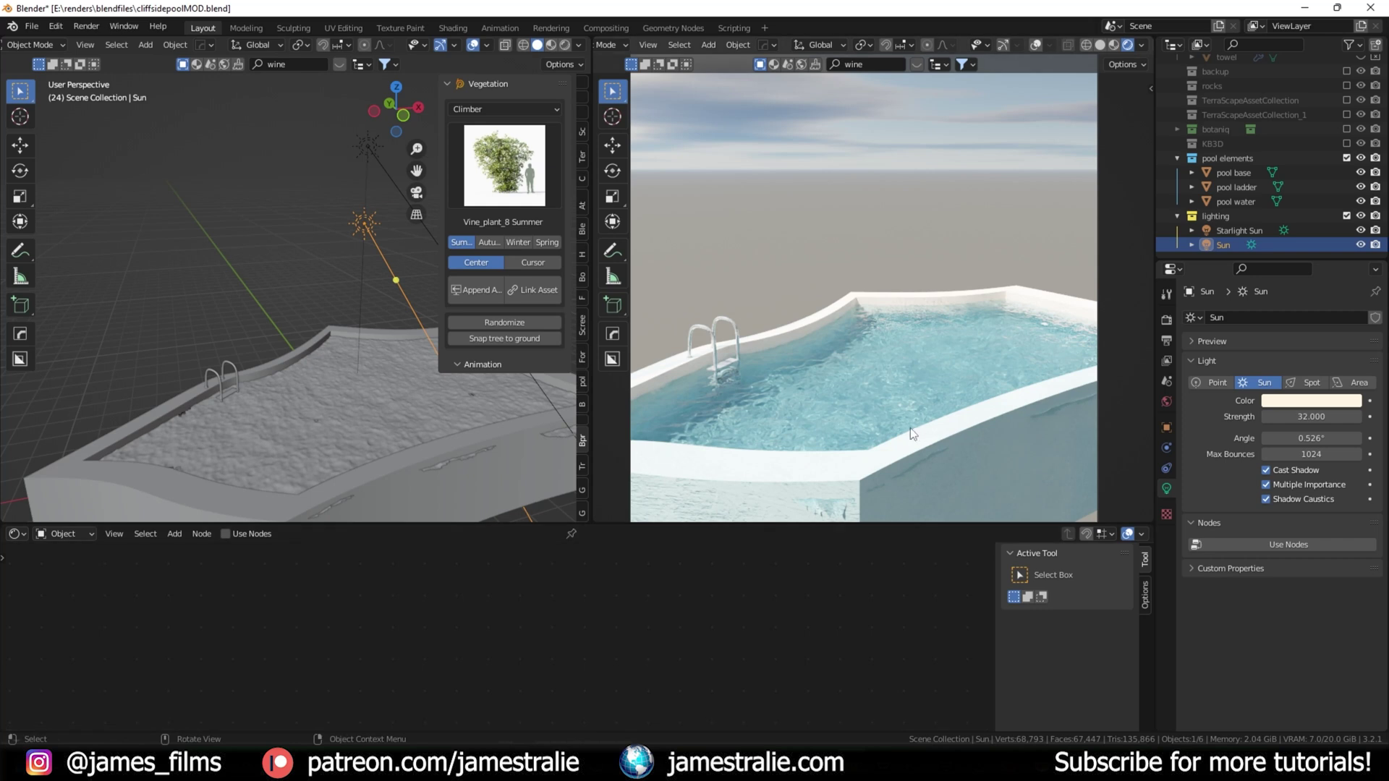
Step: Switch to the image viewer to look at the finished render cliffpool.png, and return to Blender
scroll(910, 428, "down", 1)
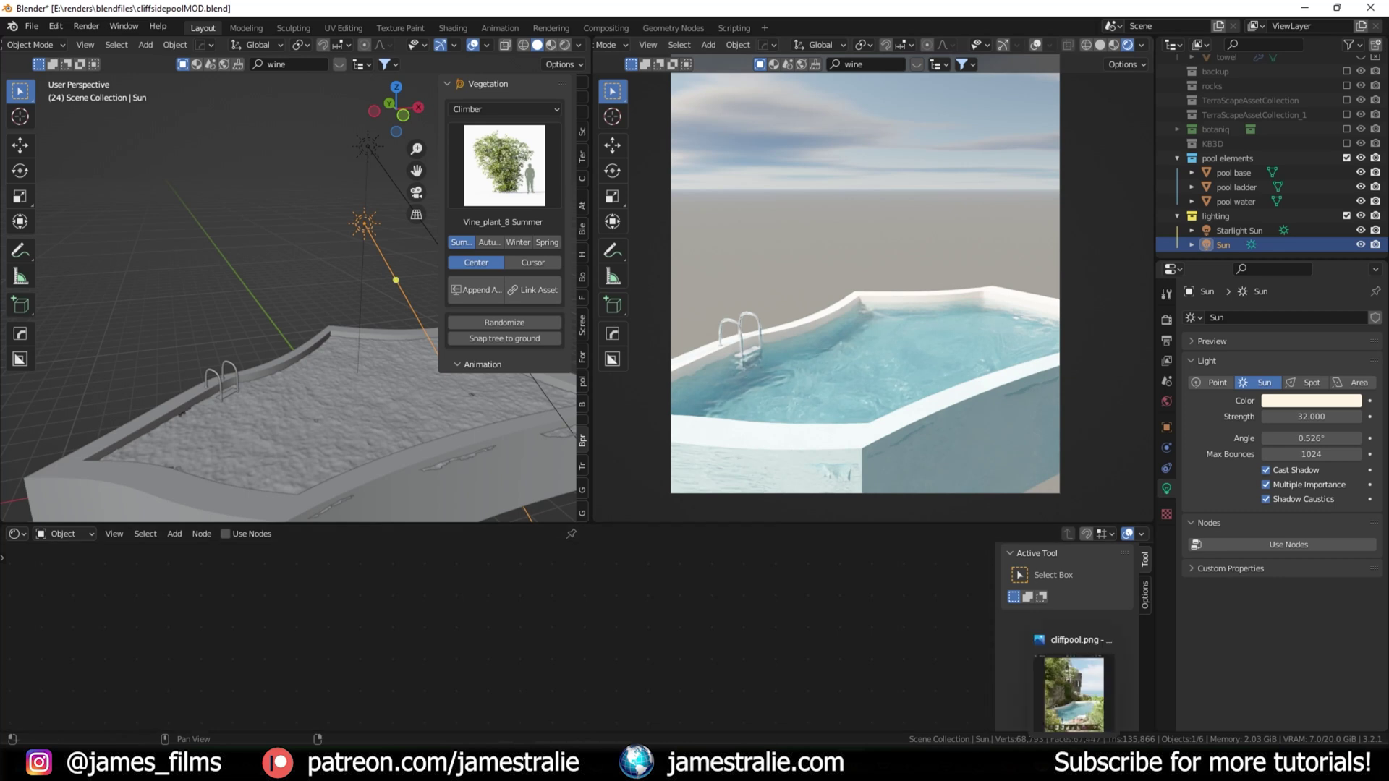
left_click(1075, 694)
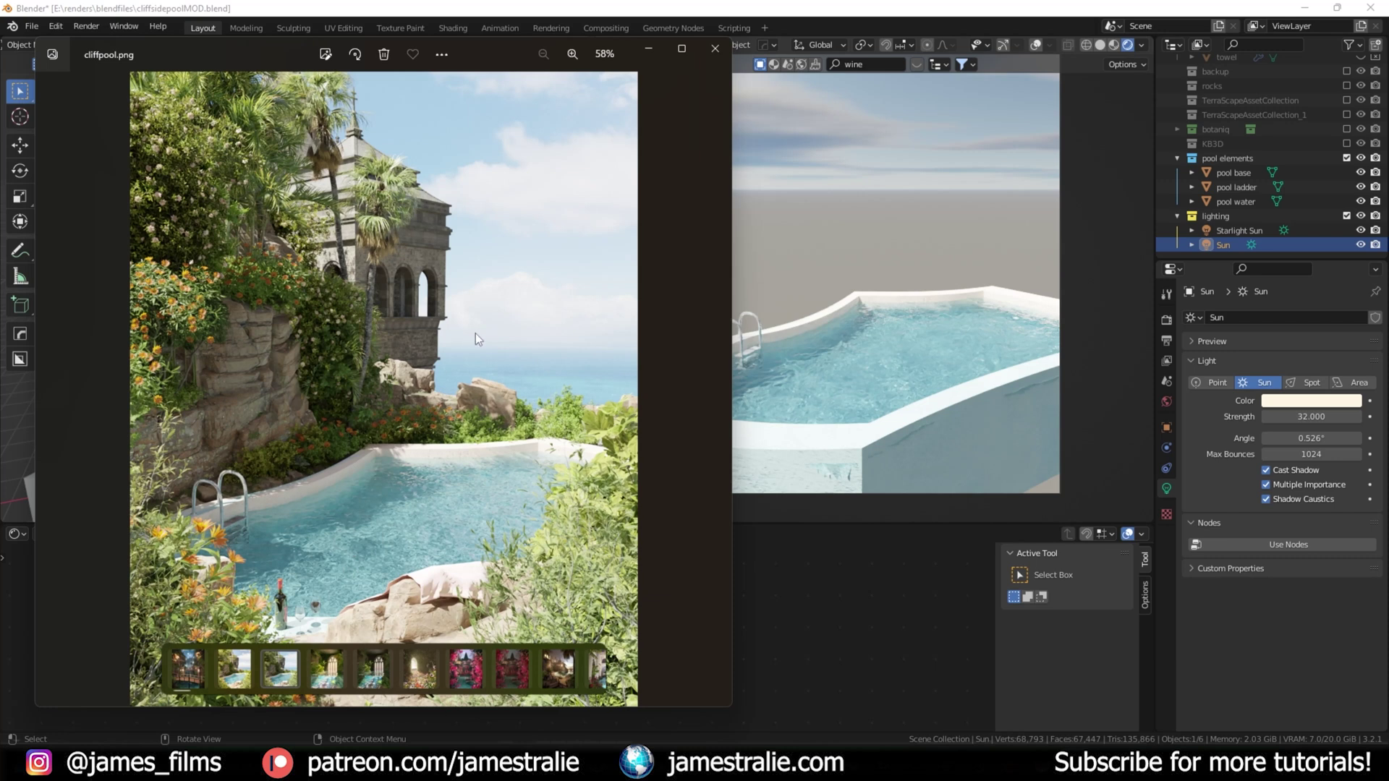
left_click(810, 512)
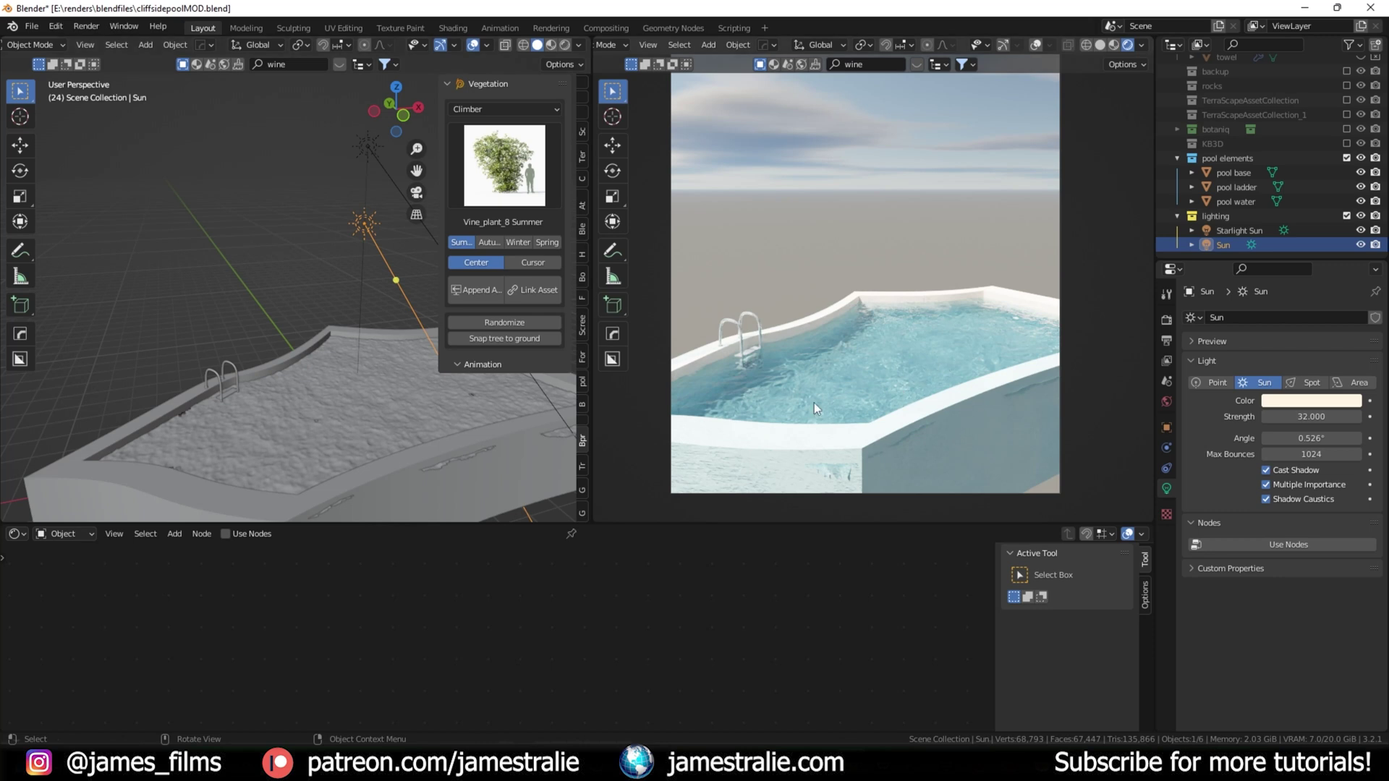
Step: Select the pool water and check its modifiers and the scene's Cycles render sampling settings
left_click(407, 429)
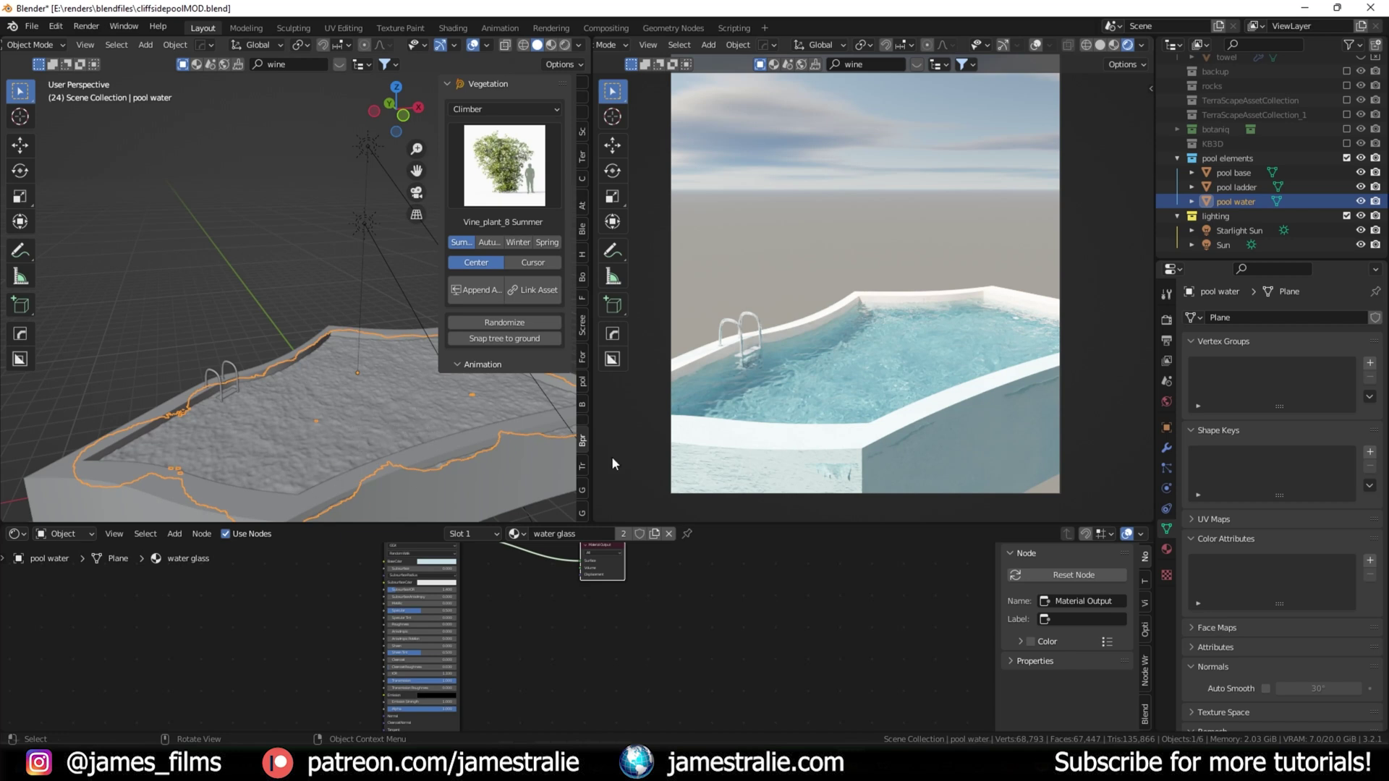
left_click(1166, 448)
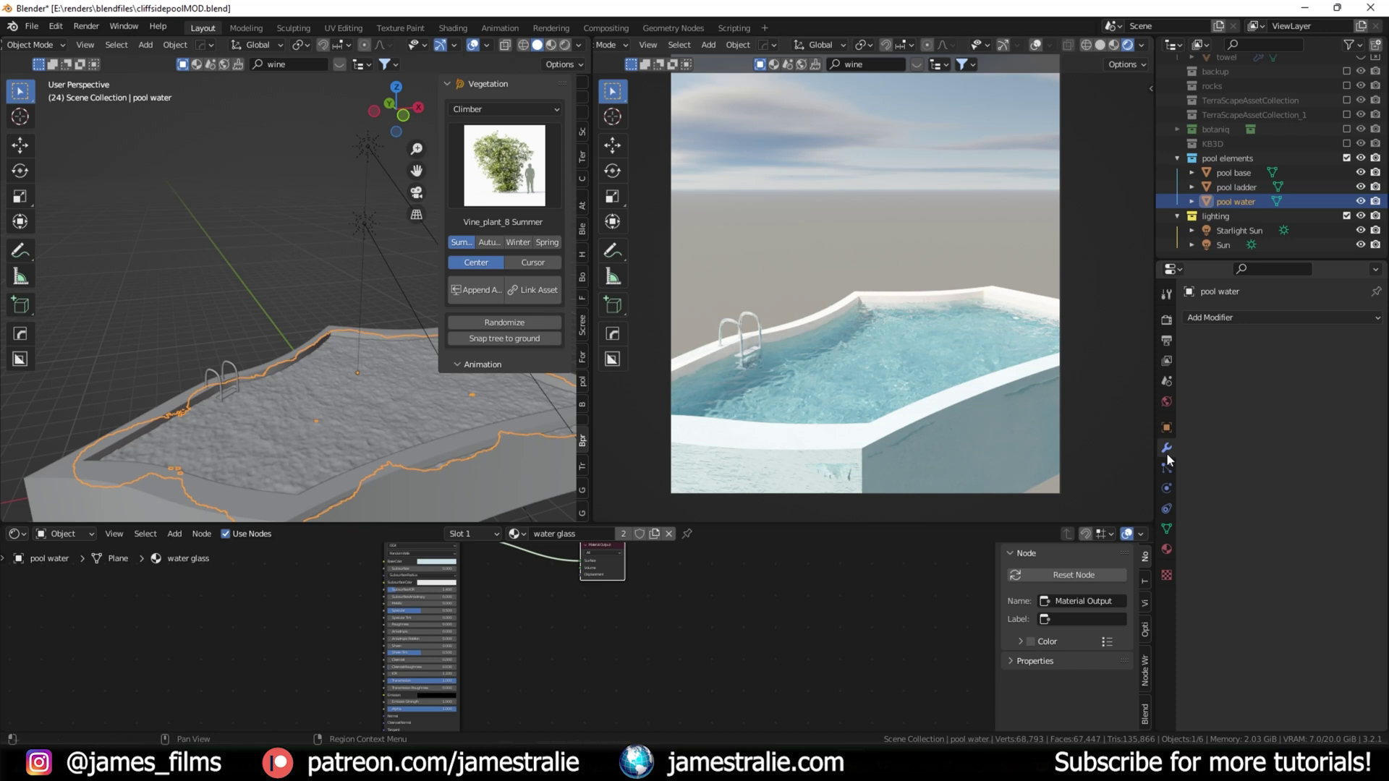
left_click(1166, 319)
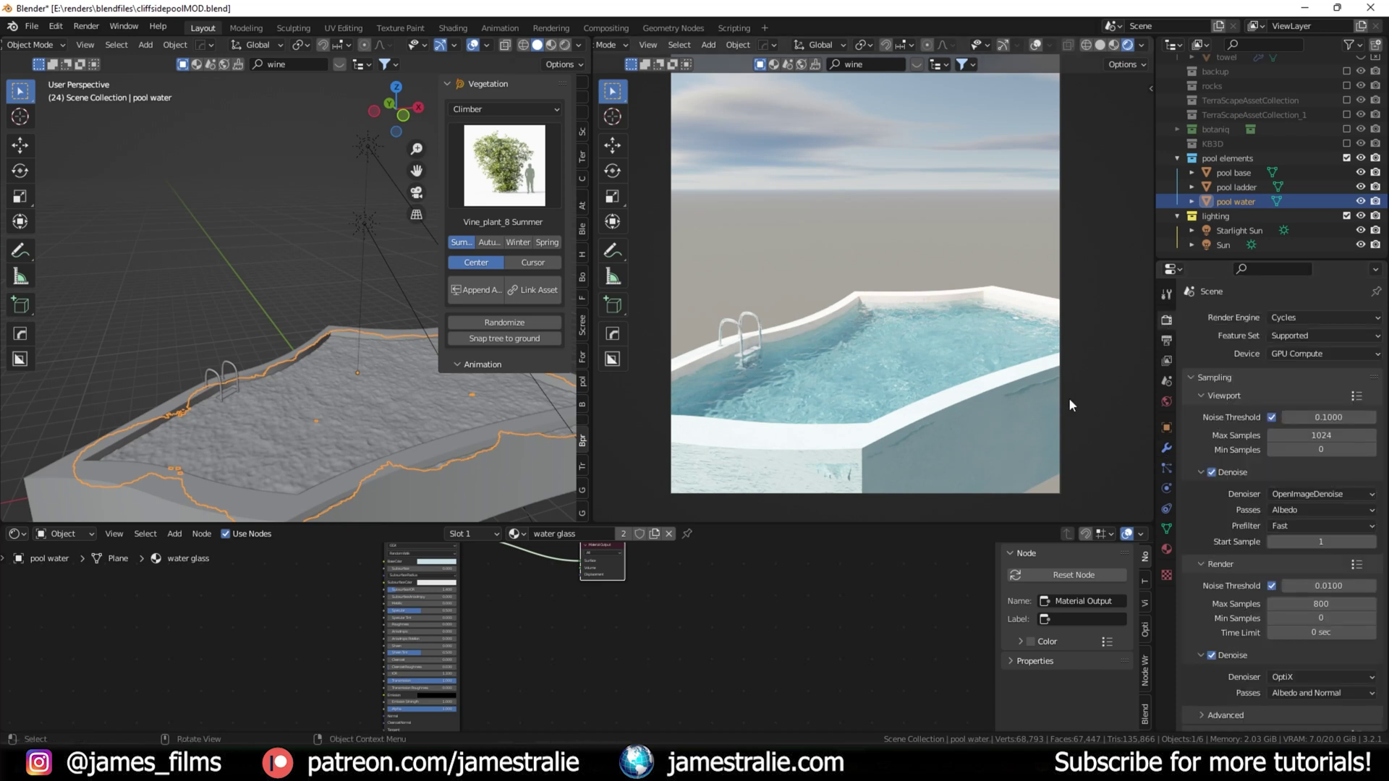
left_click(1166, 448)
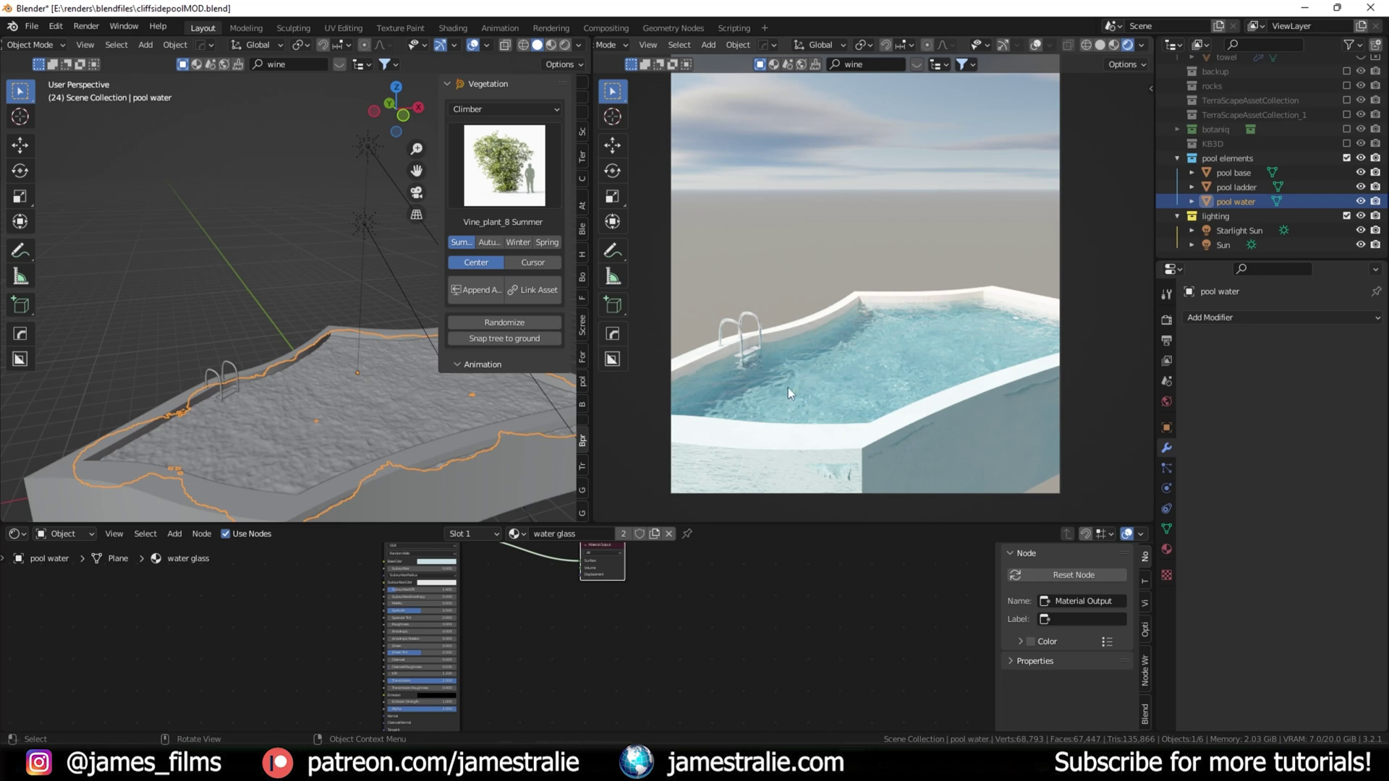
Step: Limit the rendered camera view to a region over the pool water beside the ladder and inspect the caustics up close
scroll(774, 394, "up", 5)
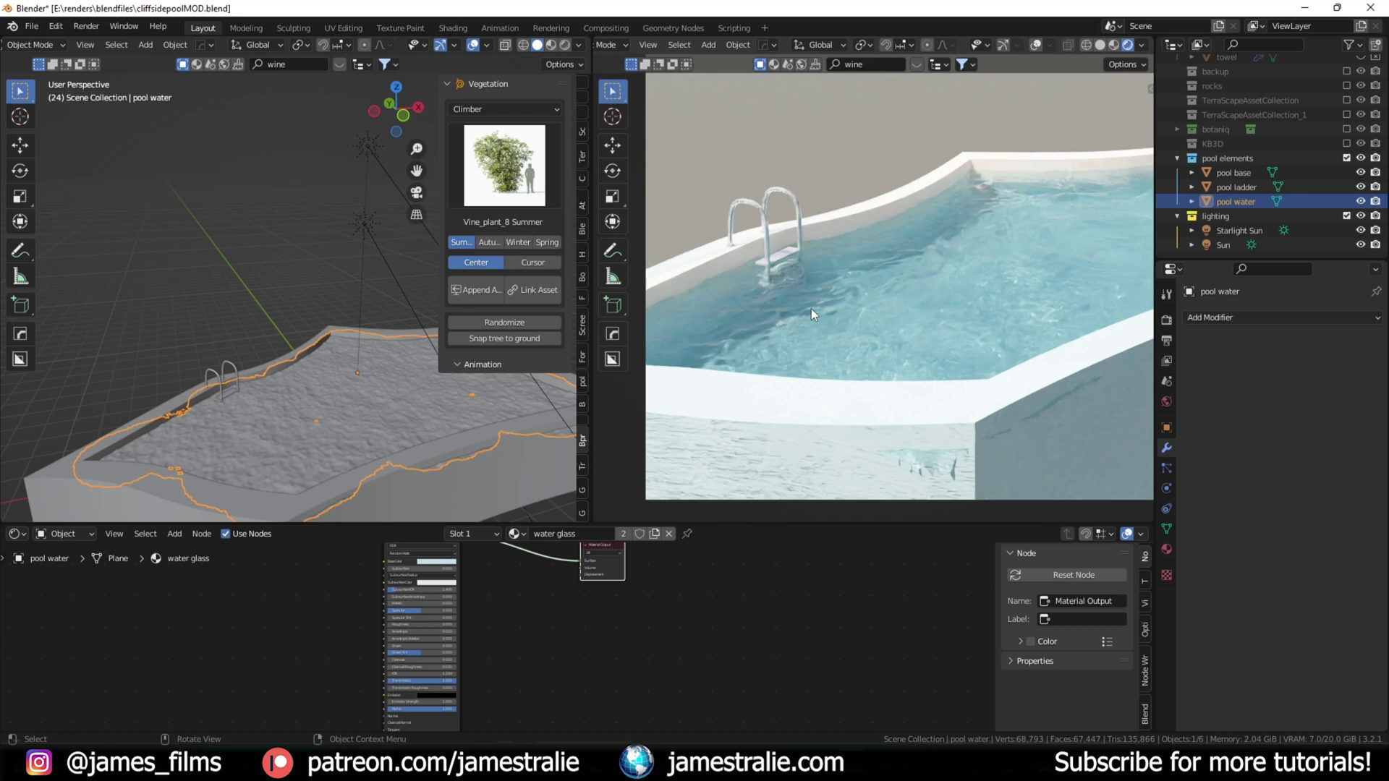
key("ctrl+b")
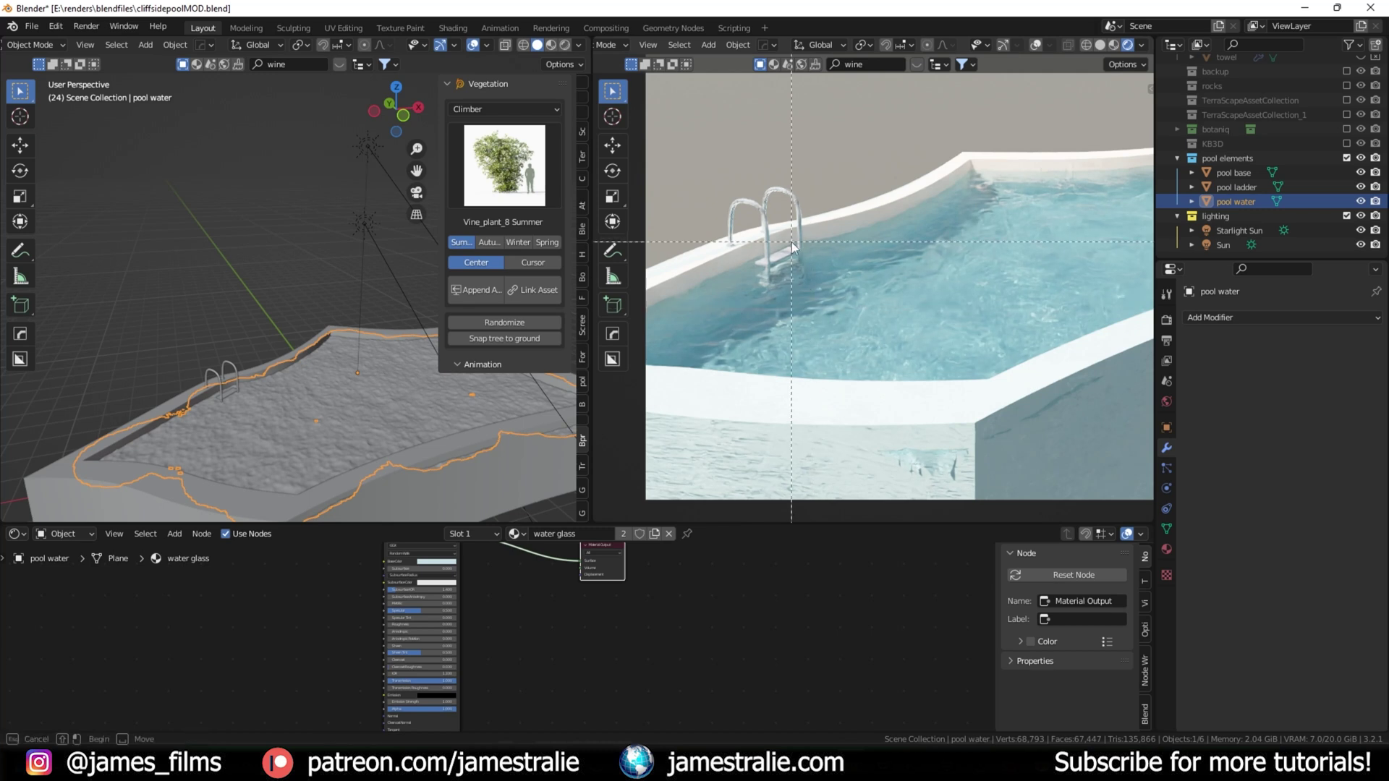
left_click_drag(797, 220, 1015, 392)
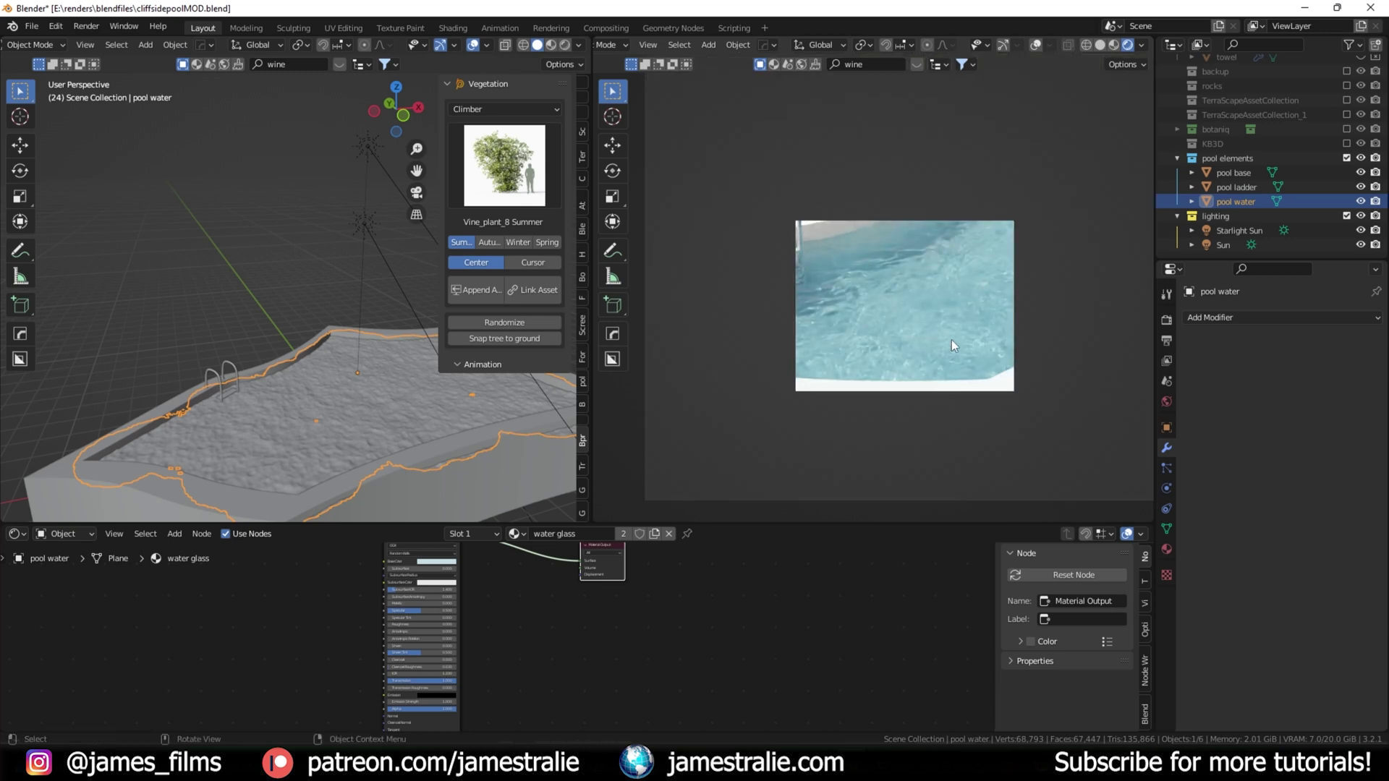
scroll(917, 374, "up", 5)
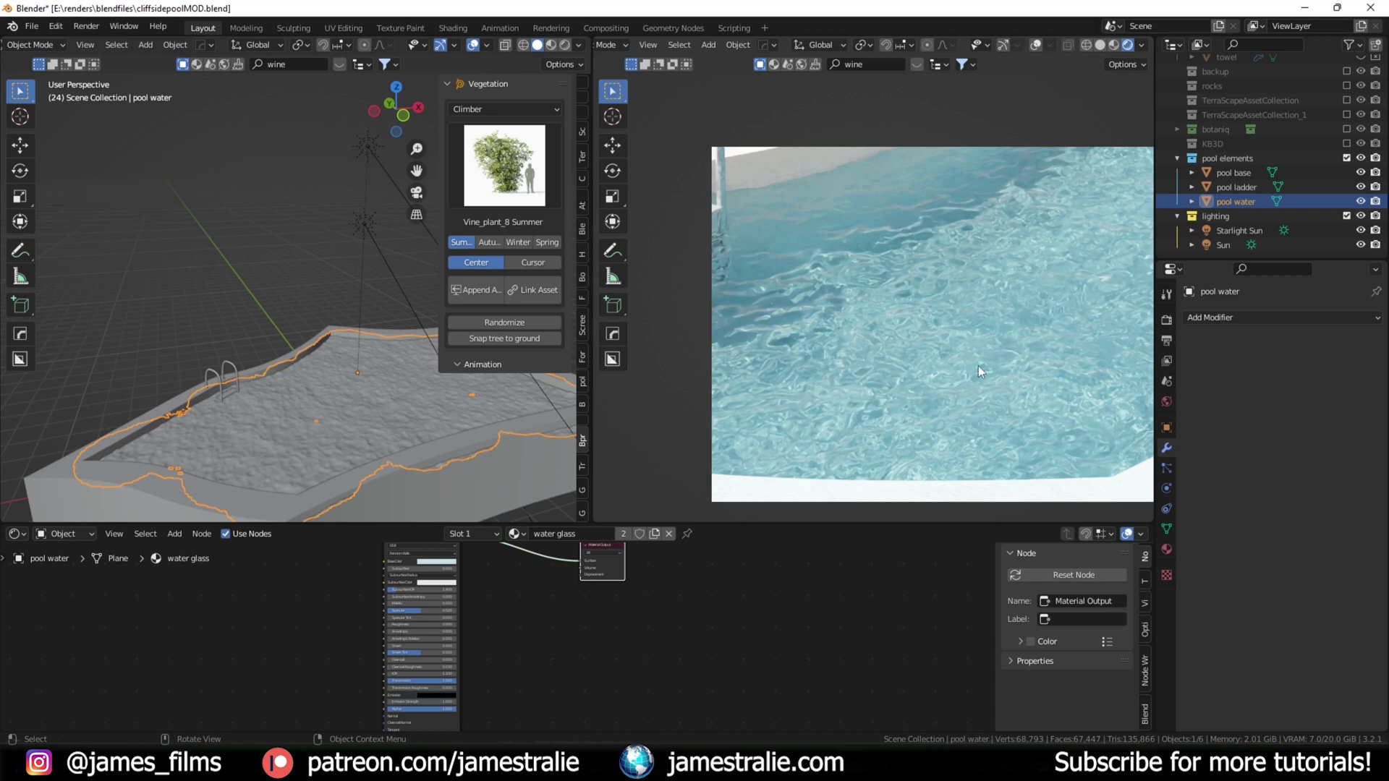
scroll(978, 366, "down", 3)
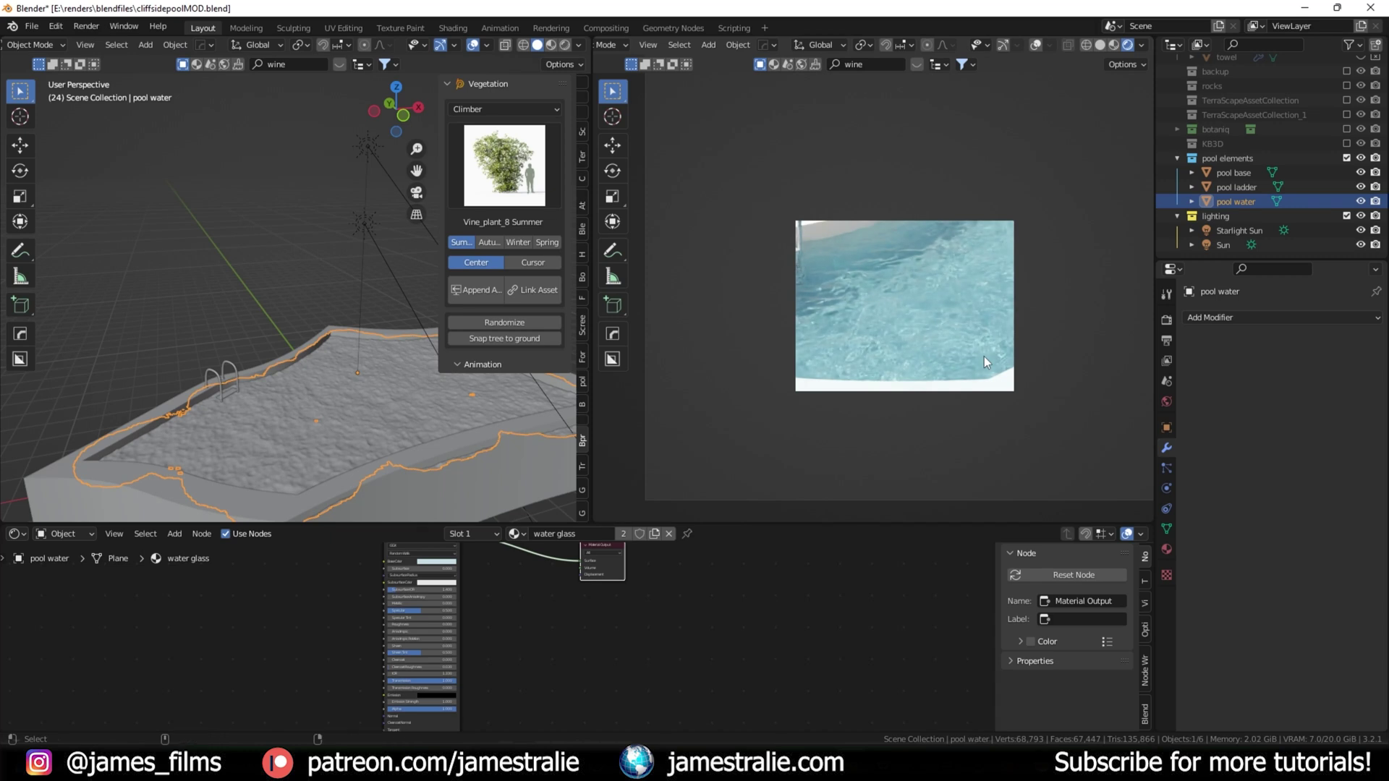
scroll(984, 356, "up", 2)
Step: Leave the small render region and turn on Render Region in the output settings so only the full camera frame renders
middle_click_drag(984, 355, 944, 430)
middle_click_drag(1036, 306, 1021, 408)
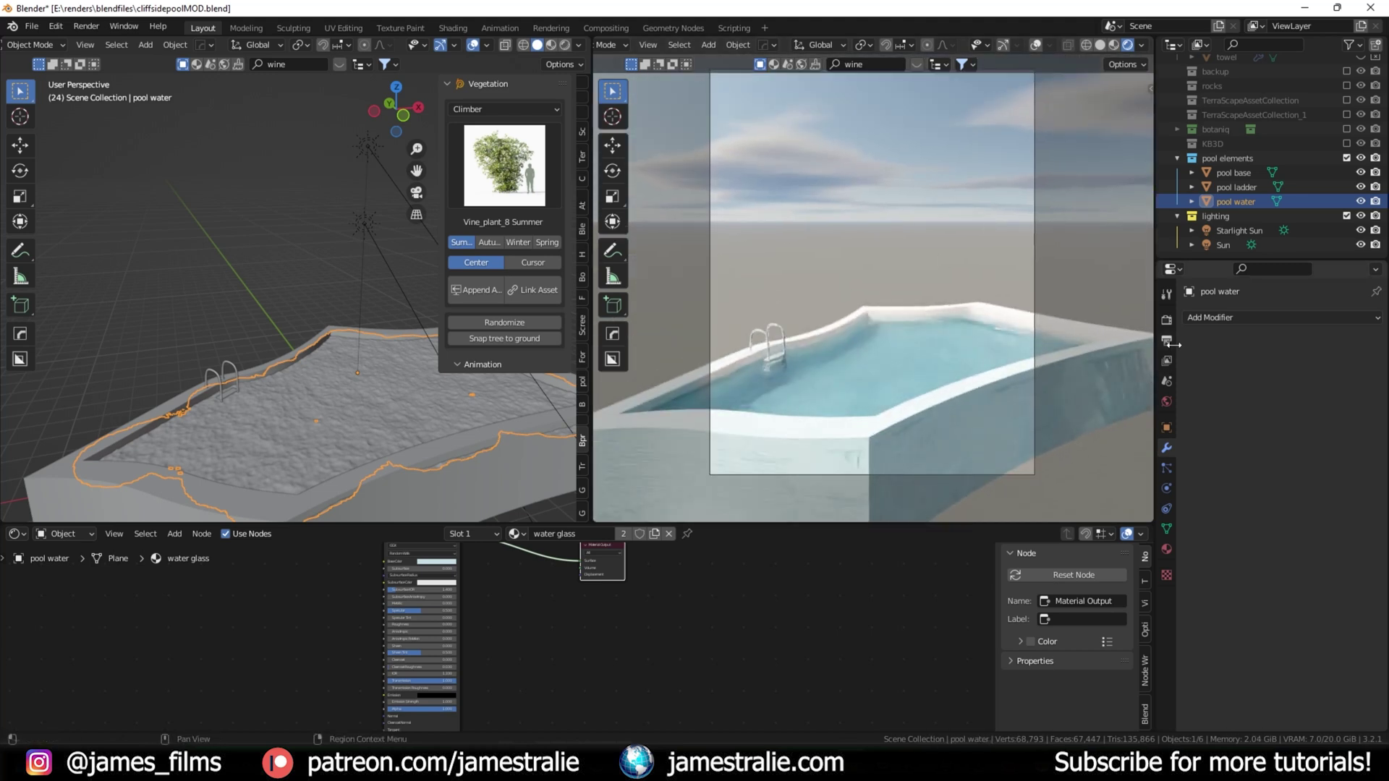
left_click(1166, 340)
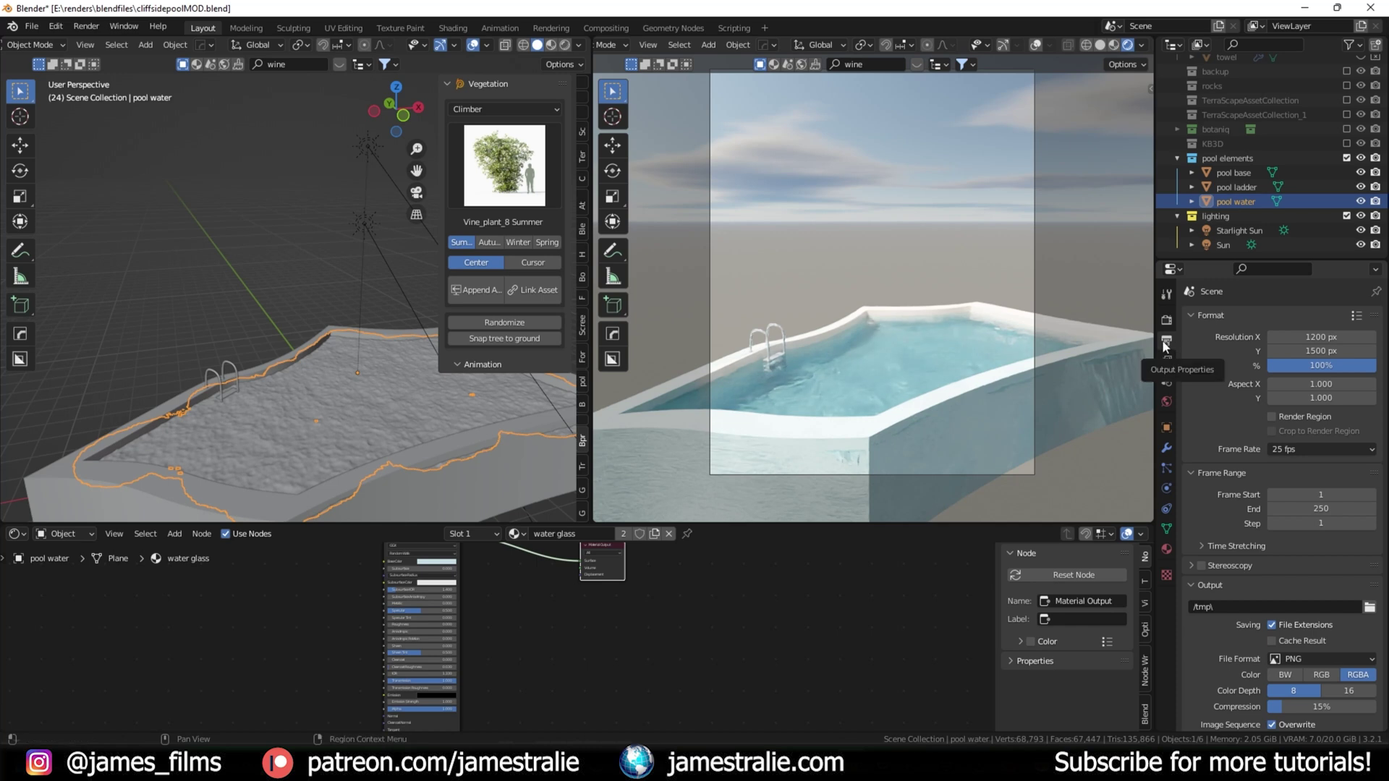
left_click(1273, 417)
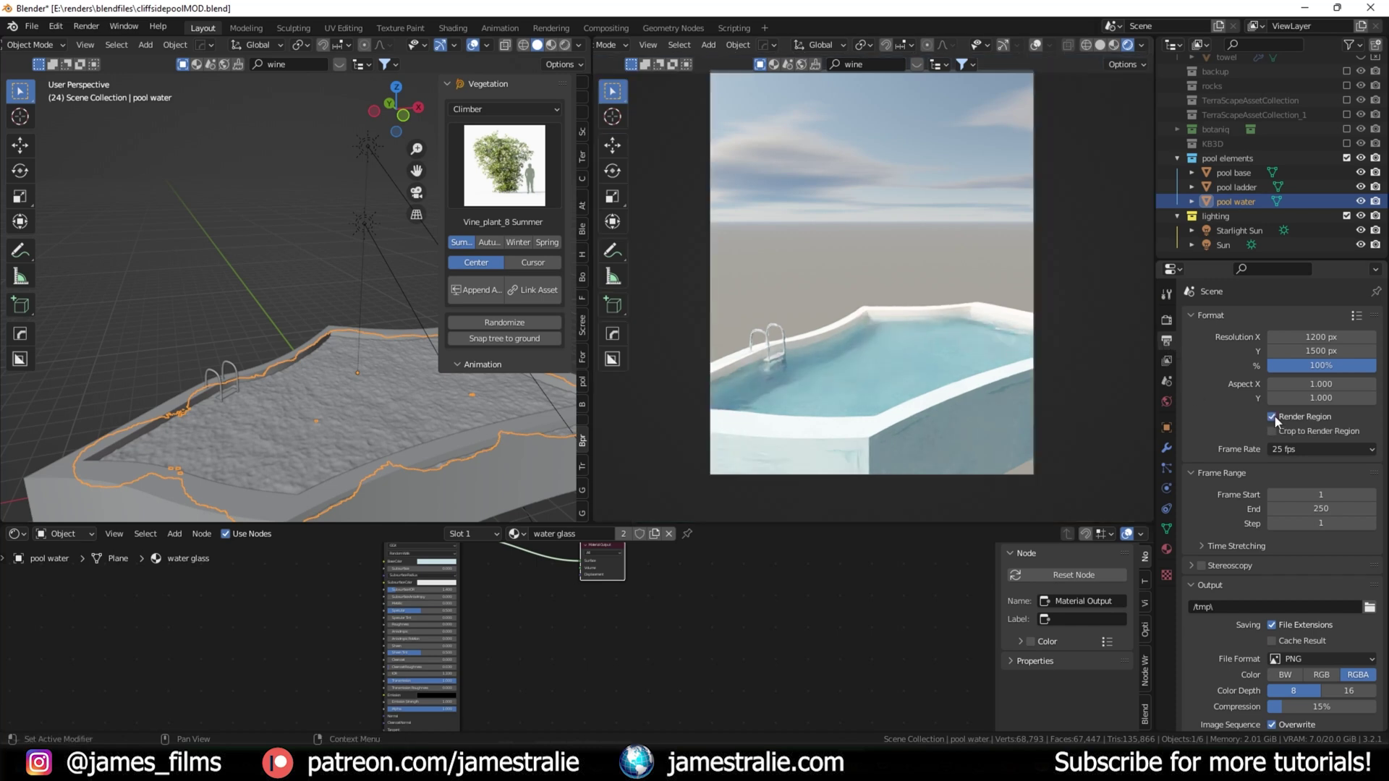
middle_click_drag(1039, 296, 1040, 310, "shift")
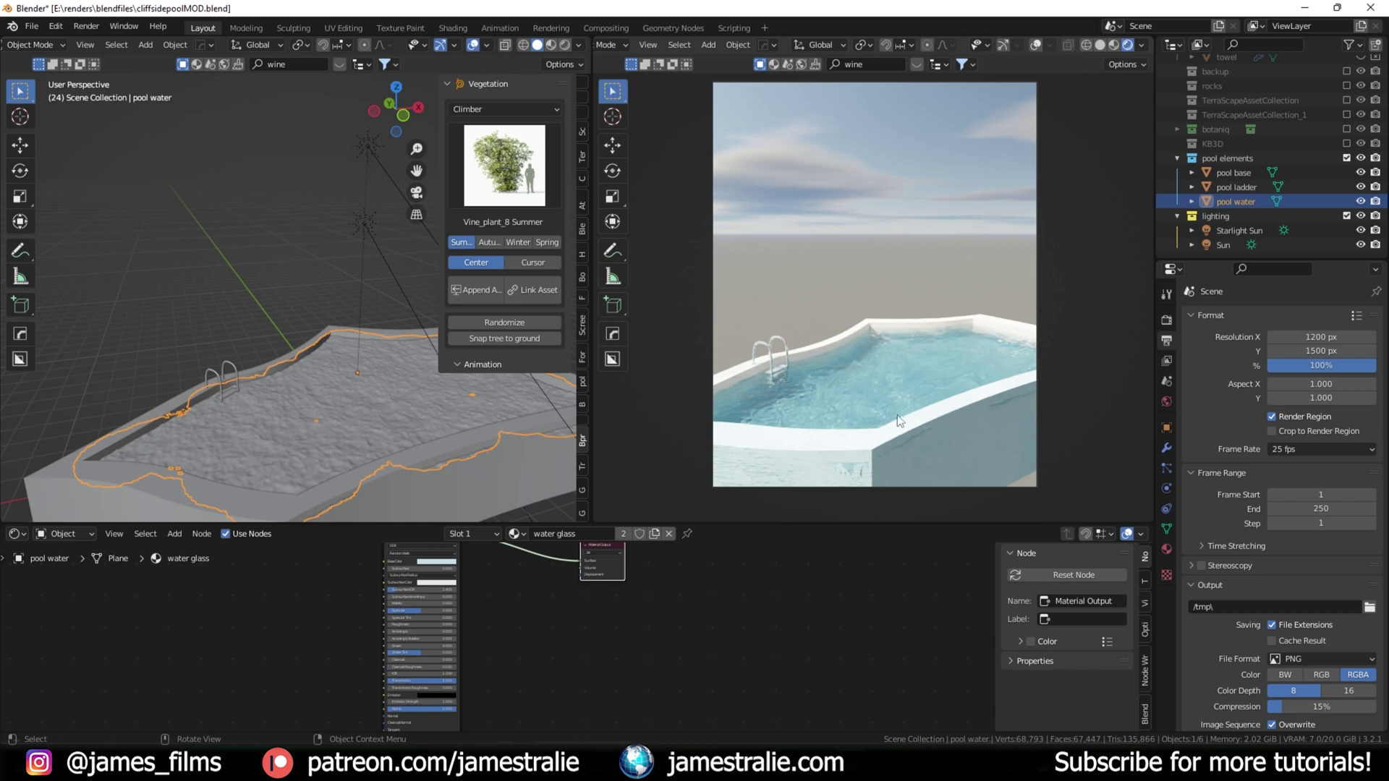
Step: Collapse the lighting and pool elements collections, and look at the Instagram reference photo in the browser before returning to Blender
left_click(1177, 215)
left_click(1176, 185)
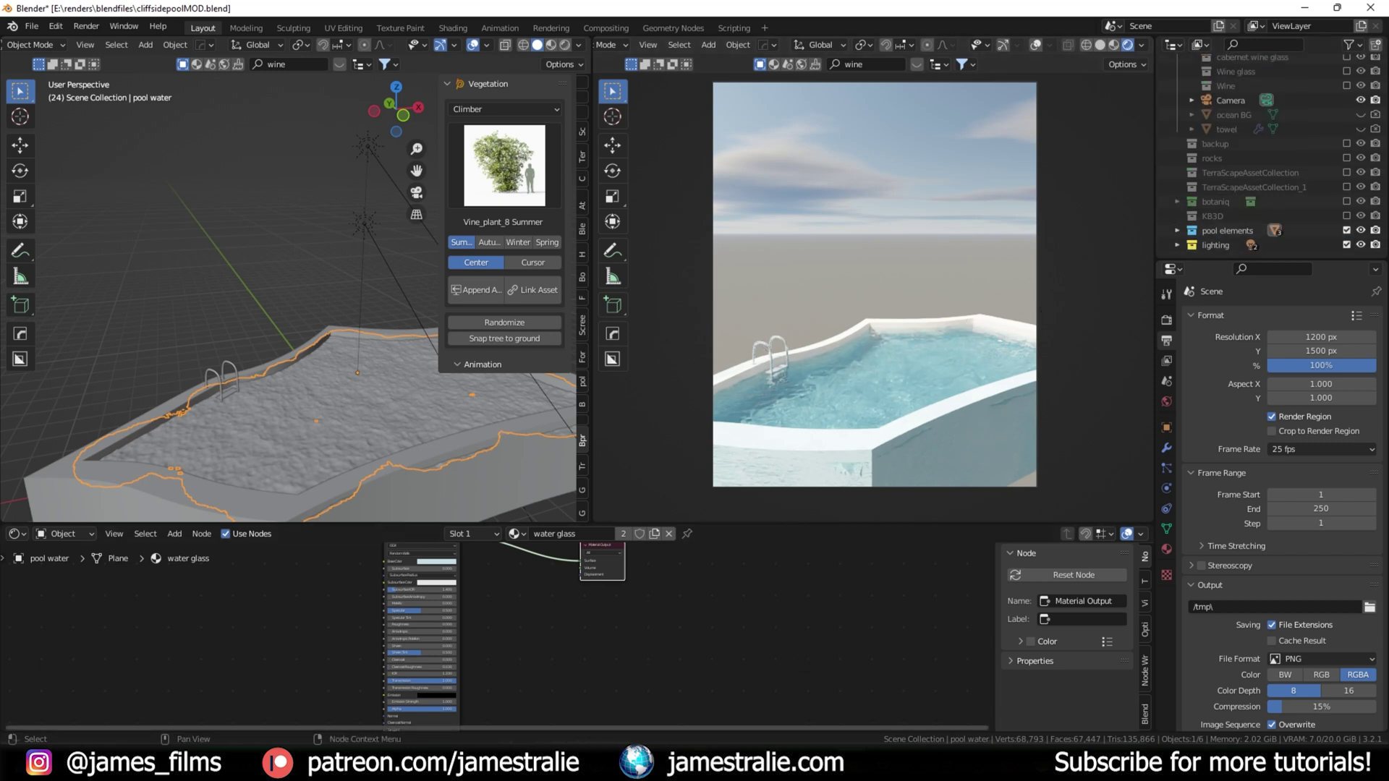
key("alt+Tab")
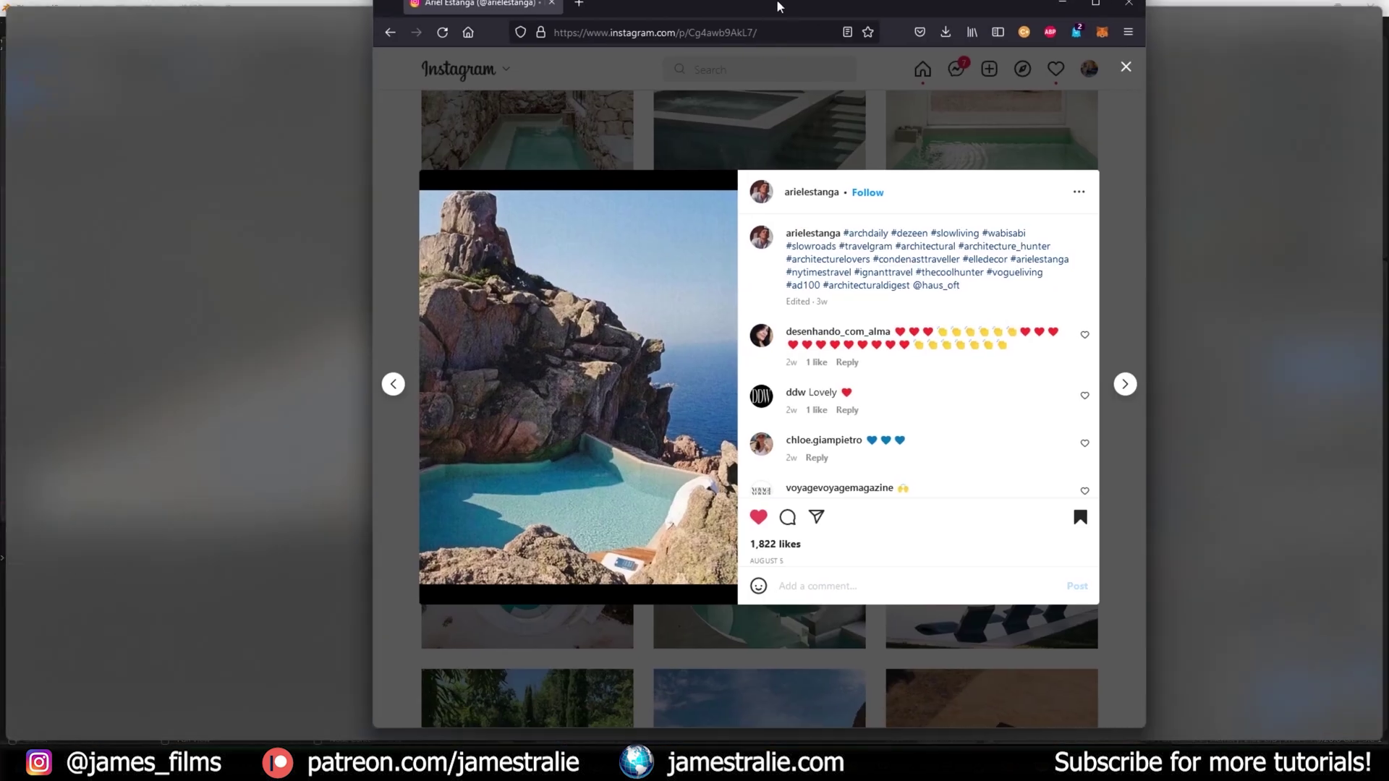
left_click_drag(778, 6, 745, 21)
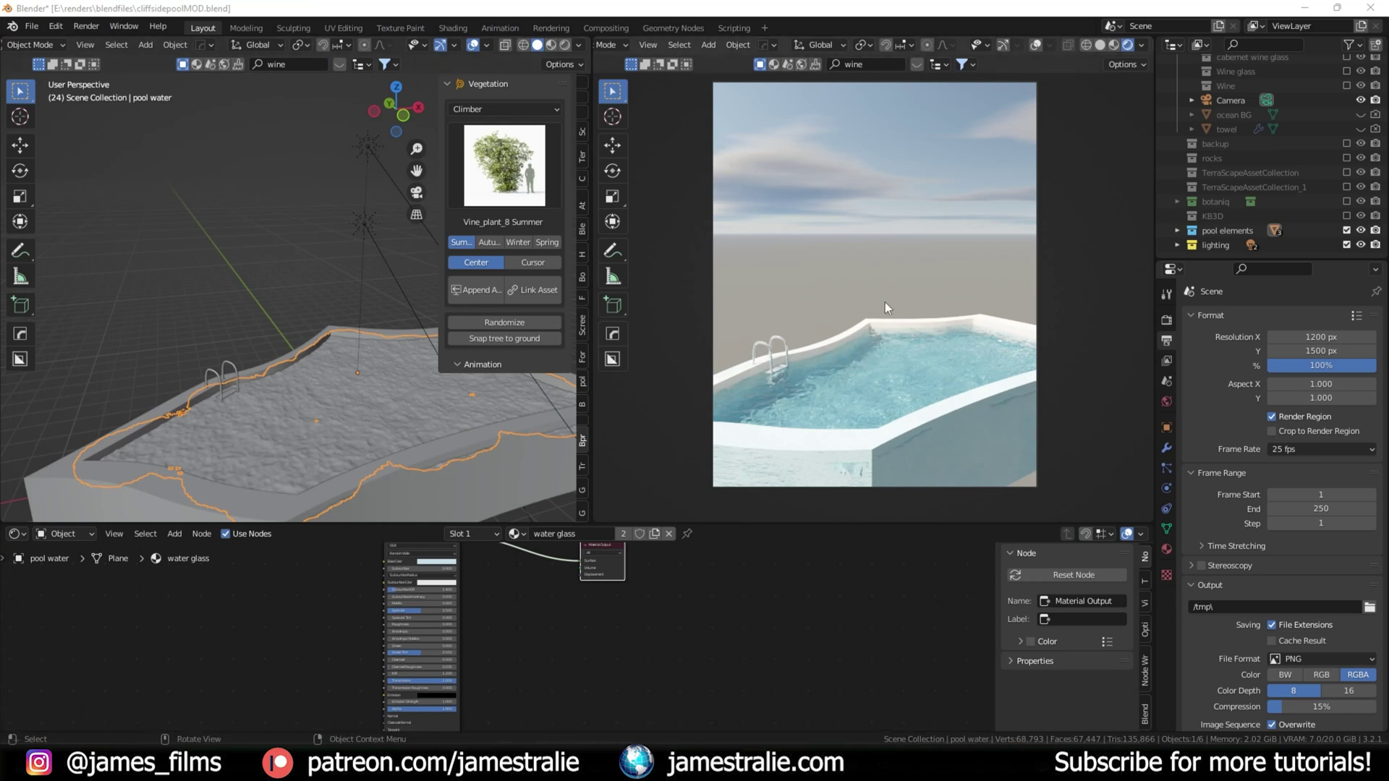
Step: Enable the rocks collection and unhide the ocean BG backdrop in the scene
left_click(1347, 158)
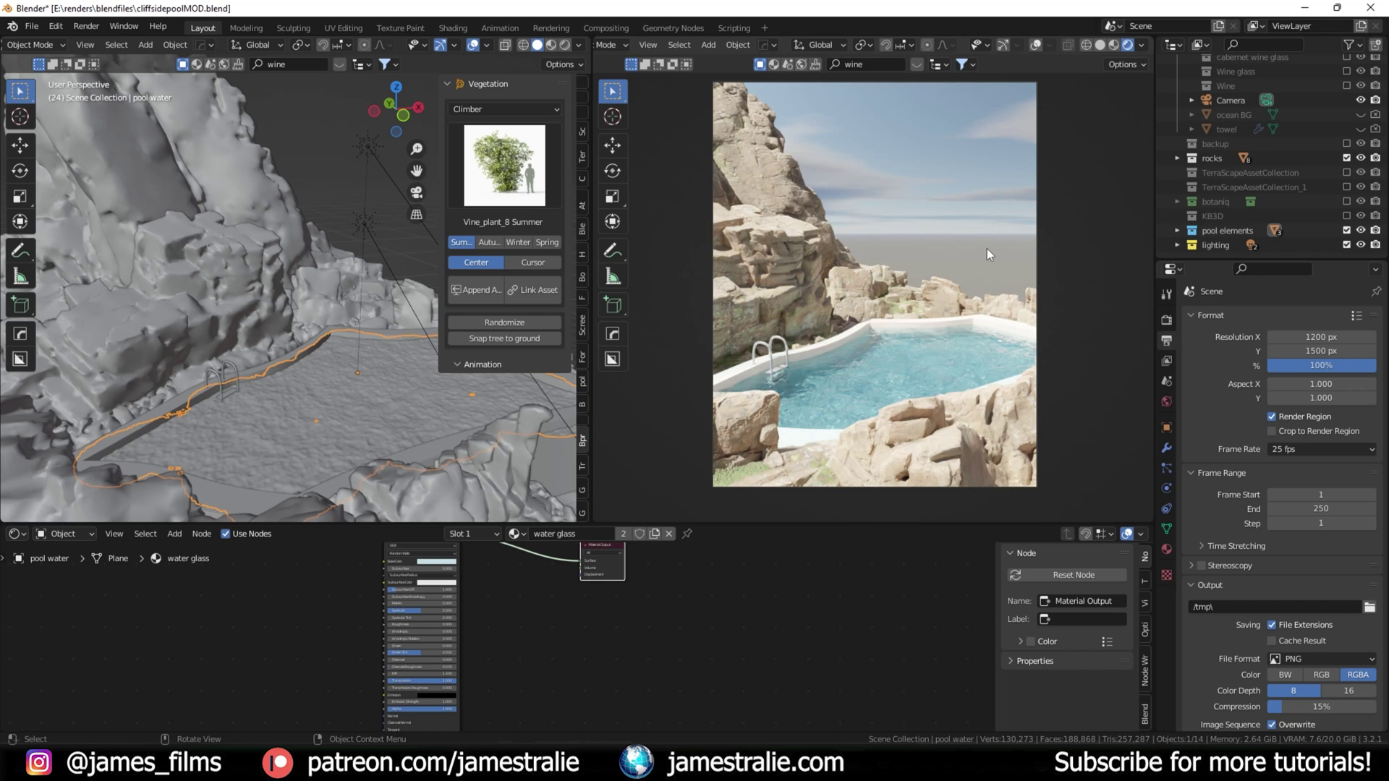
scroll(1269, 214, "up", 3)
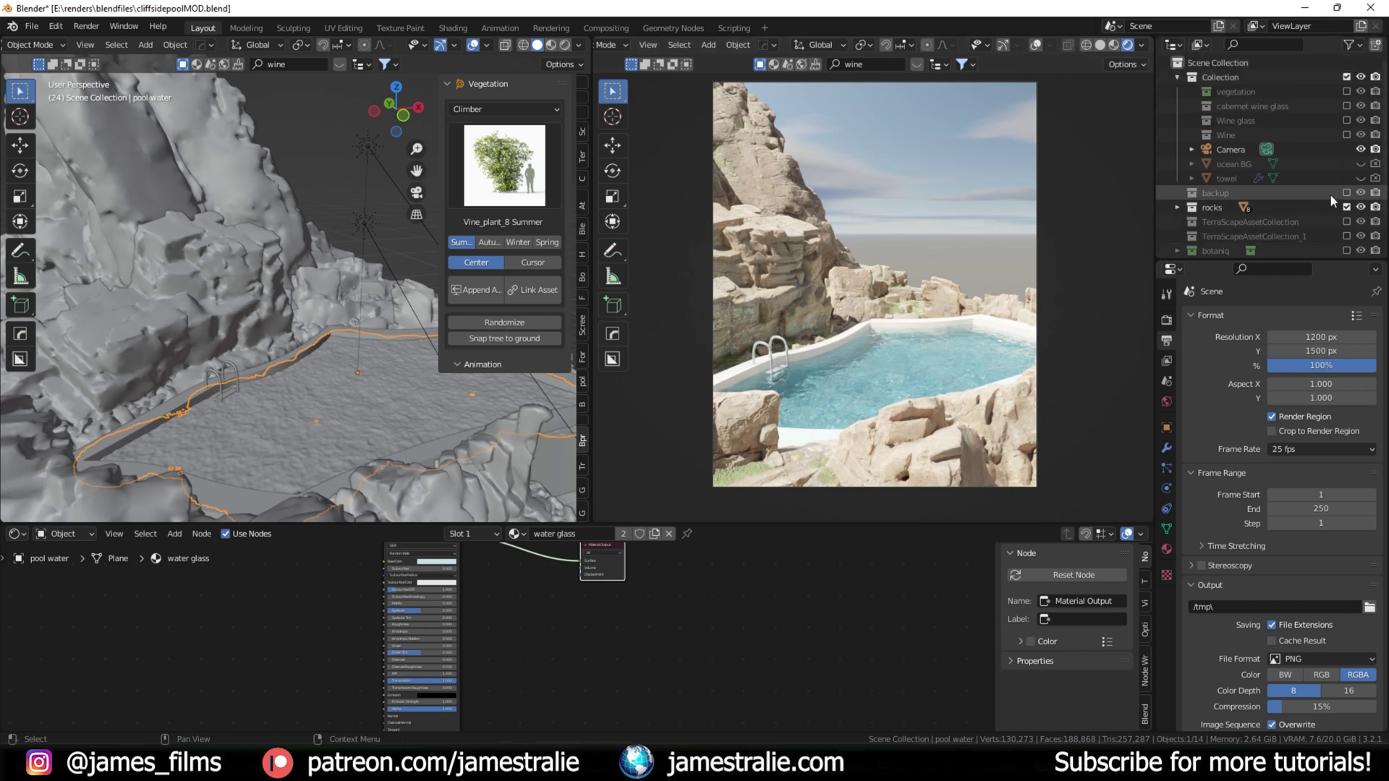
left_click(1235, 165)
left_click(1361, 164)
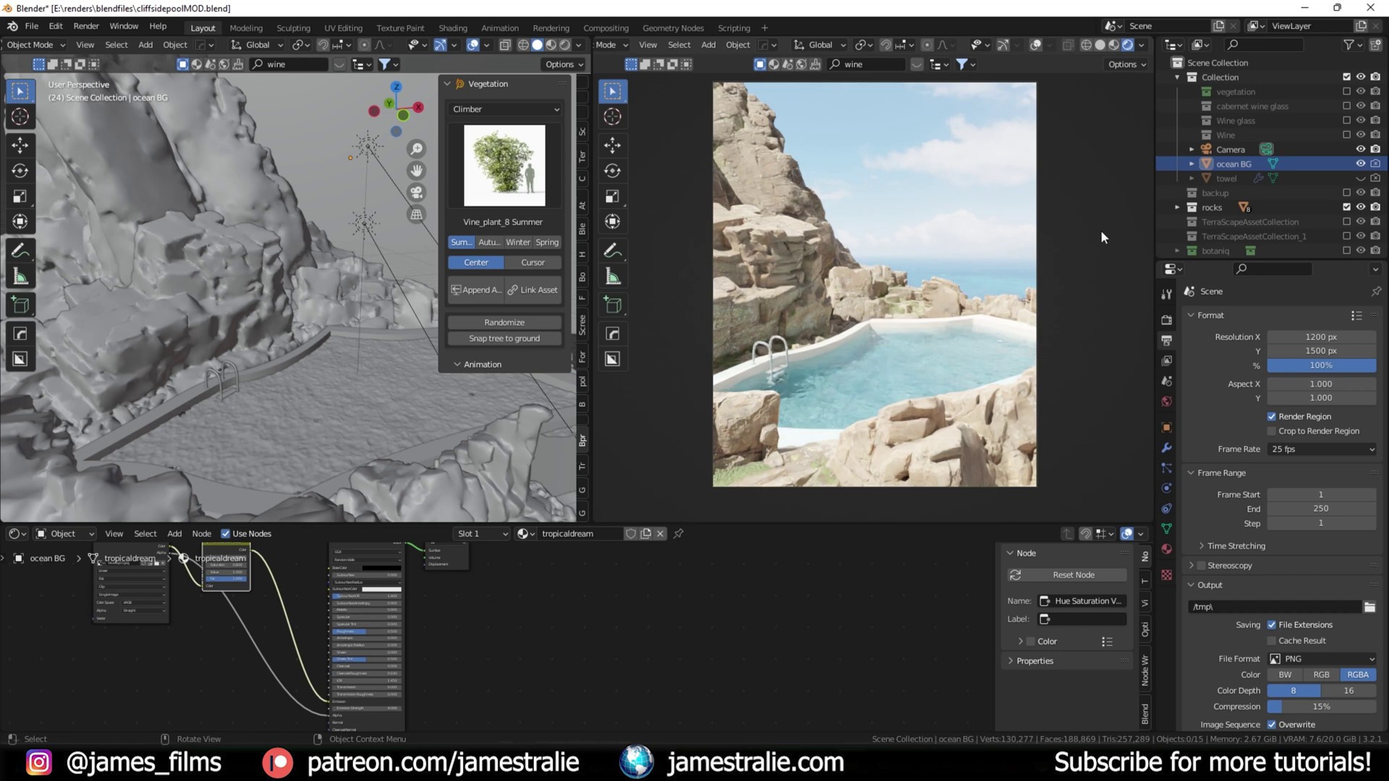
Step: Enable the TerraScapeAssetCollection and TerraScapeAssetCollection_1 collections to bring the palm trees into the scene
scroll(1234, 175, "down", 3)
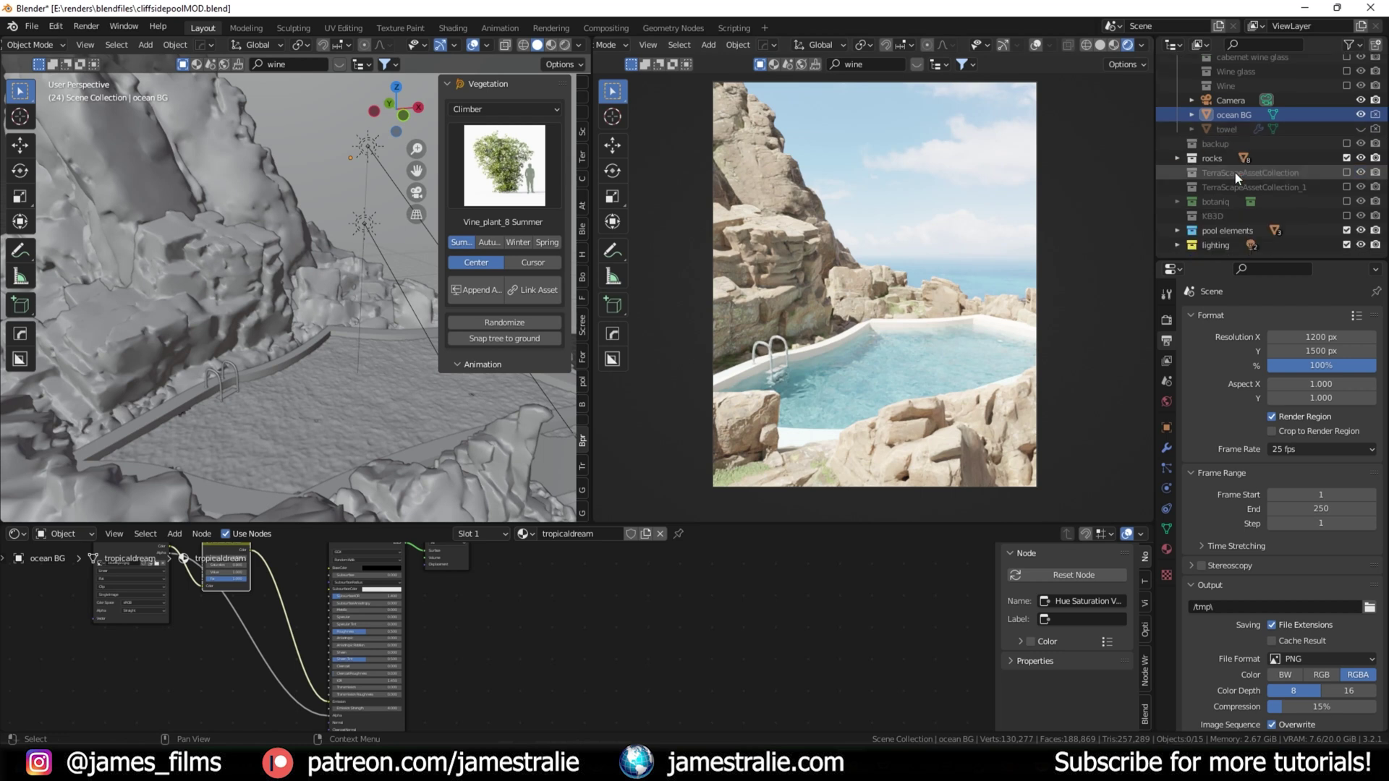
left_click(1345, 172)
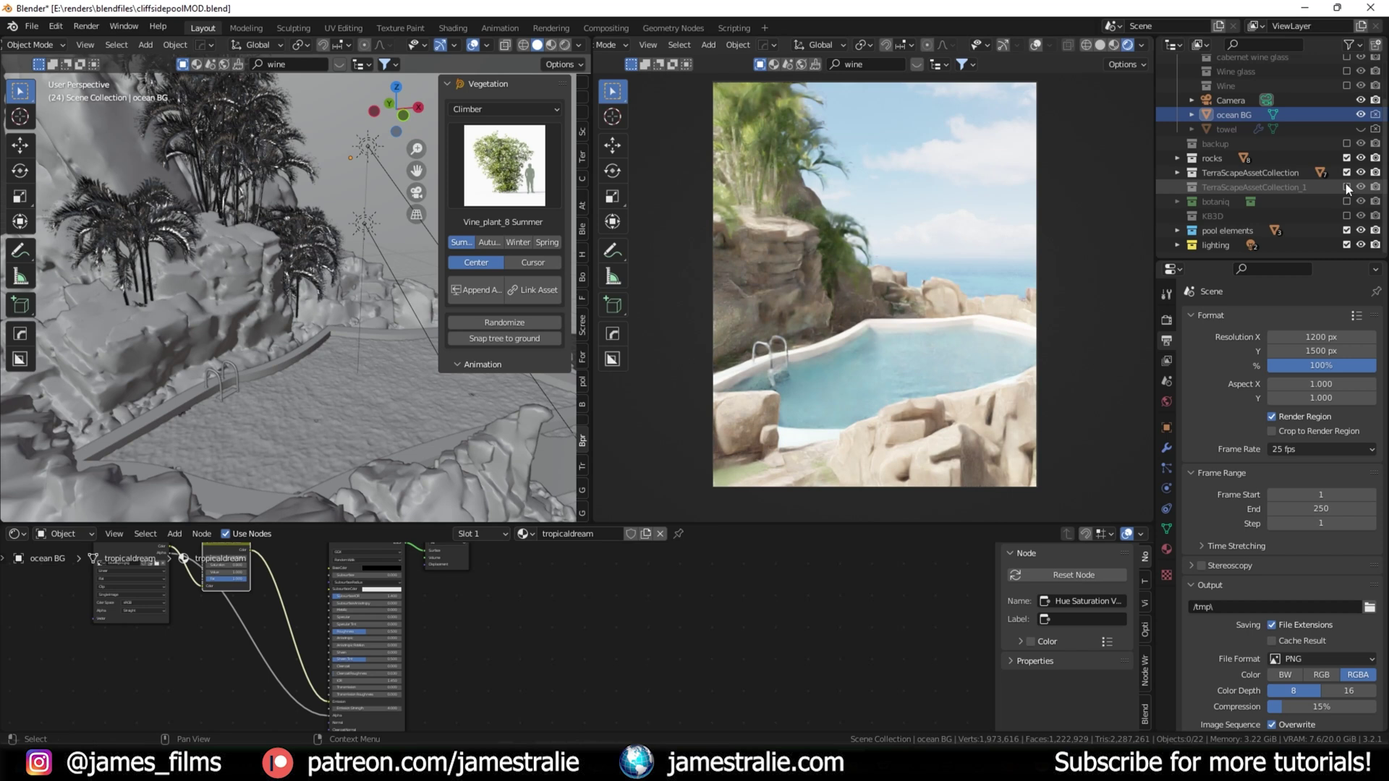
left_click(1346, 186)
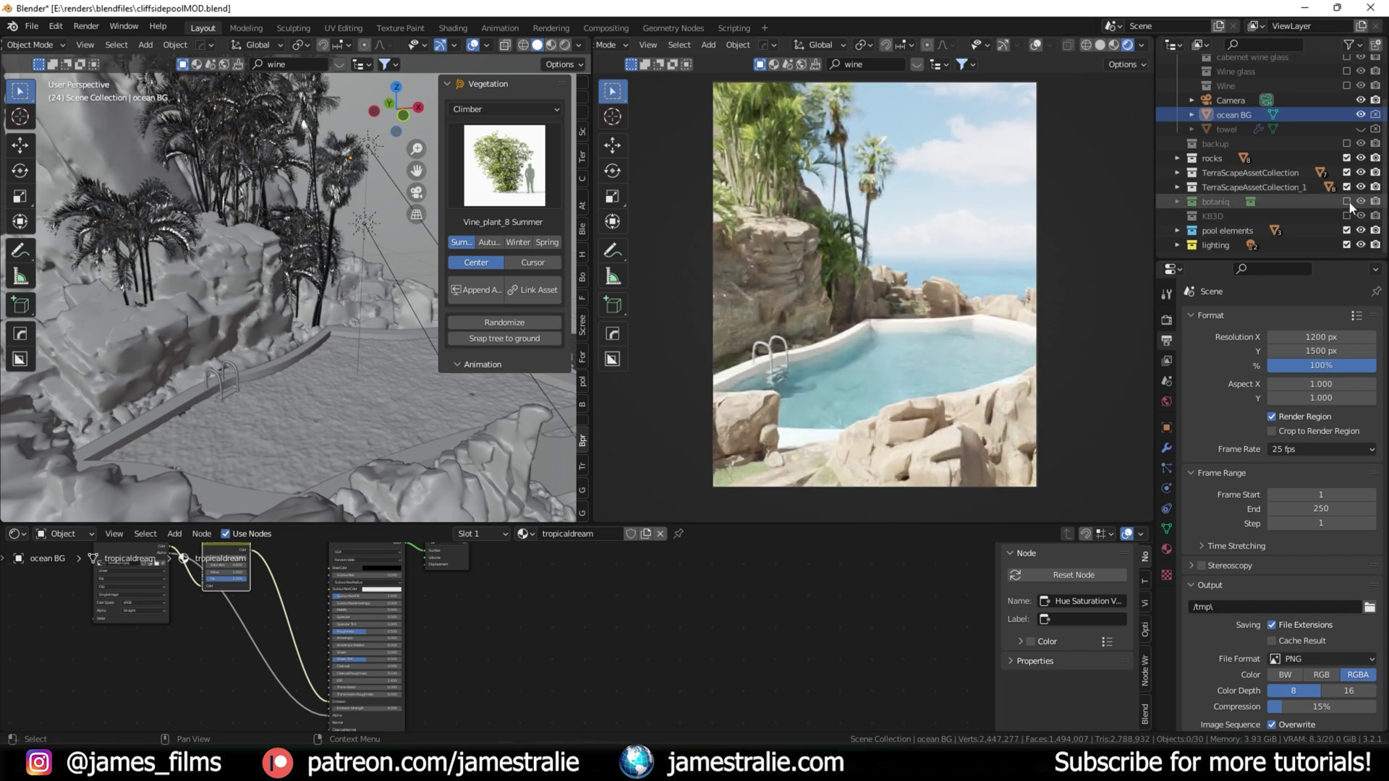
Step: Enable the vegetation, botaniq and KB3D collections to add the bushes, orange flowers and stone building
scroll(1348, 201, "up", 3)
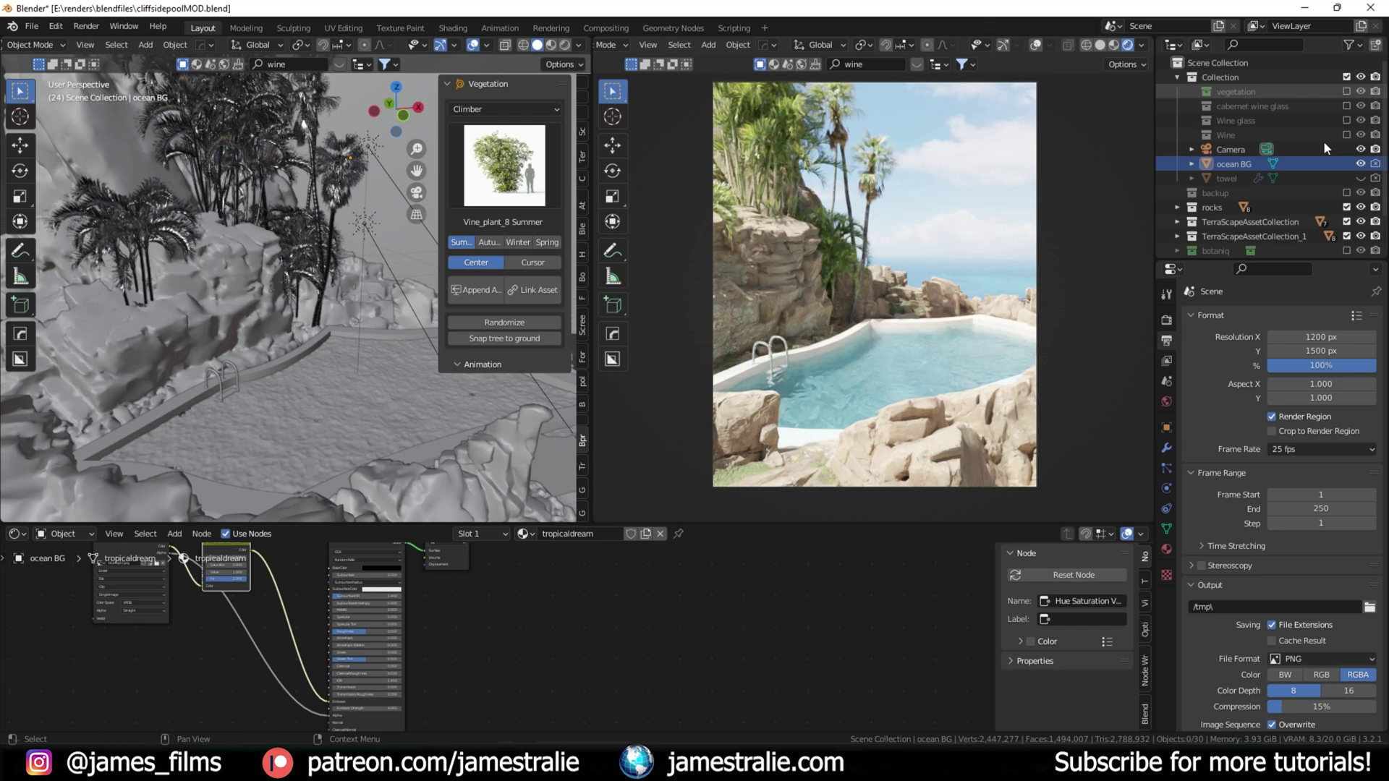
key("alt+e")
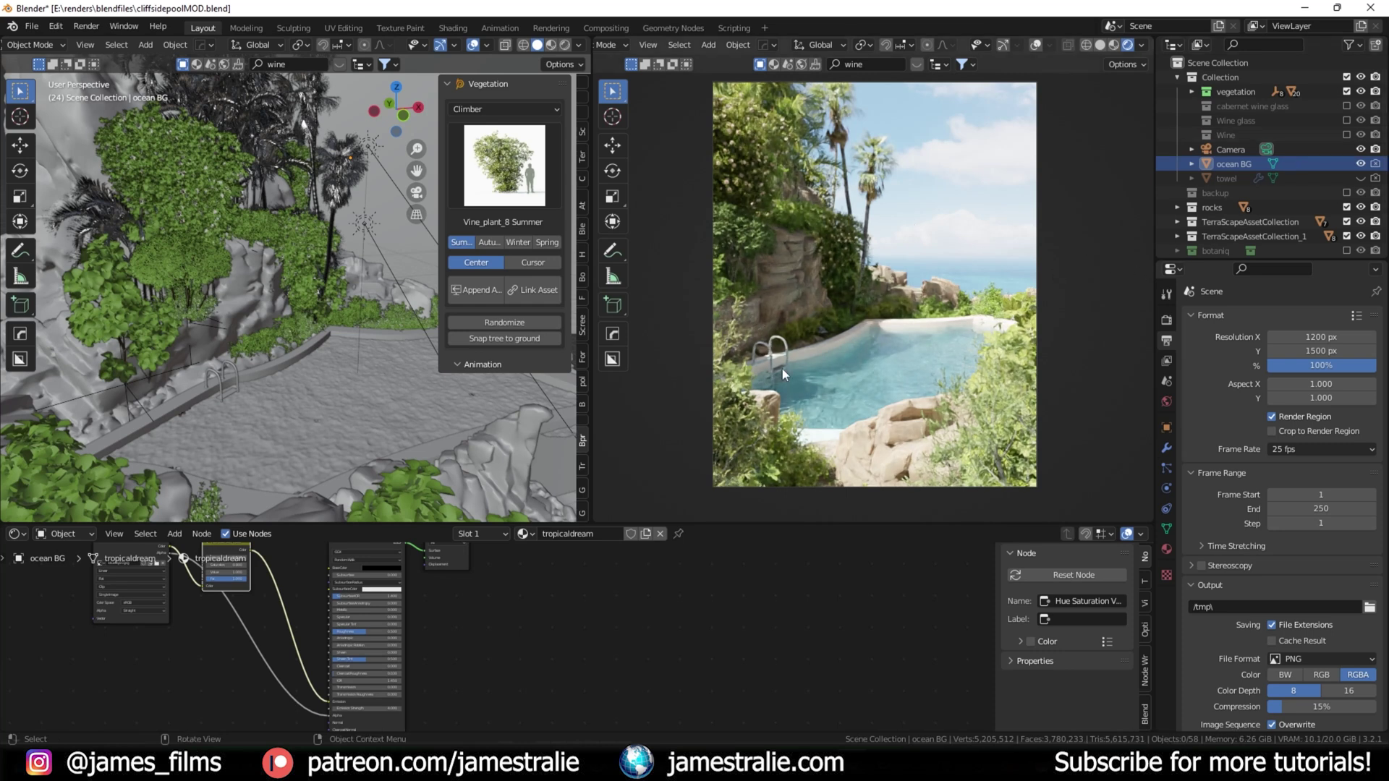
scroll(1322, 160, "down", 3)
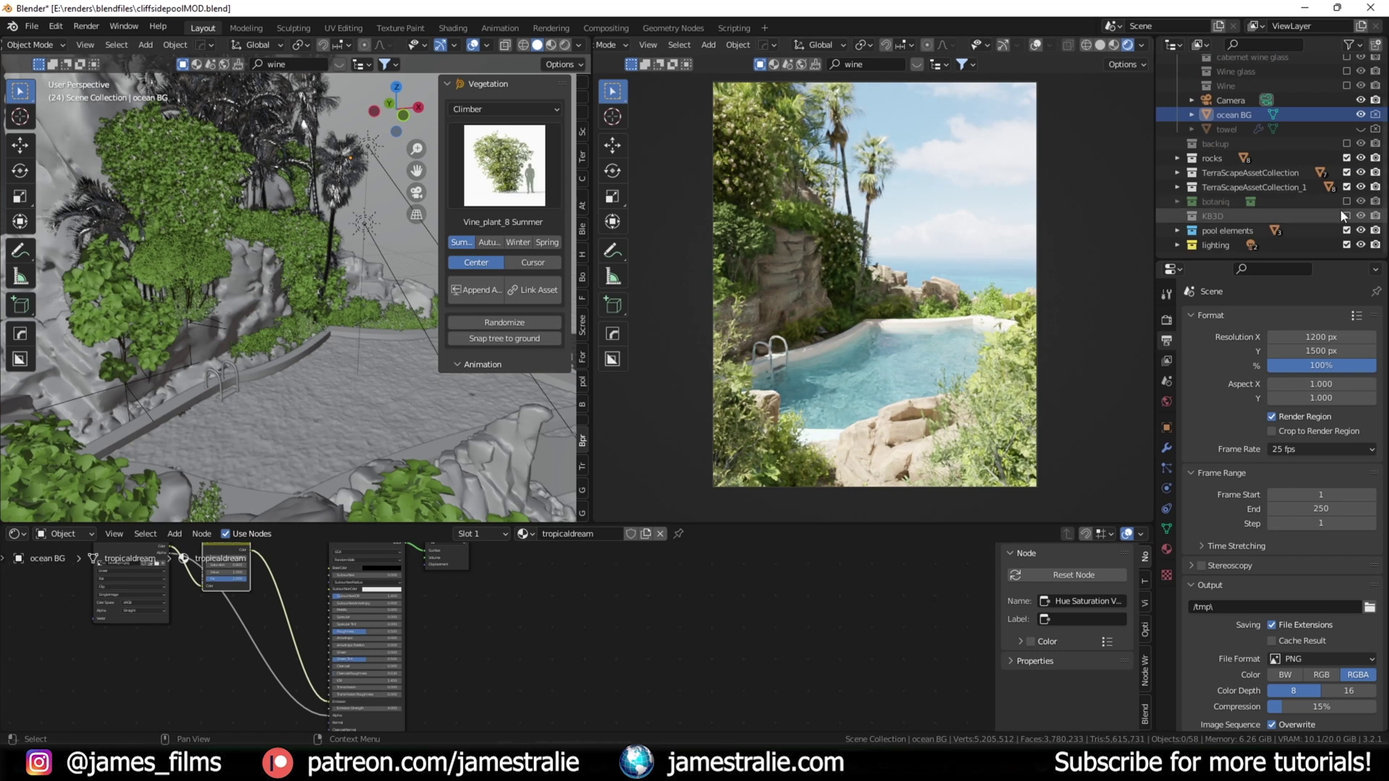
left_click(1346, 201)
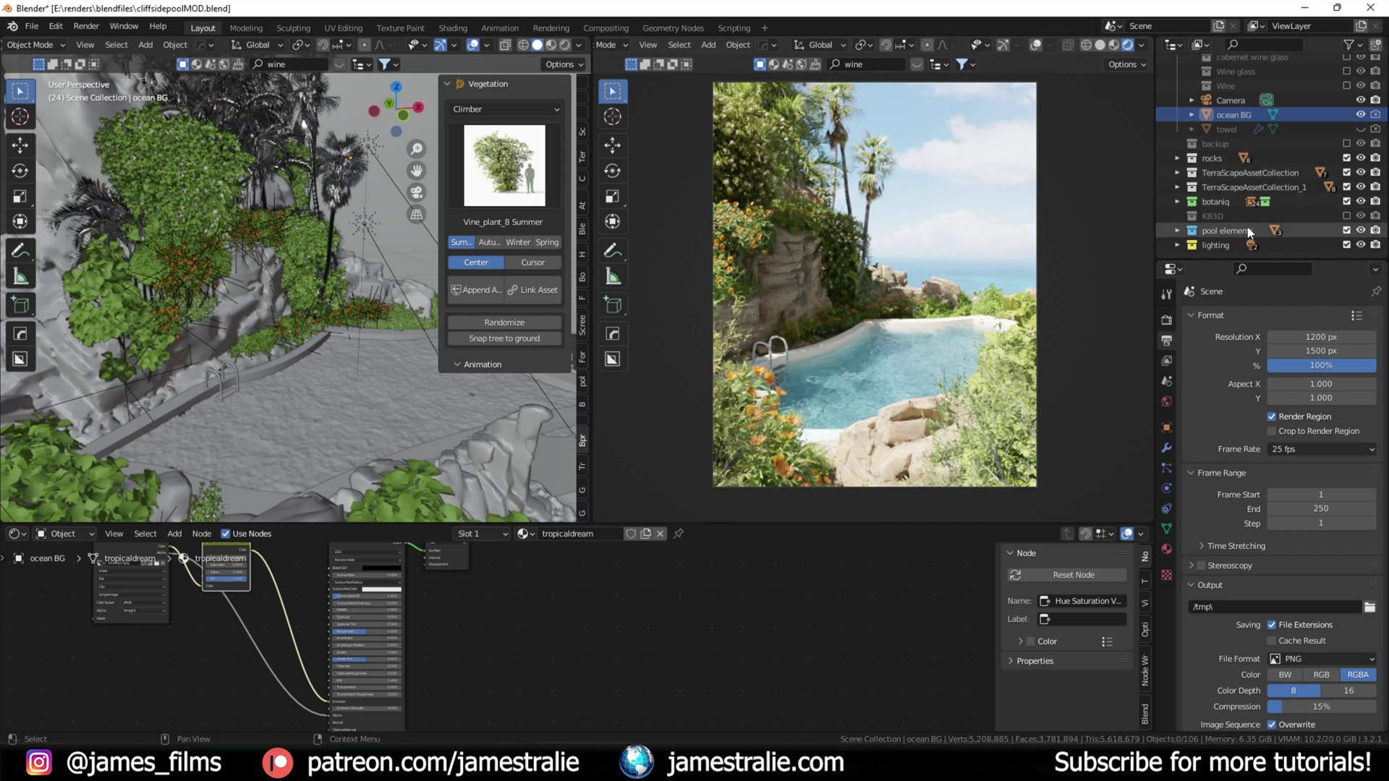
left_click(1346, 216)
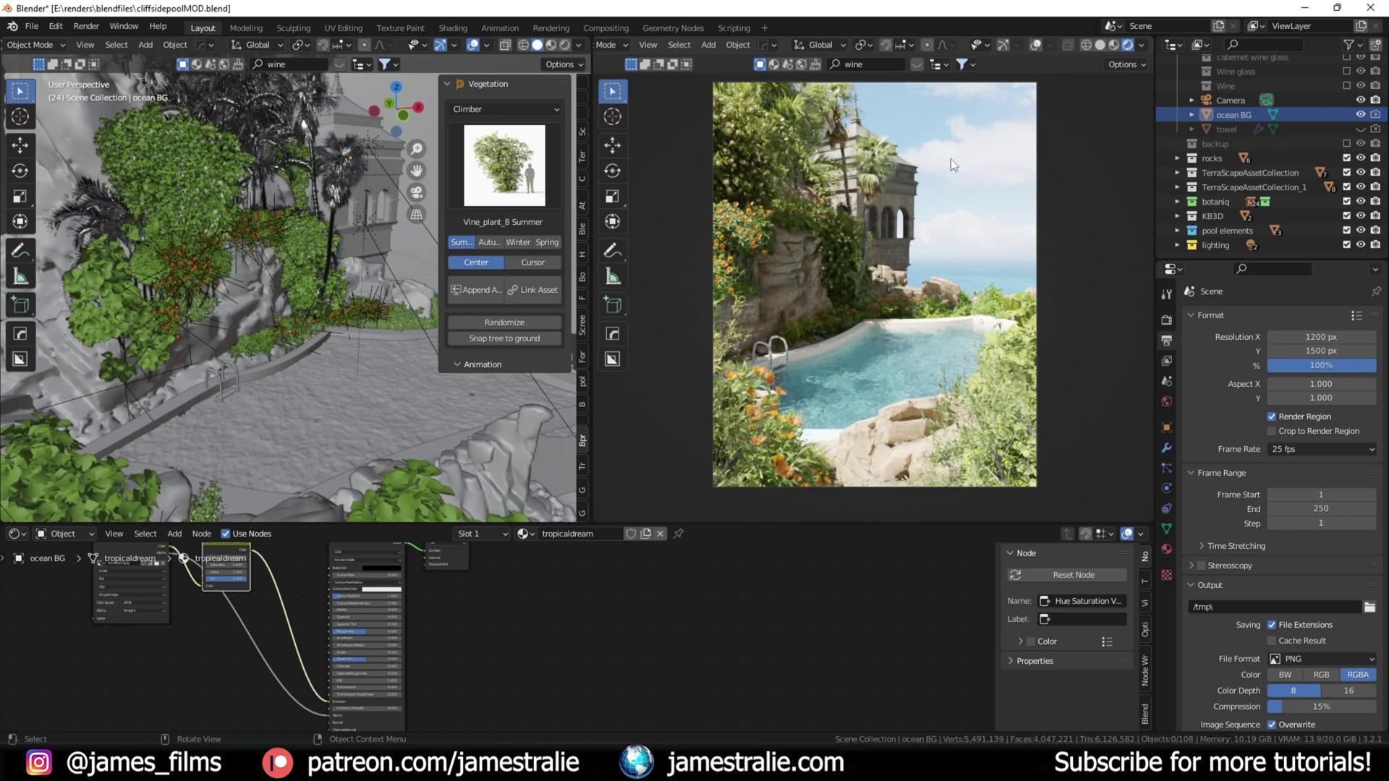
Step: Enable the cabernet wine glass, Wine glass and Wine collections, and bring up the BlenderKit asset search settings
scroll(1279, 152, "up", 3)
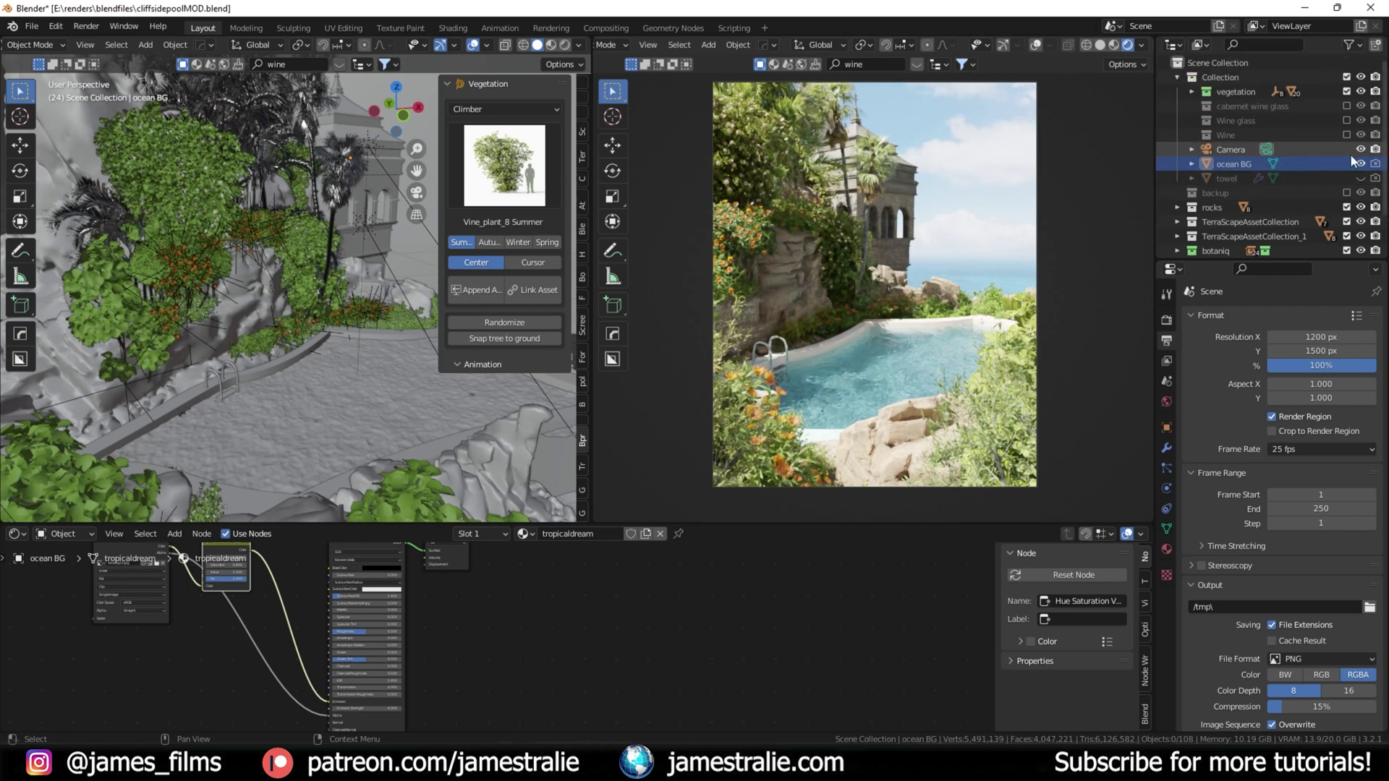
left_click(1346, 105)
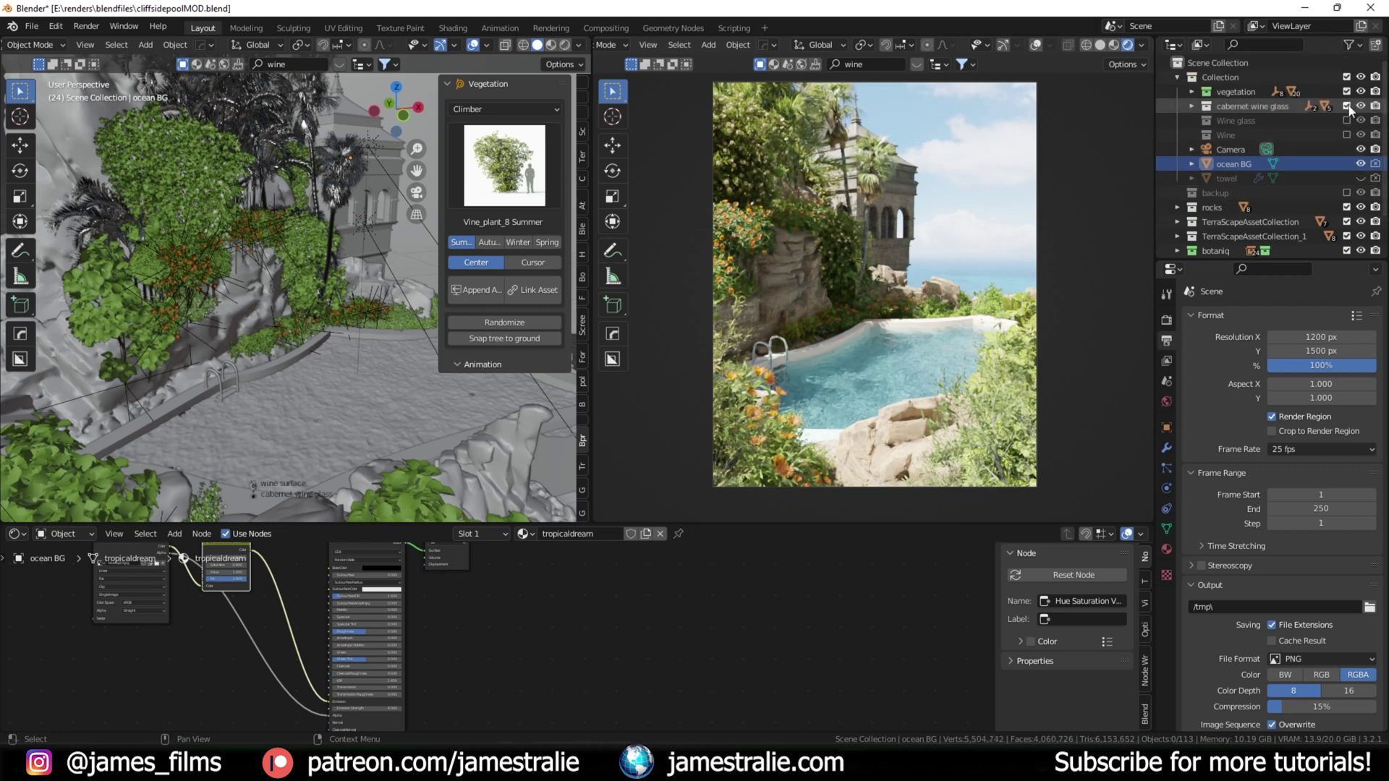
left_click(1345, 120)
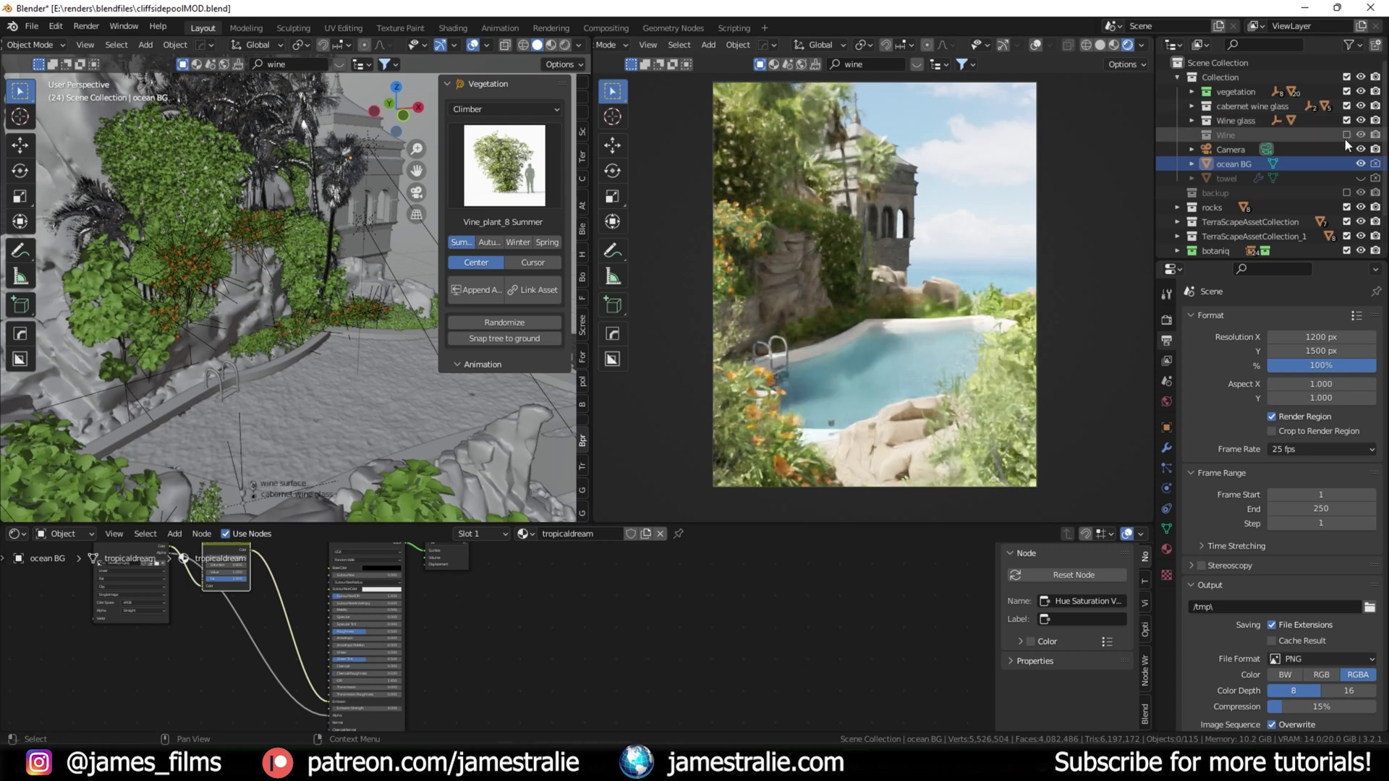
left_click(1346, 134)
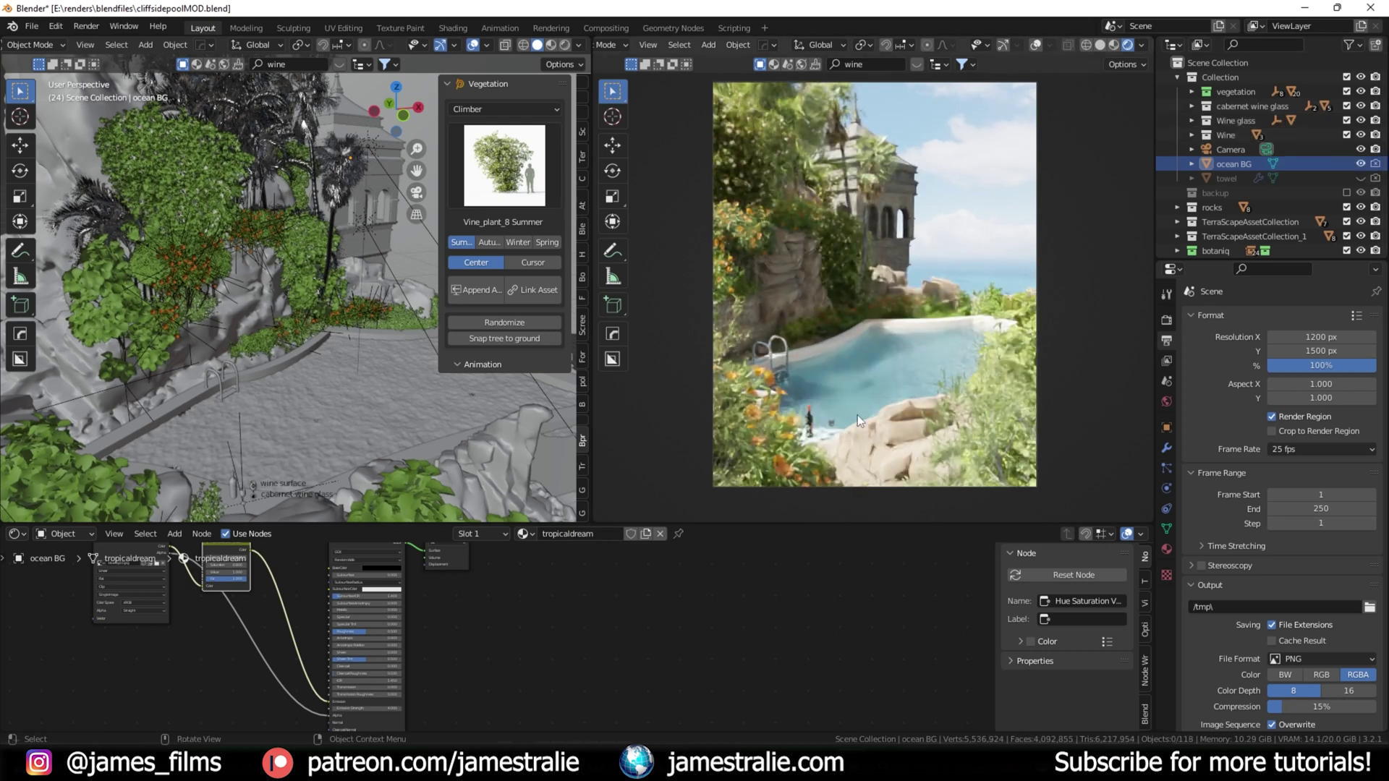
left_click(580, 228)
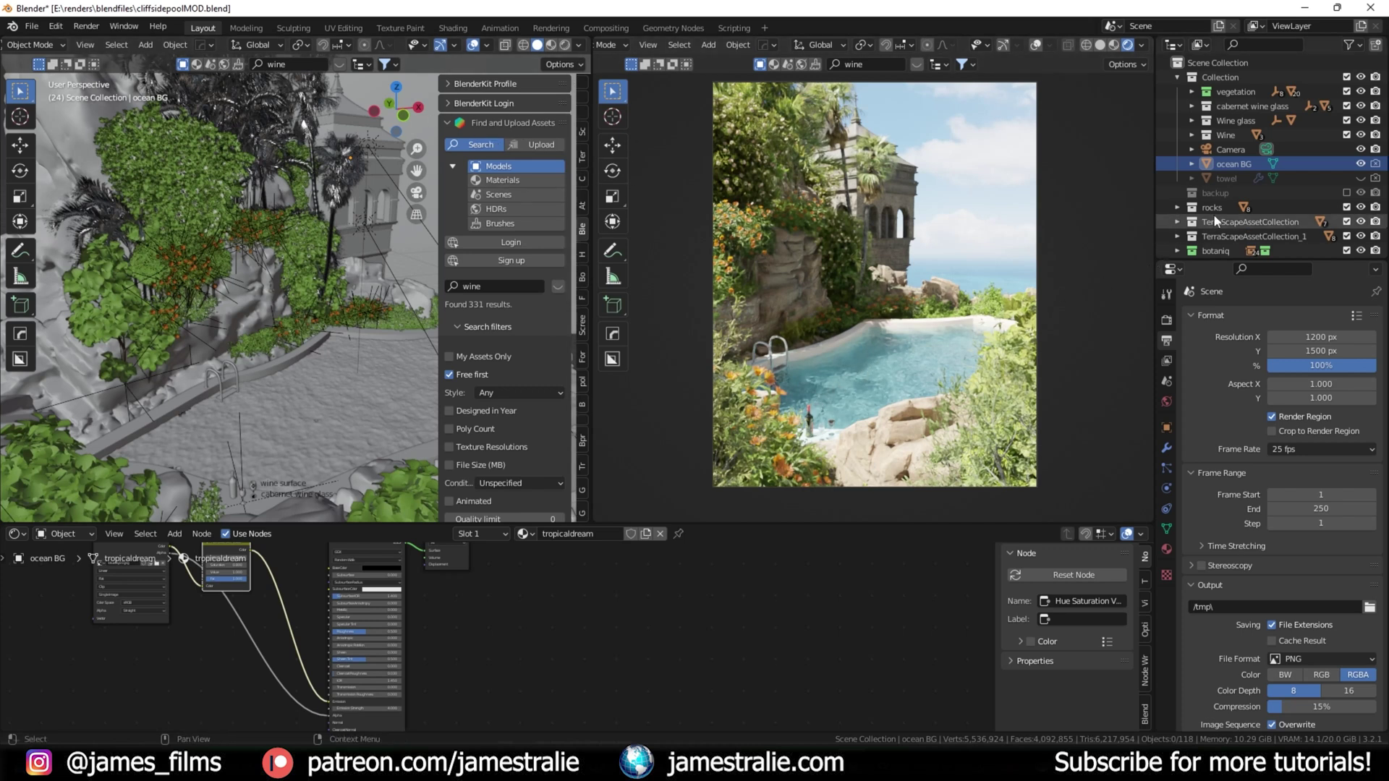
Step: Unhide the towel object on the foreground rocks and view it closer in the rendered camera view
left_click(1225, 179)
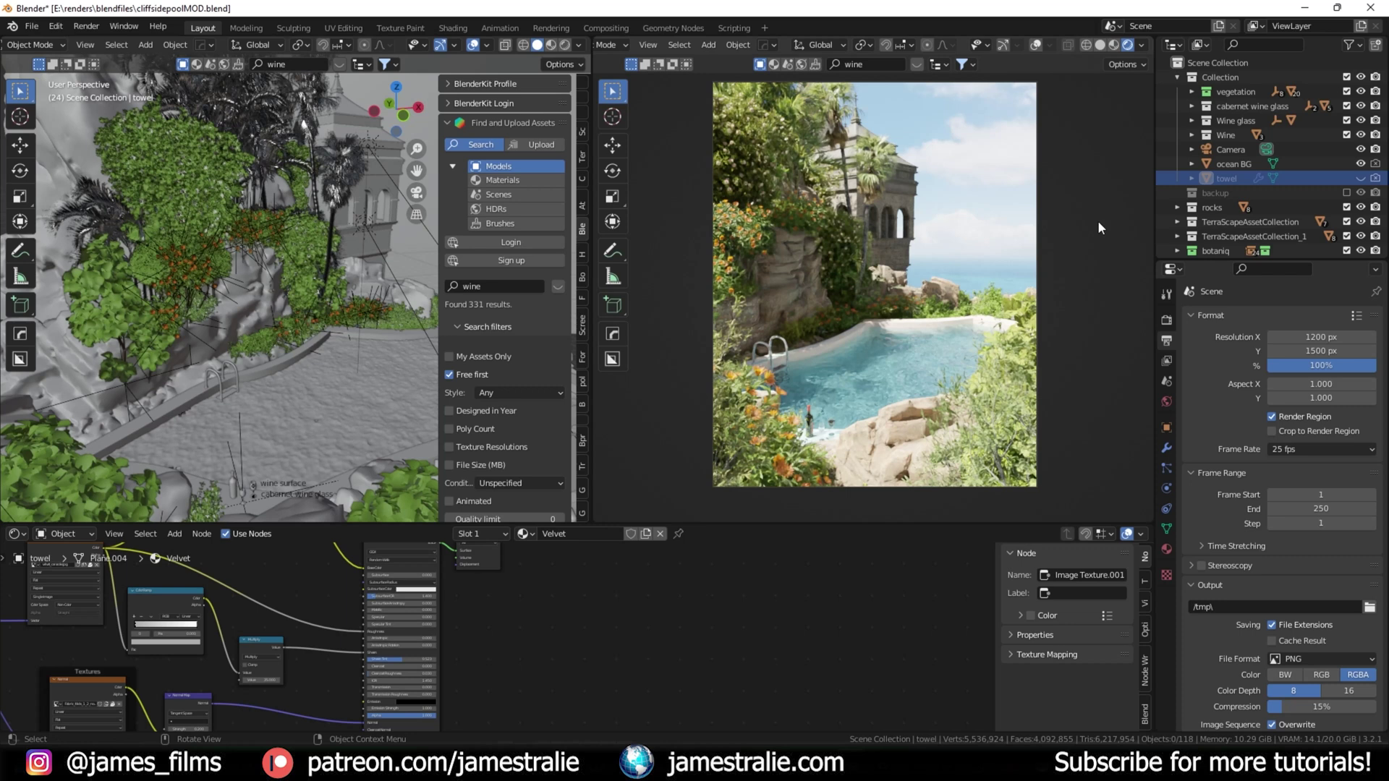
left_click(1361, 178)
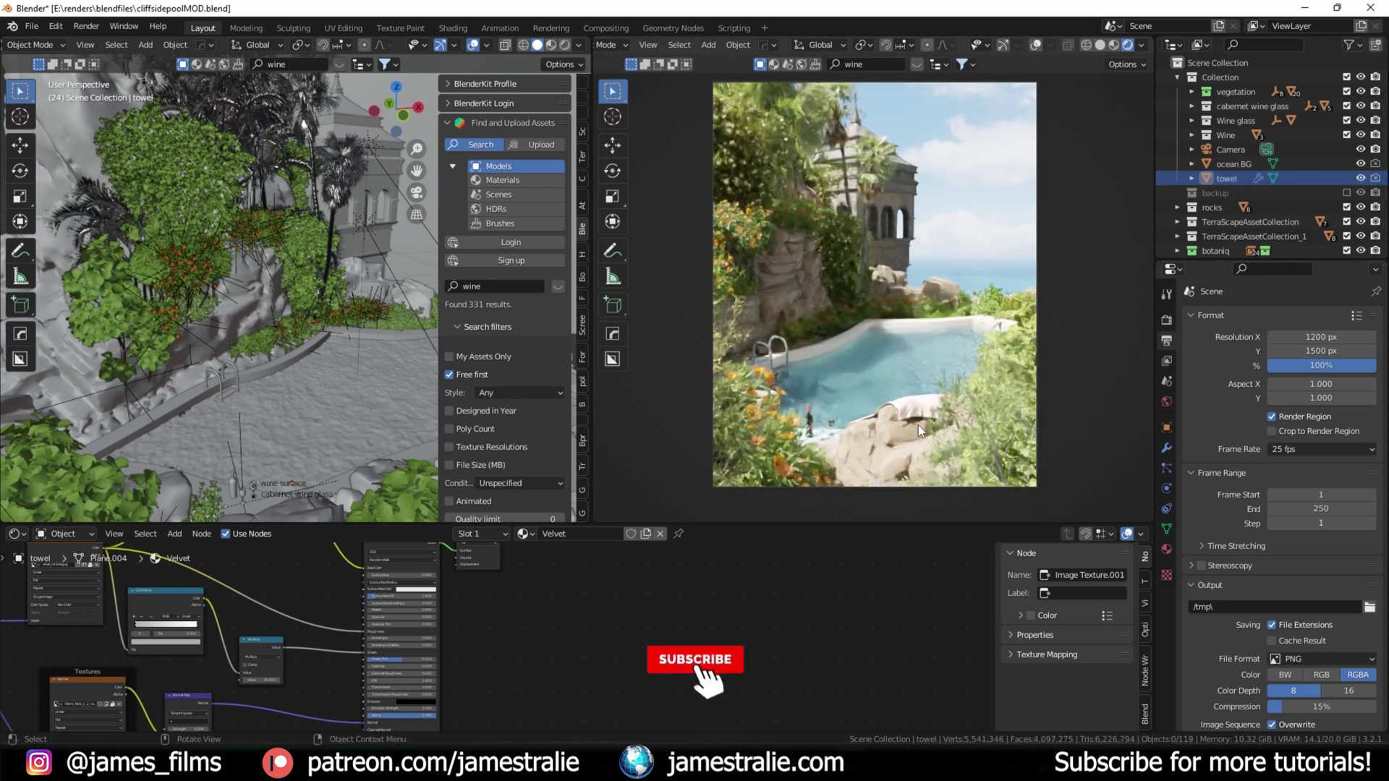
scroll(909, 440, "up", 3)
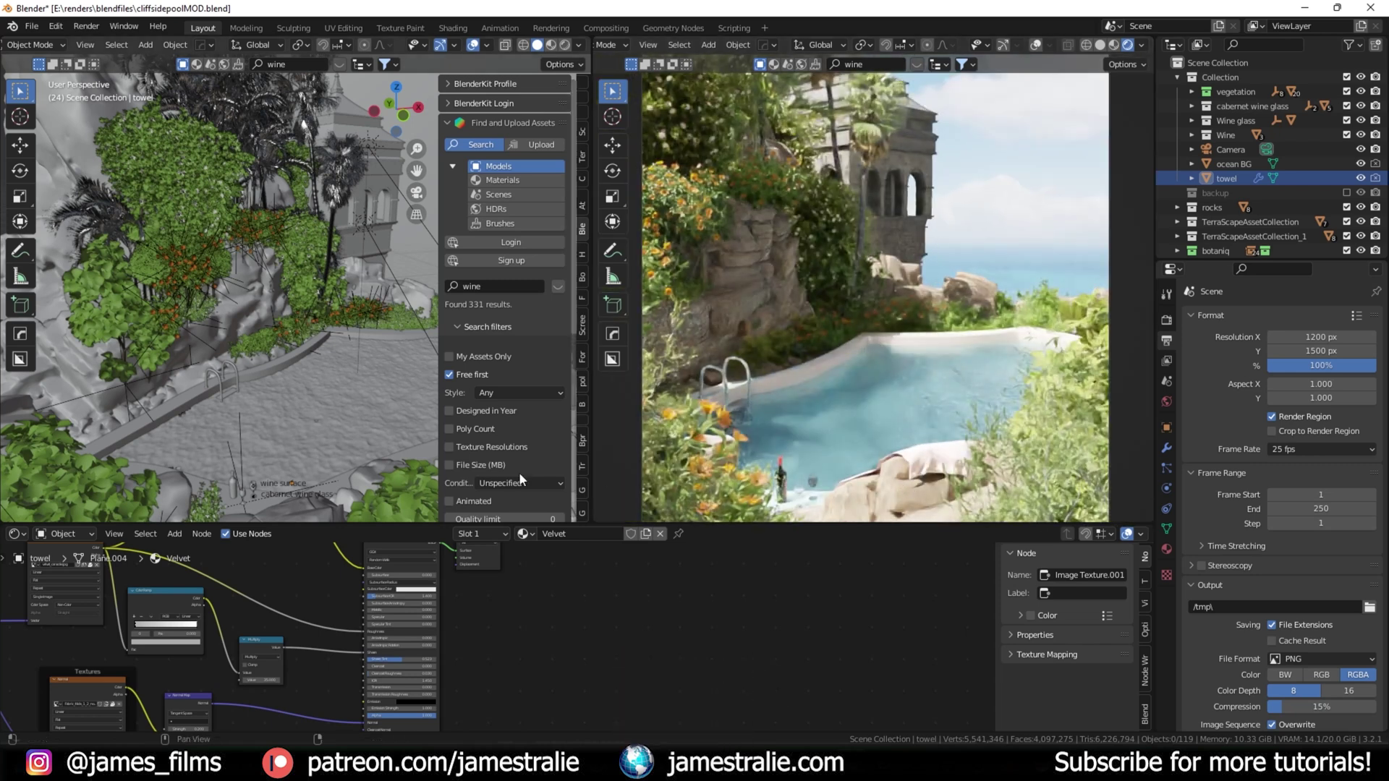
Step: Select the foreground rock beneath the towel and show its collision physics settings
key("KP_Decimal")
scroll(355, 414, "up", 6)
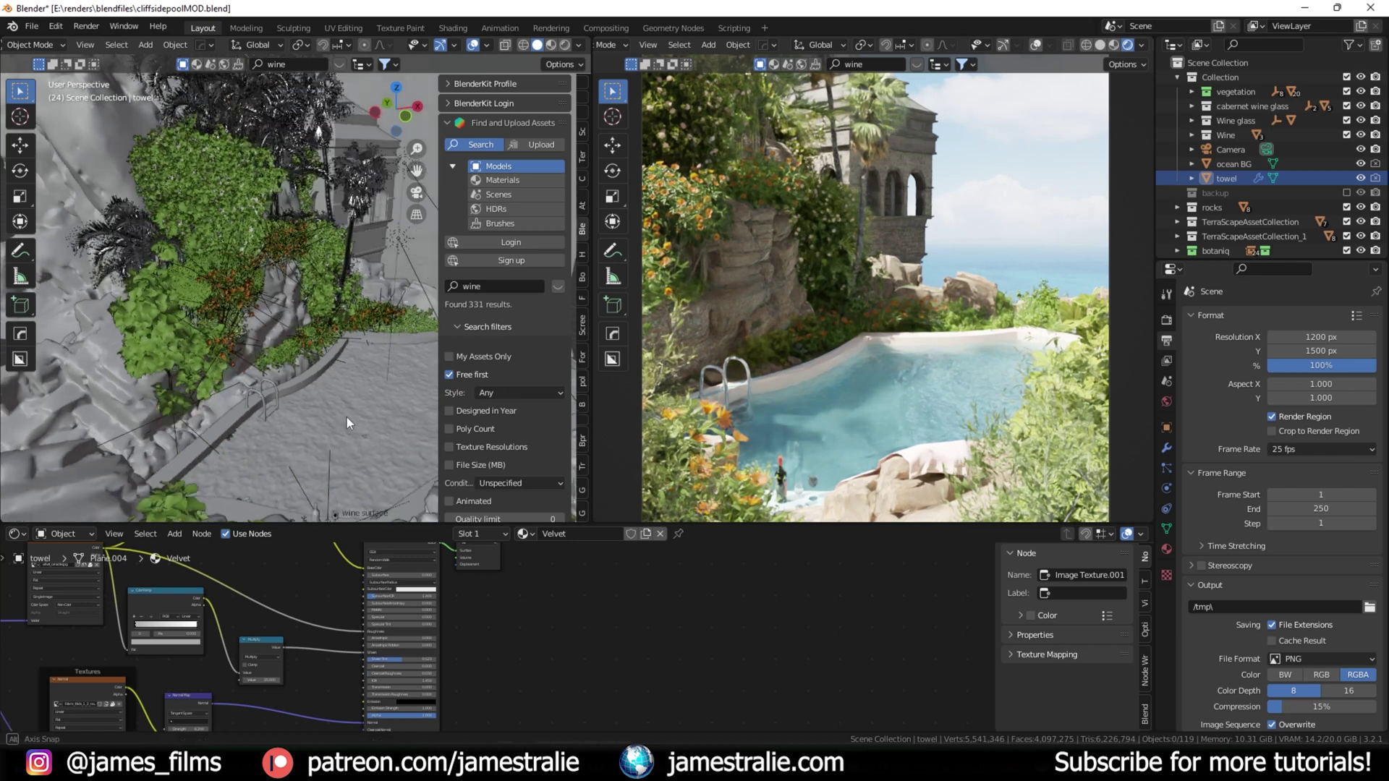
scroll(346, 405, "down", 2)
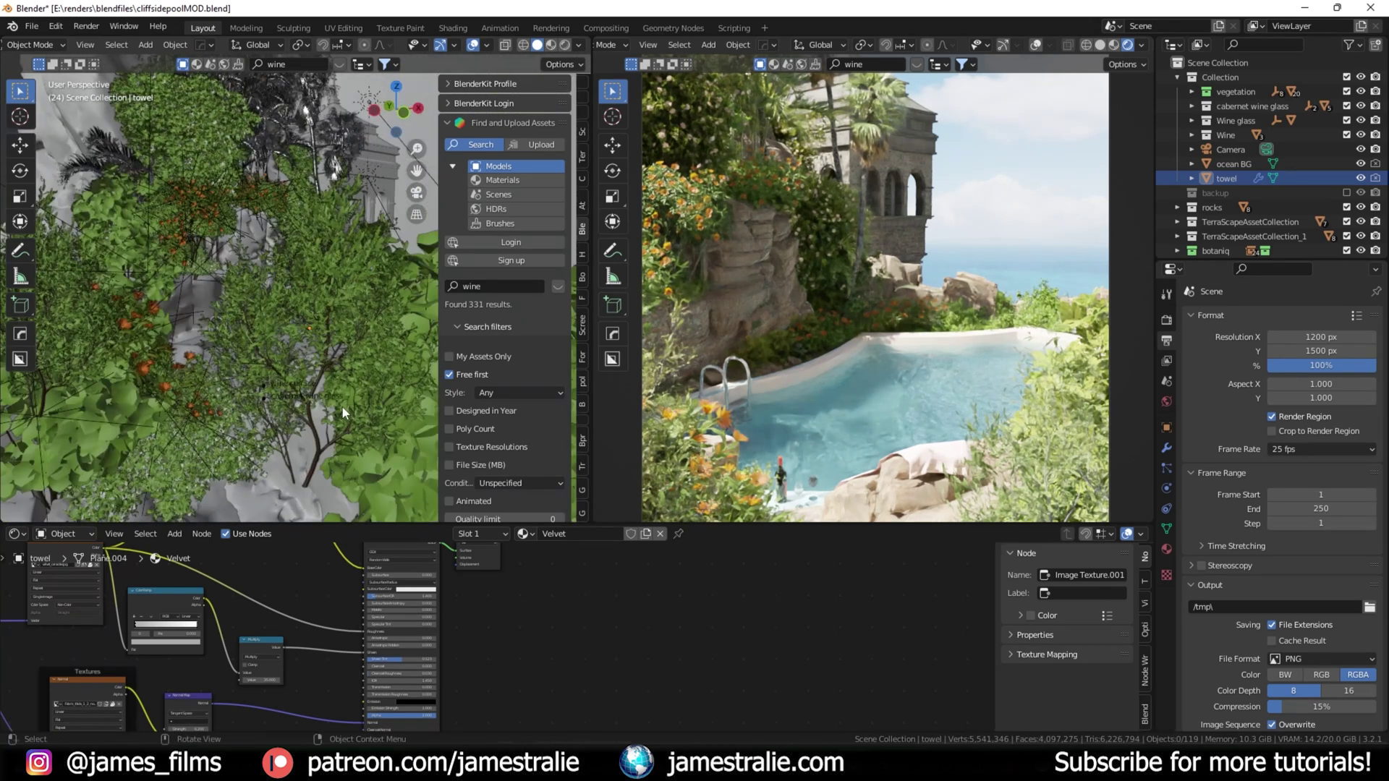
left_click(381, 418)
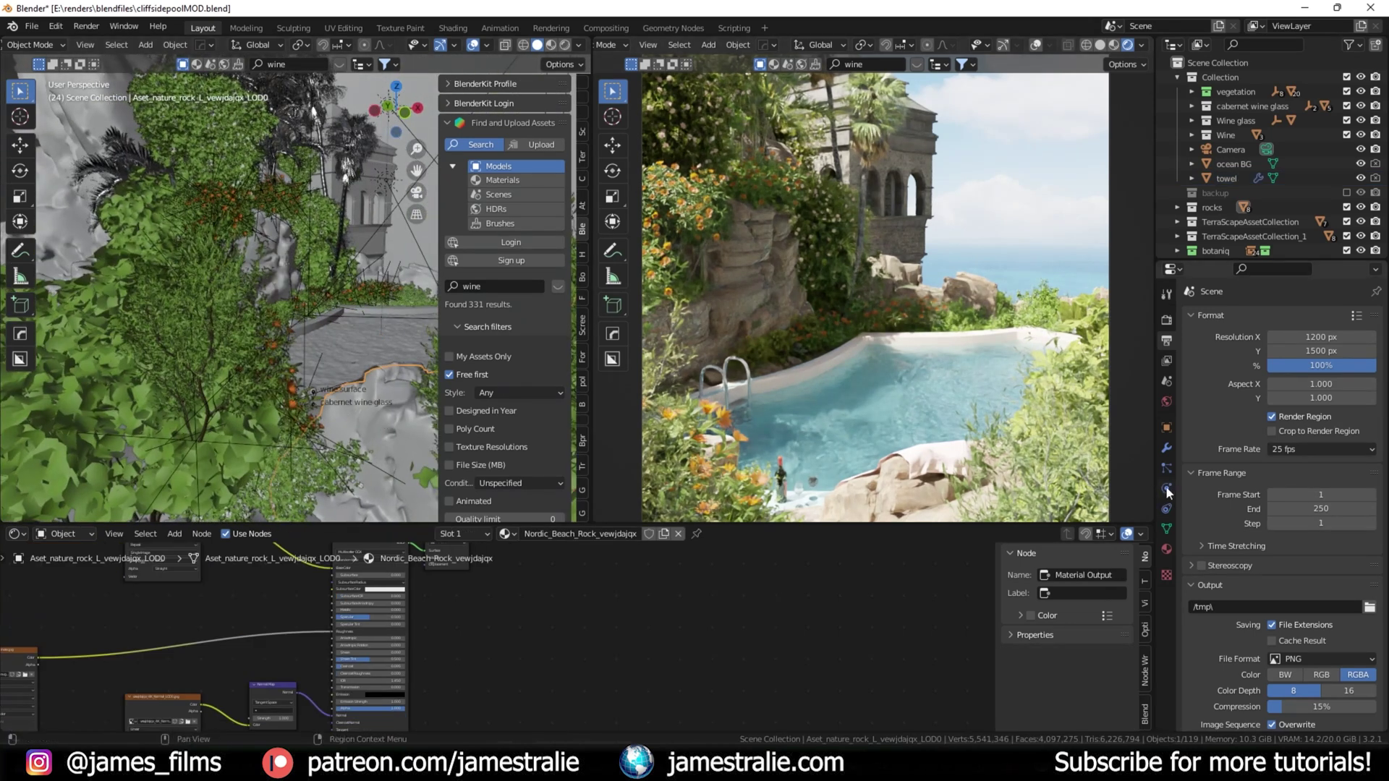
left_click(1166, 489)
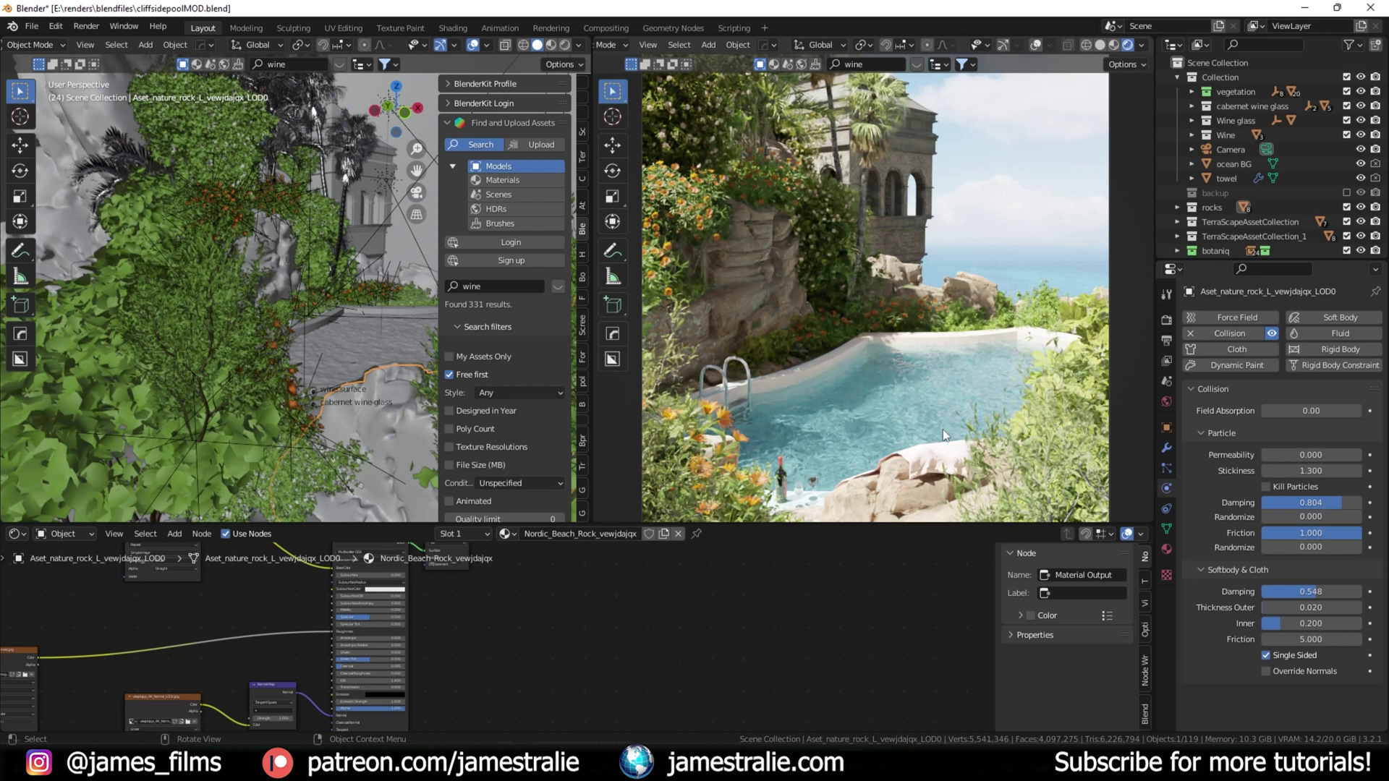
Step: Review the towel's Solidify modifier and compare its physics settings with the collision settings of the rock beneath it
left_click(1230, 179)
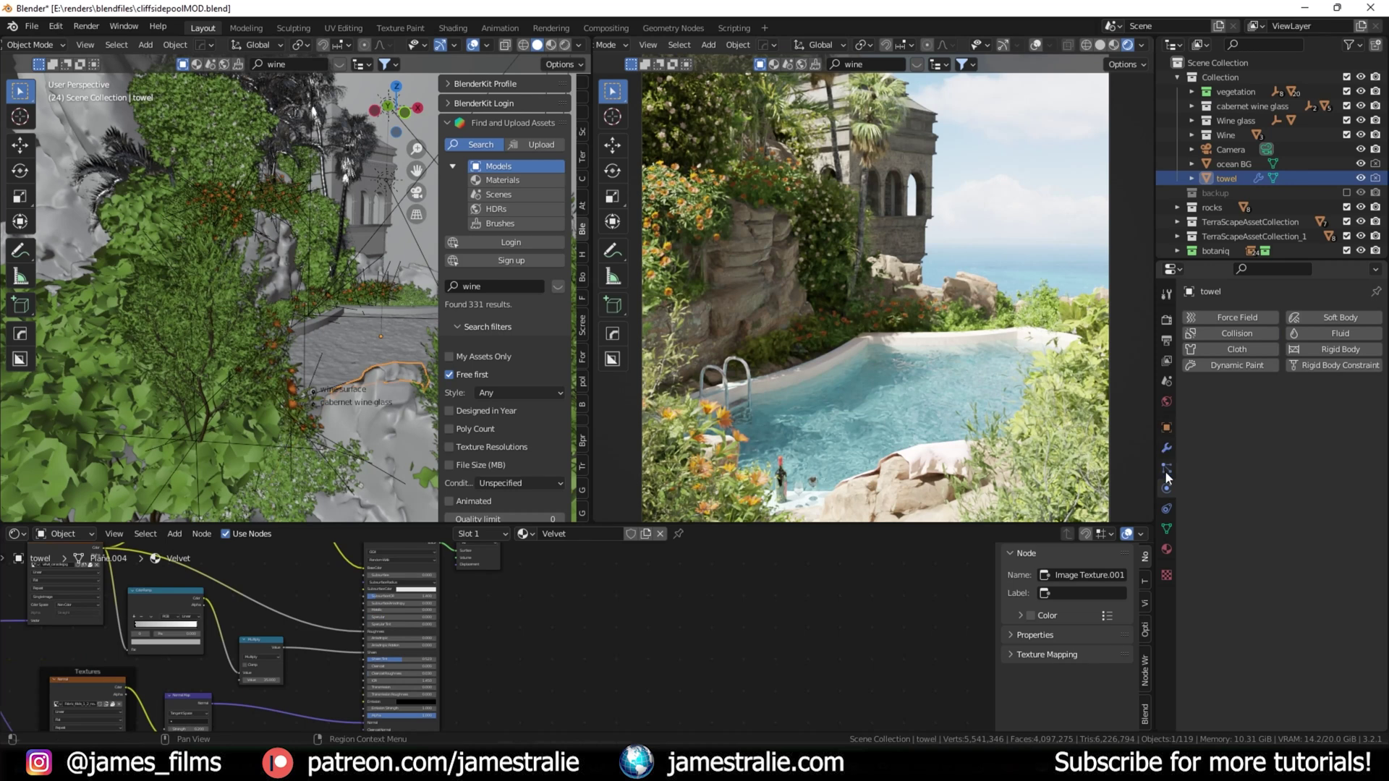
left_click(1167, 448)
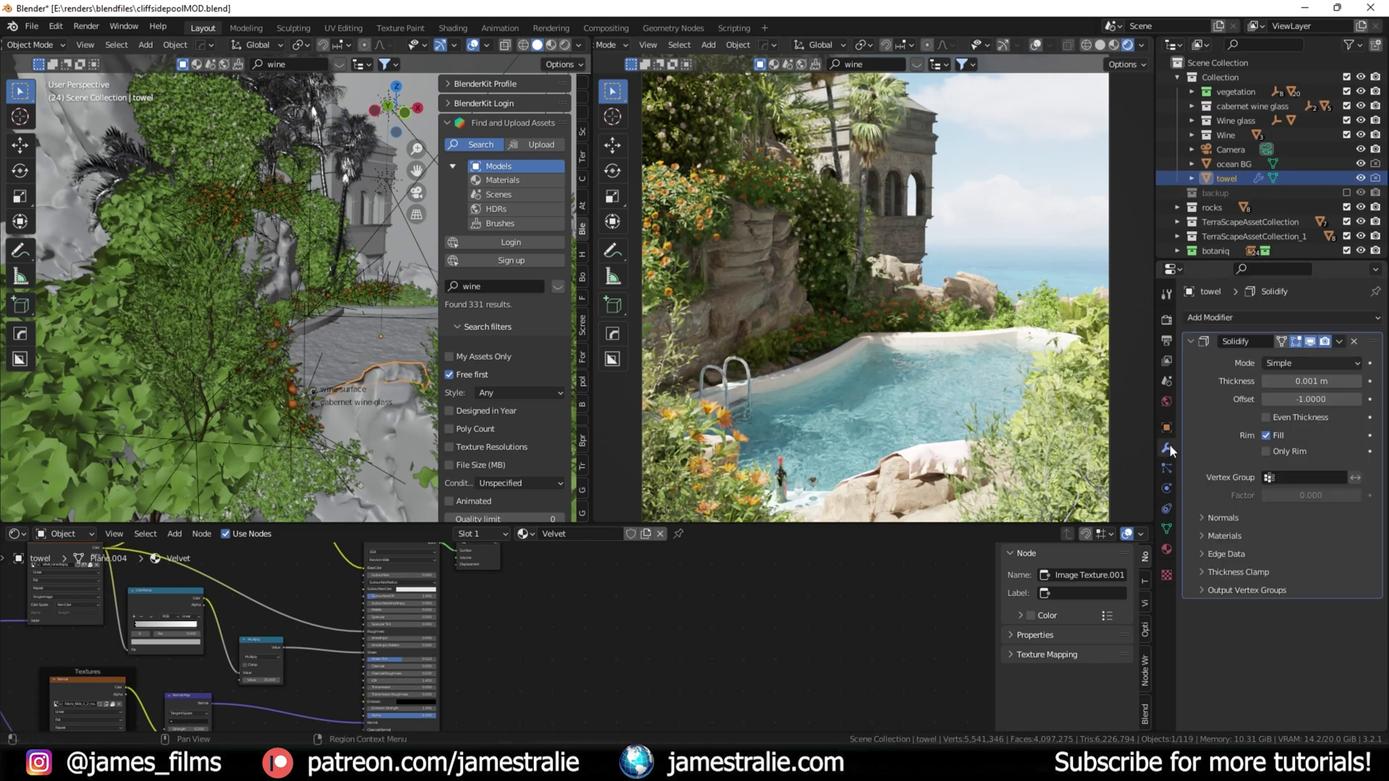
left_click(1190, 341)
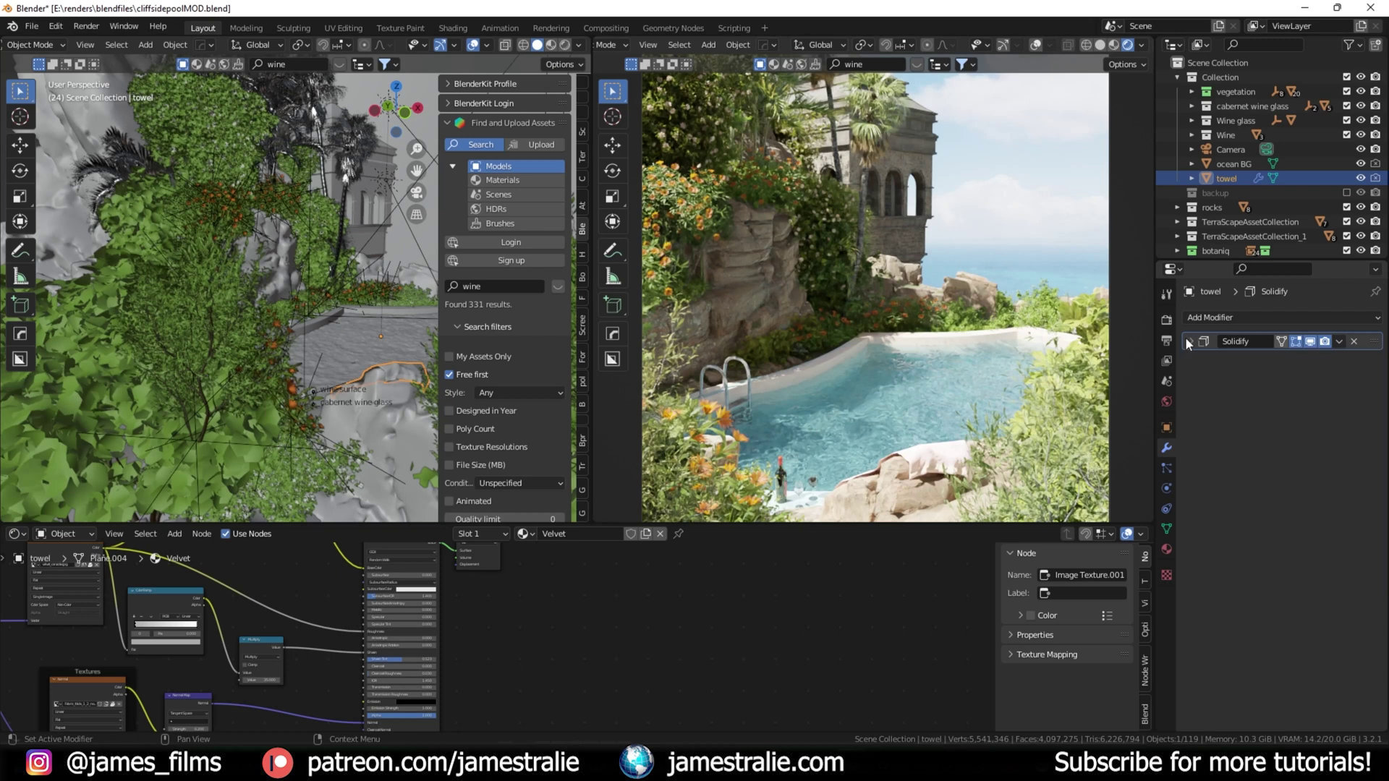
left_click(1167, 489)
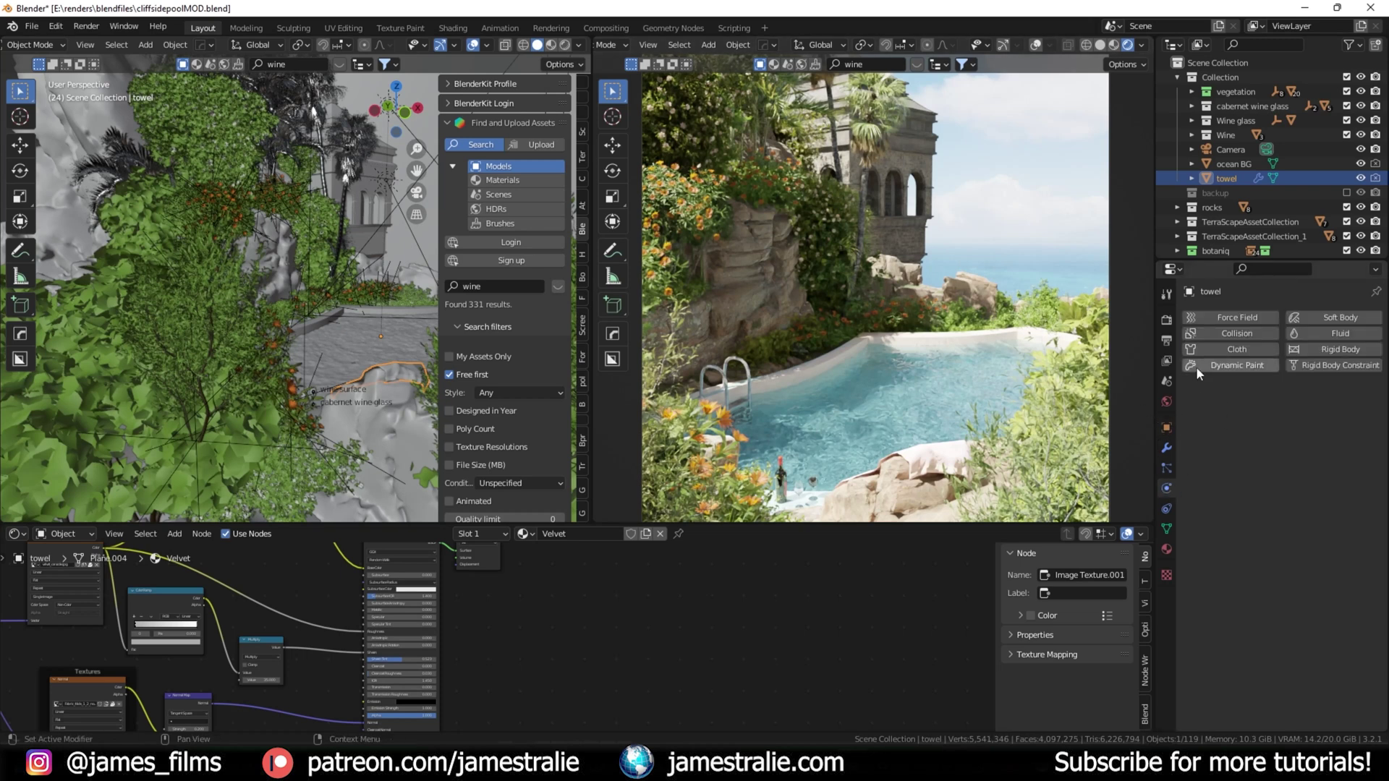
left_click(375, 414)
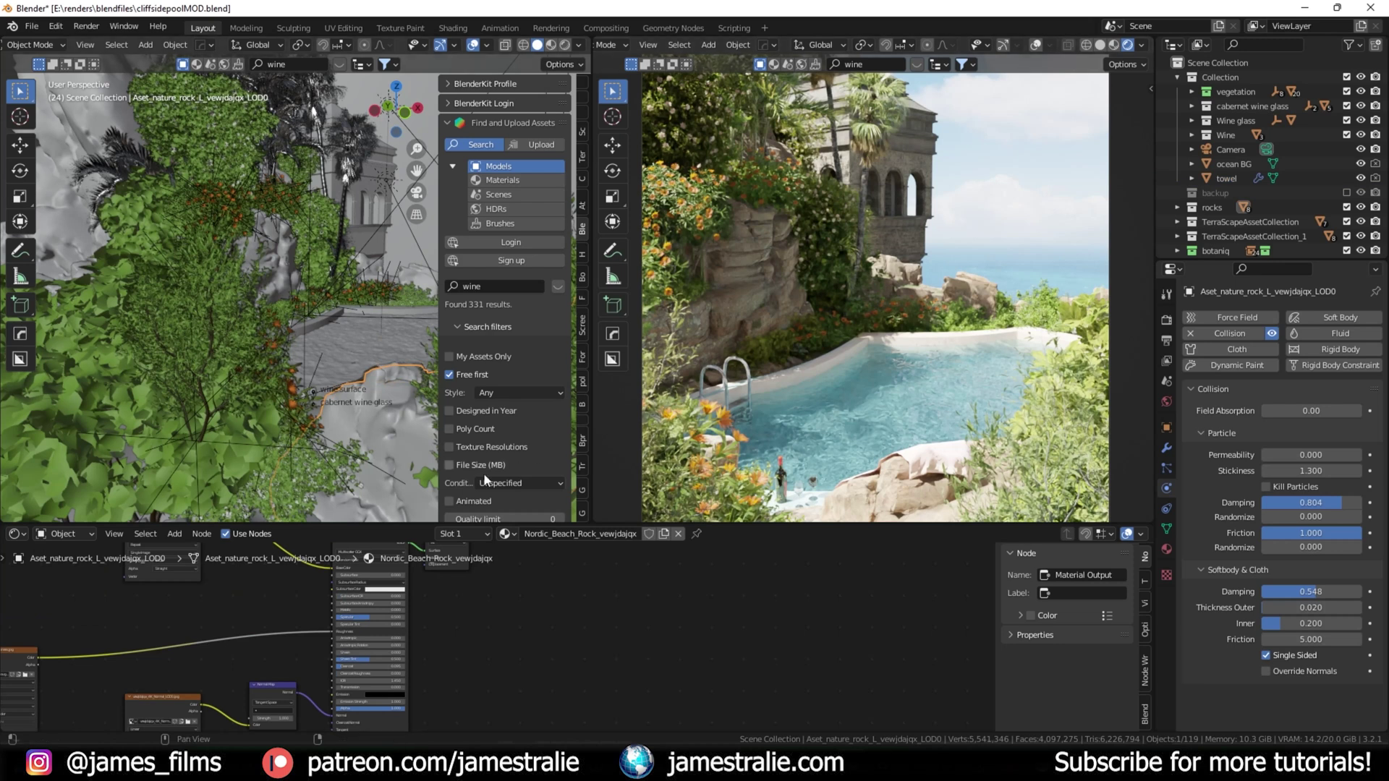
left_click(402, 372)
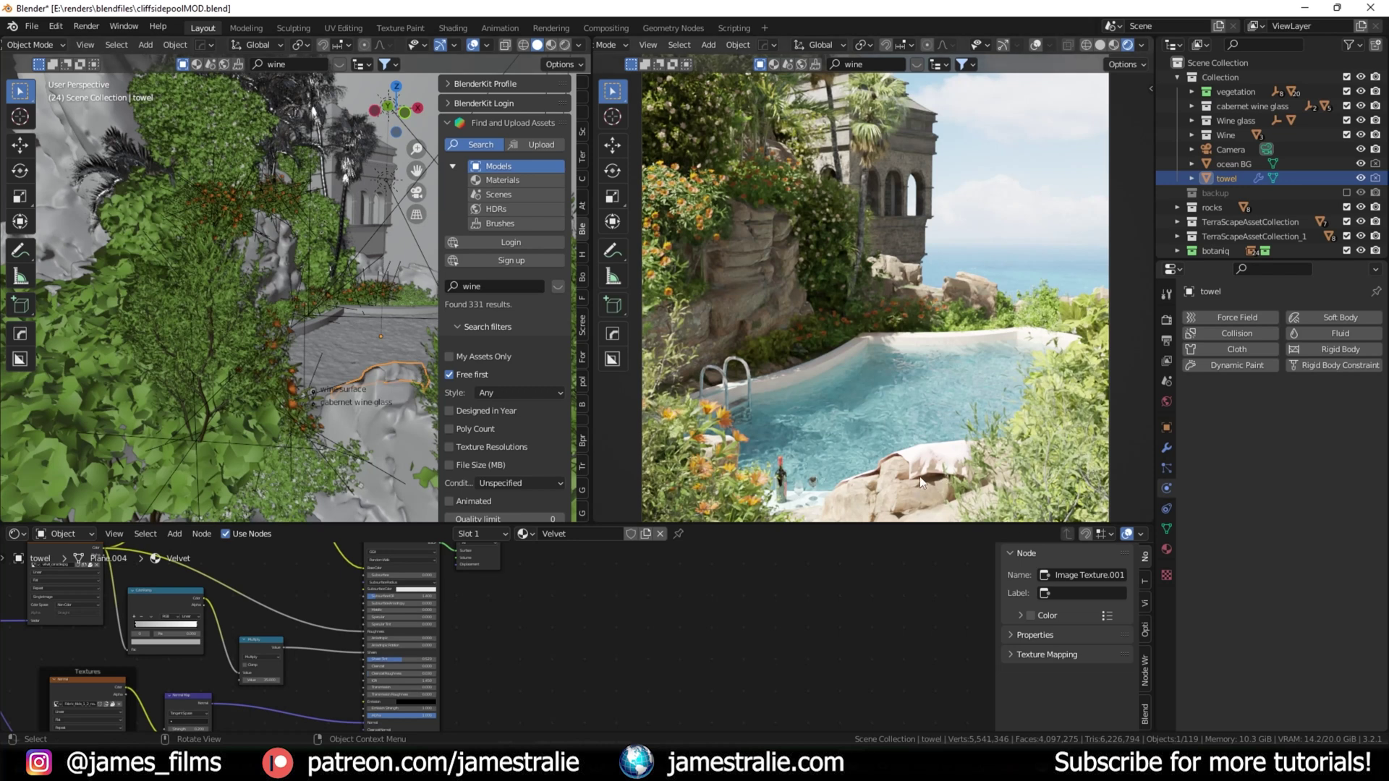
Step: Show the Cloth brush for the towel in Sculpt Mode and return to Object Mode
scroll(920, 481, "up", 2)
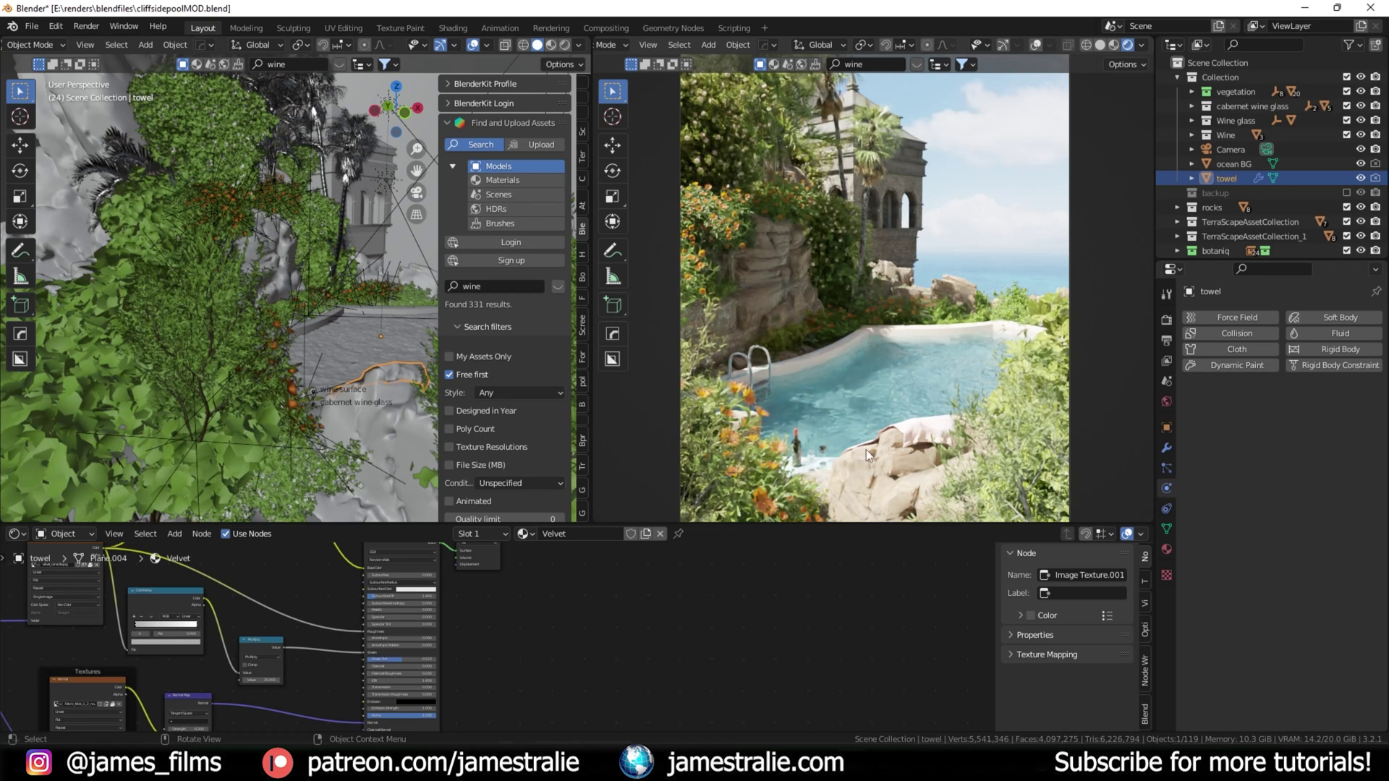
left_click(68, 43)
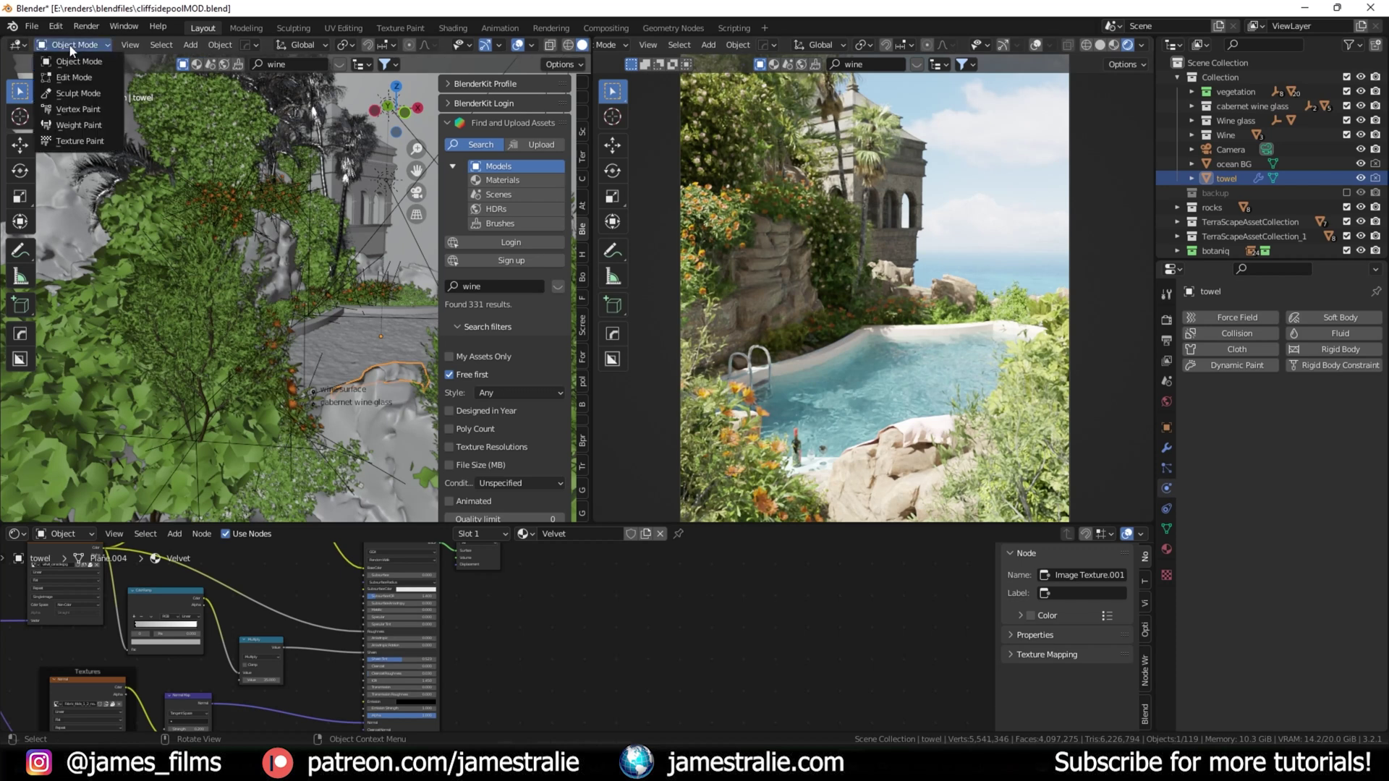
left_click(78, 94)
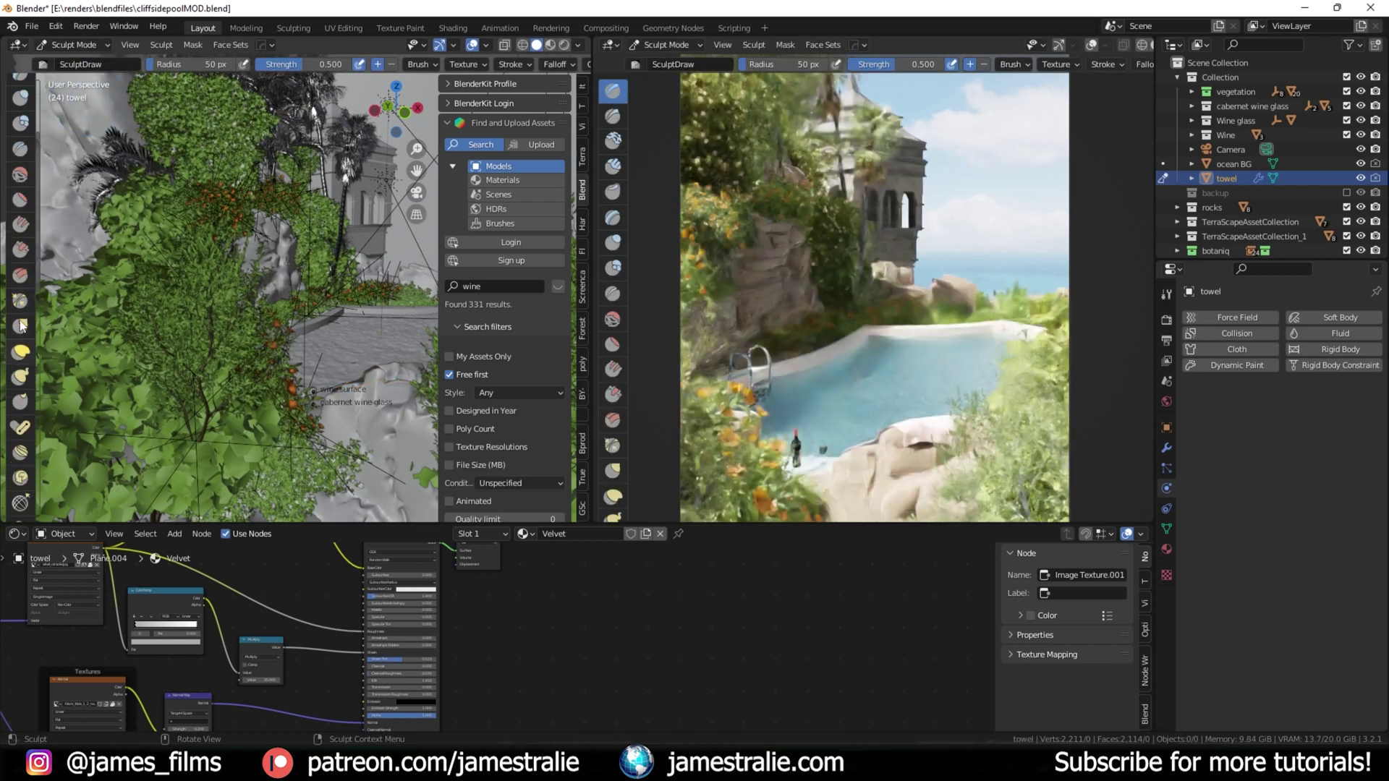
scroll(20, 362, "down", 4)
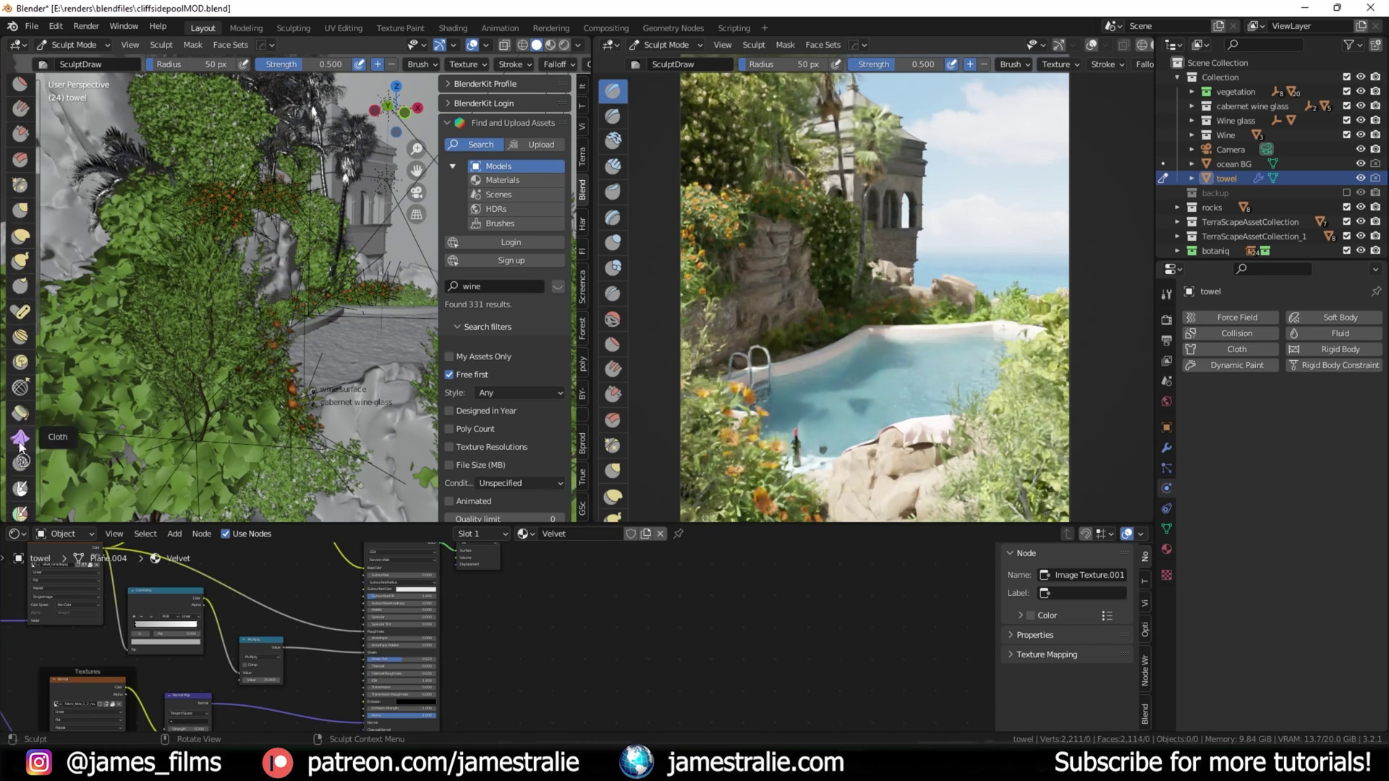
left_click(21, 439)
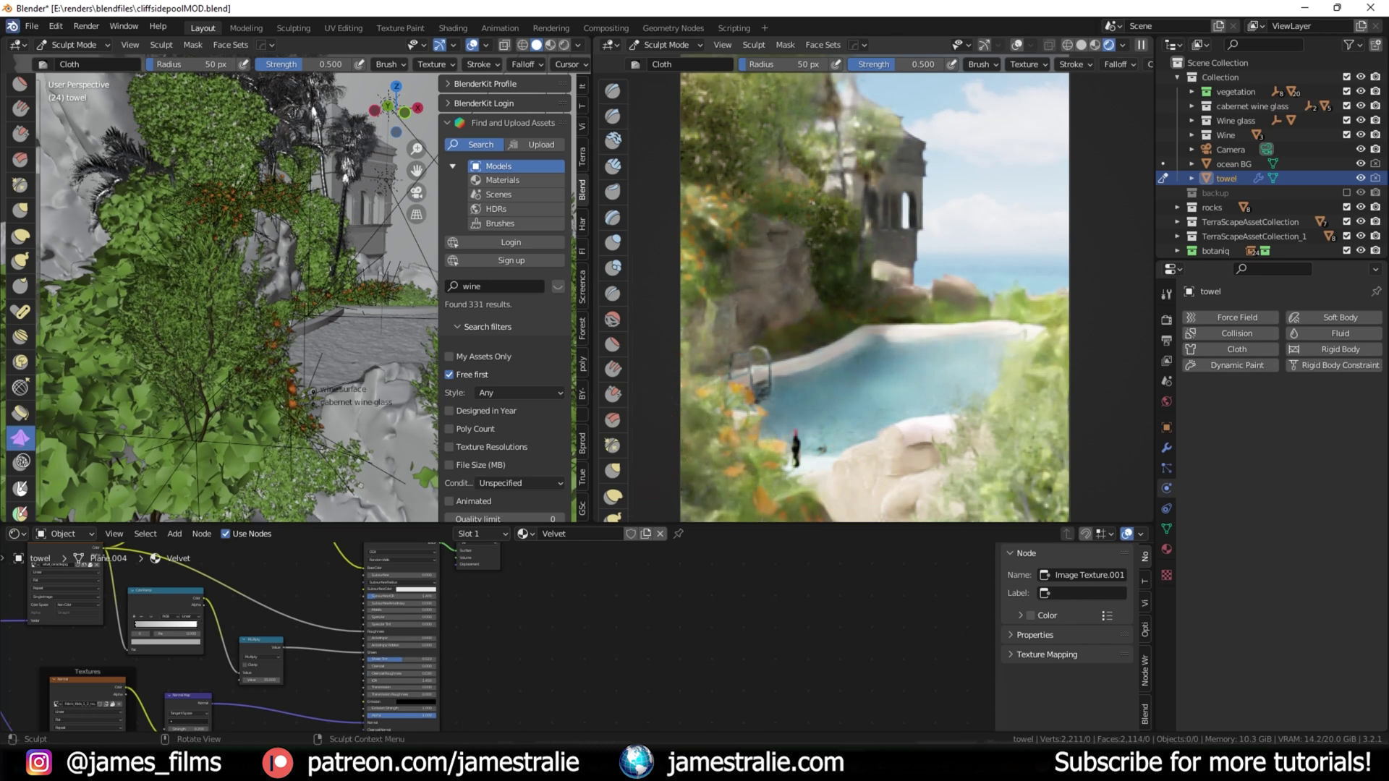
left_click(76, 45)
left_click(109, 62)
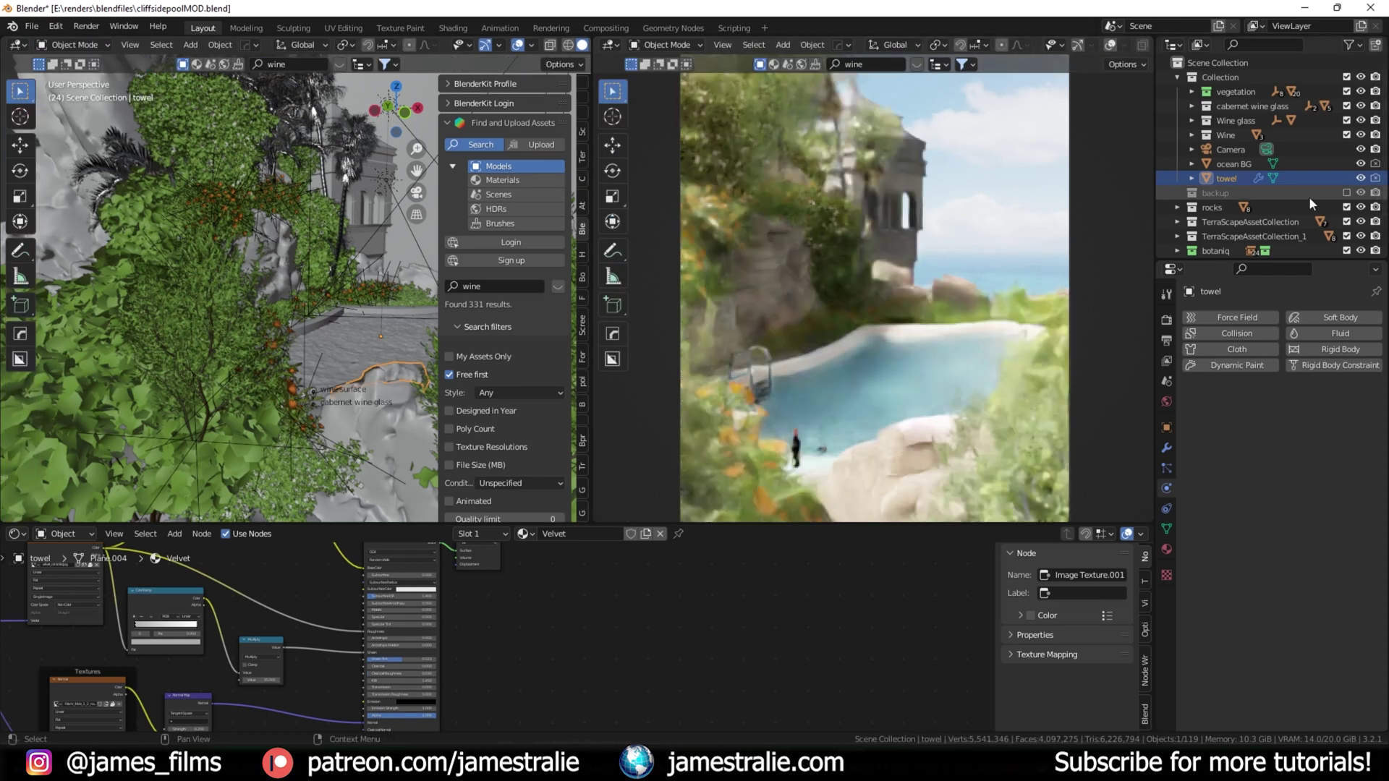
Step: Expand the towel's Solidify modifier and switch its viewport display off and on to compare the cloth with and without thickness
left_click(1166, 448)
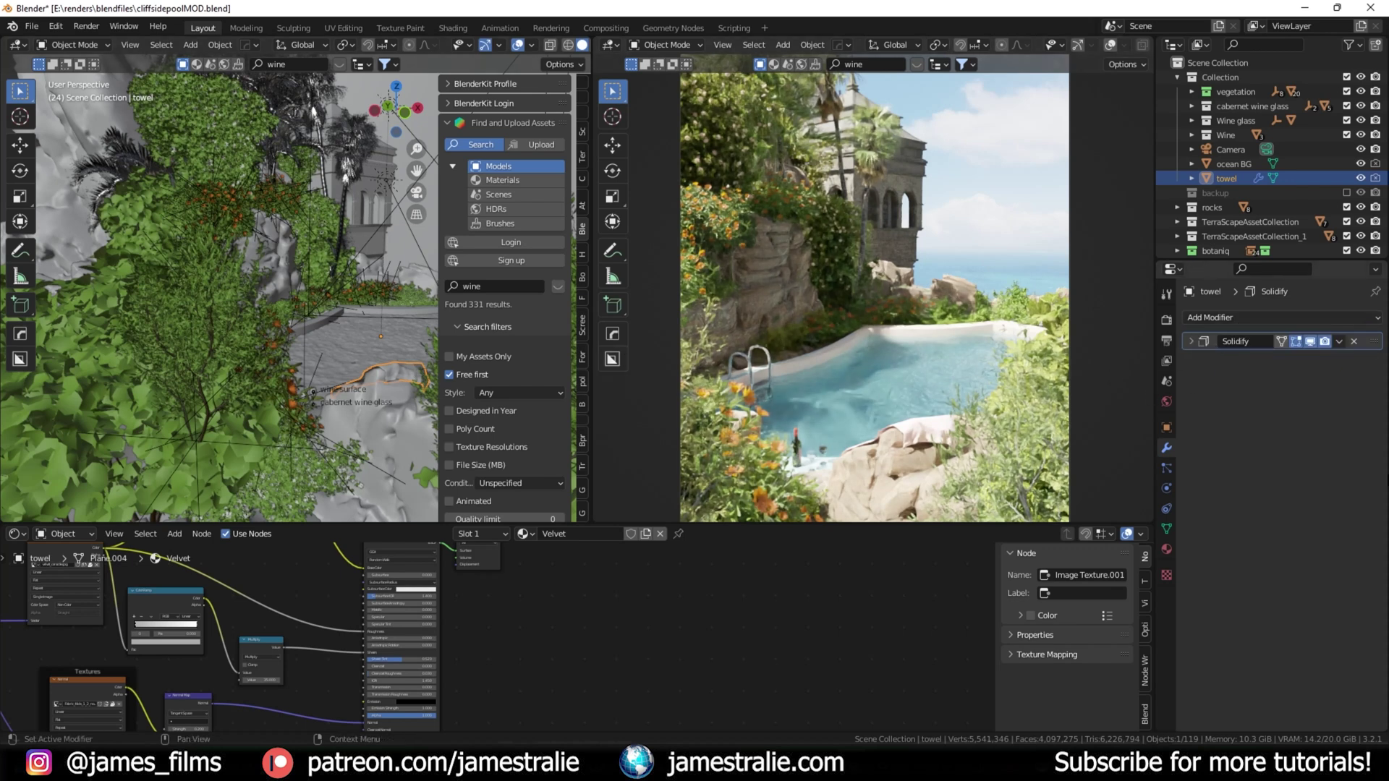
left_click(1191, 341)
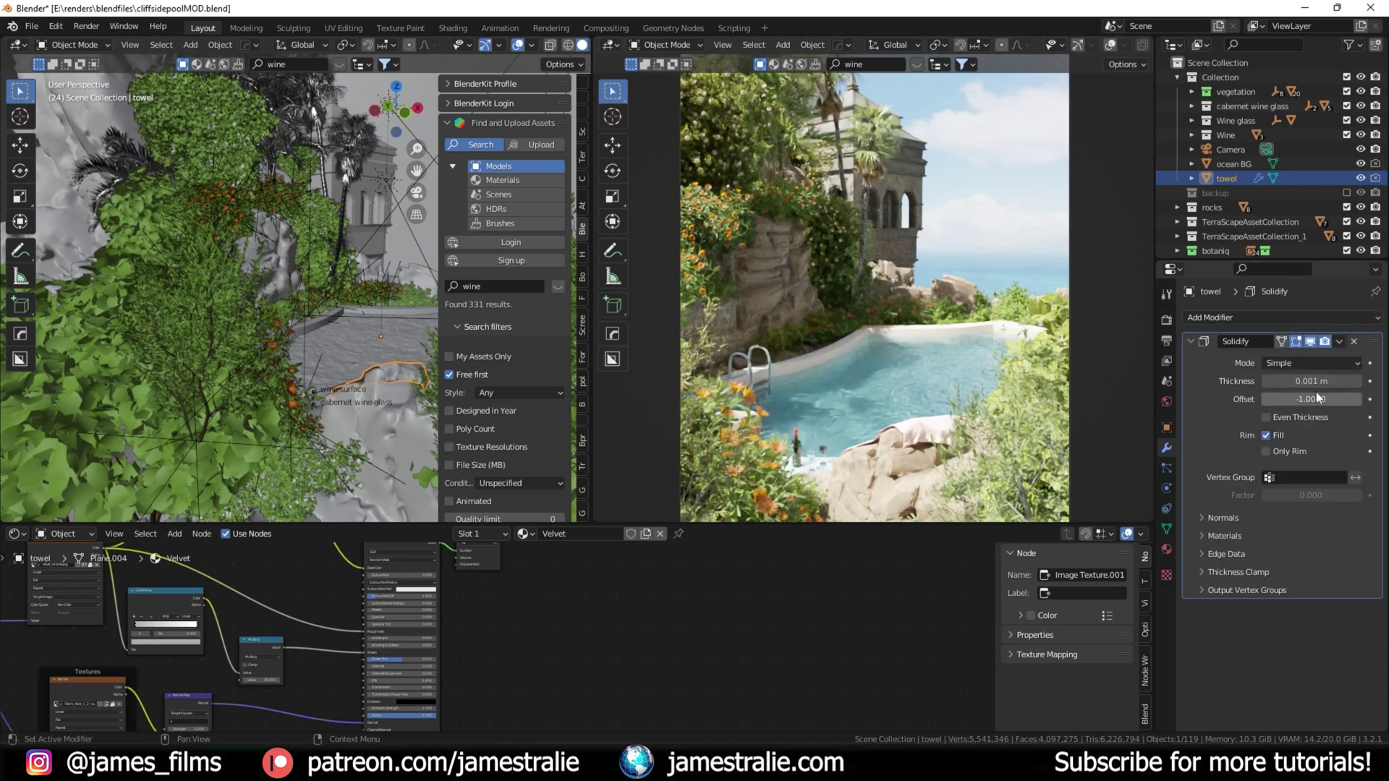
left_click(1310, 342)
left_click(1310, 342)
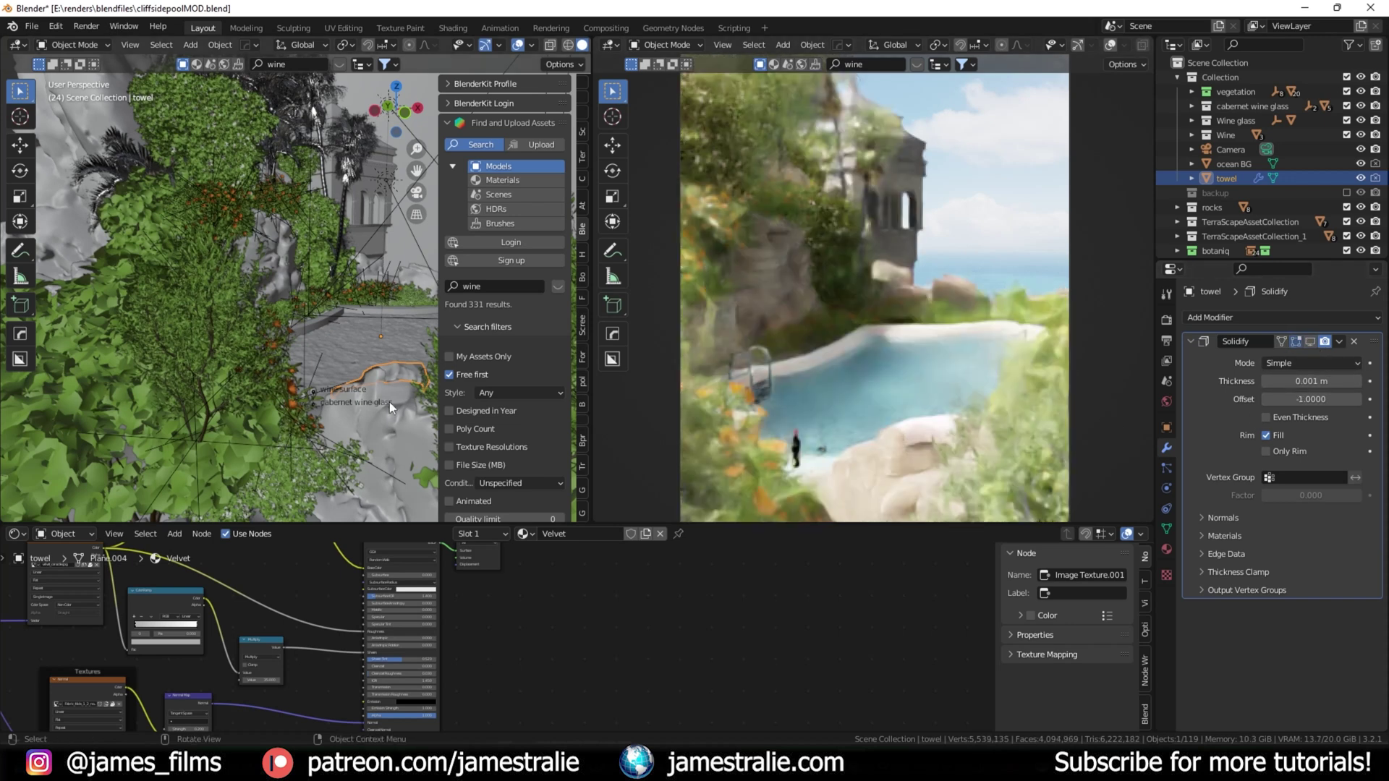
scroll(389, 407, "up", 5)
scroll(363, 341, "down", 5)
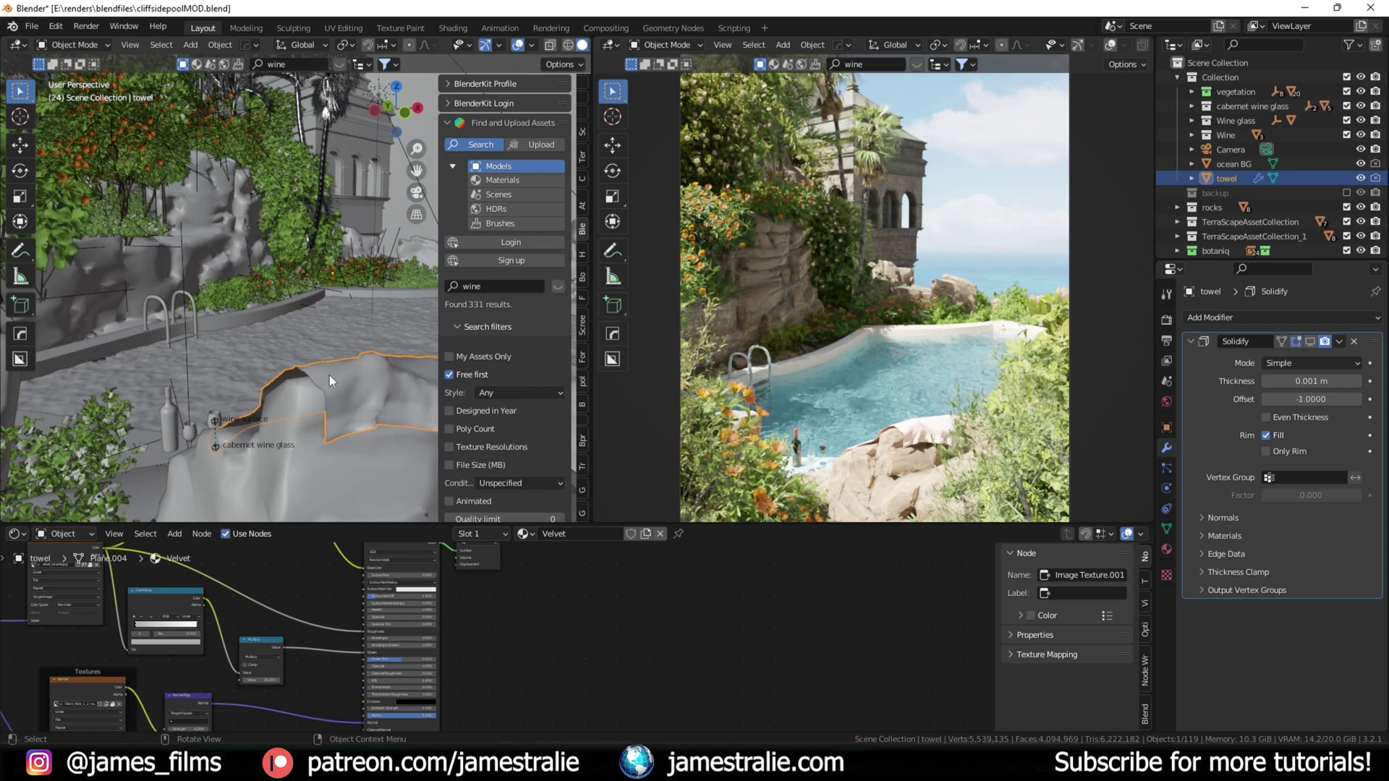
left_click(1309, 342)
left_click(1310, 341)
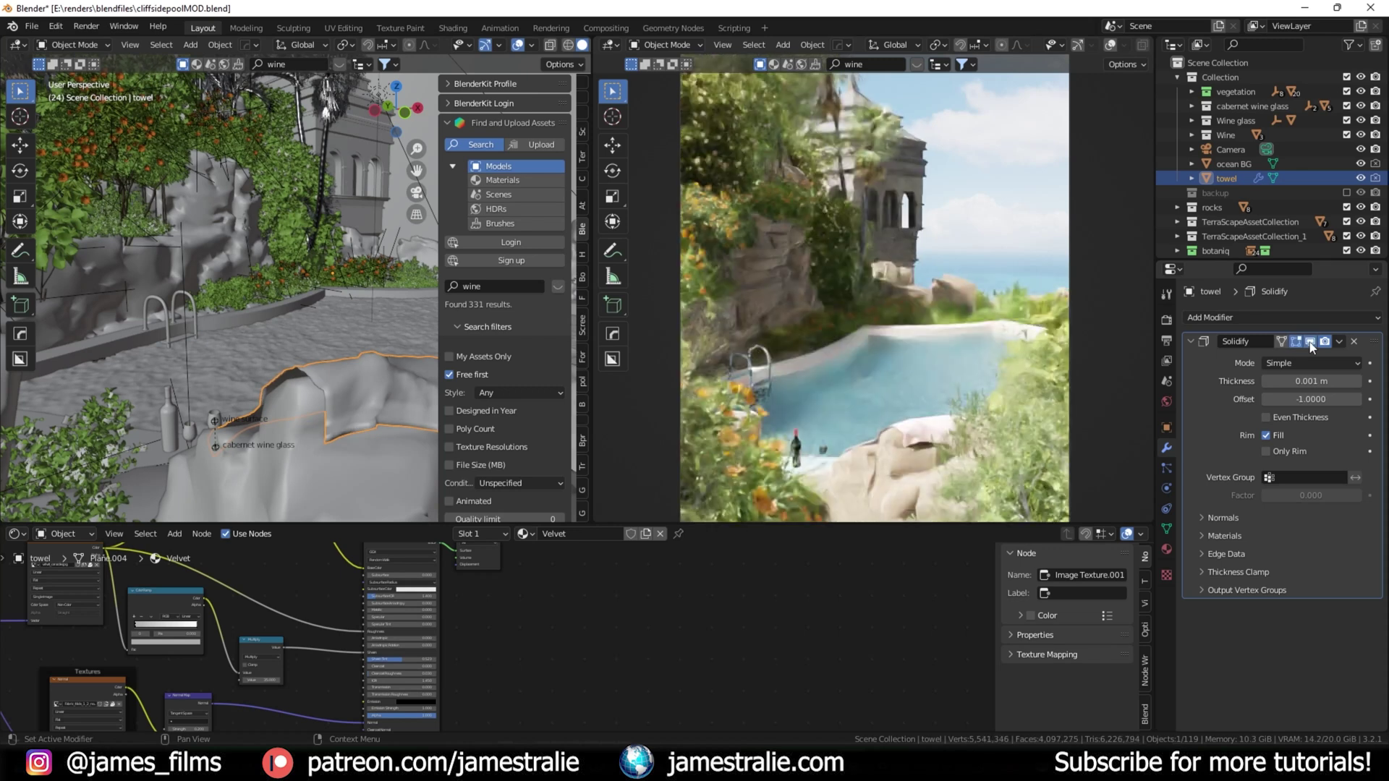
Step: Try blue and pink tints on the RGB node of the towel's Velvet material and undo the colour changes
scroll(539, 626, "down", 2)
scroll(537, 619, "down", 4)
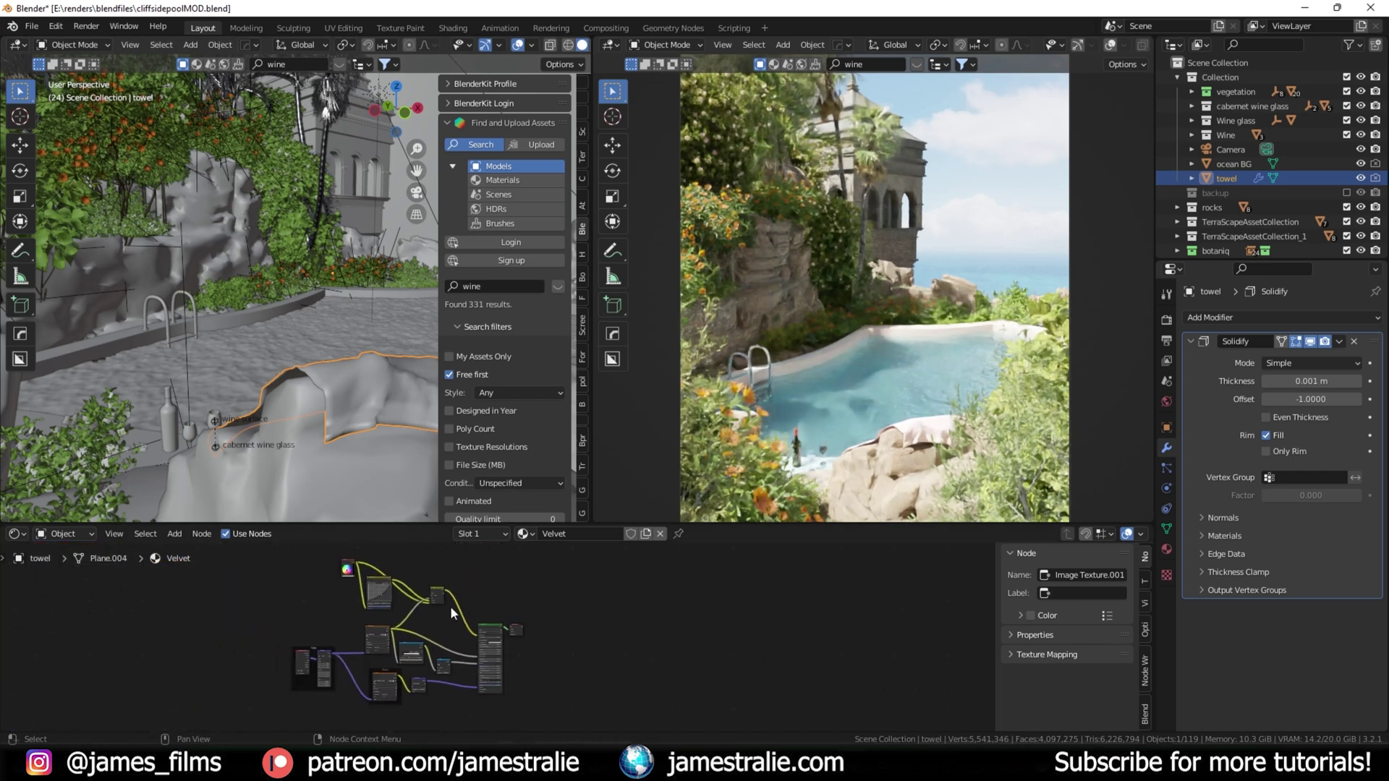
scroll(450, 606, "up", 5)
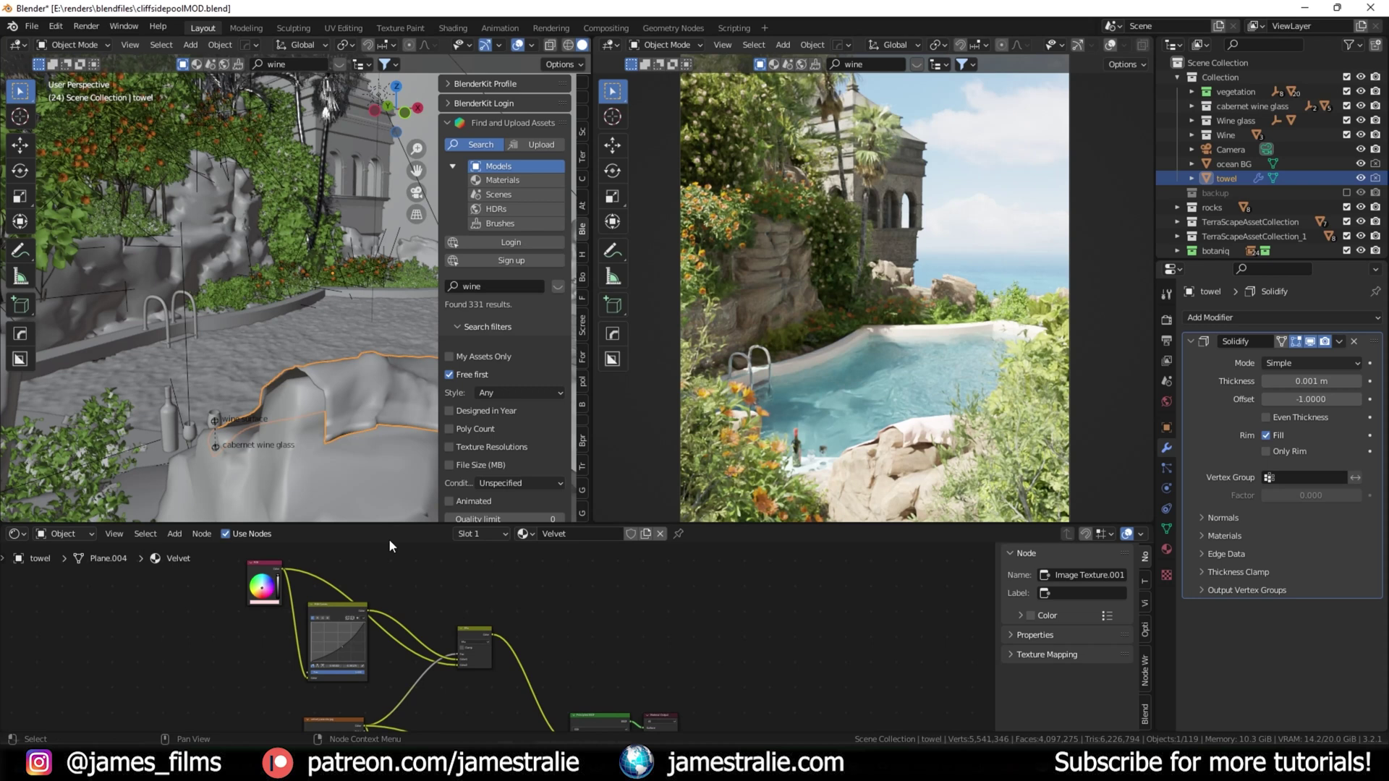
scroll(254, 624, "up", 5)
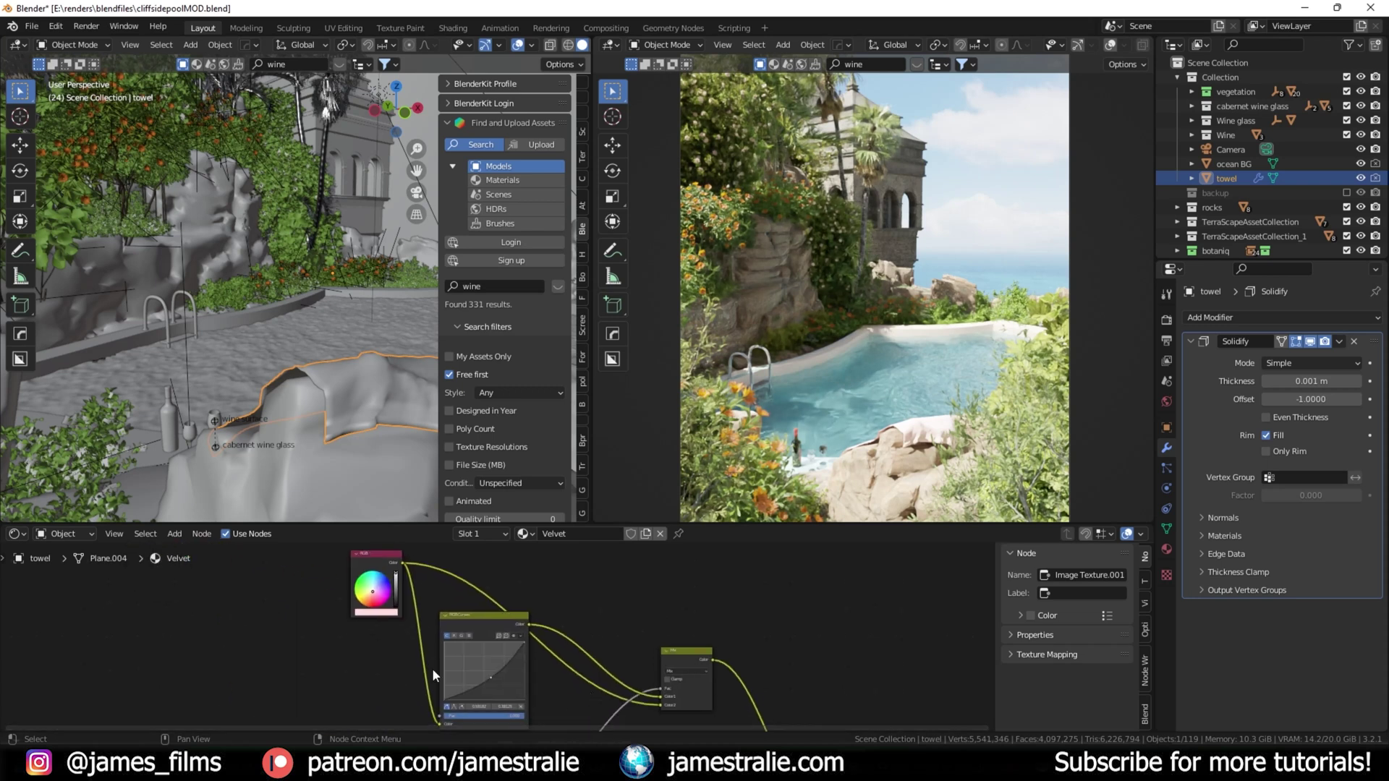
middle_click_drag(383, 632, 484, 628)
scroll(506, 650, "up", 4)
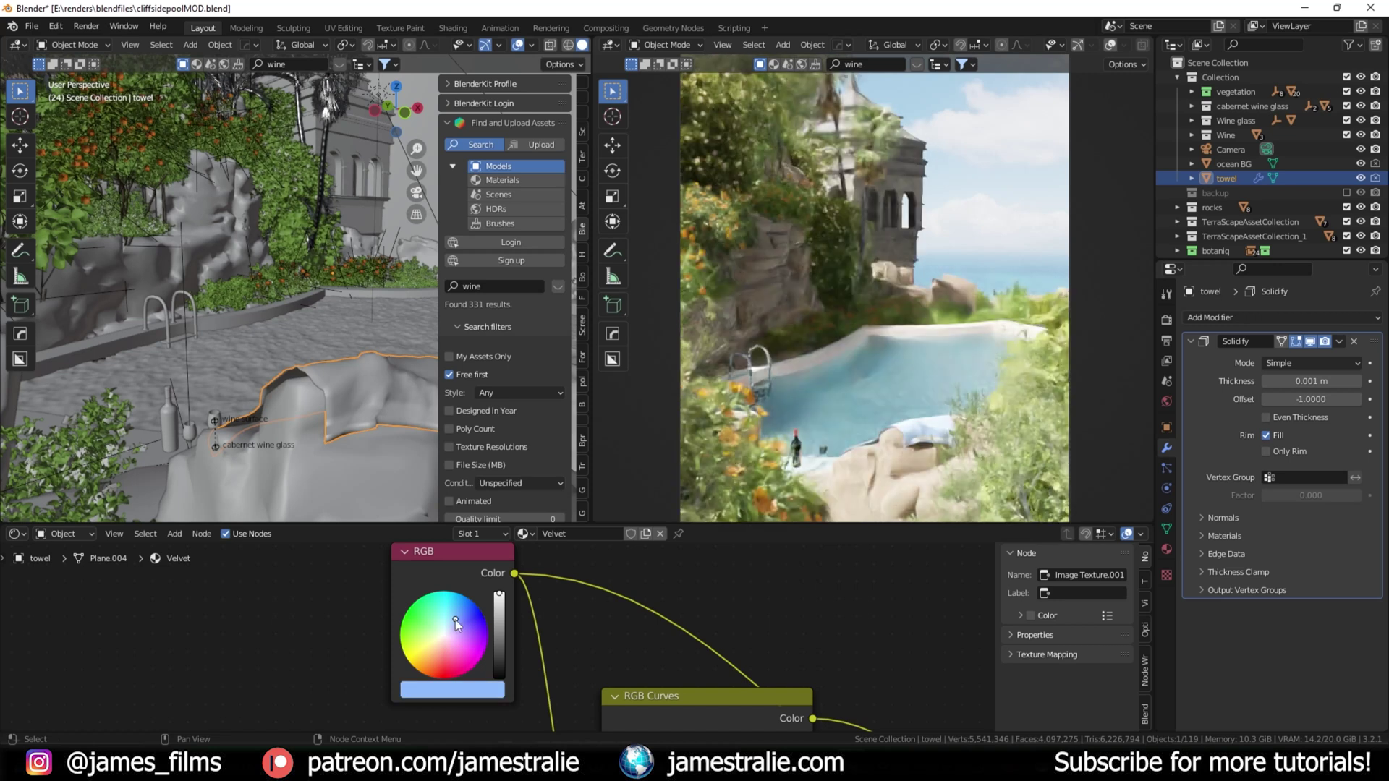
mouse_move(454, 620)
left_mouse_down()
mouse_move(479, 642)
mouse_move(422, 644)
left_mouse_up()
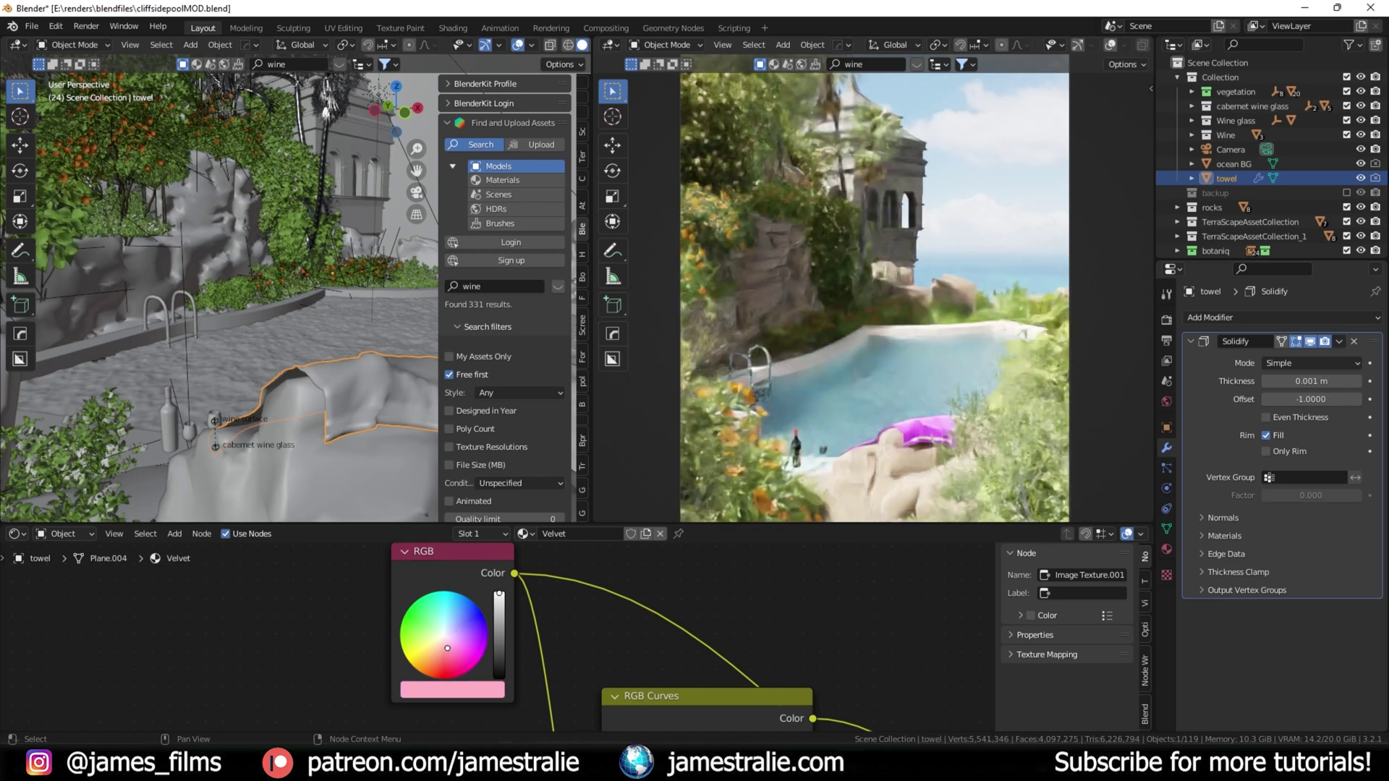
key("ctrl+z")
key("ctrl+z")
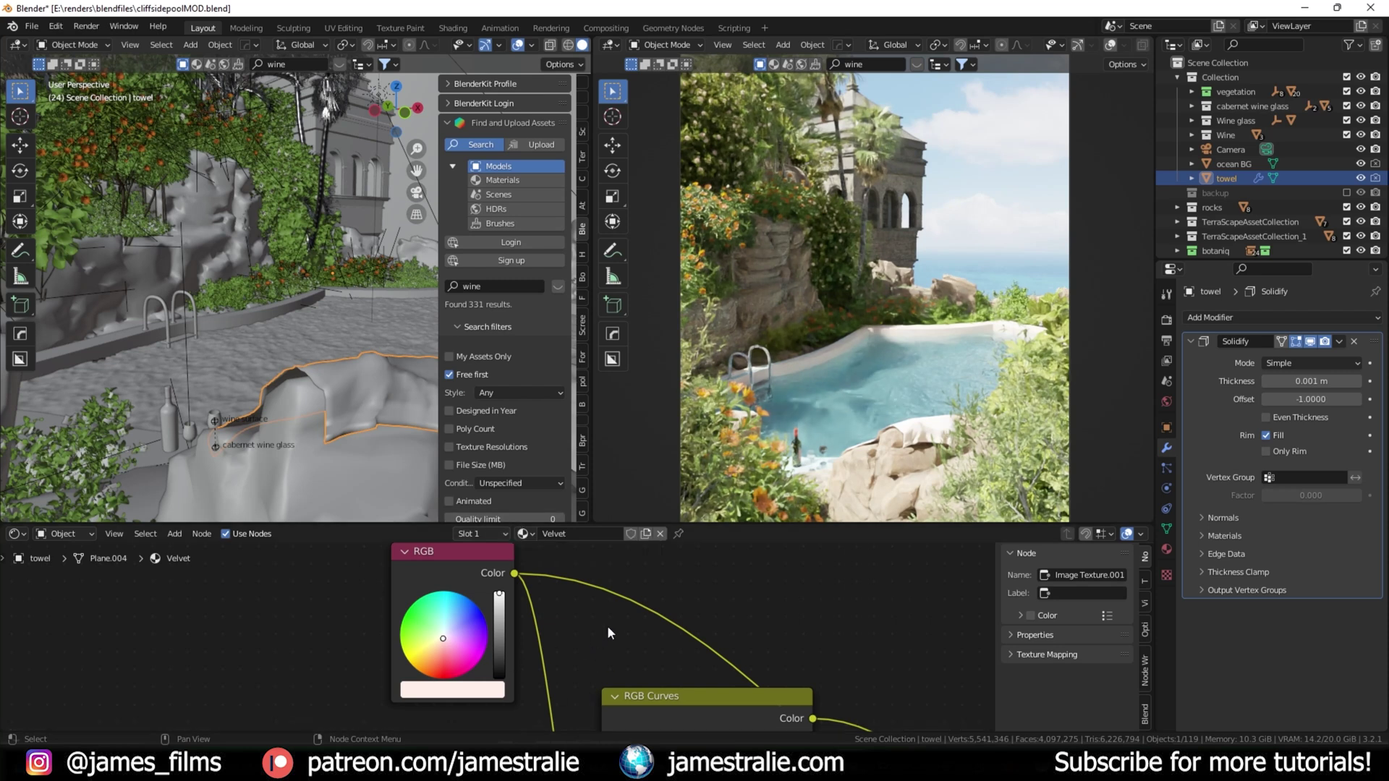
scroll(606, 625, "down", 5)
middle_click_drag(606, 625, 513, 616)
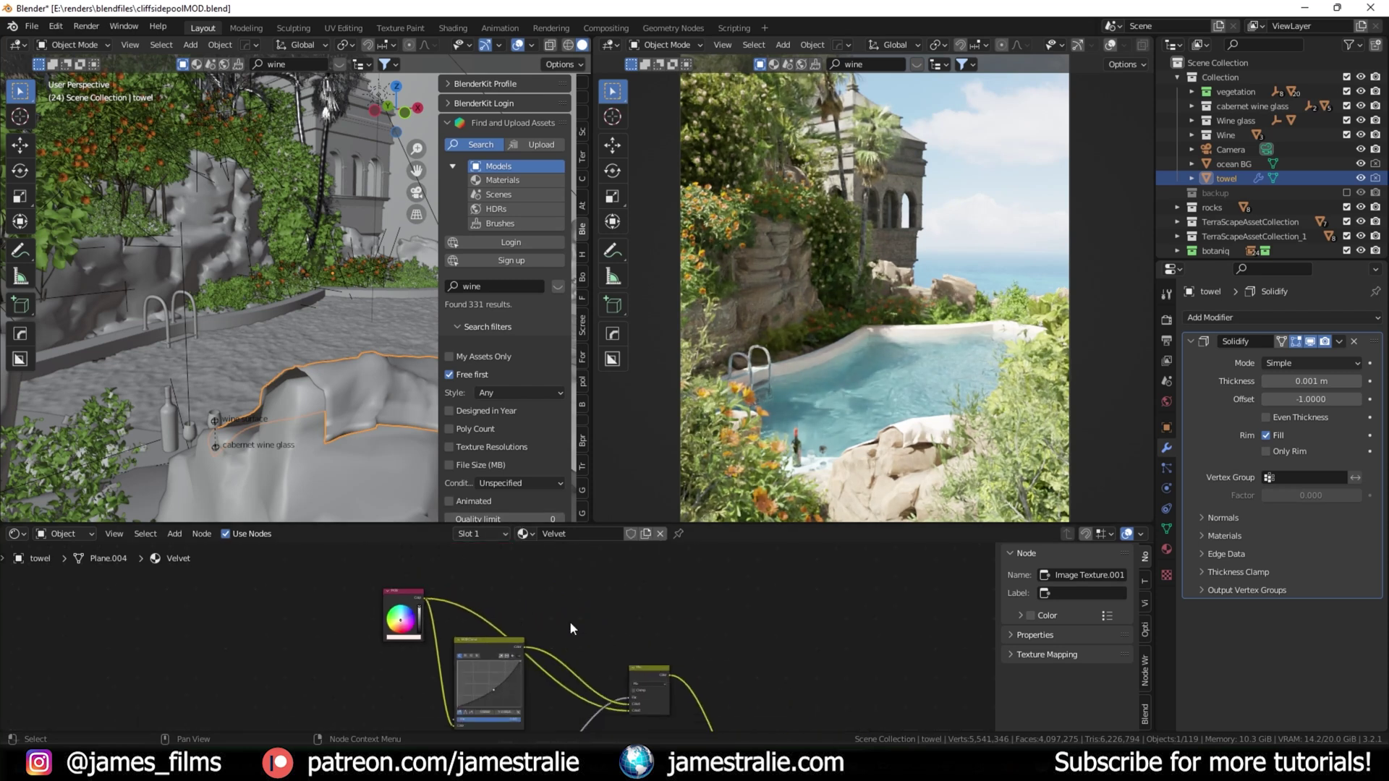
Step: Show the Cycles sampling and denoise settings for the viewport and the final render
scroll(768, 372, "down", 1)
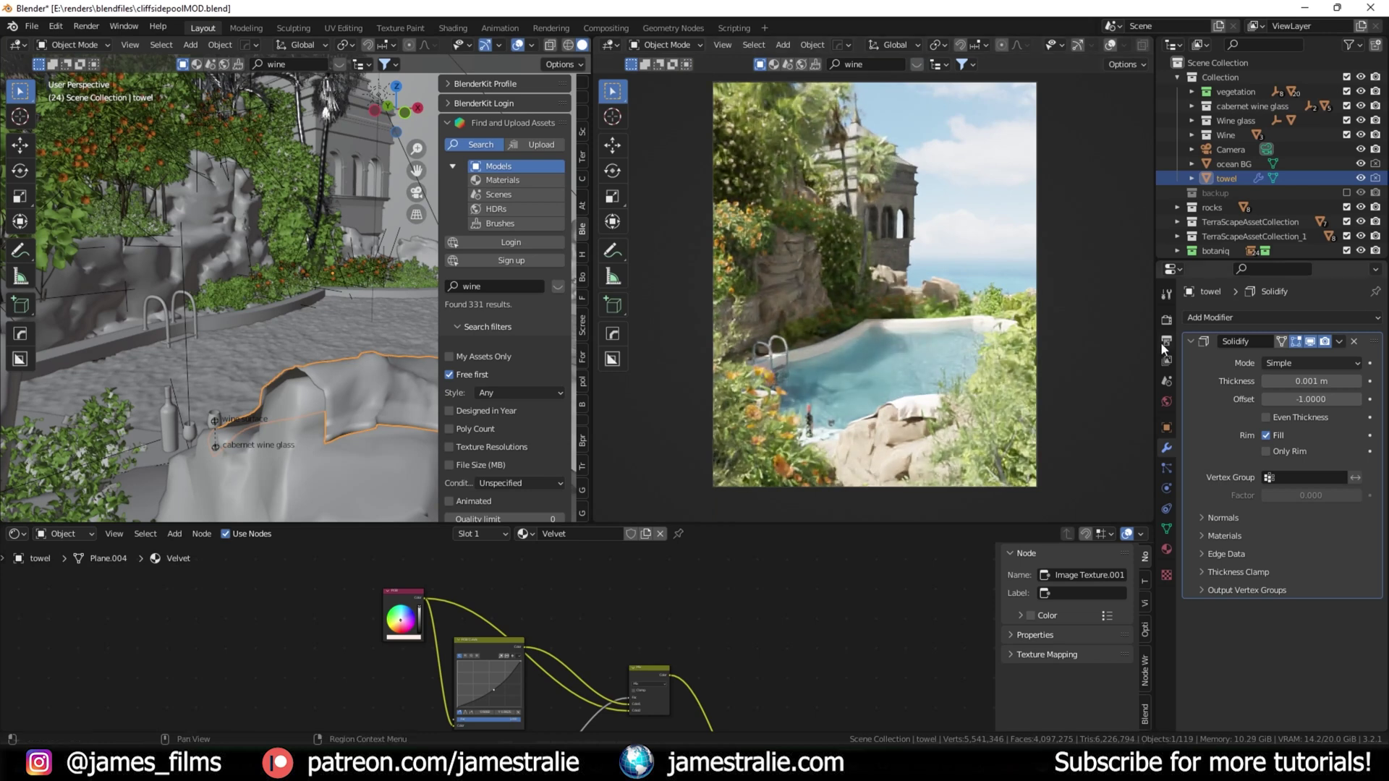
left_click(1167, 319)
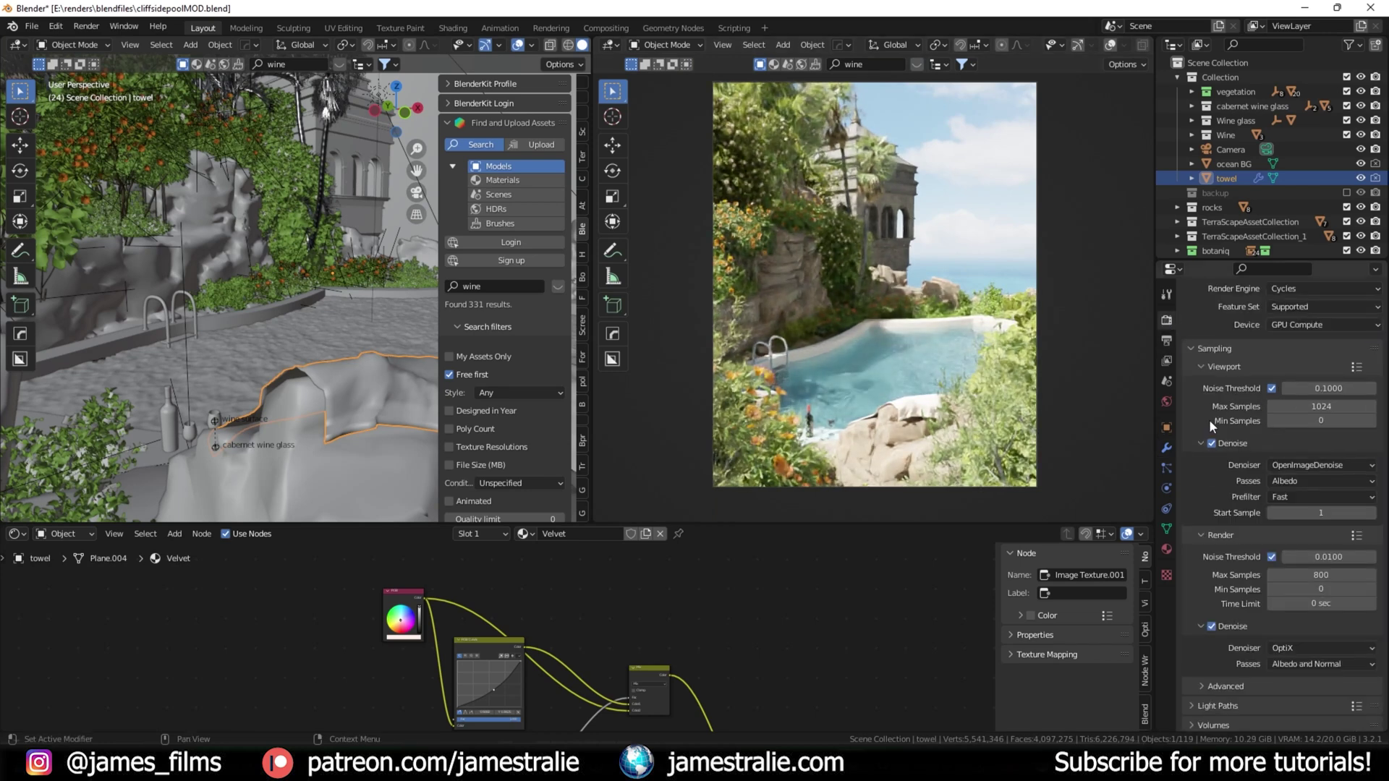
scroll(1208, 420, "down", 5)
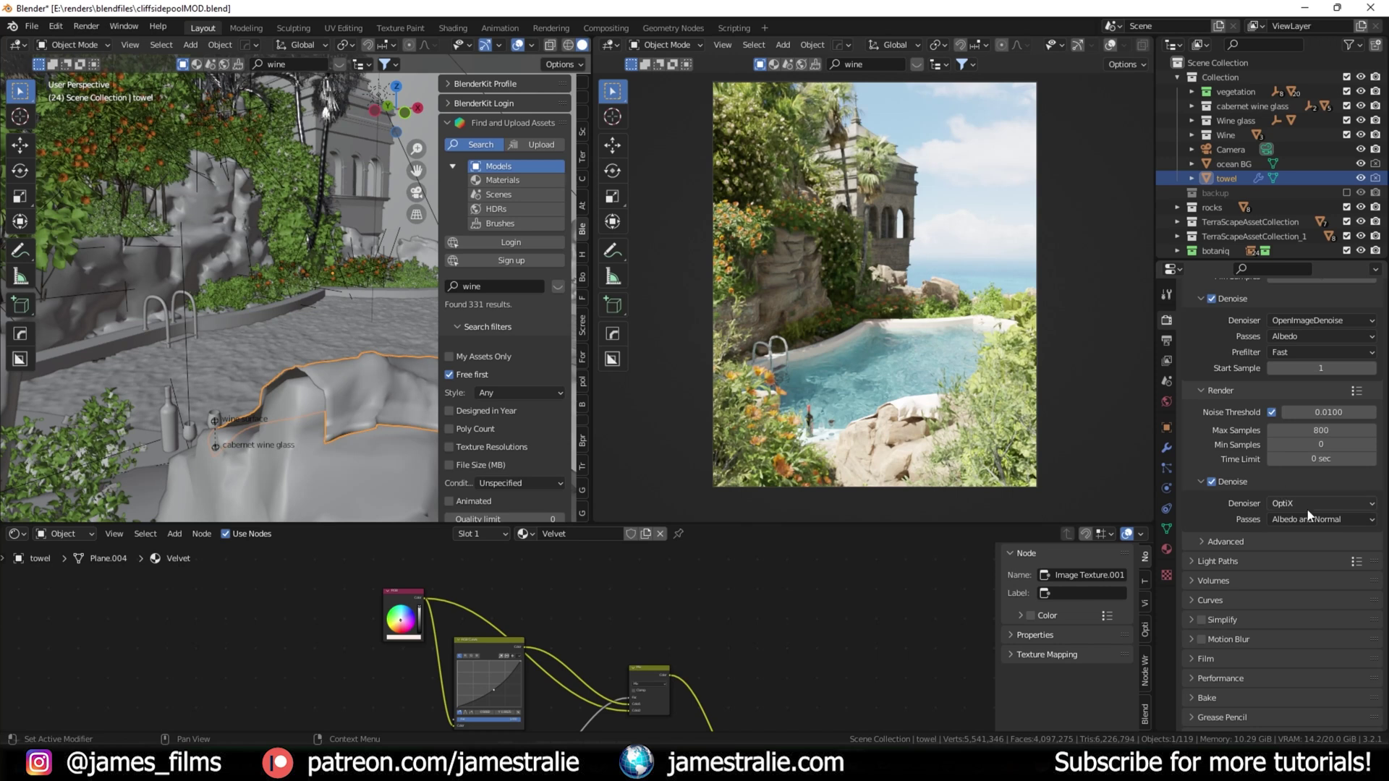
Step: Switch to the image viewer to compare cliffpool.png with cliffpool.jpg, and return to the pool scene in Blender
key("alt+Tab")
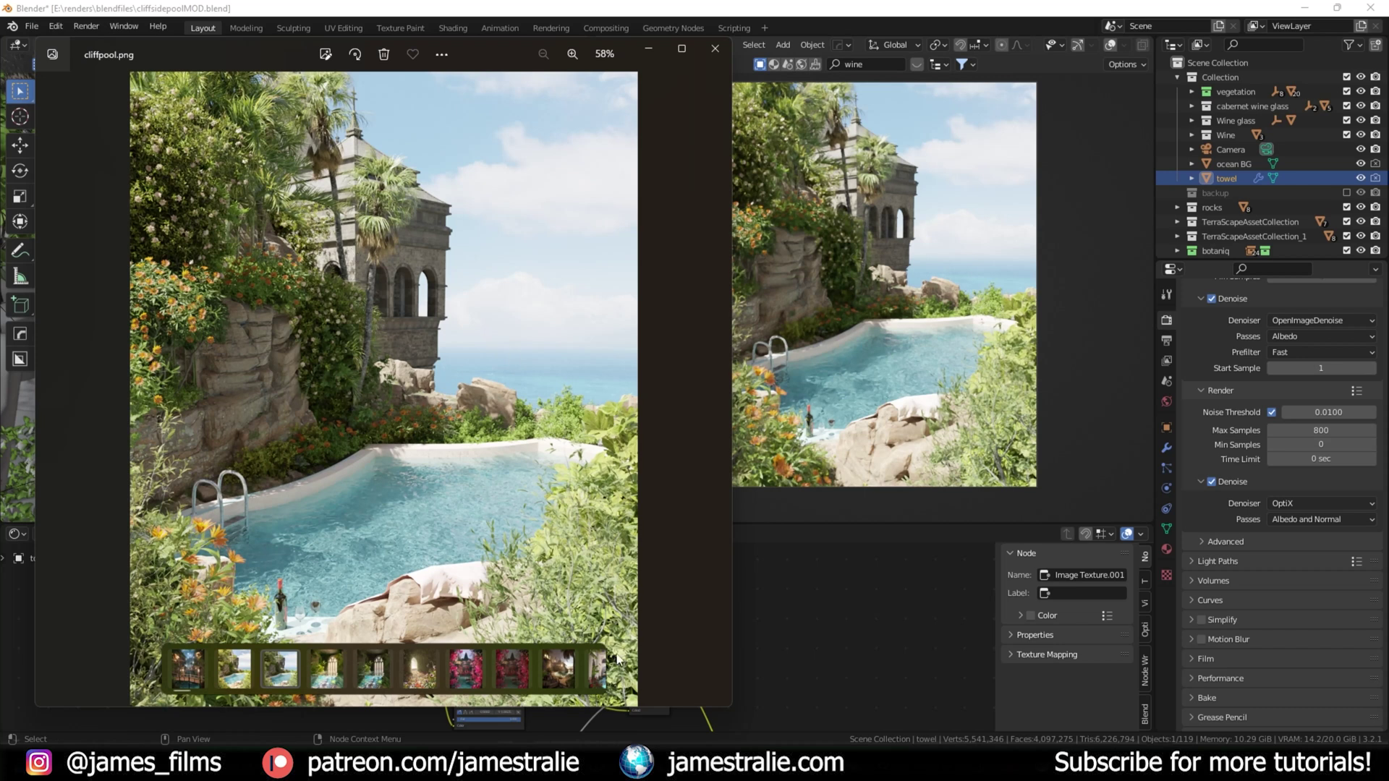
left_click(713, 389)
left_click(64, 405)
left_click(57, 380)
left_click(709, 387)
left_click(56, 390)
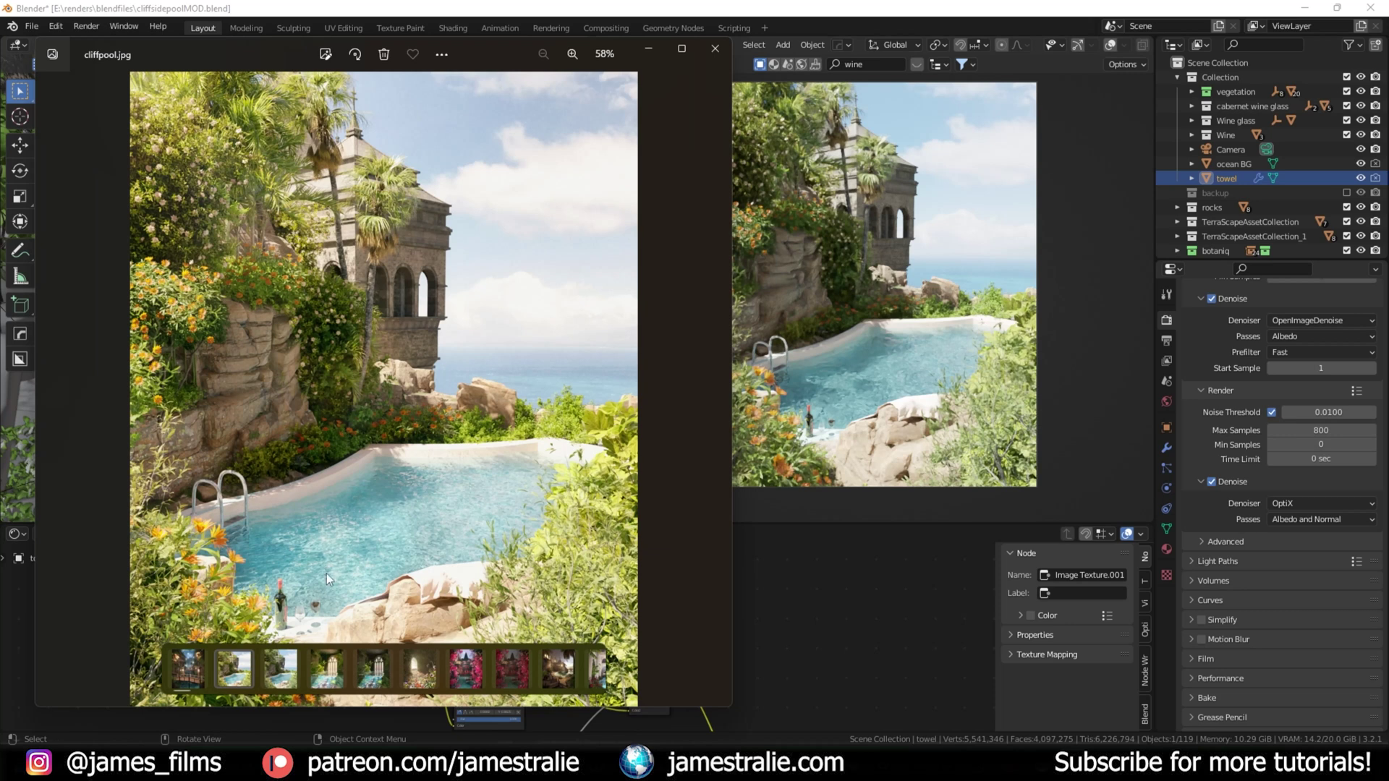
left_click(709, 387)
left_click(58, 391)
left_click(870, 674)
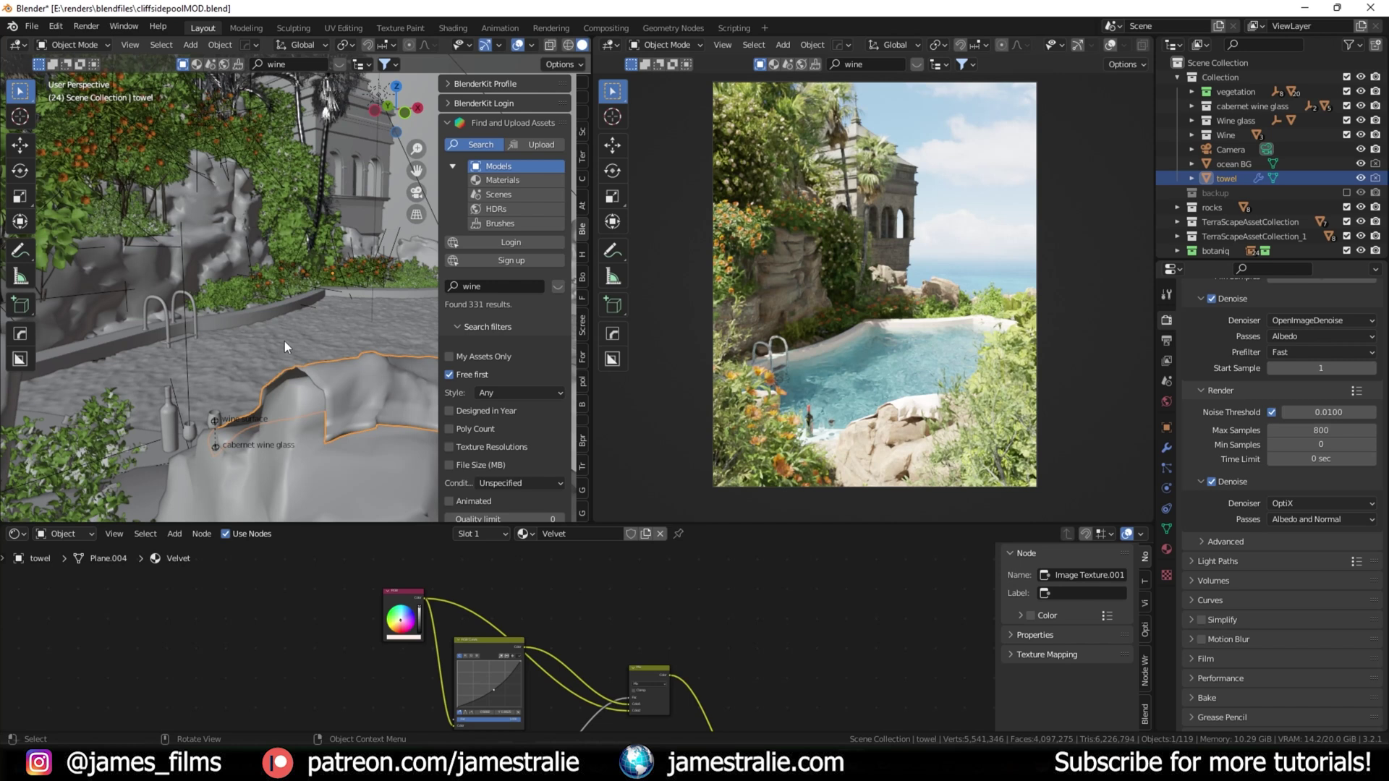
mouse_move(303, 370)
middle_mouse_down()
mouse_move(310, 396)
mouse_move(297, 387)
middle_mouse_up()
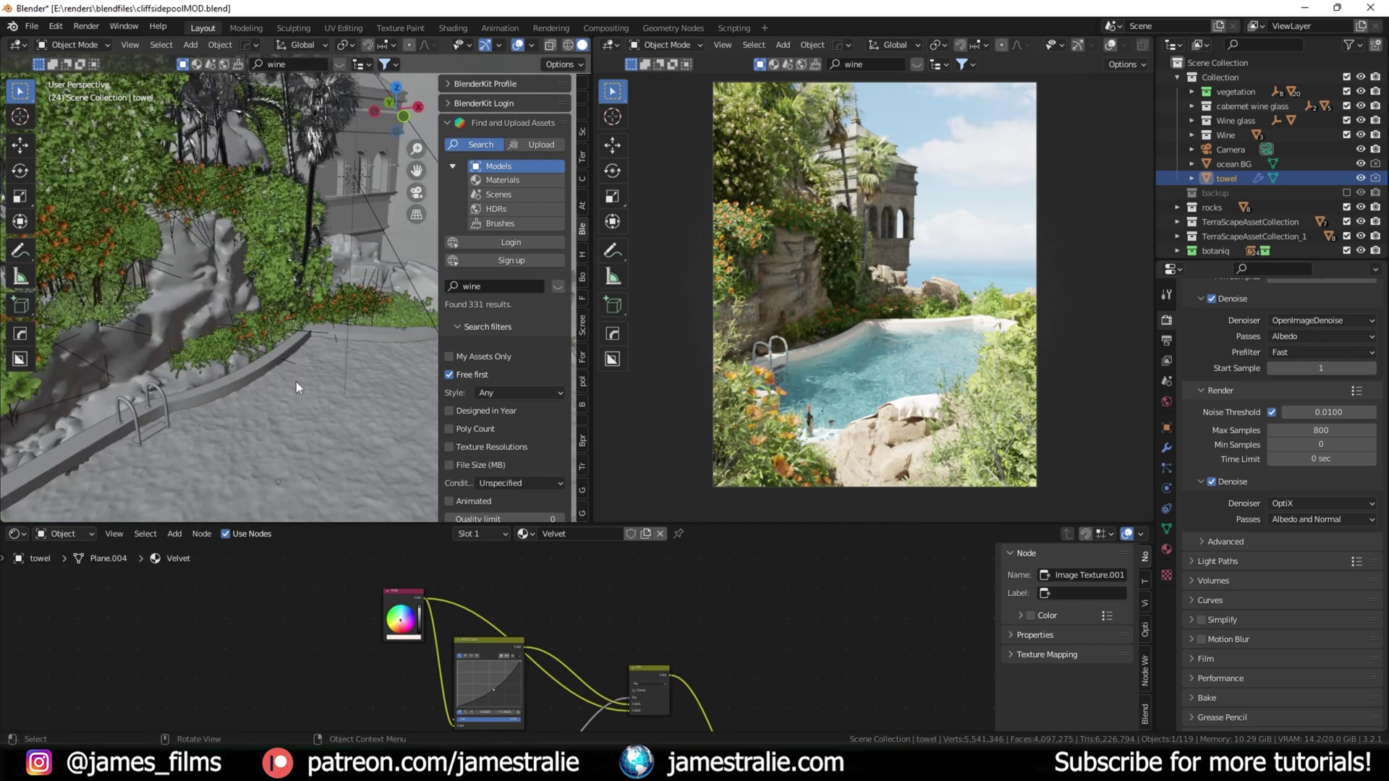